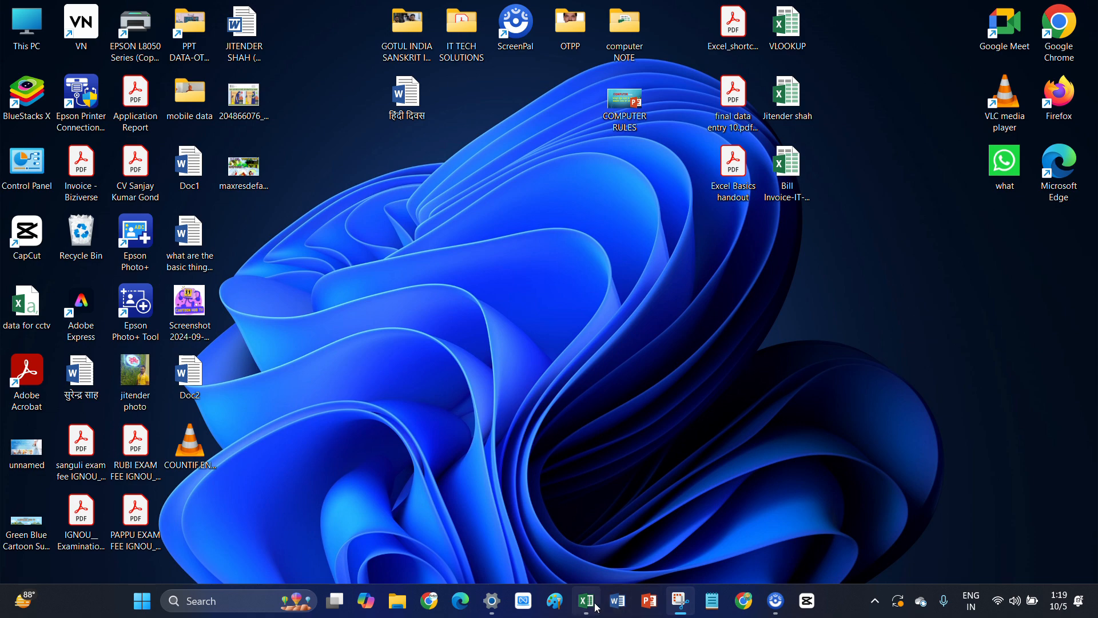
Switch to the Bill Invoice workbook in Excel and examine the ATTENDENCE SHEET from the employee details through daily attendance to the net-pay column
{"action": "left_click", "coordinate": [587, 600]}
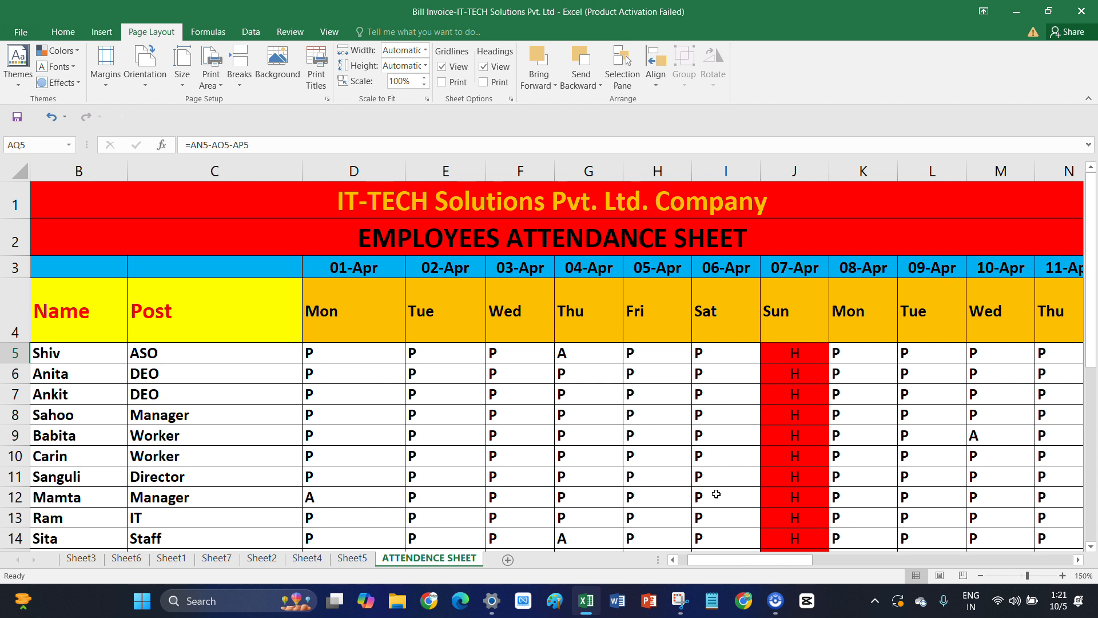
{"action": "left_click_drag", "start_coordinate": [785, 562], "coordinate": [1026, 546]}
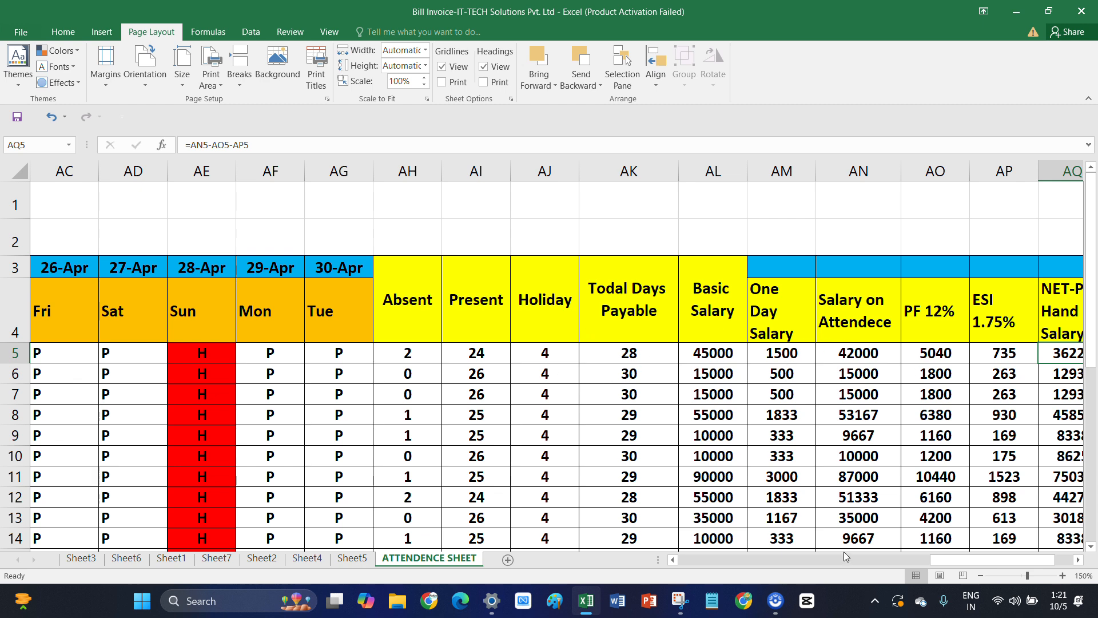
{"action": "left_click_drag", "start_coordinate": [955, 560], "coordinate": [971, 558]}
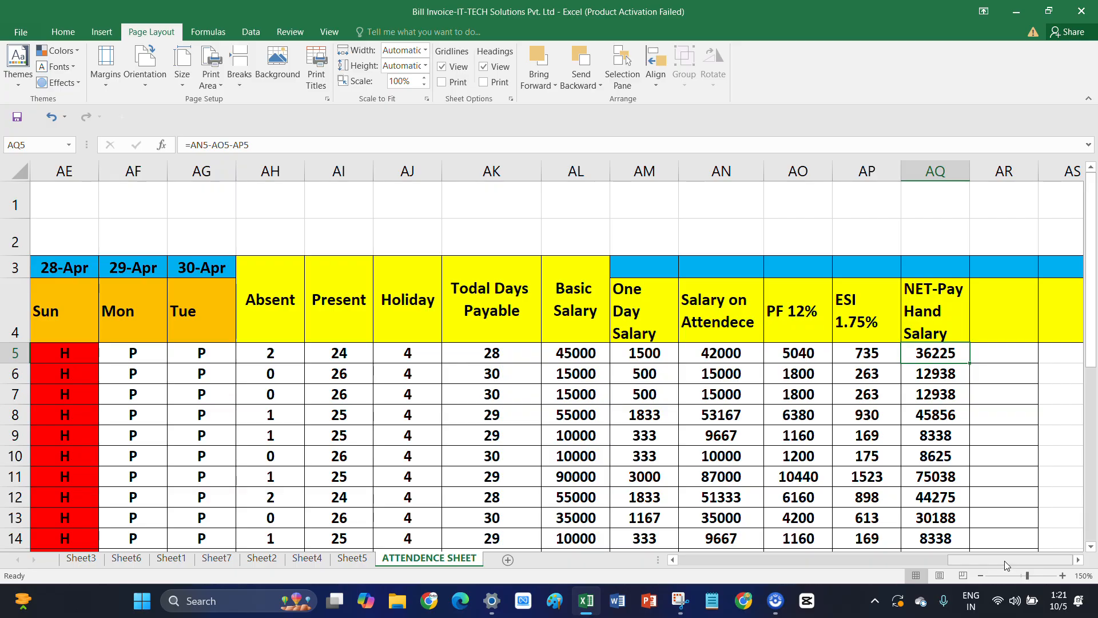
{"action": "left_click", "coordinate": [982, 575]}
{"action": "left_click", "coordinate": [982, 575]}
{"action": "left_click", "coordinate": [982, 575]}
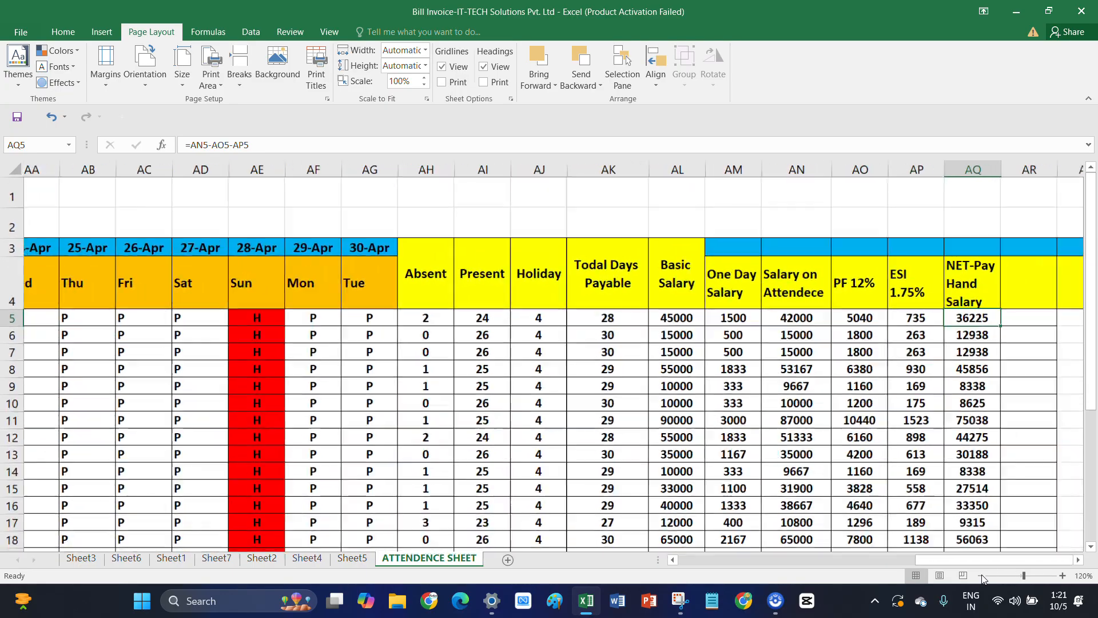
{"action": "left_click", "coordinate": [982, 575]}
{"action": "left_click", "coordinate": [982, 575]}
{"action": "left_click", "coordinate": [982, 575]}
{"action": "left_click", "coordinate": [982, 575]}
{"action": "left_click", "coordinate": [982, 575]}
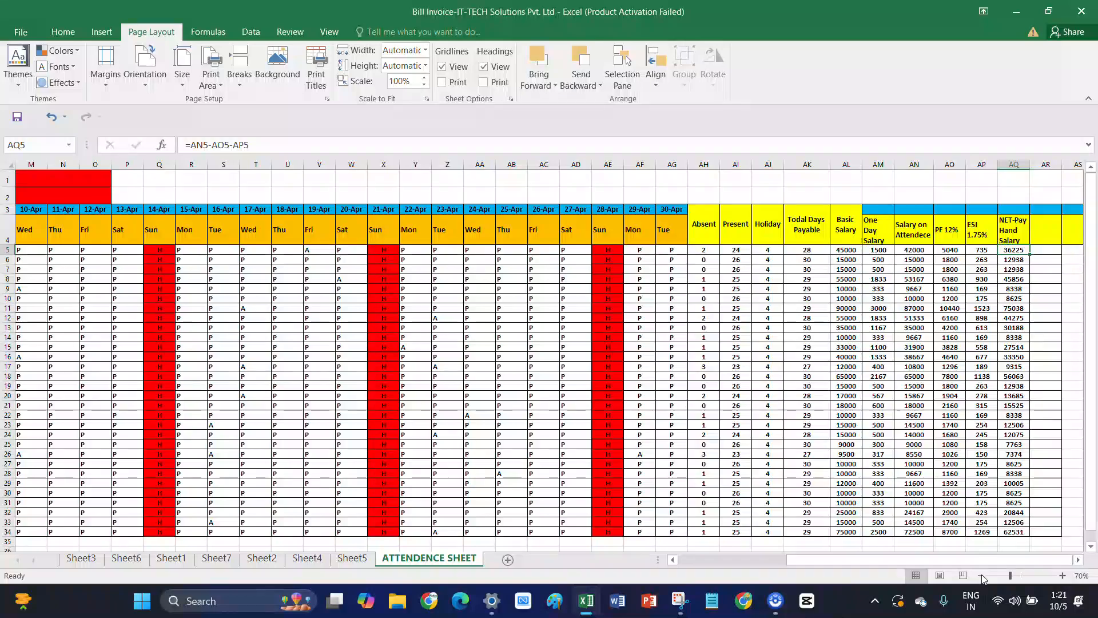
{"action": "left_click", "coordinate": [982, 576]}
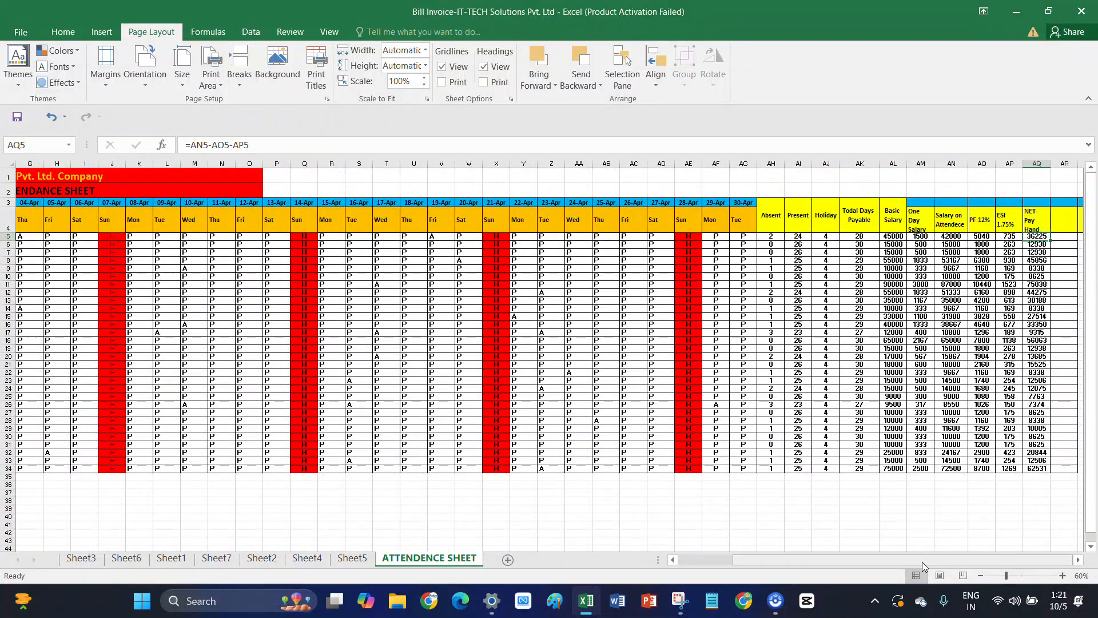
{"action": "left_click_drag", "start_coordinate": [922, 562], "coordinate": [841, 566]}
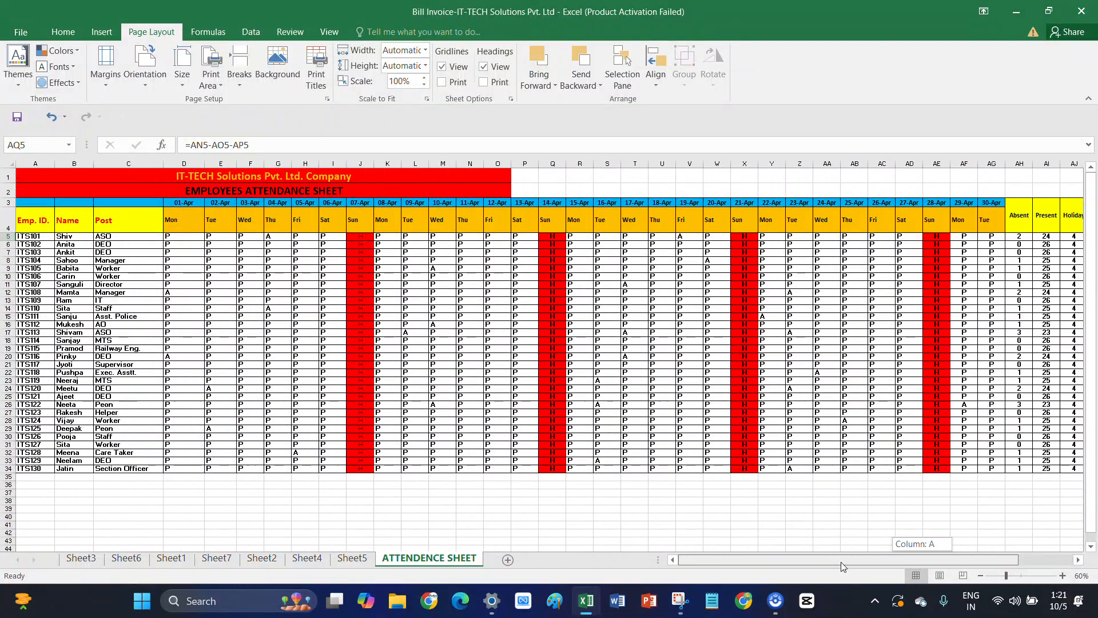
{"action": "left_click", "coordinate": [1062, 575]}
{"action": "left_click", "coordinate": [1062, 575]}
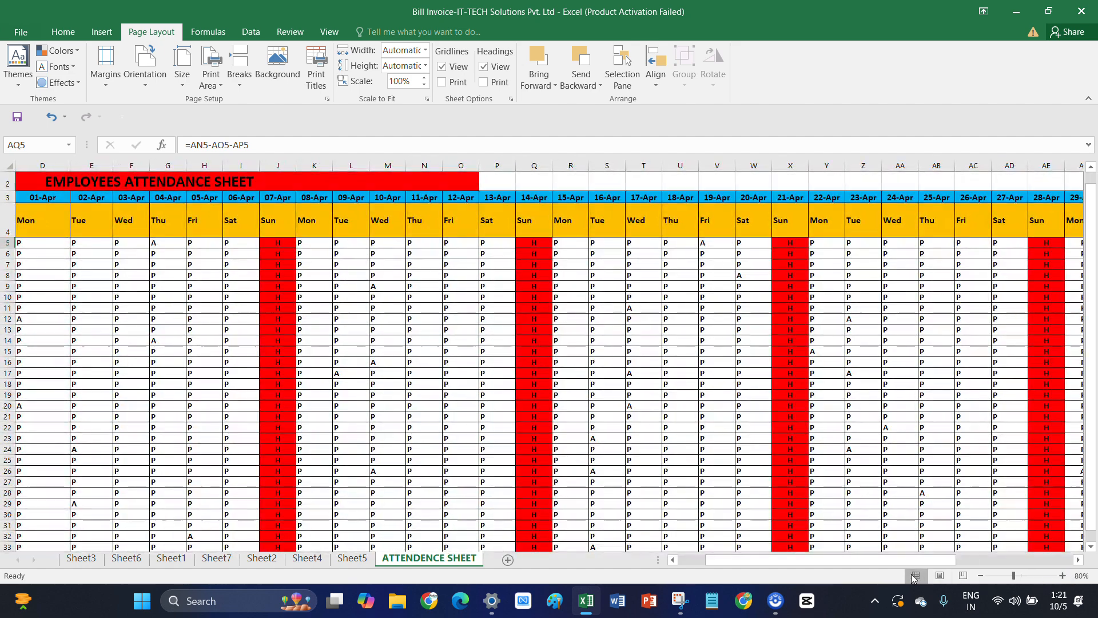
{"action": "scroll", "coordinate": [822, 474], "scroll_direction": "up", "scroll_amount": 1}
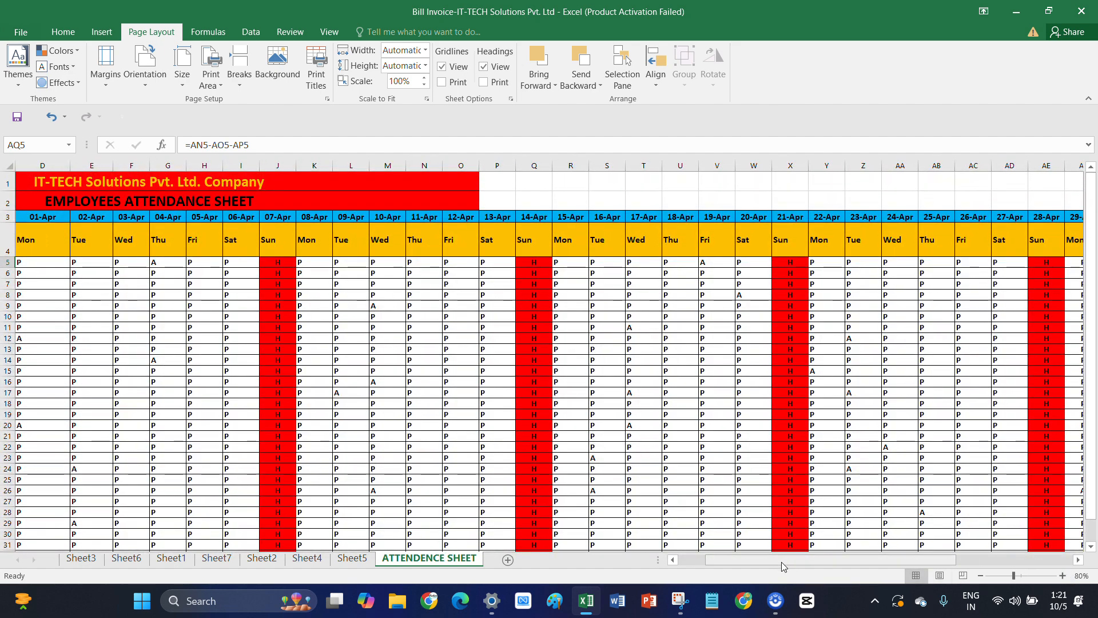
{"action": "left_click_drag", "start_coordinate": [782, 561], "coordinate": [755, 571]}
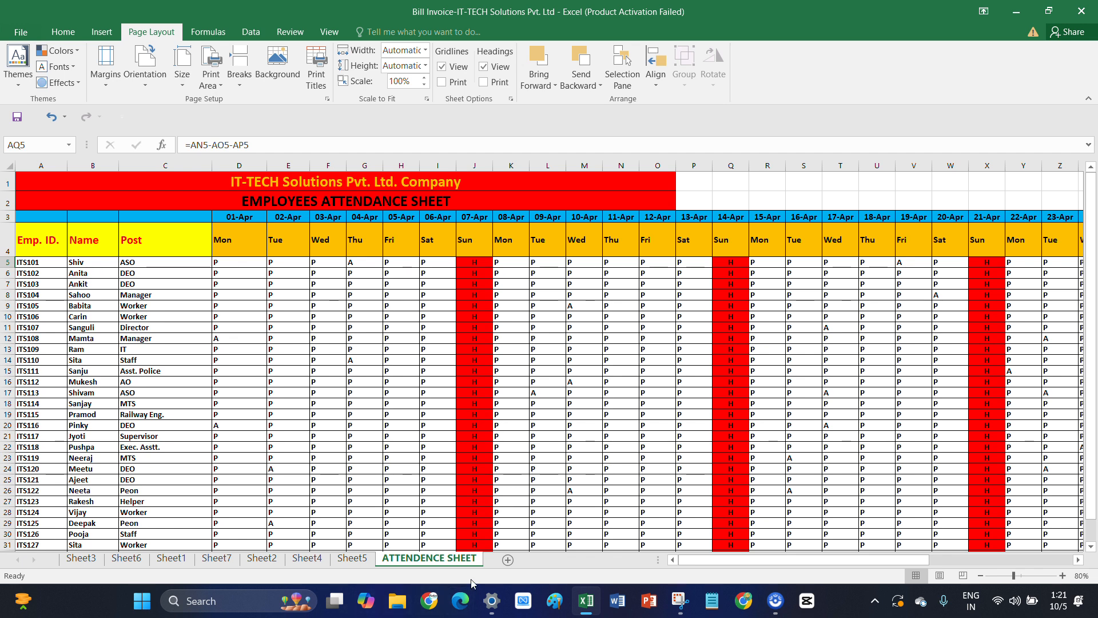
Add a new worksheet, then copy the company title text from row 1 of the ATTENDENCE SHEET
{"action": "left_click", "coordinate": [508, 560]}
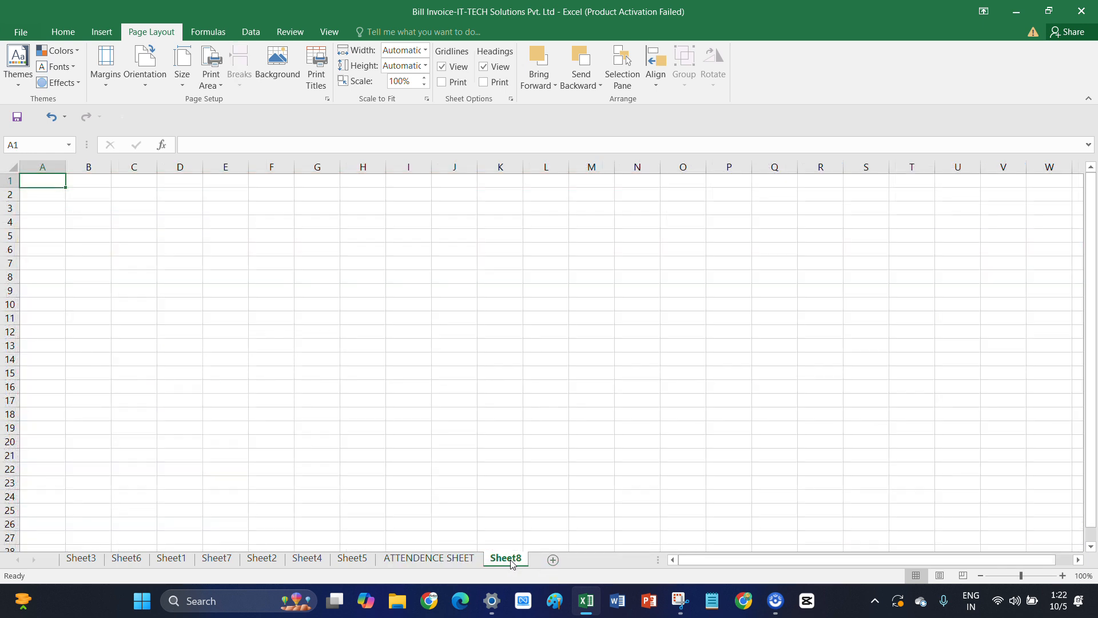
{"action": "left_click", "coordinate": [423, 561]}
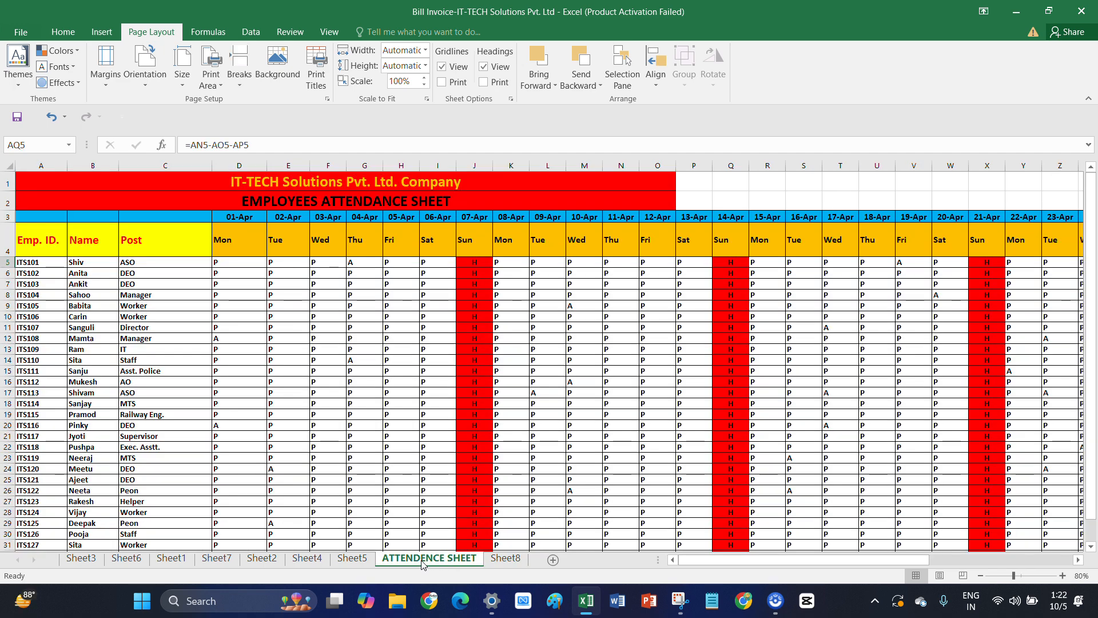
{"action": "left_click", "coordinate": [391, 185]}
{"action": "double_click", "coordinate": [391, 185]}
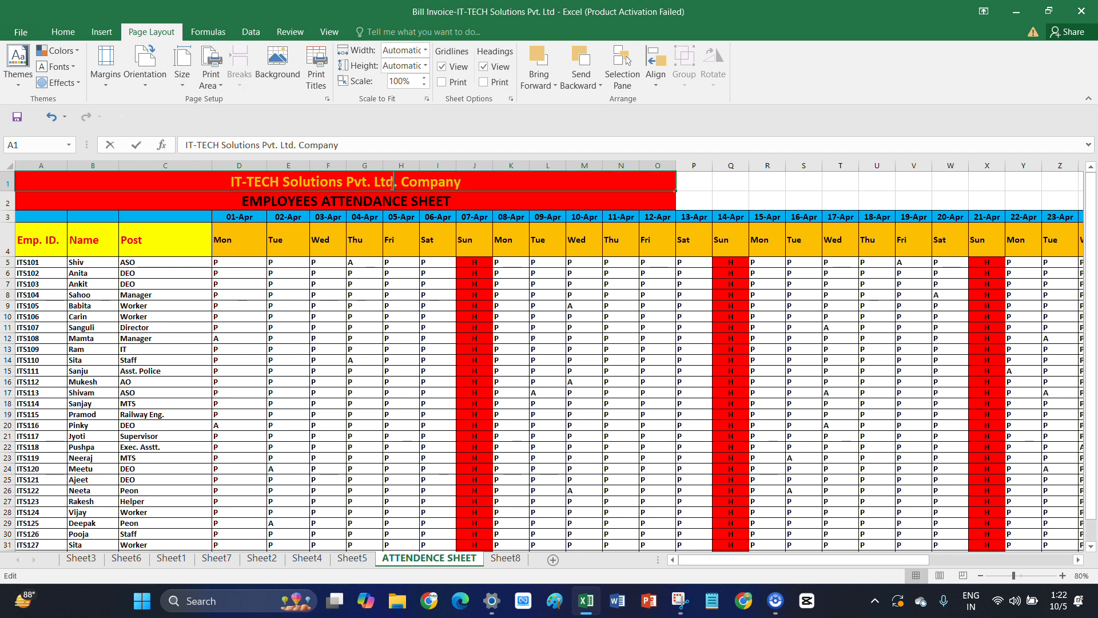
{"action": "left_click_drag", "start_coordinate": [152, 182], "coordinate": [461, 182]}
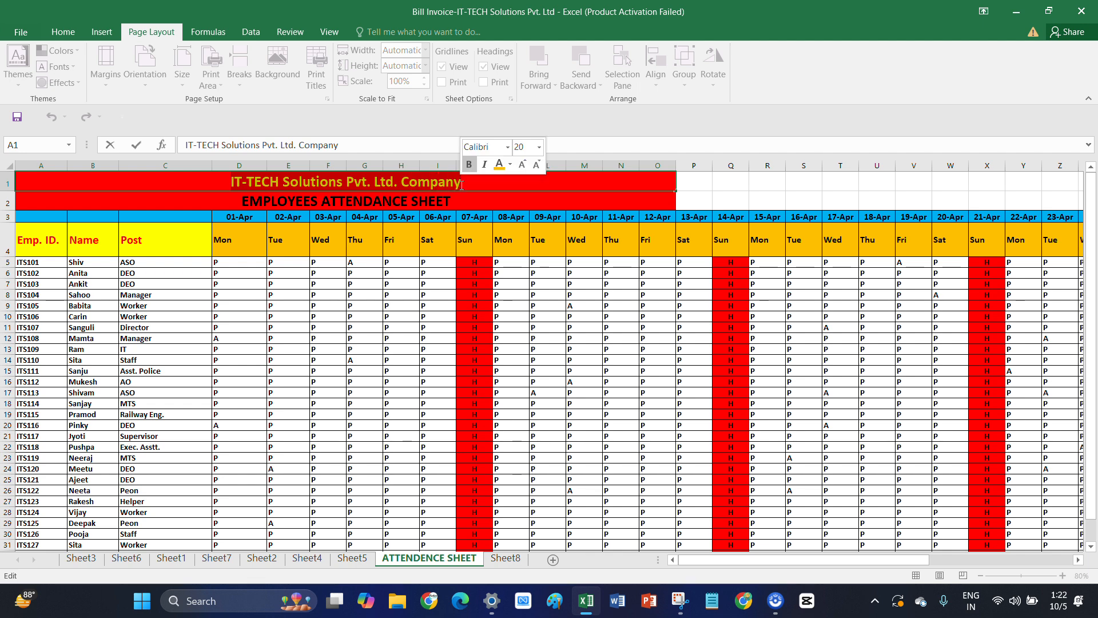
Merge and center A1:O1 on the new sheet and enter the title "IT-TECH Solutions Pvt. Ltd. Company"
{"action": "left_click", "coordinate": [506, 558]}
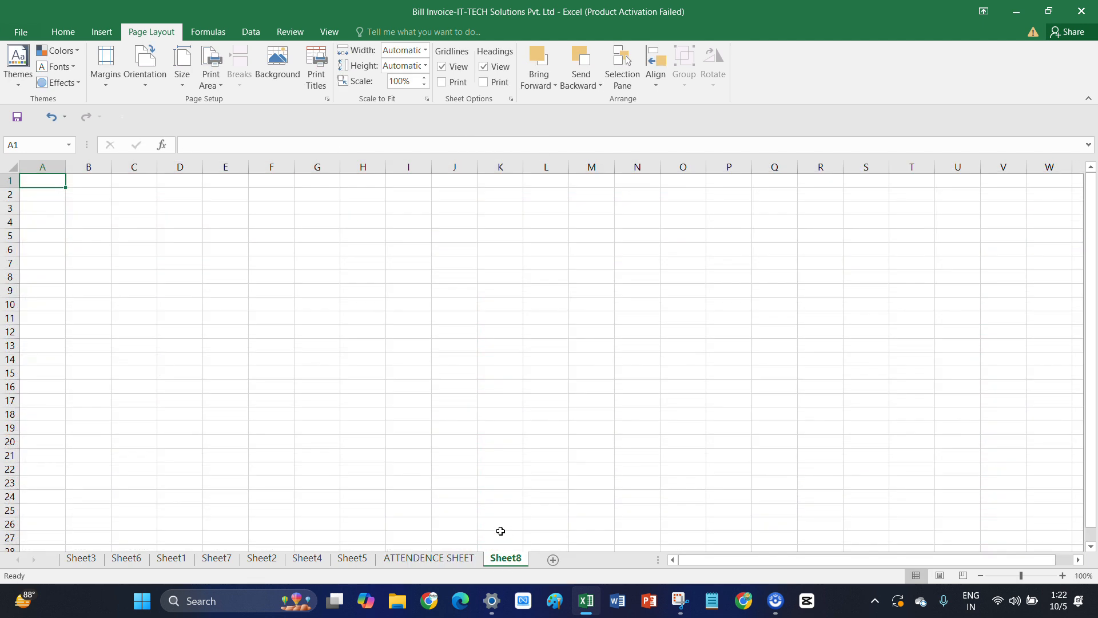
{"action": "left_click_drag", "start_coordinate": [52, 180], "coordinate": [673, 186]}
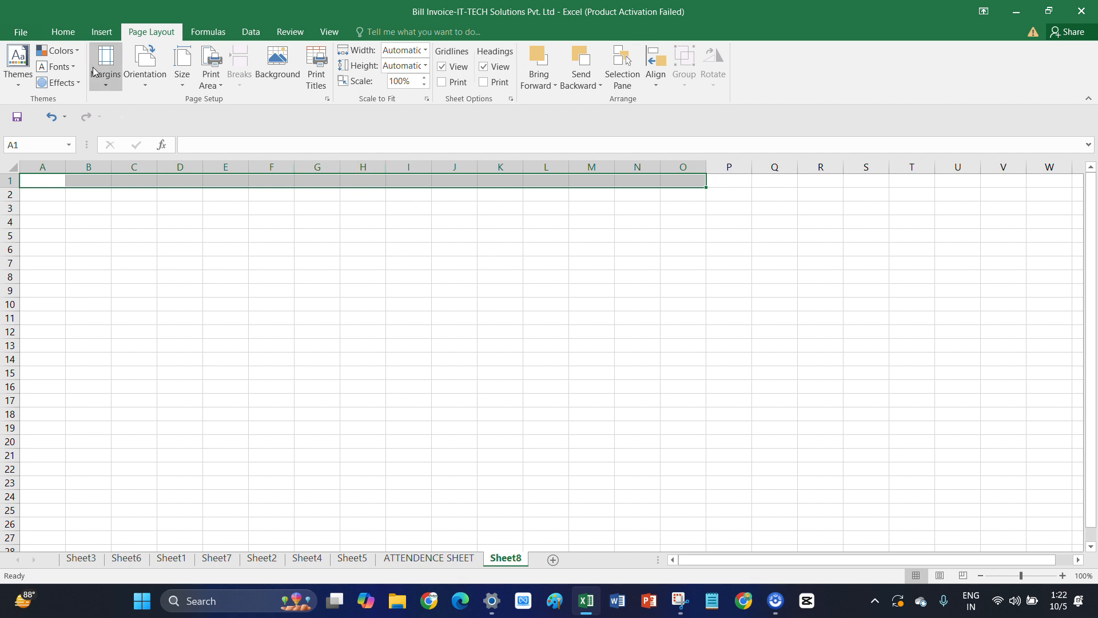
{"action": "left_click", "coordinate": [64, 33]}
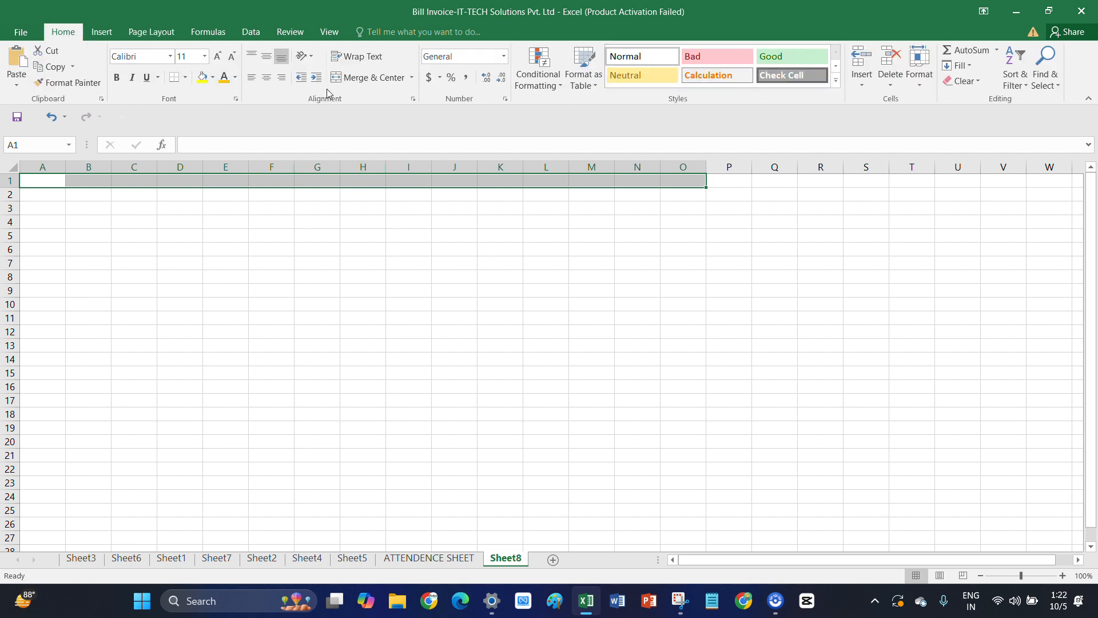
{"action": "left_click", "coordinate": [372, 80]}
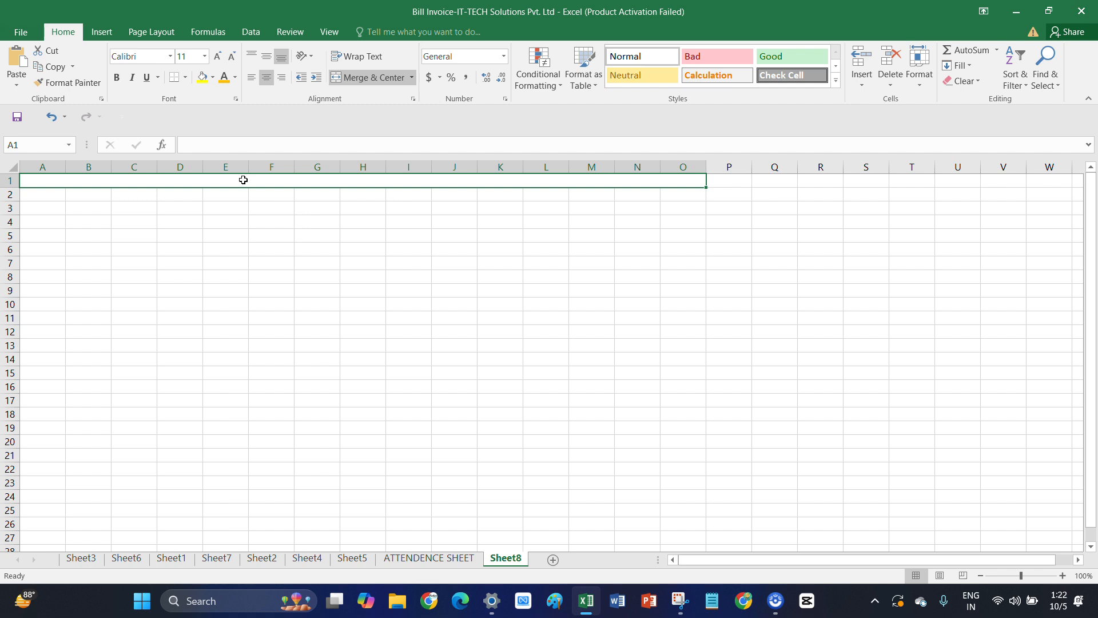
{"action": "type", "text": "IT-TECH Solutions Pvt. Ltd. Company"}
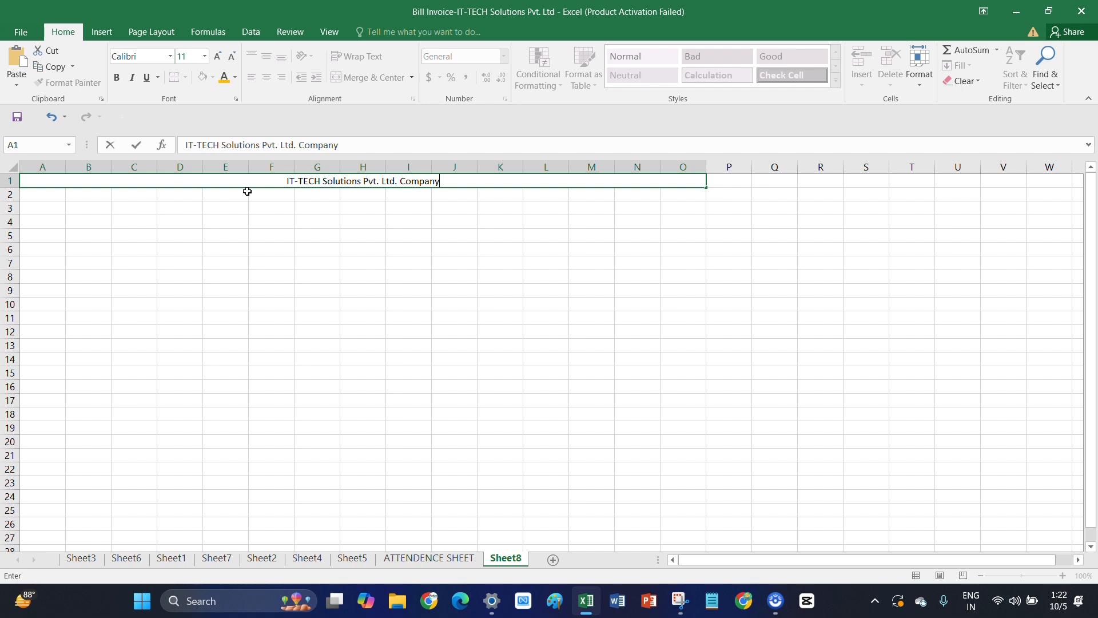
Copy the "EMPLOYEES ATTENDANCE SHEET" heading text from row 2 of the ATTENDENCE SHEET
{"action": "left_click", "coordinate": [423, 557]}
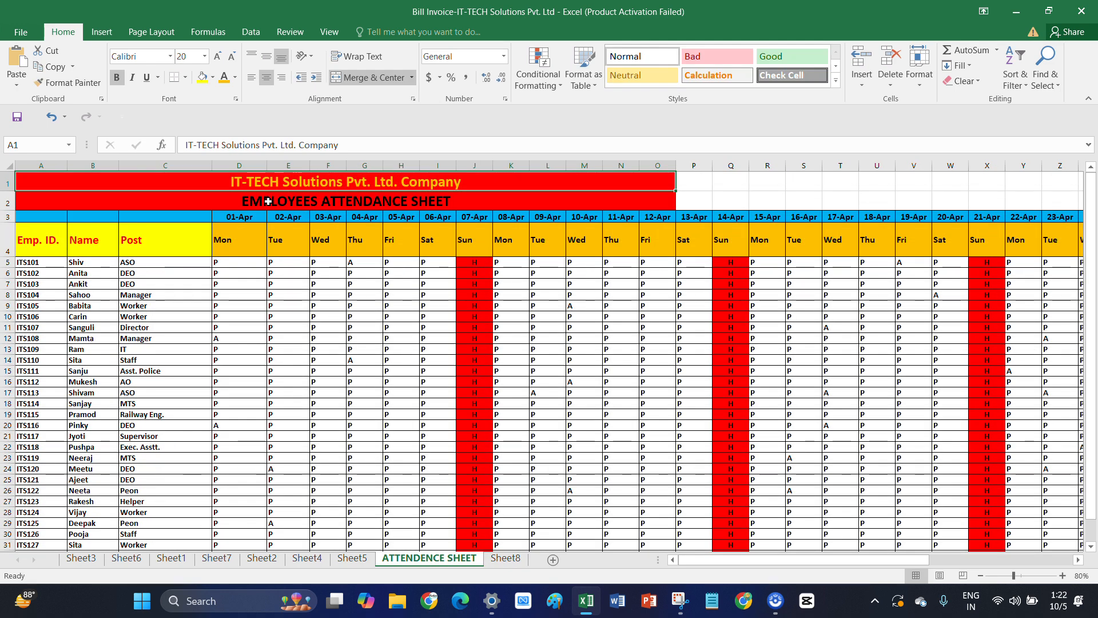
{"action": "double_click", "coordinate": [246, 201]}
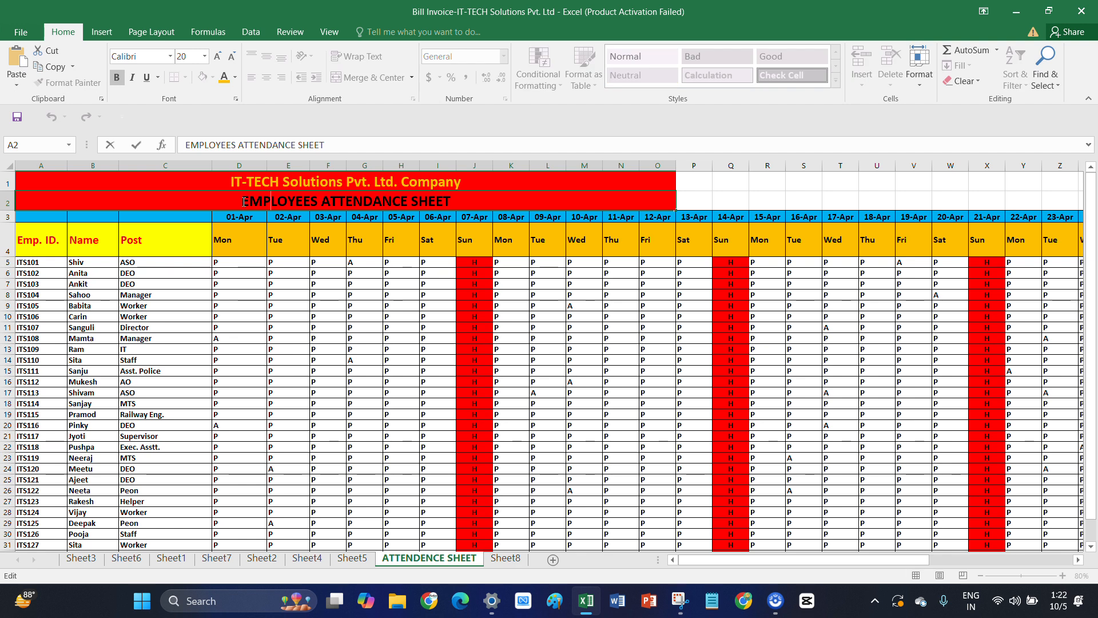
{"action": "left_click_drag", "start_coordinate": [244, 202], "coordinate": [456, 203]}
{"action": "key", "text": "ctrl+c"}
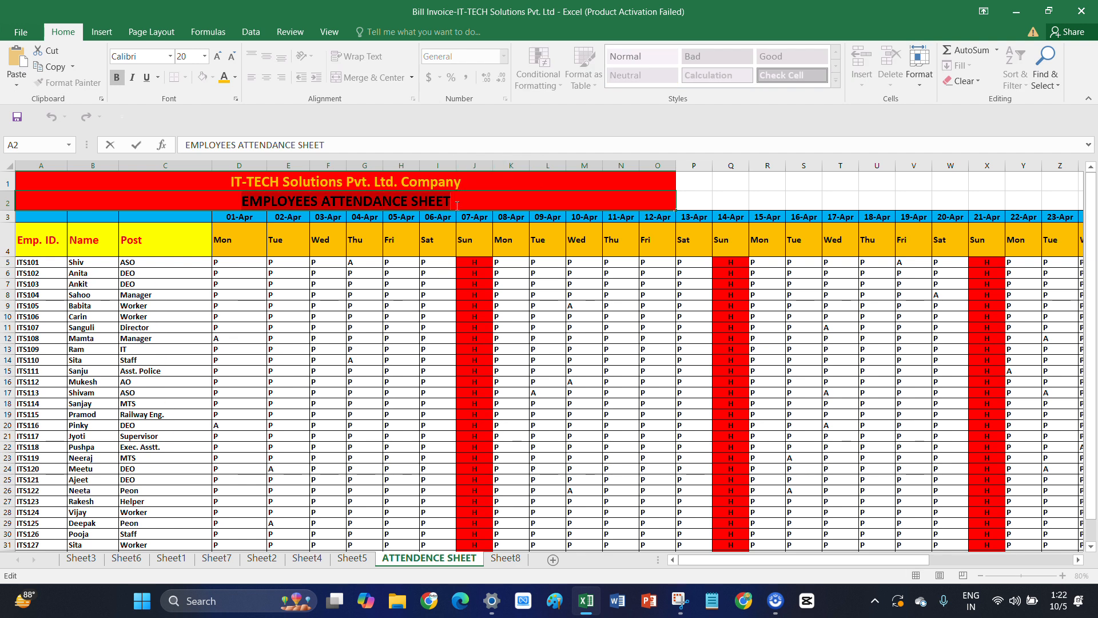
Merge and center A2:O2 on Sheet8 and paste the heading "EMPLOYEES ATTENDANCE SHEET" into it
{"action": "left_click", "coordinate": [504, 559]}
{"action": "left_click", "coordinate": [49, 194]}
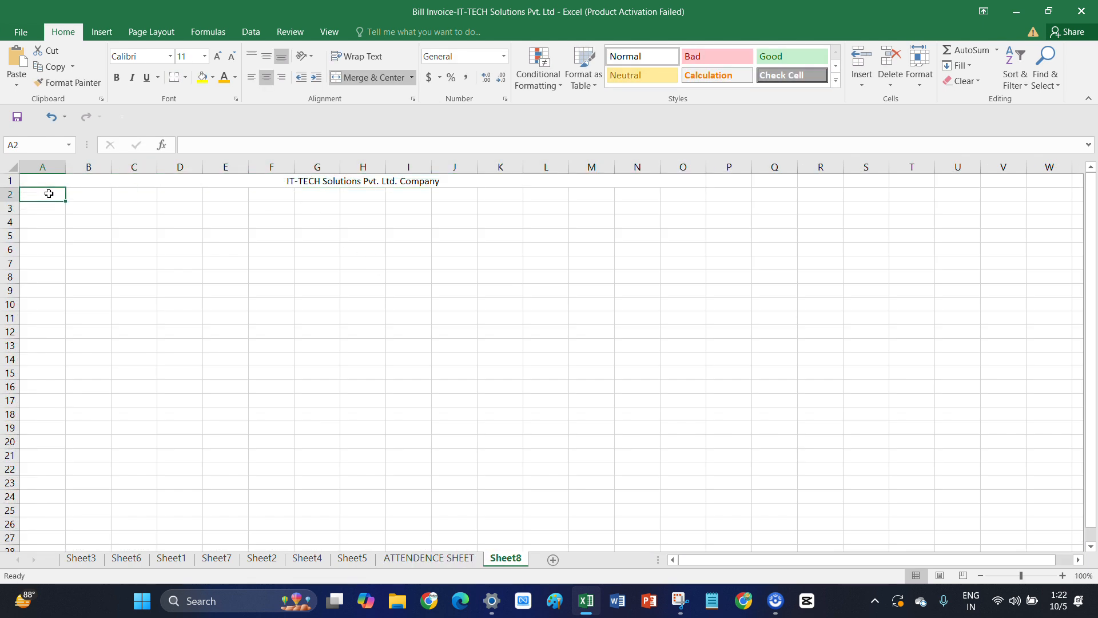
{"action": "left_click_drag", "start_coordinate": [48, 193], "coordinate": [669, 196]}
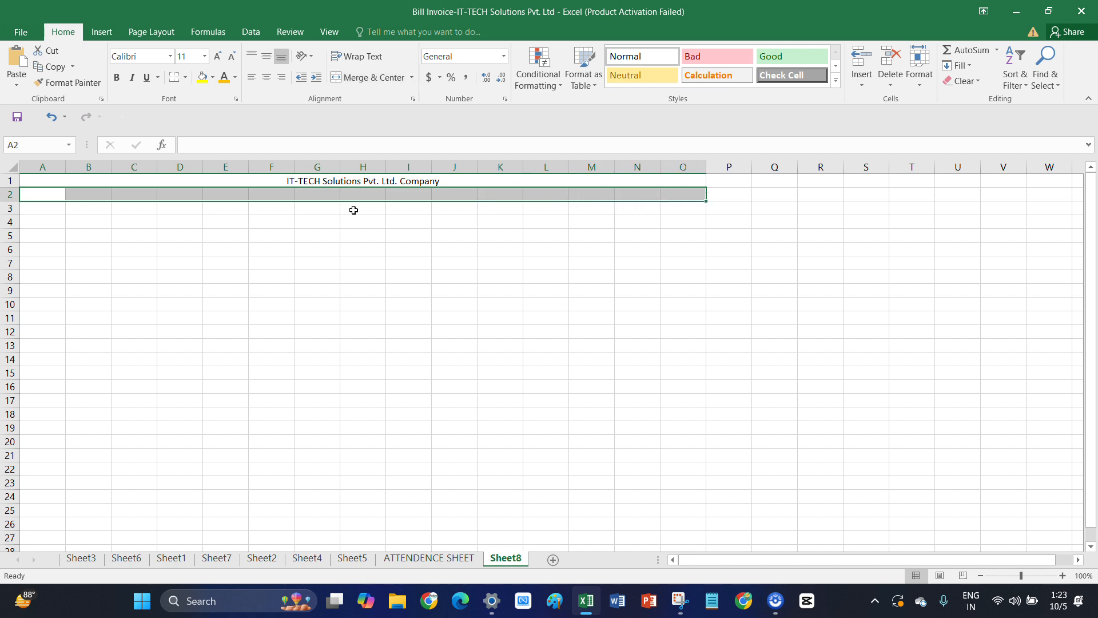
{"action": "left_click", "coordinate": [379, 77]}
{"action": "double_click", "coordinate": [341, 196]}
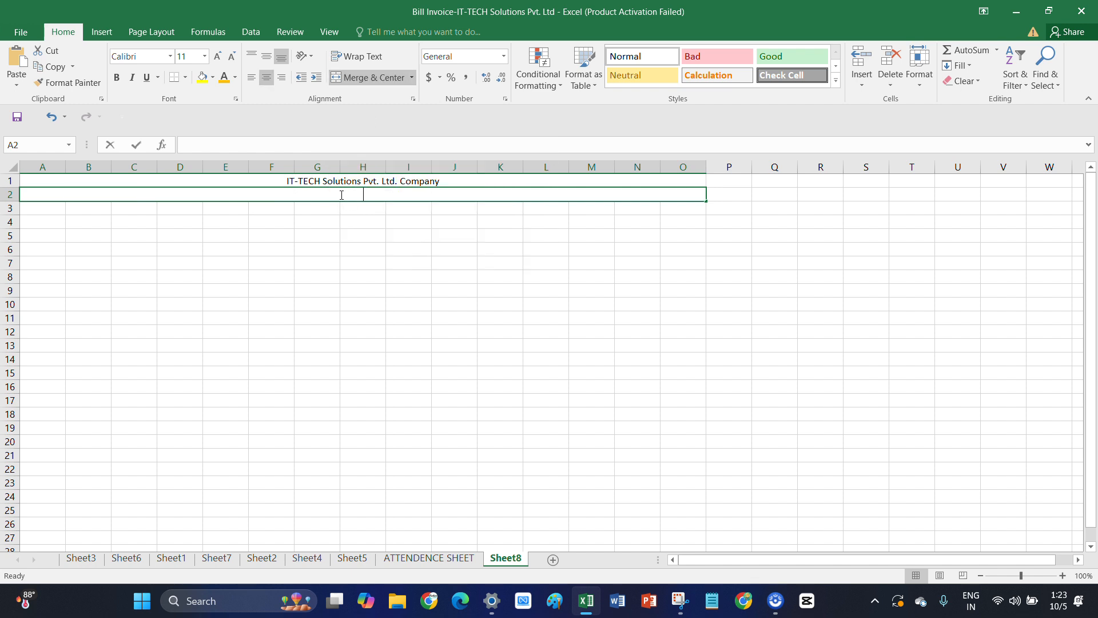
{"action": "key", "text": "ctrl+v"}
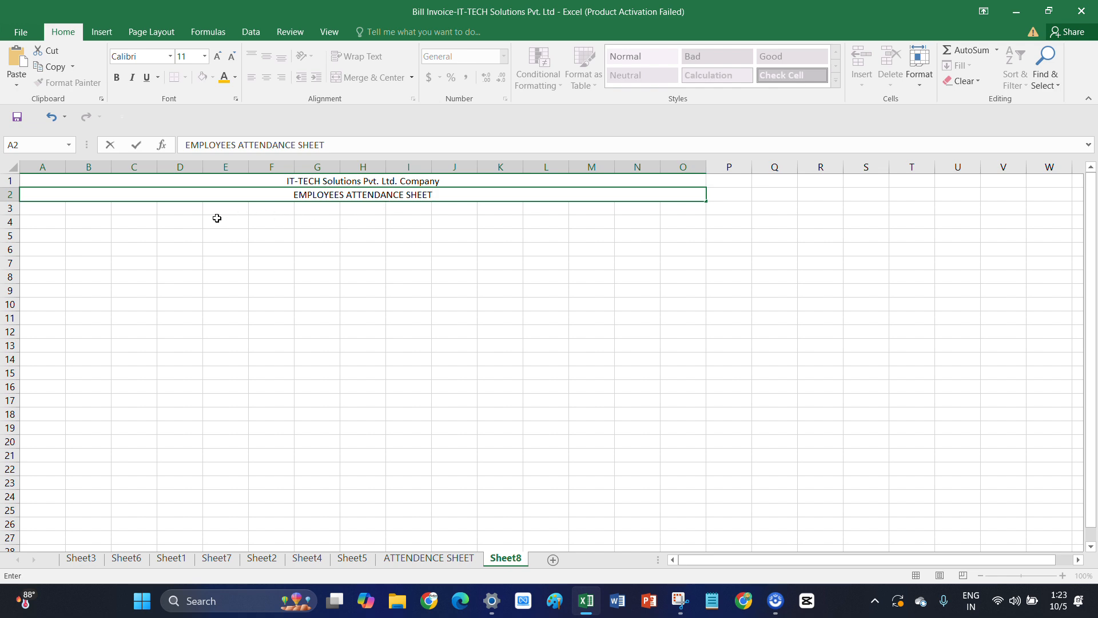
Make A4 the active cell on Sheet8 for the header row and return to the ATTENDENCE SHEET
{"action": "left_click", "coordinate": [426, 559]}
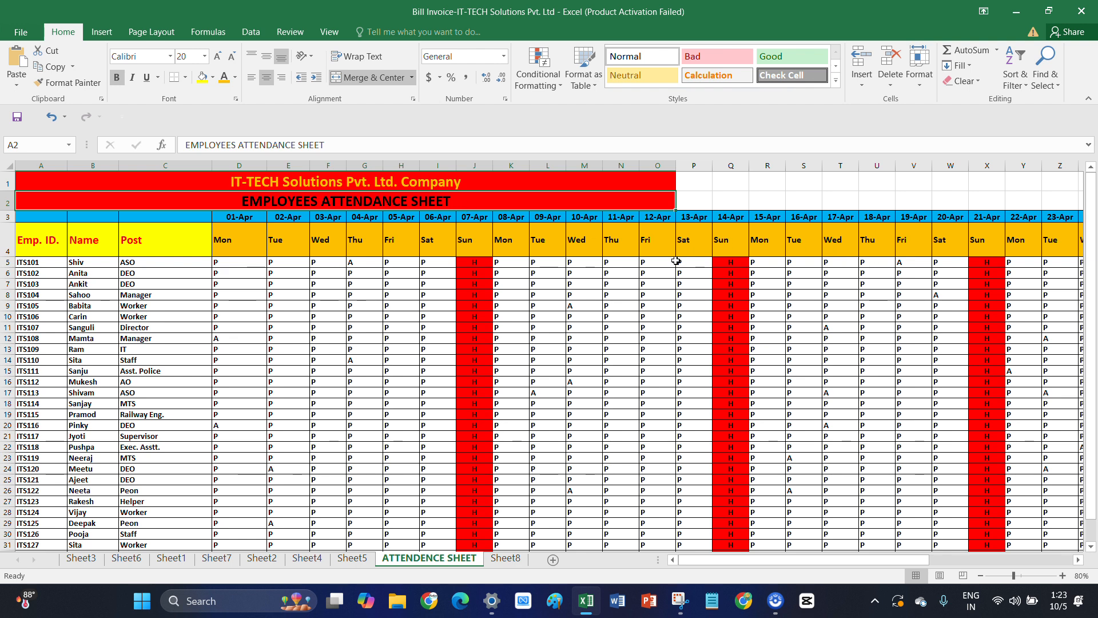
{"action": "left_click", "coordinate": [509, 559]}
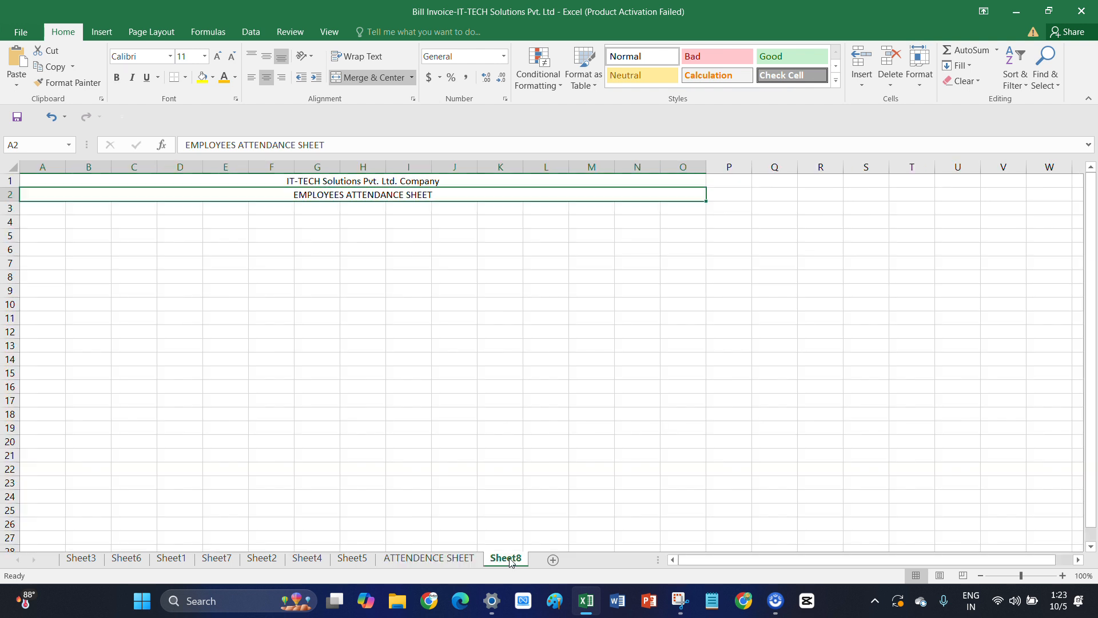
{"action": "left_click", "coordinate": [45, 227]}
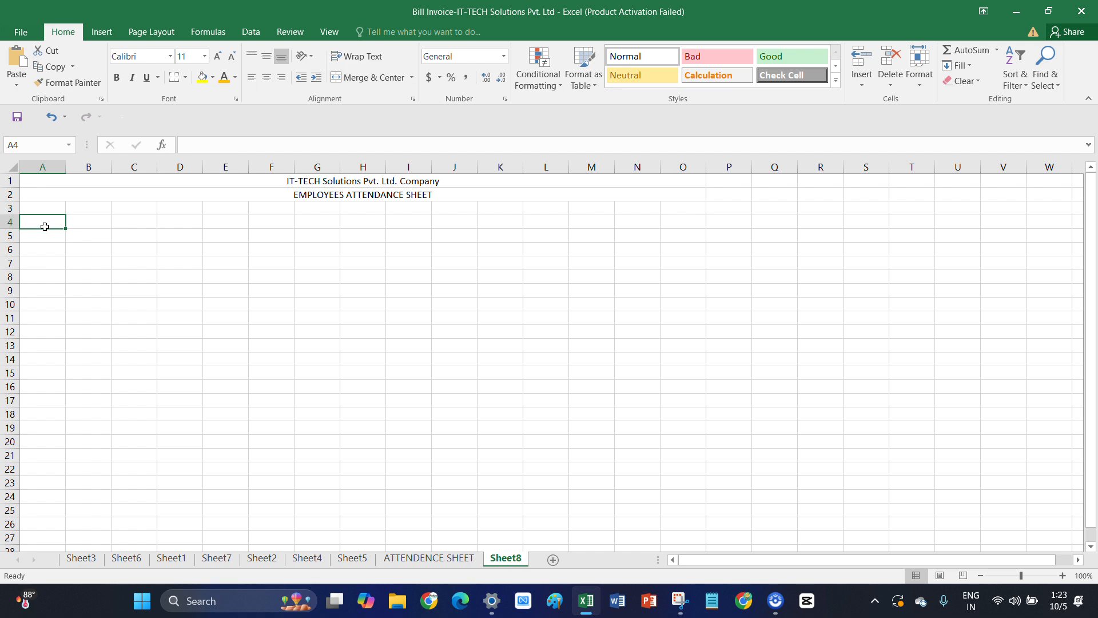
{"action": "left_click", "coordinate": [440, 564]}
{"action": "double_click", "coordinate": [35, 245]}
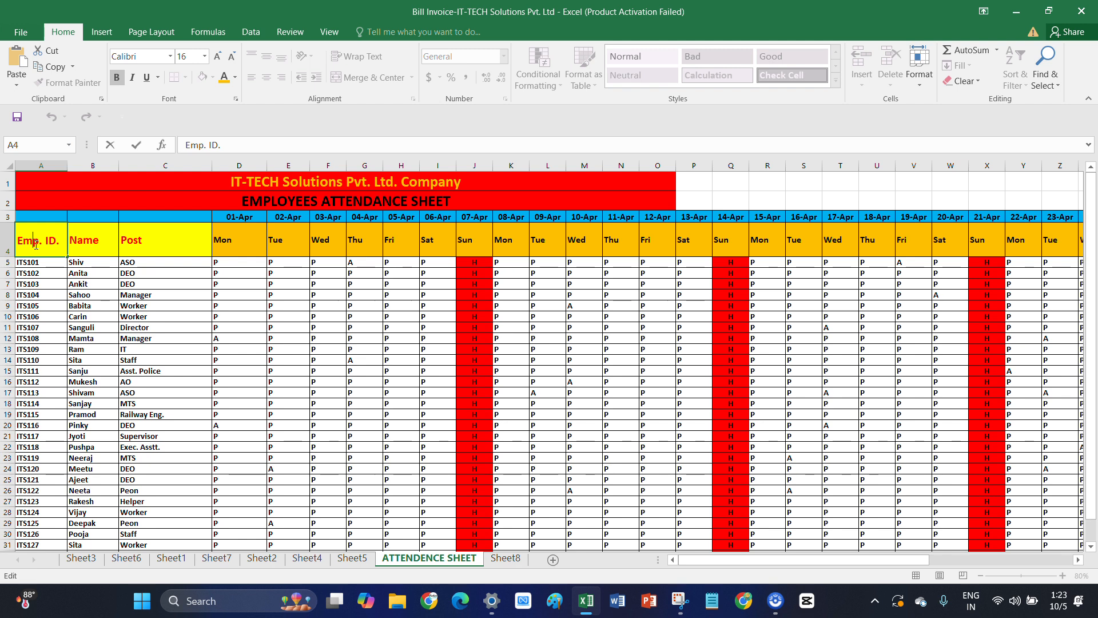
{"action": "left_click", "coordinate": [95, 243]}
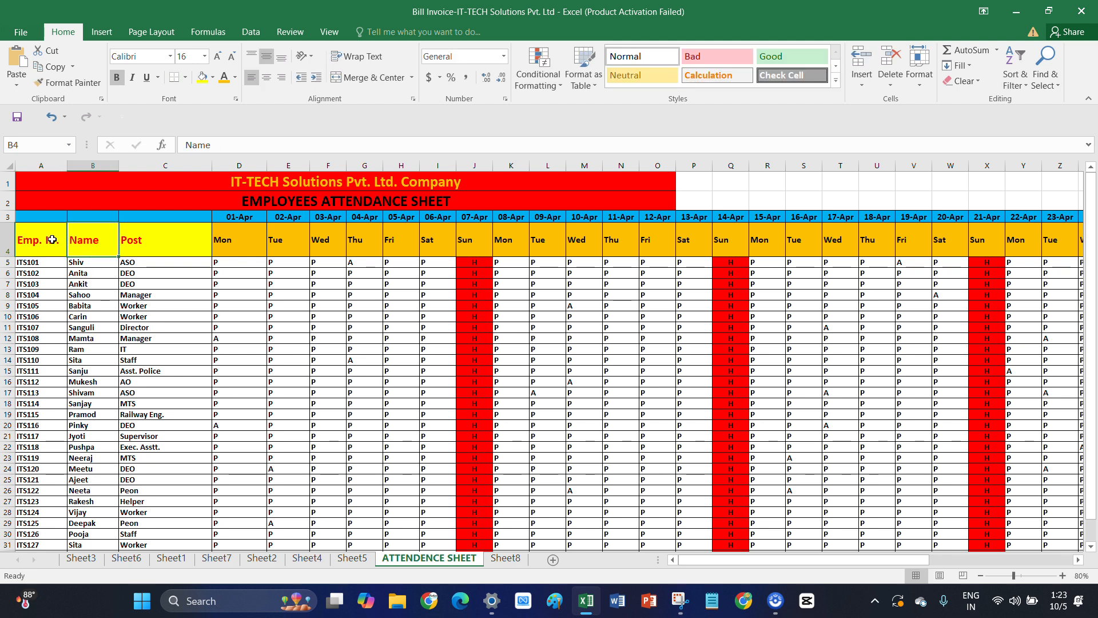
{"action": "left_click", "coordinate": [51, 240]}
{"action": "key", "text": "ctrl+c"}
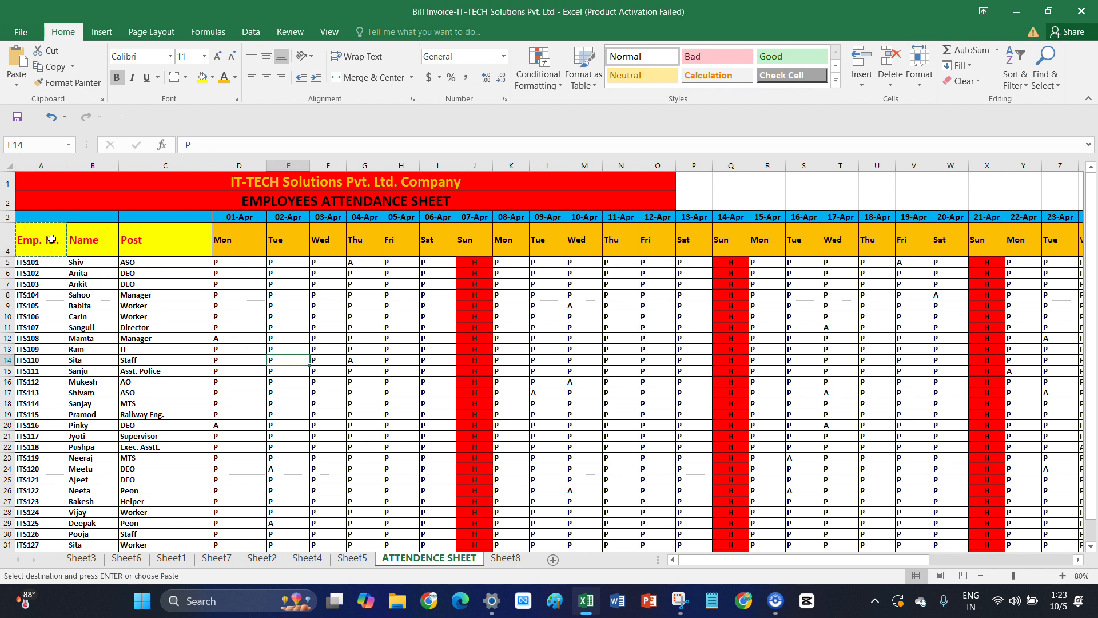
{"action": "key", "text": "F2"}
{"action": "left_click", "coordinate": [97, 245]}
Copy the "Emp. ID." header cell with its formatting from the ATTENDENCE SHEET into cell A4 of Sheet8
{"action": "left_click", "coordinate": [53, 240]}
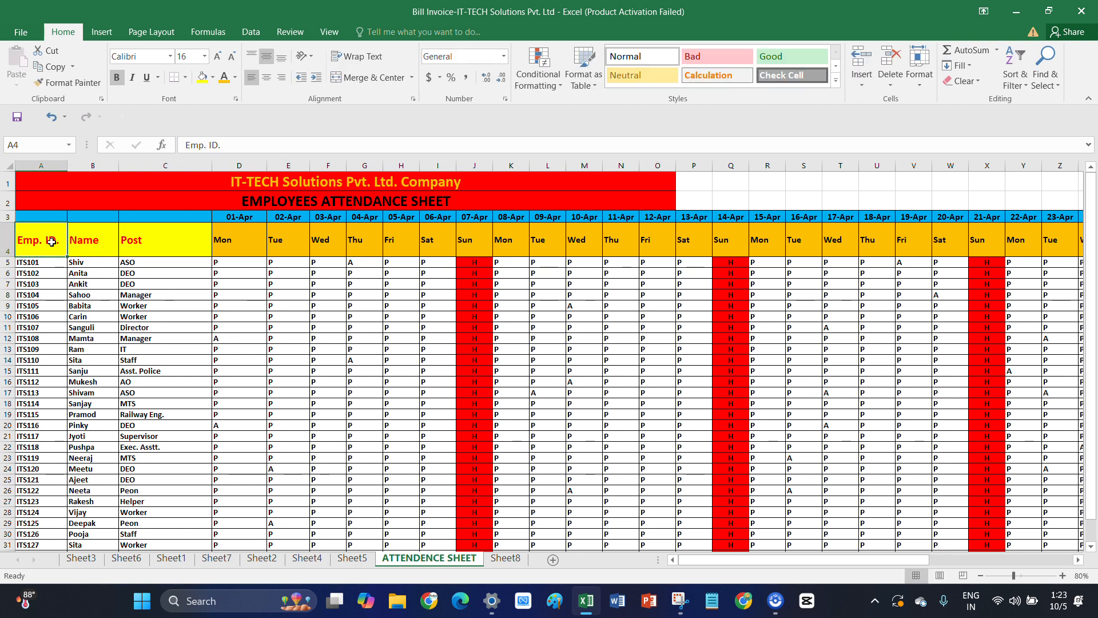
{"action": "key", "text": "ctrl+c"}
{"action": "left_click", "coordinate": [512, 560]}
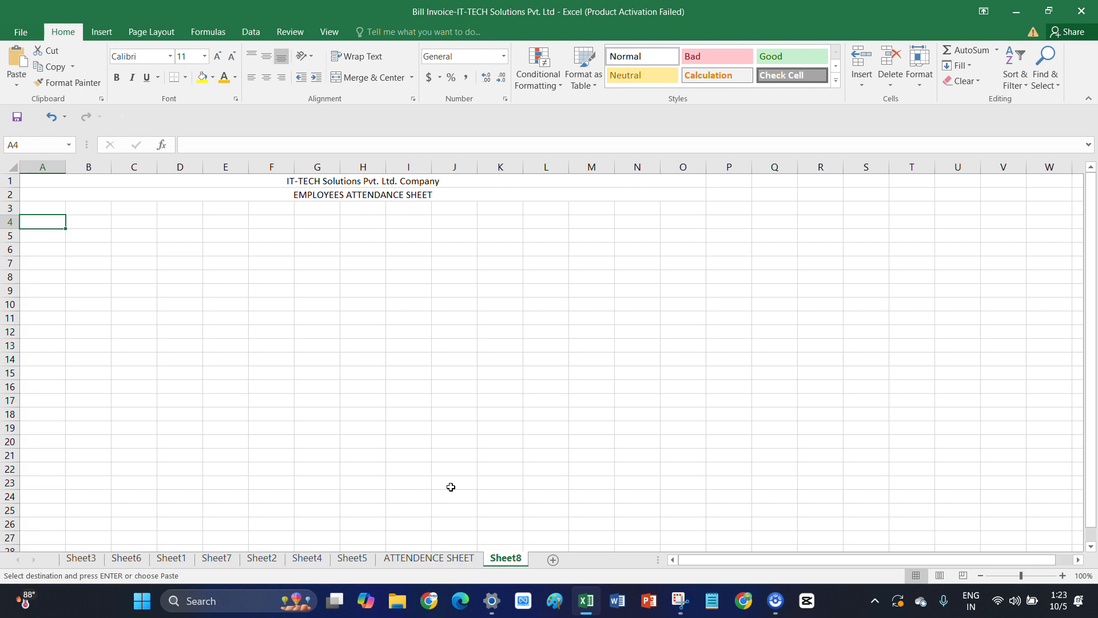
{"action": "key", "text": "ctrl+v"}
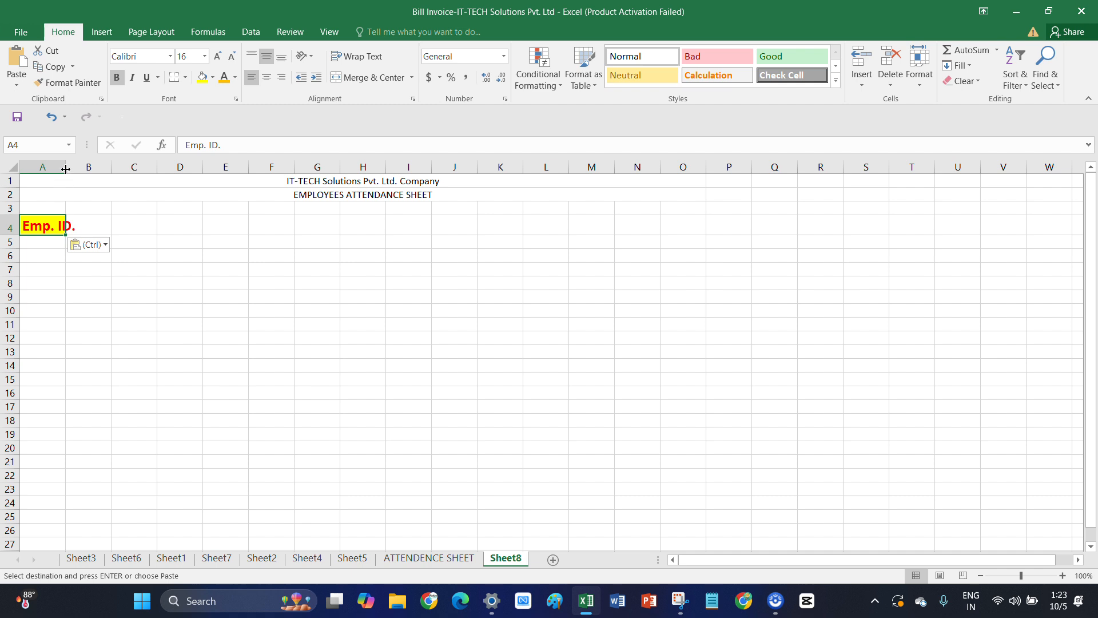
Widen column A on Sheet8 until the "Emp. ID." header fits inside its cell
{"action": "left_click_drag", "start_coordinate": [66, 167], "coordinate": [77, 167]}
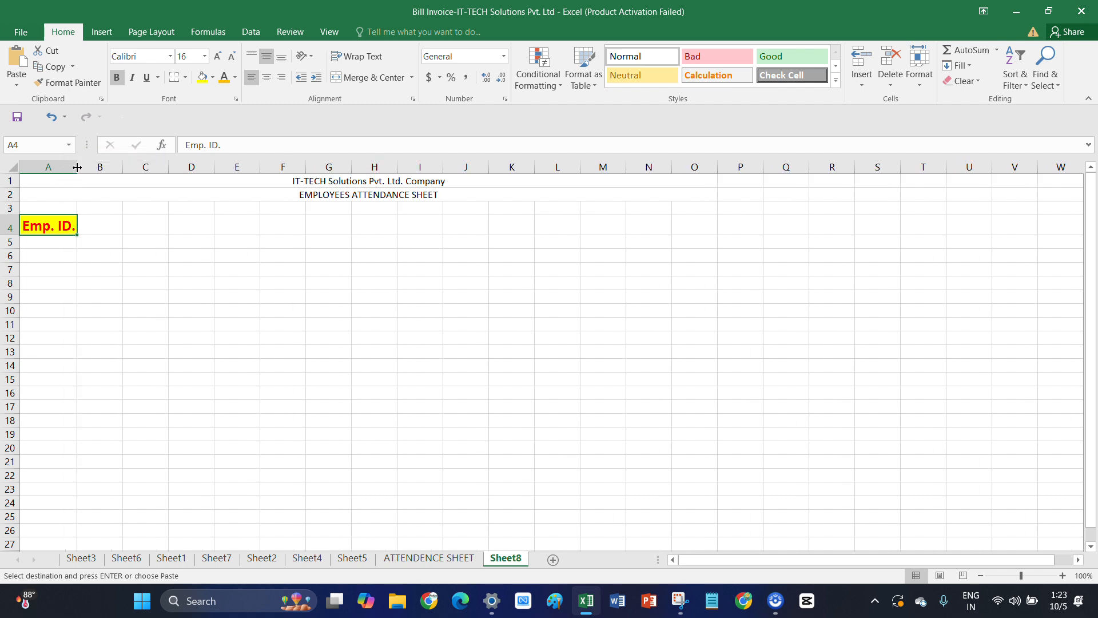
{"action": "left_click", "coordinate": [110, 230]}
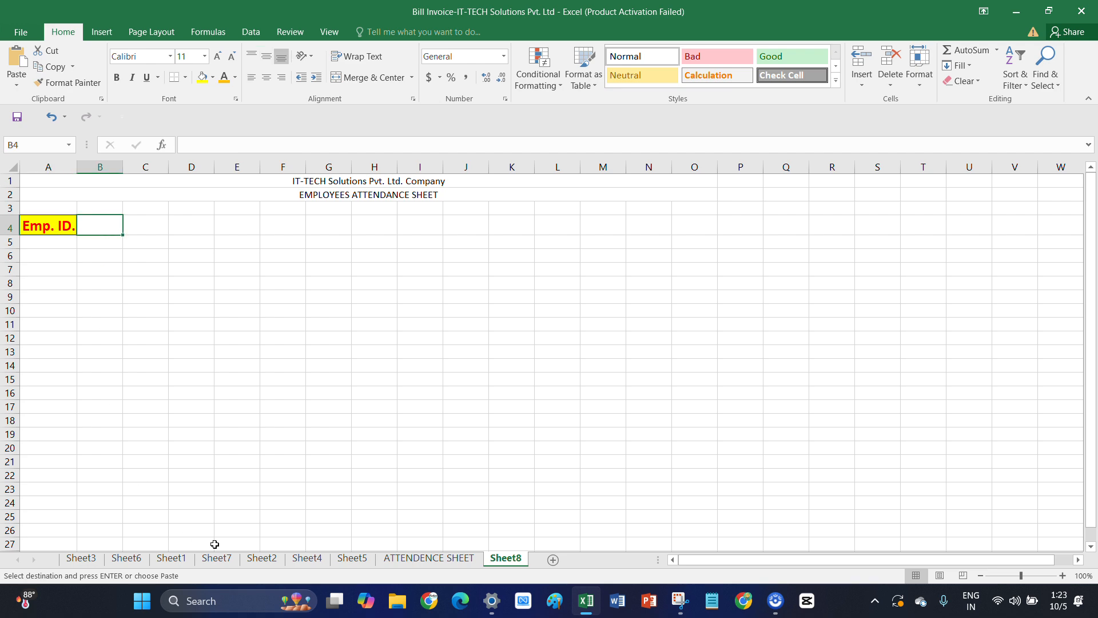
{"action": "left_click", "coordinate": [440, 558]}
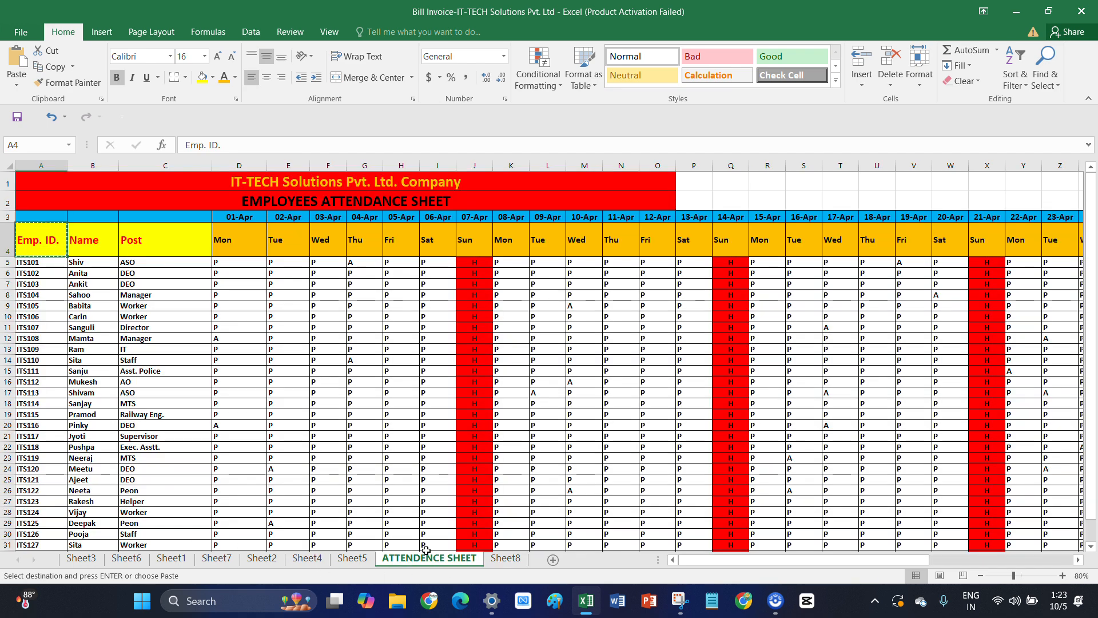
{"action": "left_click", "coordinate": [82, 245]}
{"action": "key", "text": "ctrl+c"}
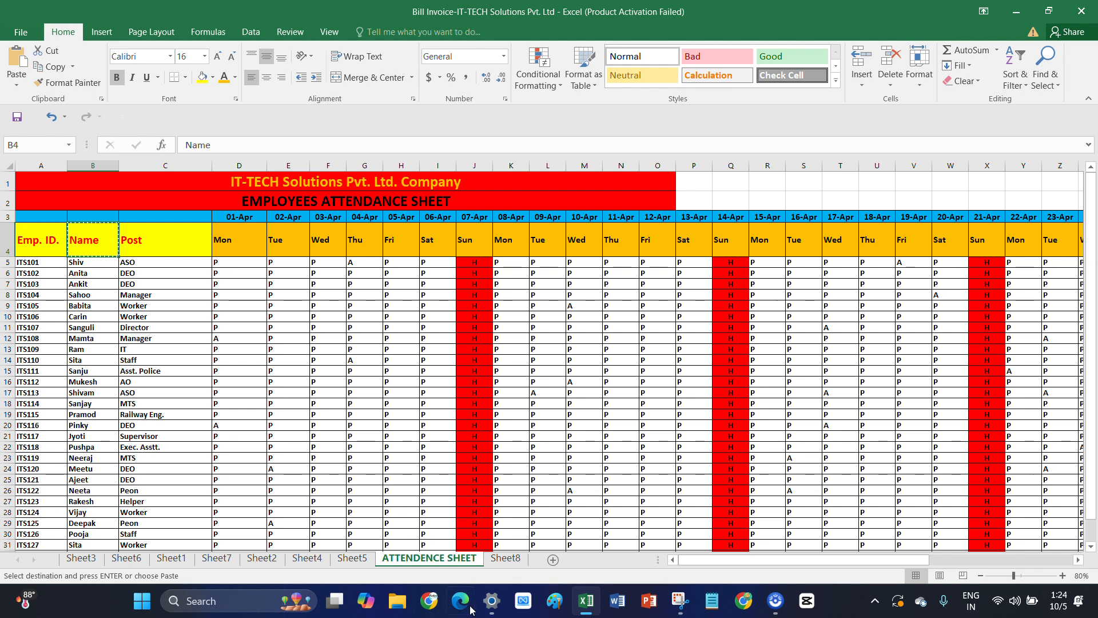
{"action": "left_click", "coordinate": [498, 561]}
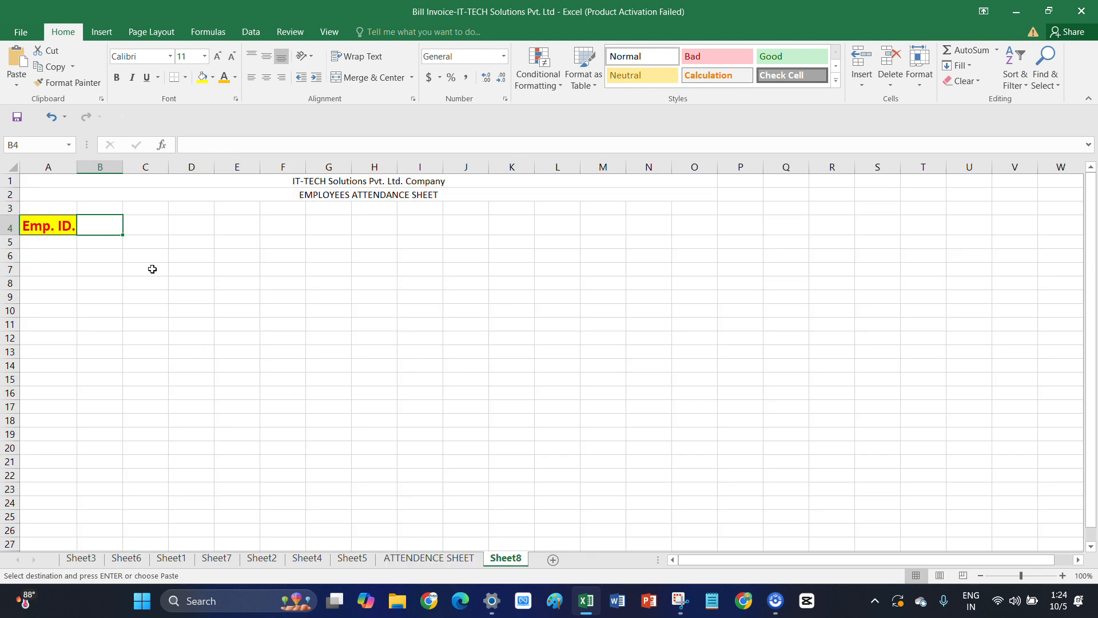
Enter the column headers NAME in B4 and POST in C4 of Sheet8, following the ATTENDENCE SHEET
{"action": "double_click", "coordinate": [99, 221]}
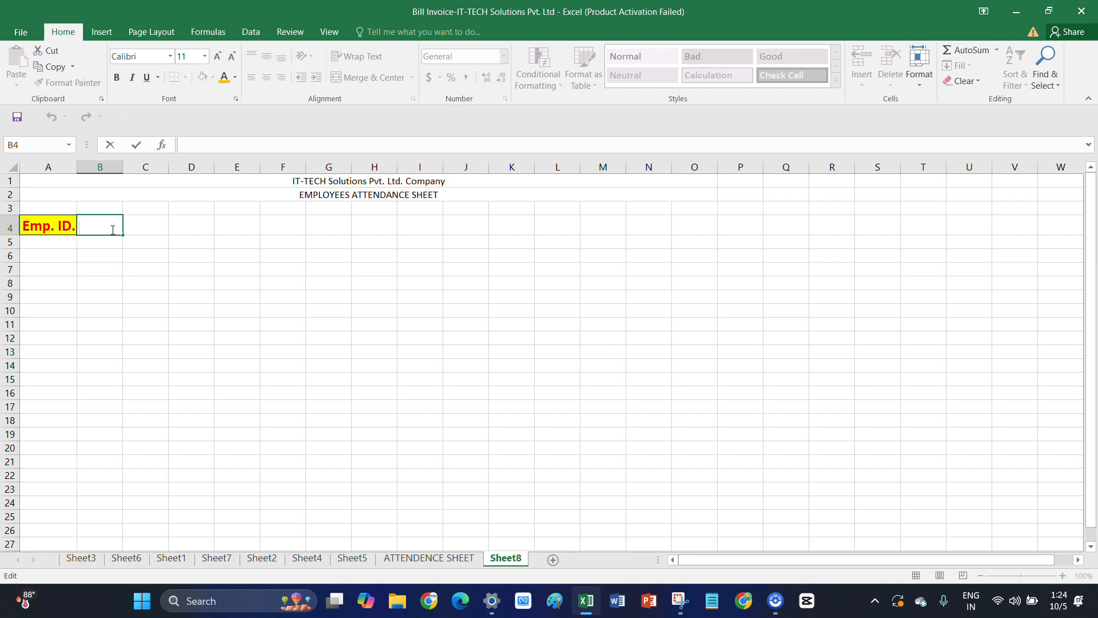
{"action": "type", "text": "n"}
{"action": "key", "text": "BackSpace"}
{"action": "type", "text": "NAME"}
{"action": "left_click", "coordinate": [146, 232]}
{"action": "left_click", "coordinate": [412, 561]}
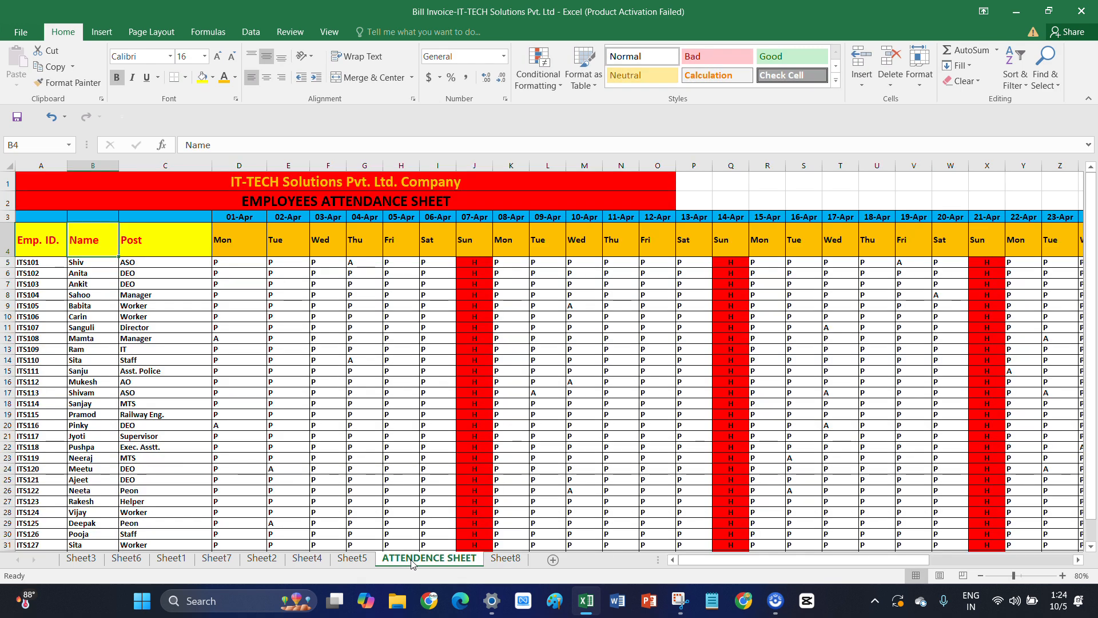
{"action": "left_click", "coordinate": [501, 558]}
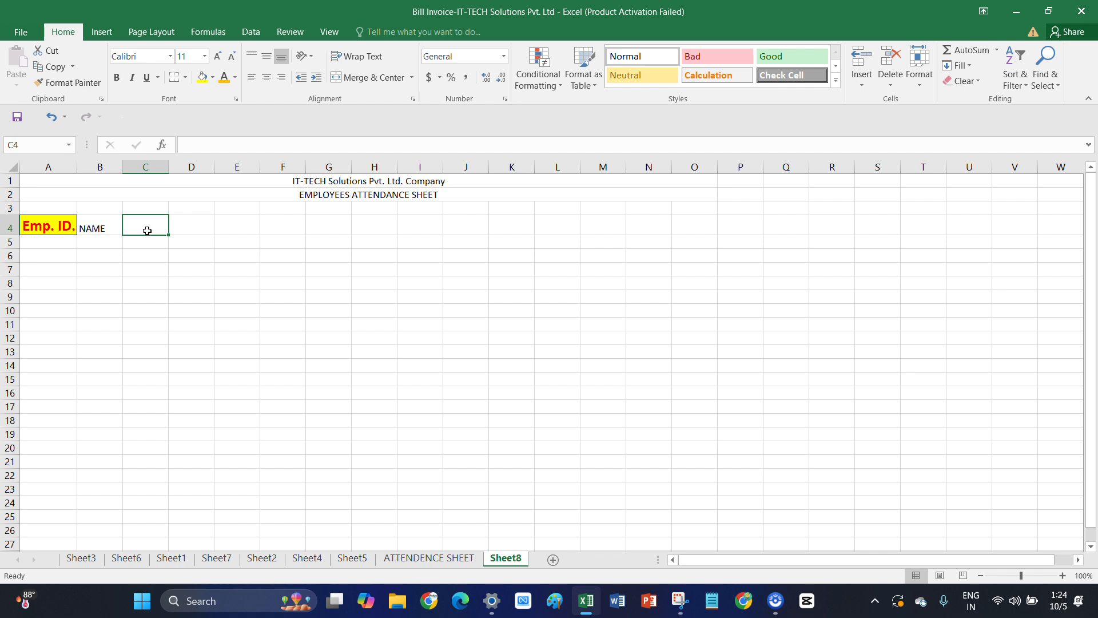
{"action": "type", "text": "P"}
{"action": "key", "text": "BackSpace"}
{"action": "type", "text": "POST"}
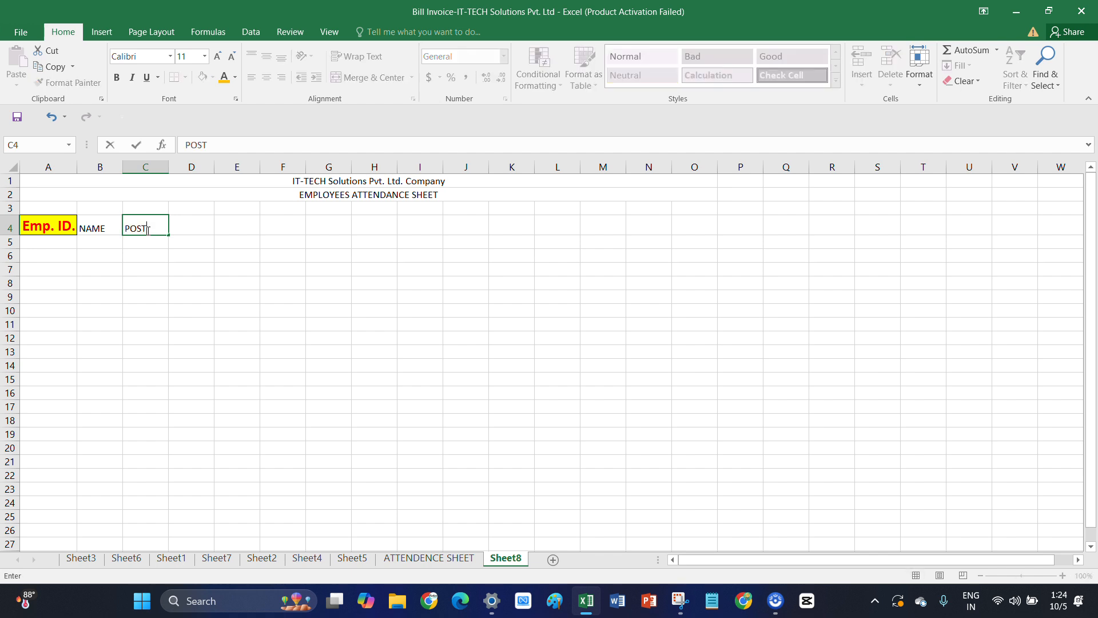
Apply the "Emp. ID." cell's formatting to the NAME and POST headers with Format Painter and widen columns B and C
{"action": "left_click", "coordinate": [45, 229]}
{"action": "left_click", "coordinate": [80, 85]}
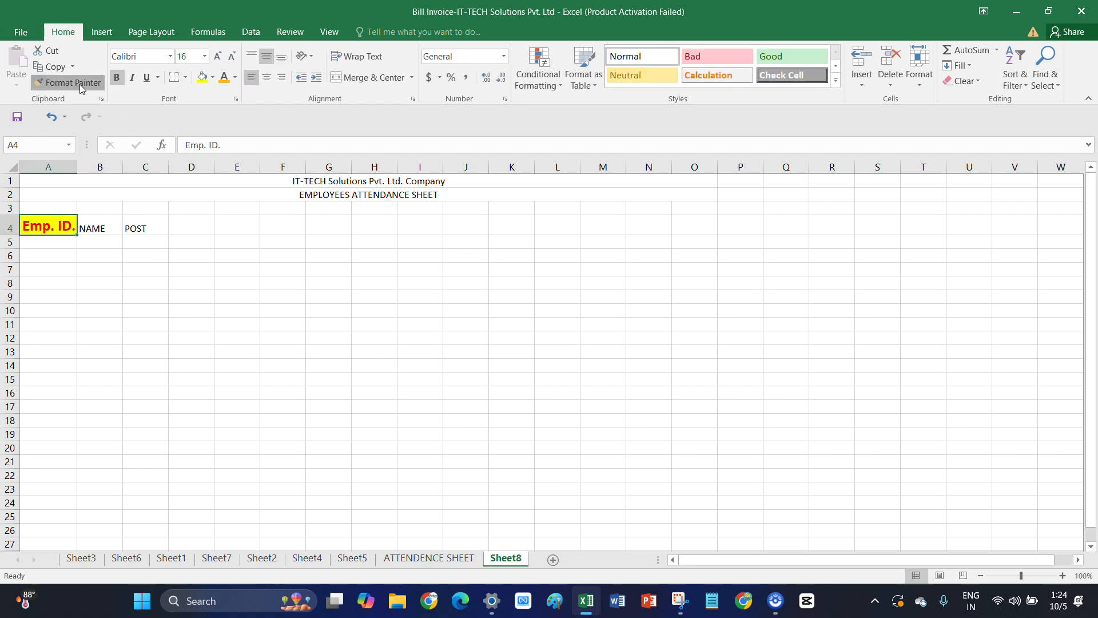
{"action": "left_click", "coordinate": [95, 226]}
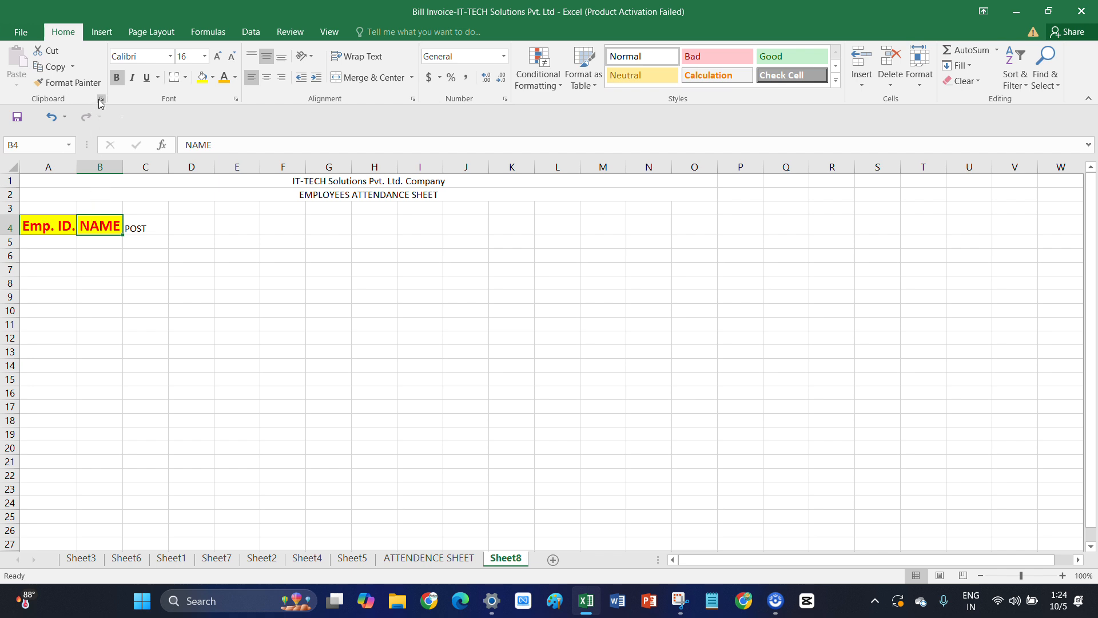
{"action": "left_click", "coordinate": [69, 82]}
{"action": "left_click", "coordinate": [129, 226]}
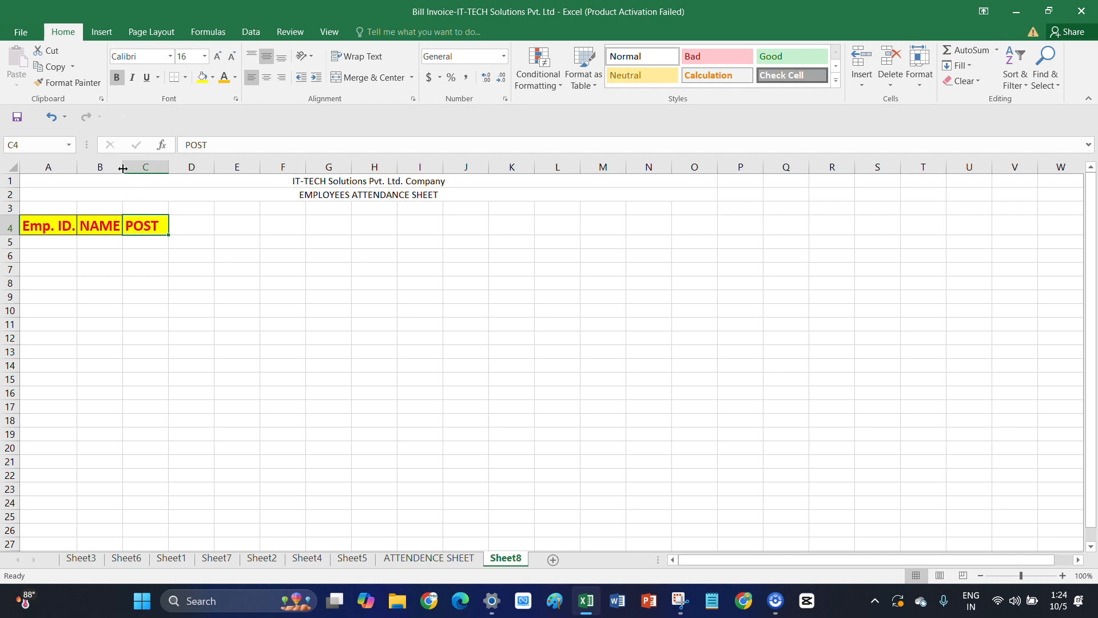
{"action": "left_click_drag", "start_coordinate": [123, 169], "coordinate": [184, 166]}
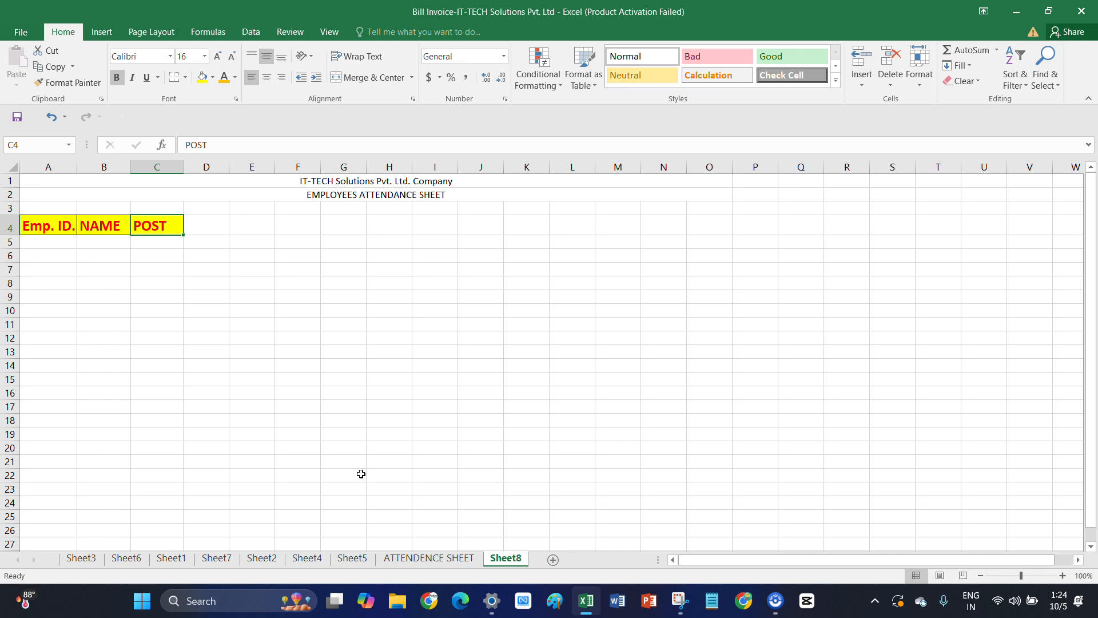
Check the ATTENDENCE SHEET layout and apply All Borders to the heading block A1:O4 on Sheet8
{"action": "left_click", "coordinate": [433, 562]}
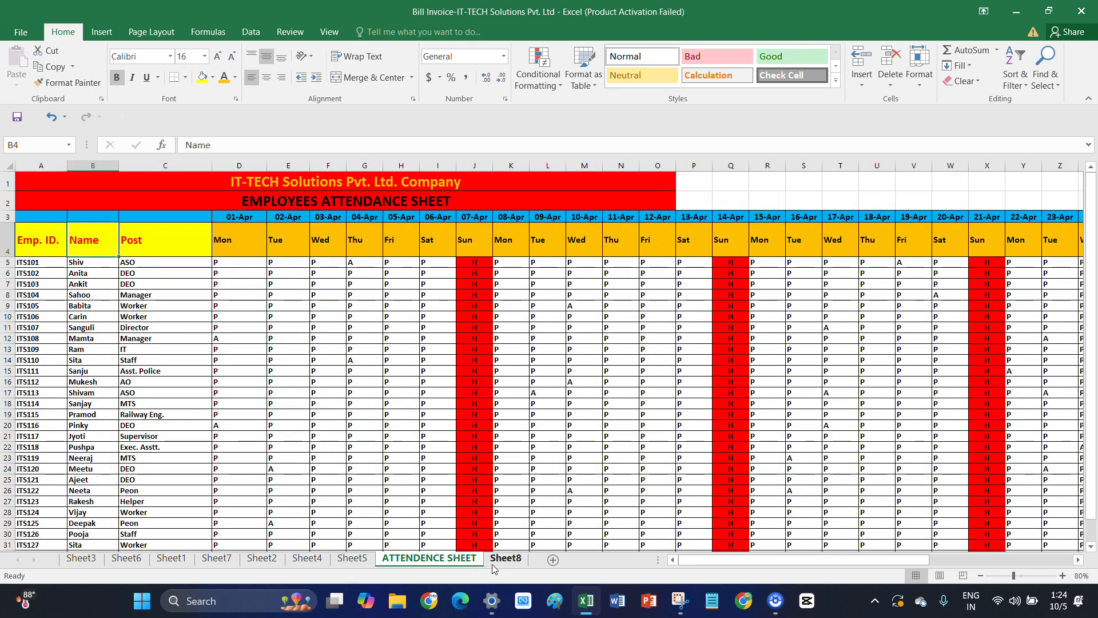
{"action": "left_click", "coordinate": [506, 558]}
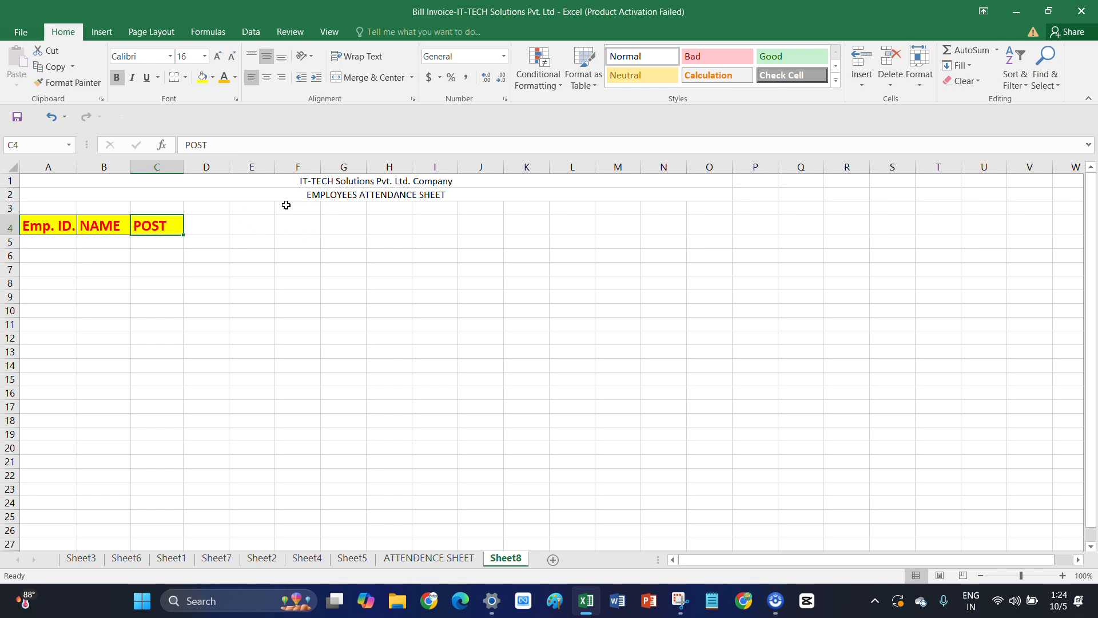
{"action": "left_click_drag", "start_coordinate": [322, 180], "coordinate": [249, 234]}
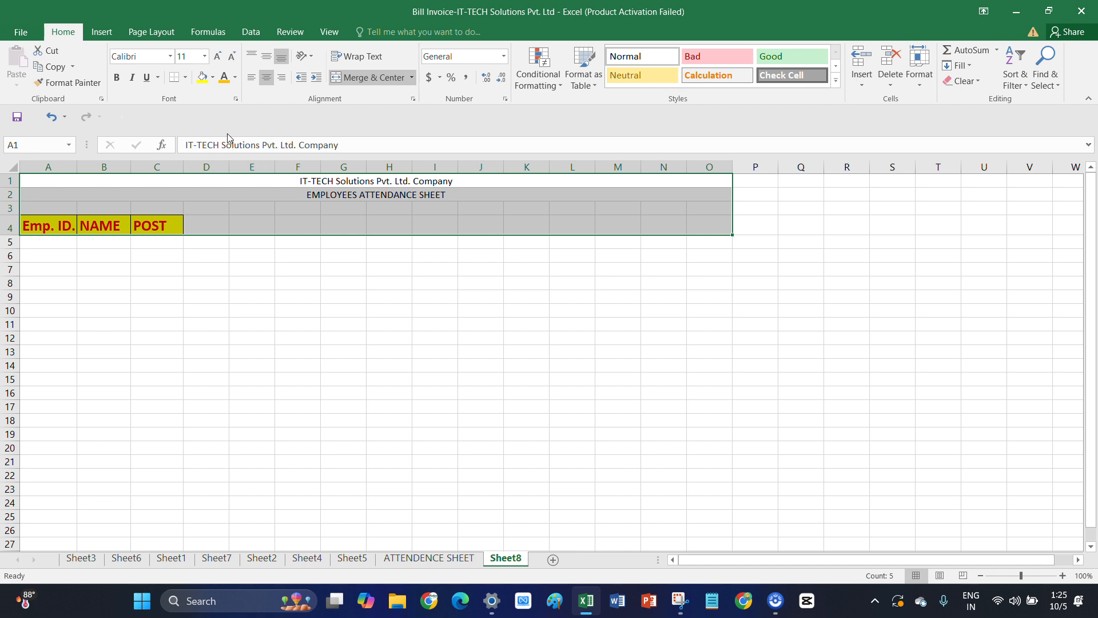
{"action": "left_click", "coordinate": [185, 80]}
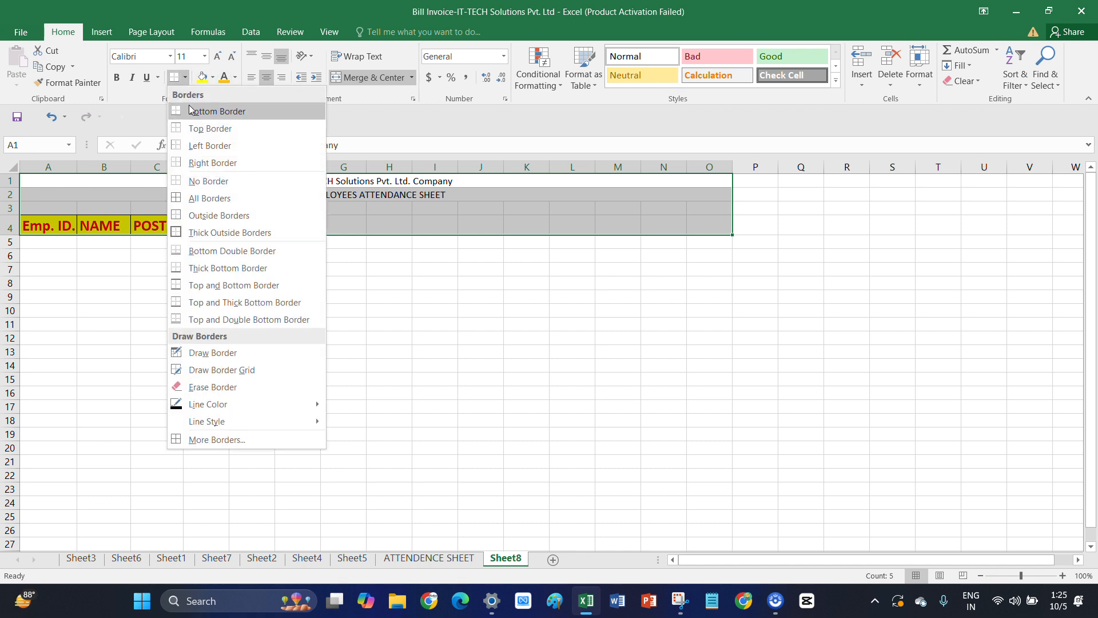
{"action": "left_click", "coordinate": [210, 207]}
{"action": "left_click", "coordinate": [346, 207]}
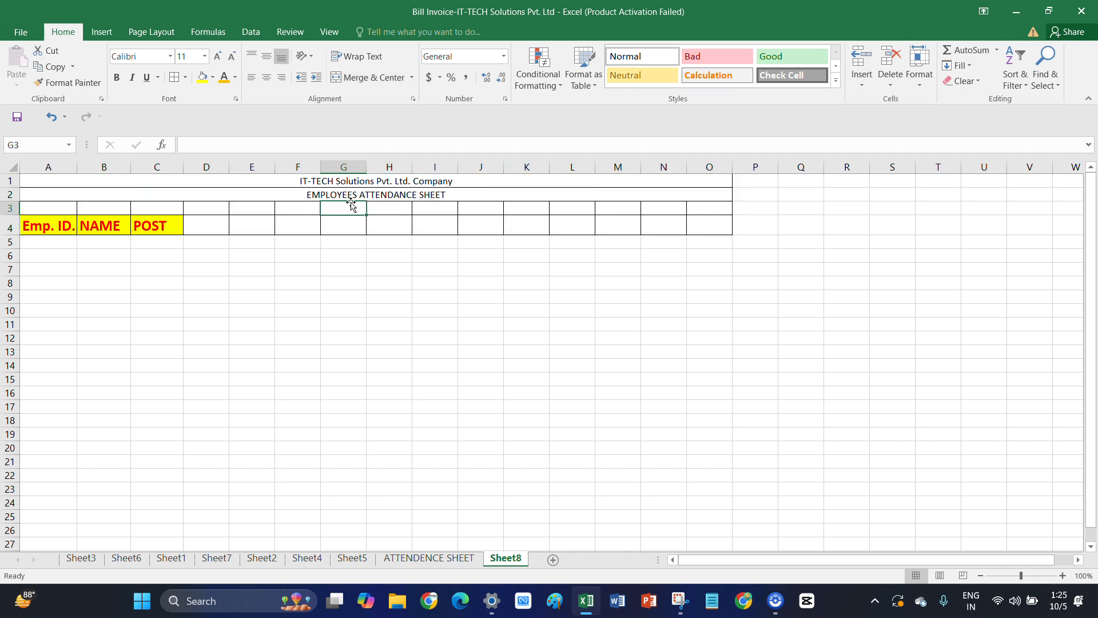
Enlarge the company title in row 1 to font size 20
{"action": "left_click", "coordinate": [334, 181]}
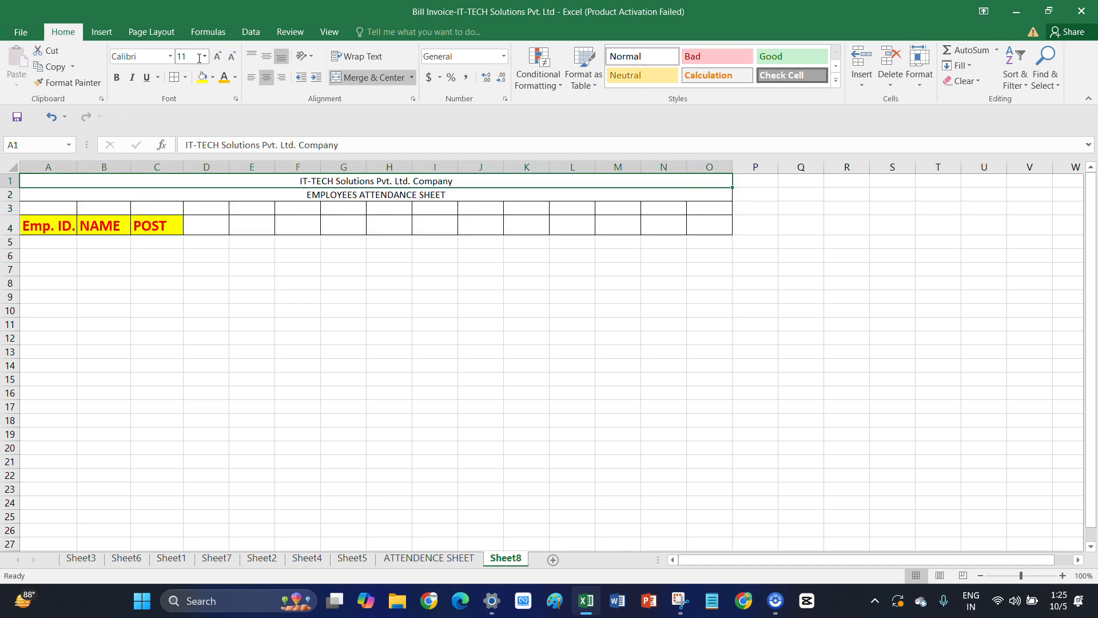
{"action": "left_click", "coordinate": [218, 57]}
{"action": "left_click", "coordinate": [217, 57]}
{"action": "left_click", "coordinate": [217, 57]}
{"action": "left_click", "coordinate": [218, 58]}
{"action": "left_click", "coordinate": [218, 57]}
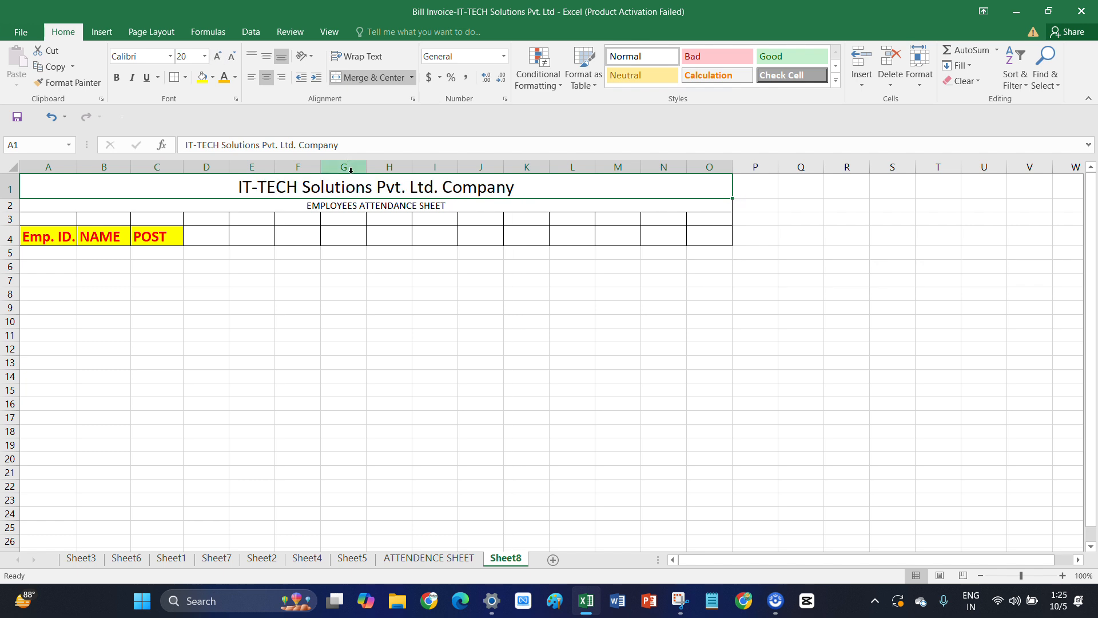
Enlarge the "EMPLOYEES ATTENDANCE SHEET" heading in row 2 to font size 20
{"action": "left_click", "coordinate": [349, 205]}
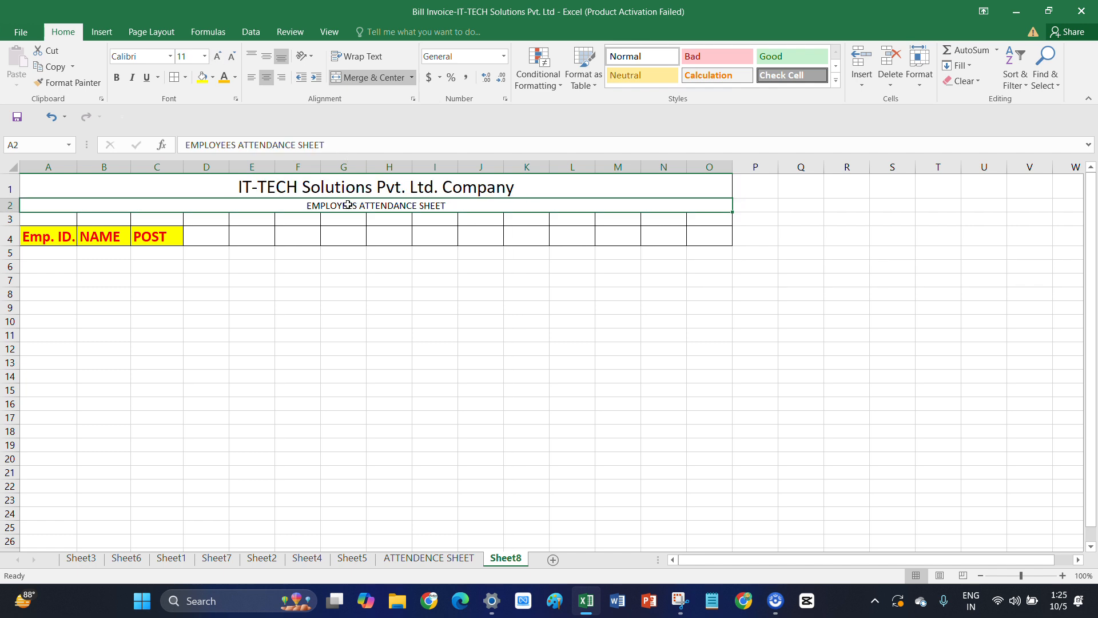
{"action": "left_click", "coordinate": [217, 58]}
{"action": "left_click", "coordinate": [218, 58]}
{"action": "left_click", "coordinate": [218, 57]}
{"action": "left_click", "coordinate": [217, 57]}
{"action": "left_click", "coordinate": [218, 57]}
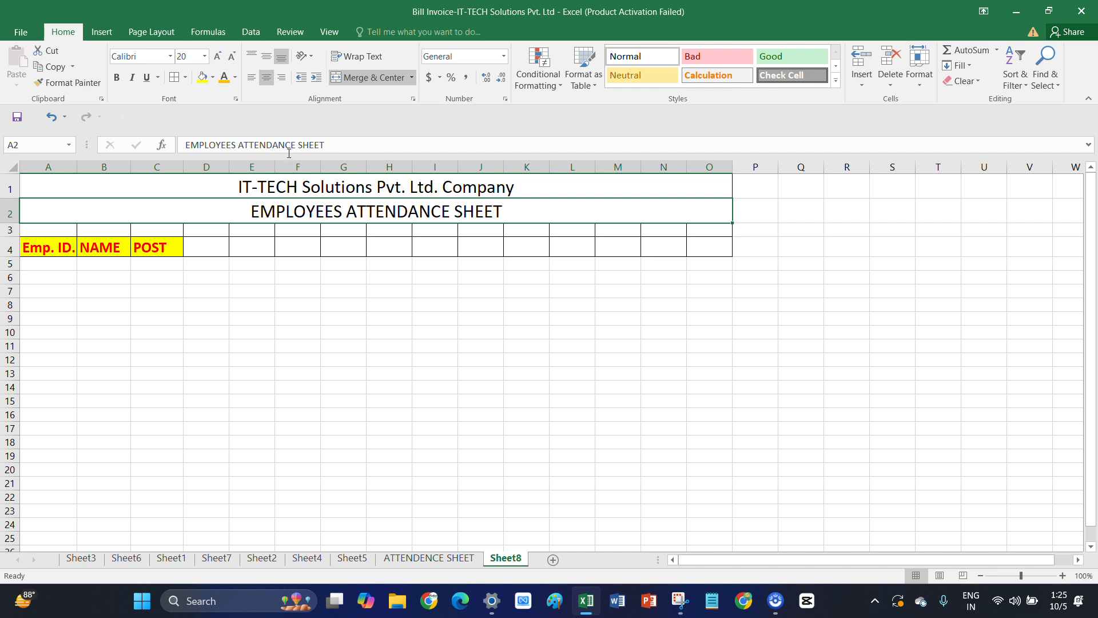
Make the company title in row 1 bold and colour its text standard red
{"action": "left_click", "coordinate": [282, 187]}
{"action": "left_click", "coordinate": [117, 77]}
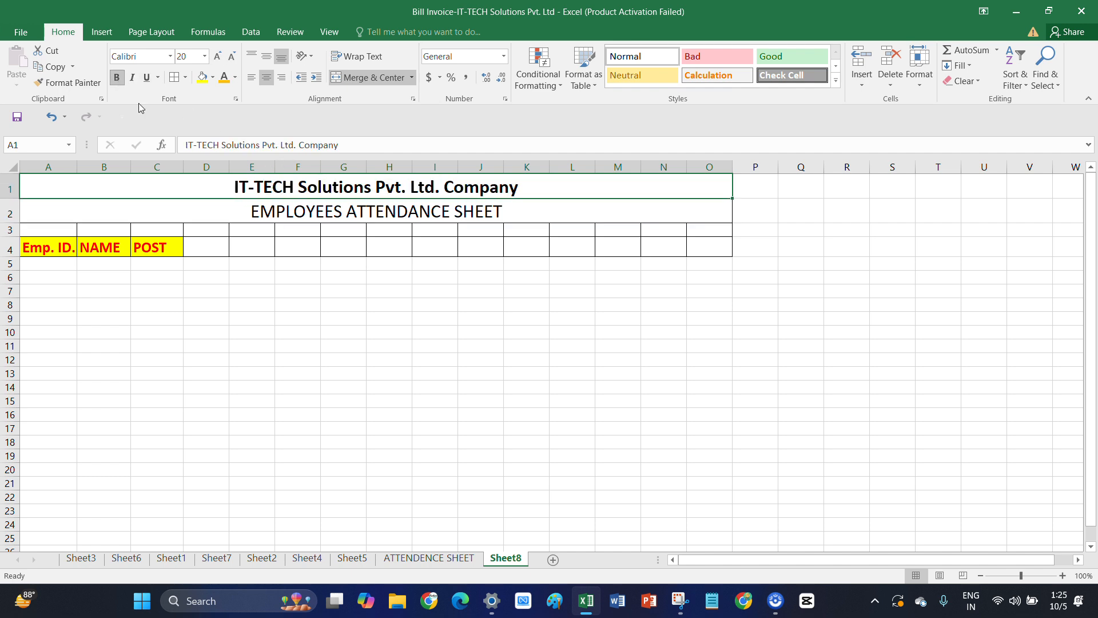
{"action": "left_click", "coordinate": [314, 206]}
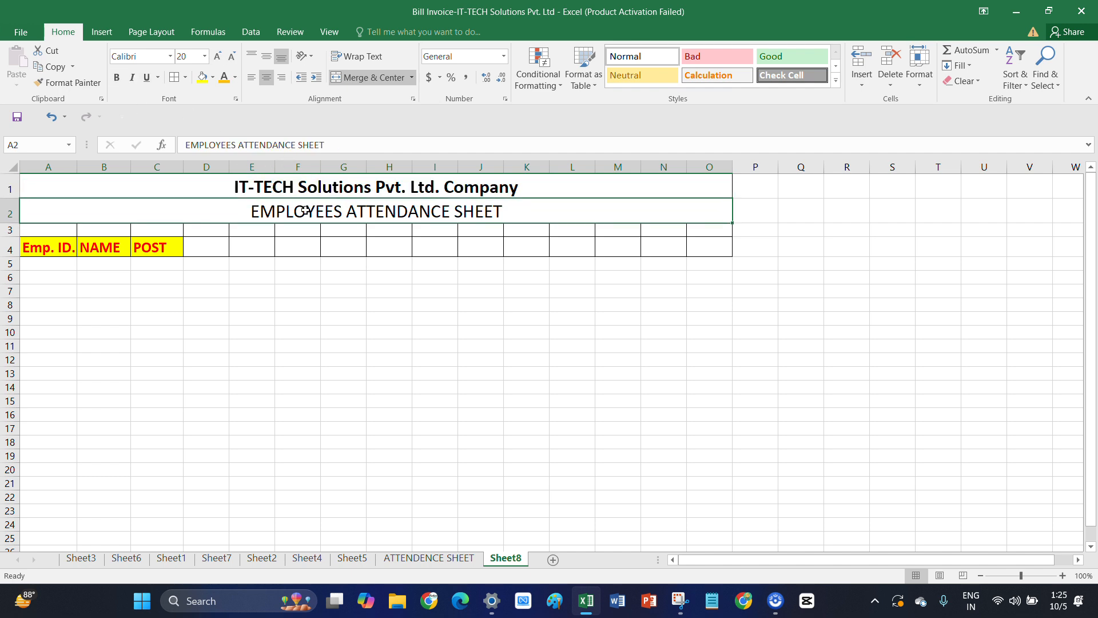
{"action": "left_click", "coordinate": [234, 77]}
{"action": "left_click", "coordinate": [400, 195]}
{"action": "left_click", "coordinate": [394, 186]}
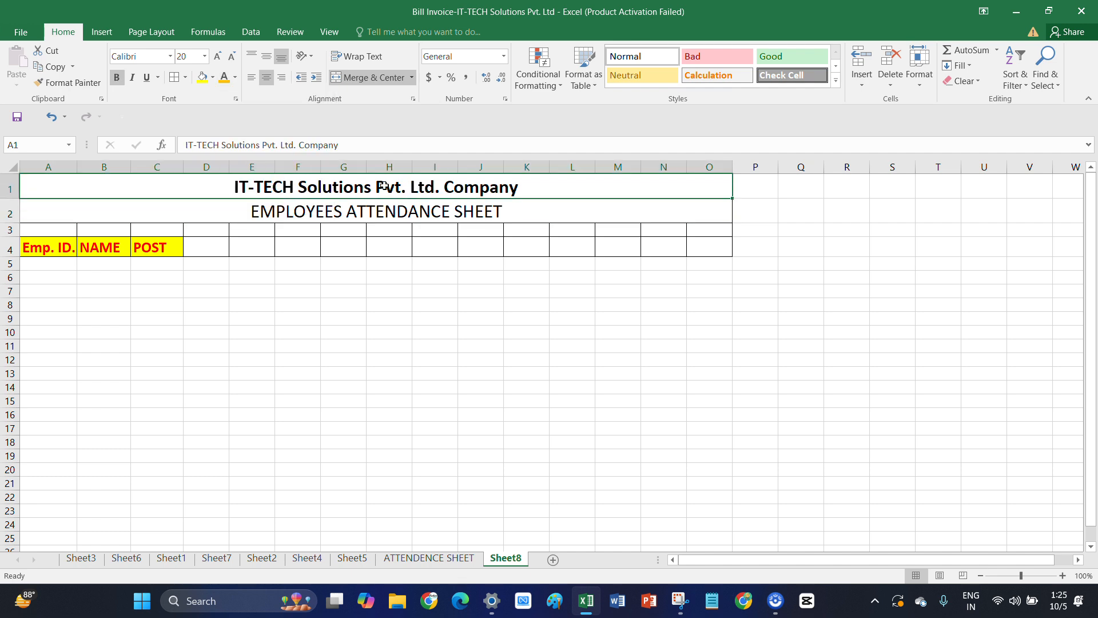
{"action": "left_click", "coordinate": [234, 77]}
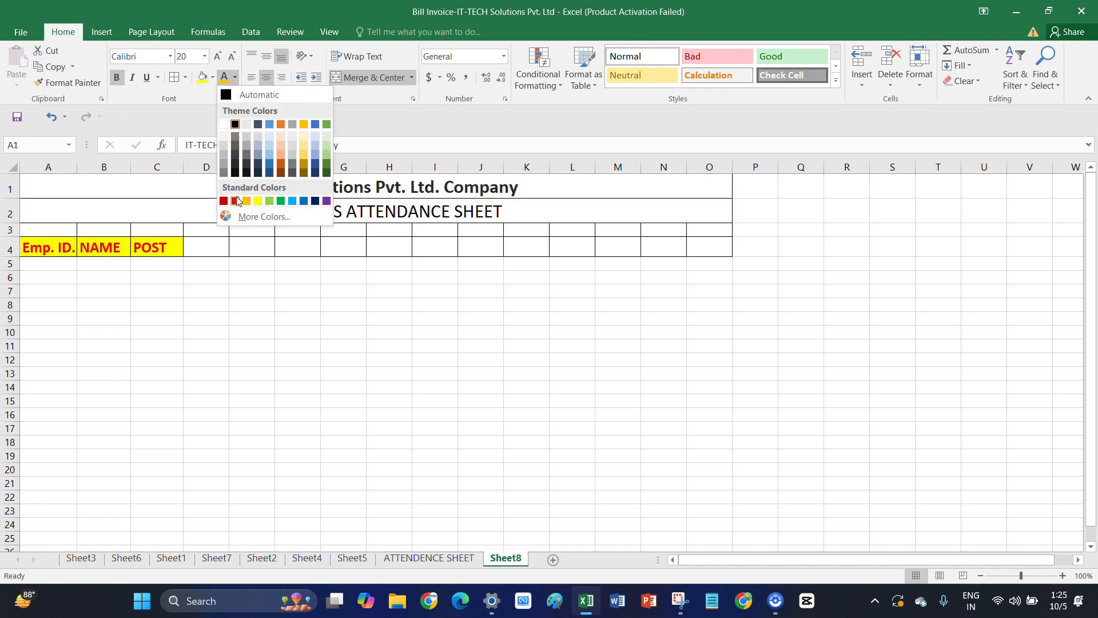
{"action": "left_click", "coordinate": [238, 203]}
Colour the "EMPLOYEES ATTENDANCE SHEET" heading text dark red and make it bold
{"action": "left_click", "coordinate": [402, 217]}
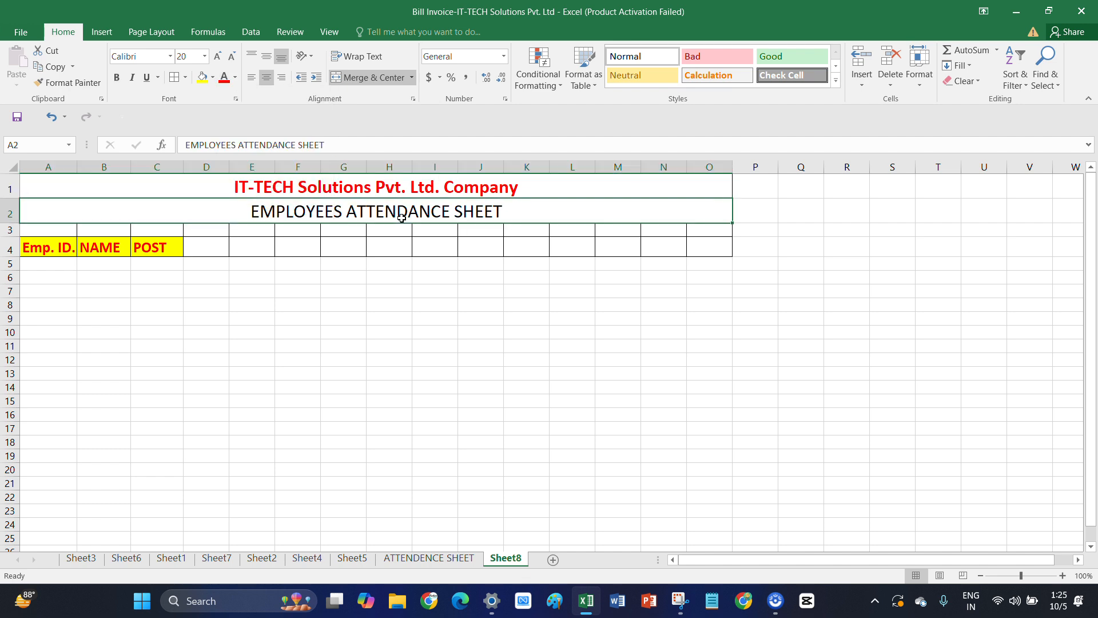
{"action": "left_click", "coordinate": [234, 77]}
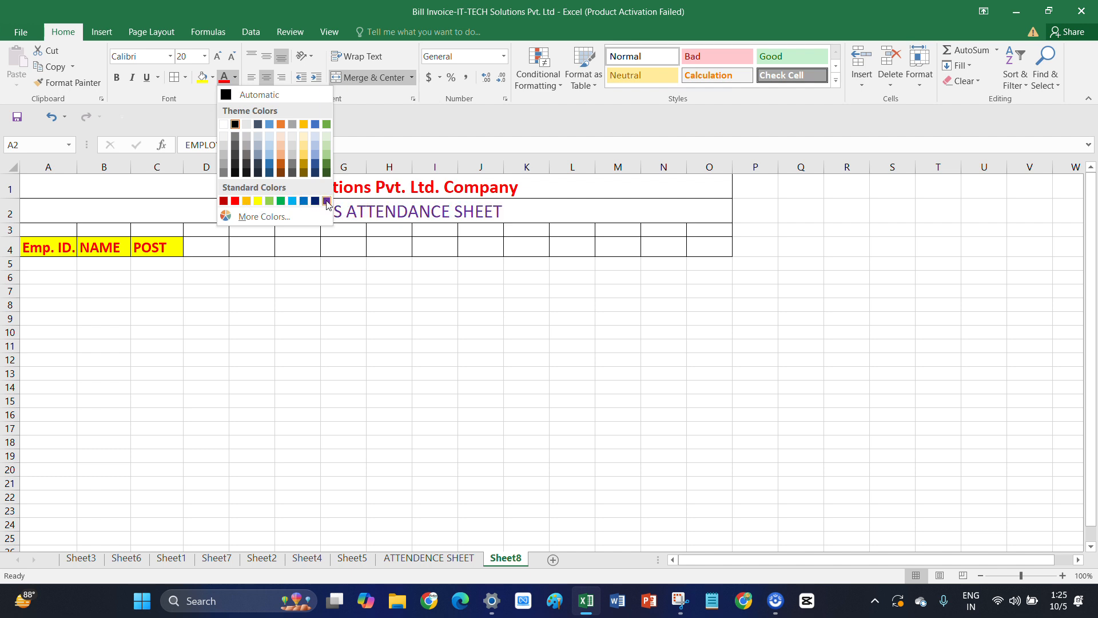
{"action": "left_click", "coordinate": [225, 201]}
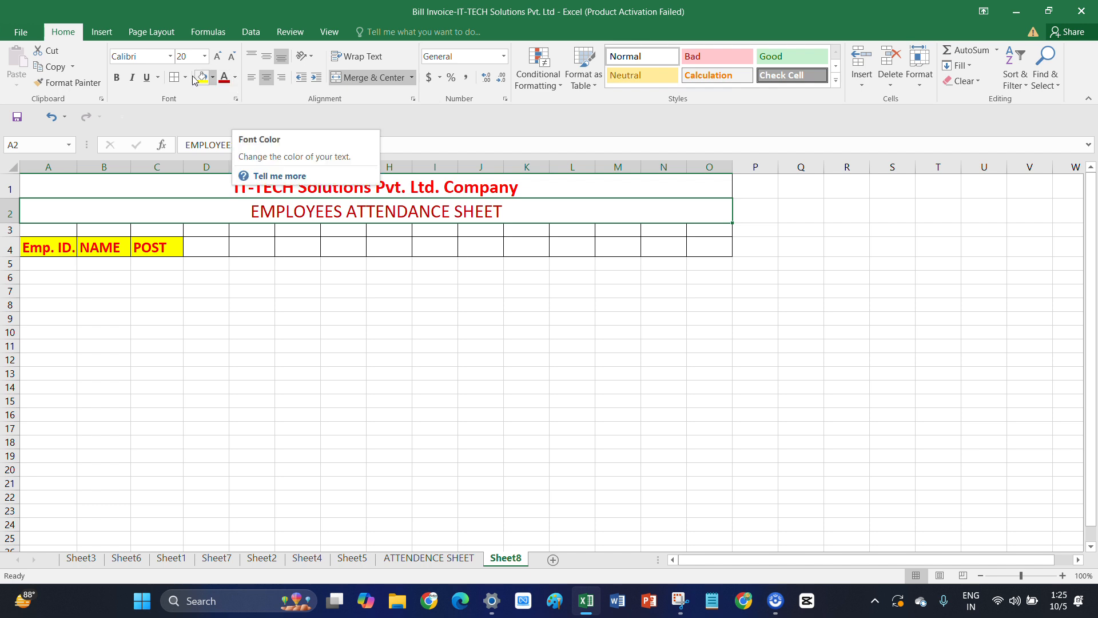
{"action": "left_click", "coordinate": [116, 78]}
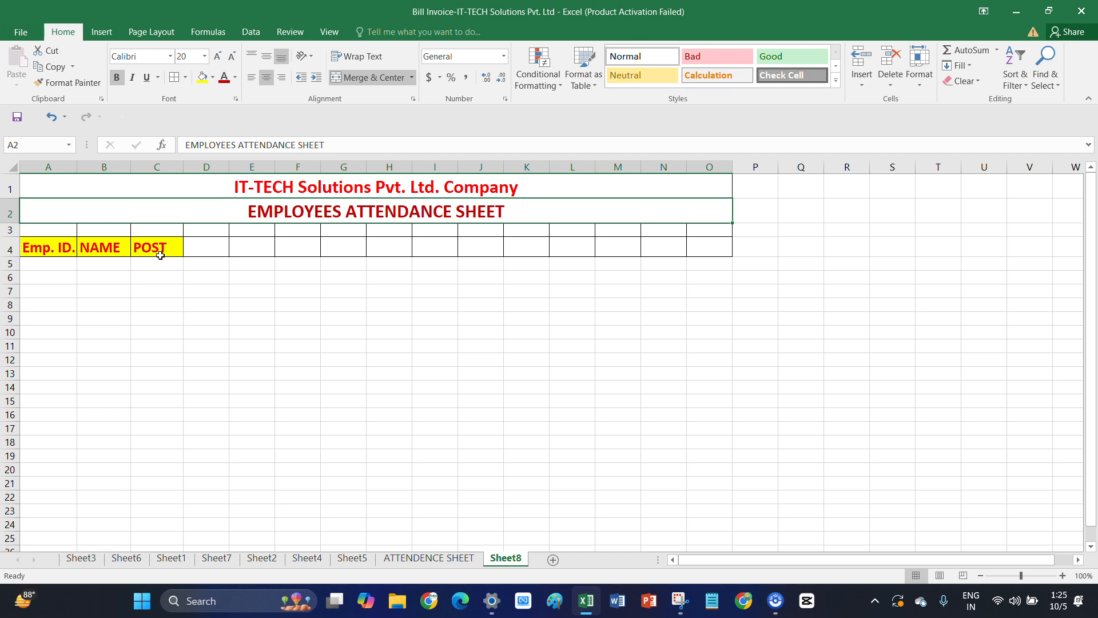
Enter the first attendance date, 1-09-2024, in cell D3 above the header row
{"action": "left_click", "coordinate": [220, 231]}
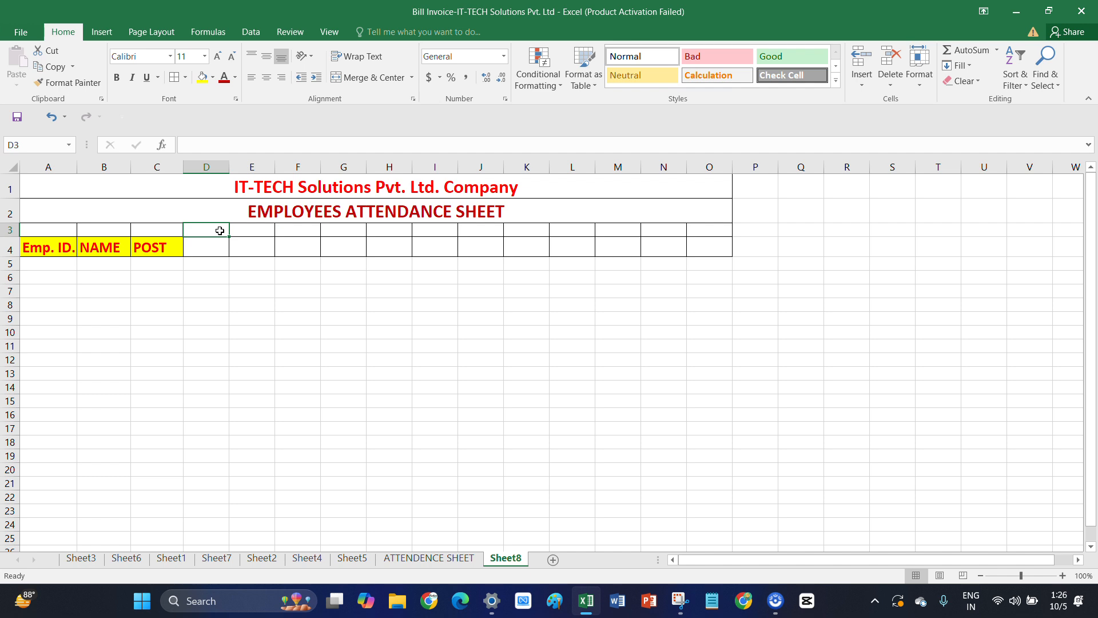
{"action": "type", "text": "1"}
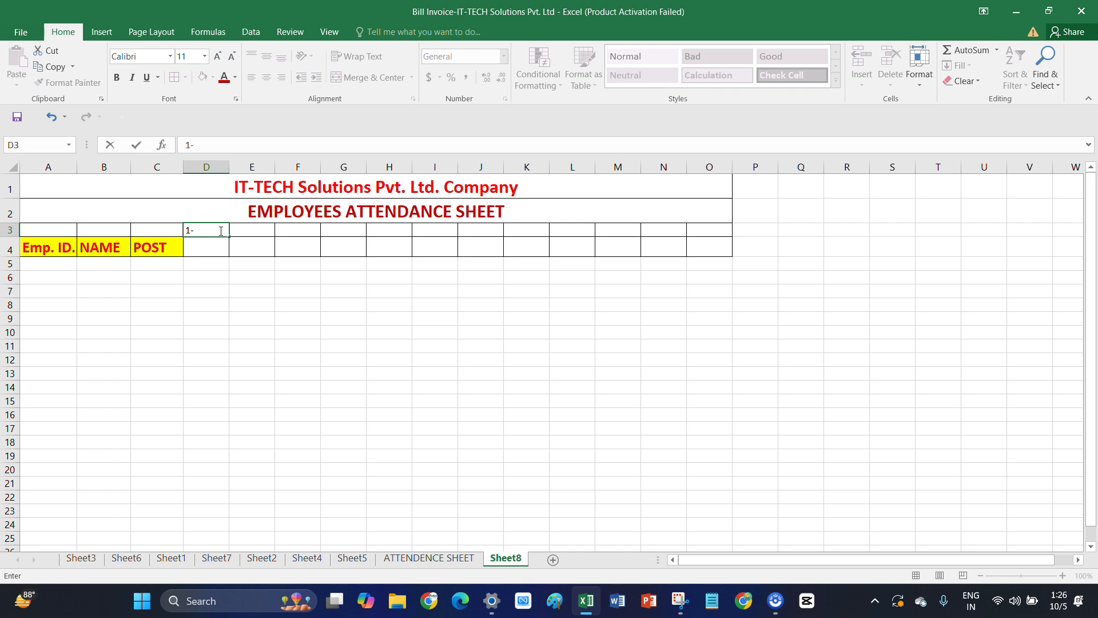
{"action": "type", "text": "-09-2024"}
{"action": "key", "text": "Return"}
Format the date in cell D3 with the 14-Mar date type so it shows day and month only
{"action": "left_click", "coordinate": [220, 231]}
{"action": "right_click", "coordinate": [221, 230]}
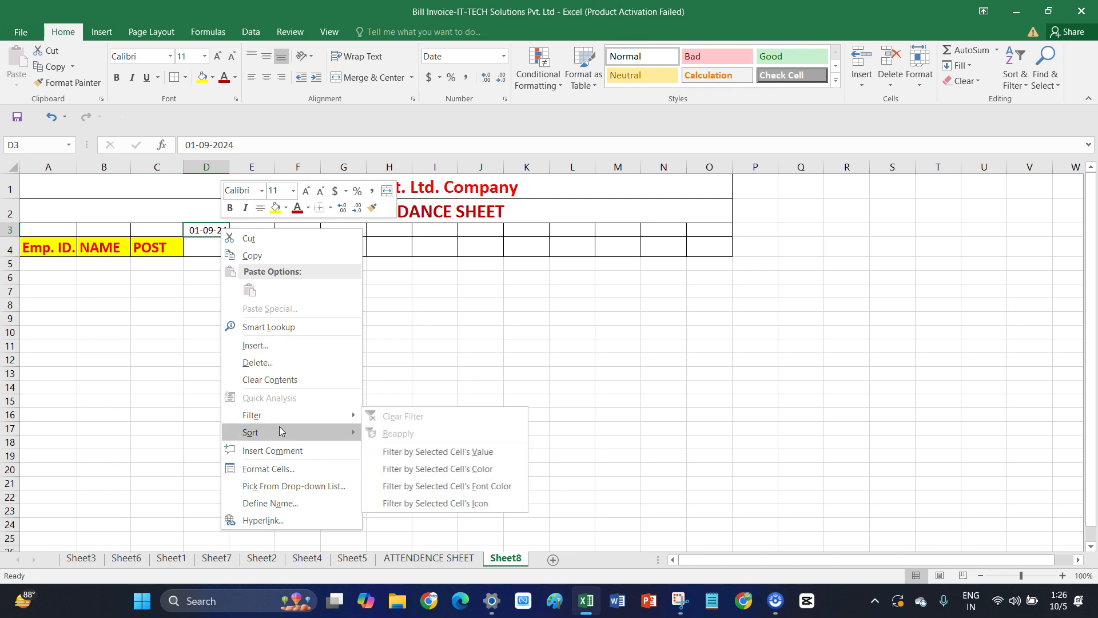
{"action": "left_click", "coordinate": [283, 473]}
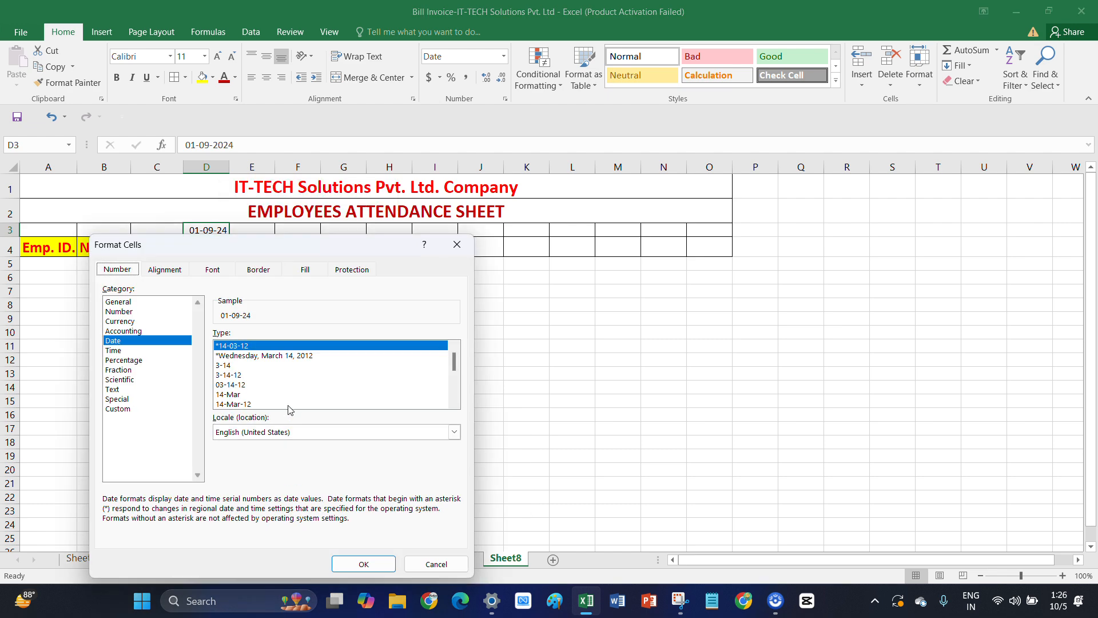
{"action": "left_click", "coordinate": [235, 395]}
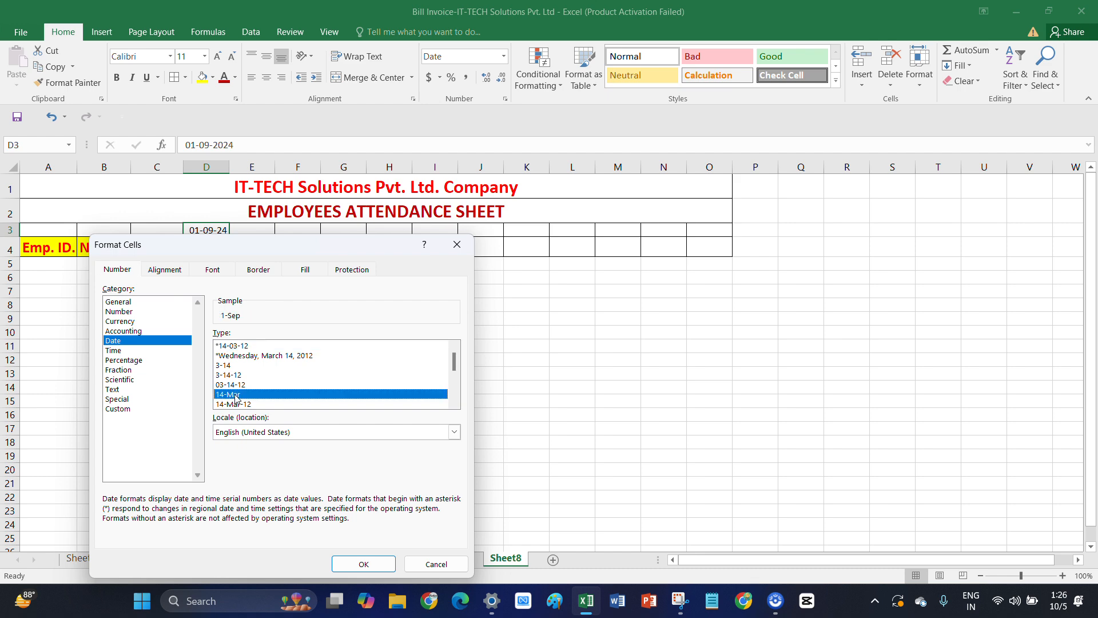
{"action": "left_click", "coordinate": [362, 564]}
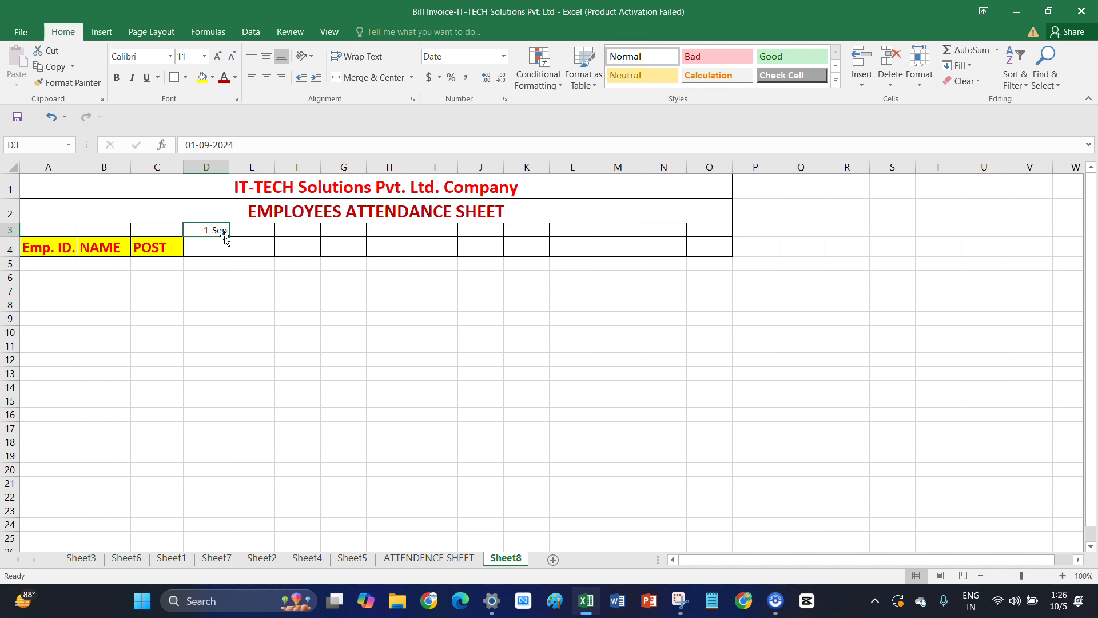
Fill the date series from D3 across row 3 through 30-Sep in AG3
{"action": "left_click_drag", "start_coordinate": [230, 237], "coordinate": [458, 228]}
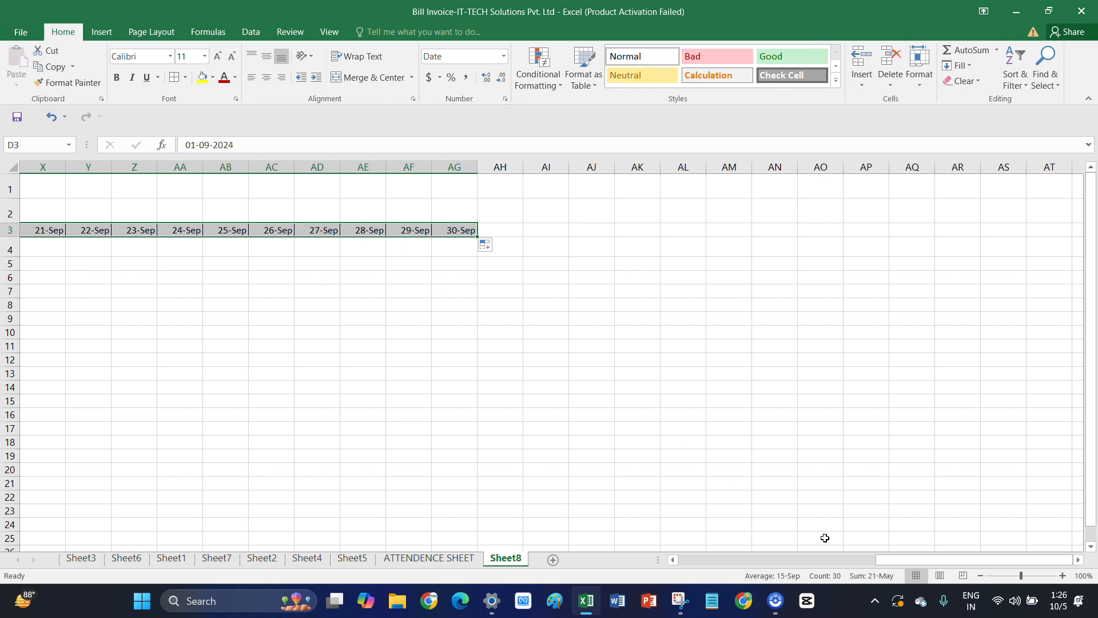
{"action": "left_click_drag", "start_coordinate": [891, 563], "coordinate": [695, 582]}
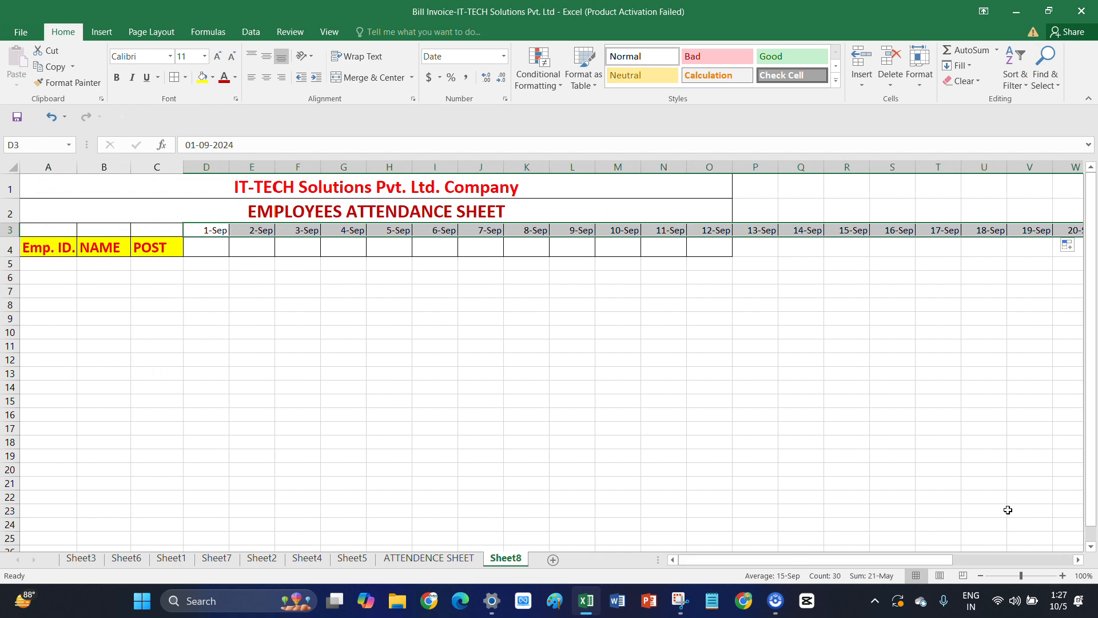
{"action": "left_click", "coordinate": [1062, 575]}
{"action": "left_click", "coordinate": [1062, 575]}
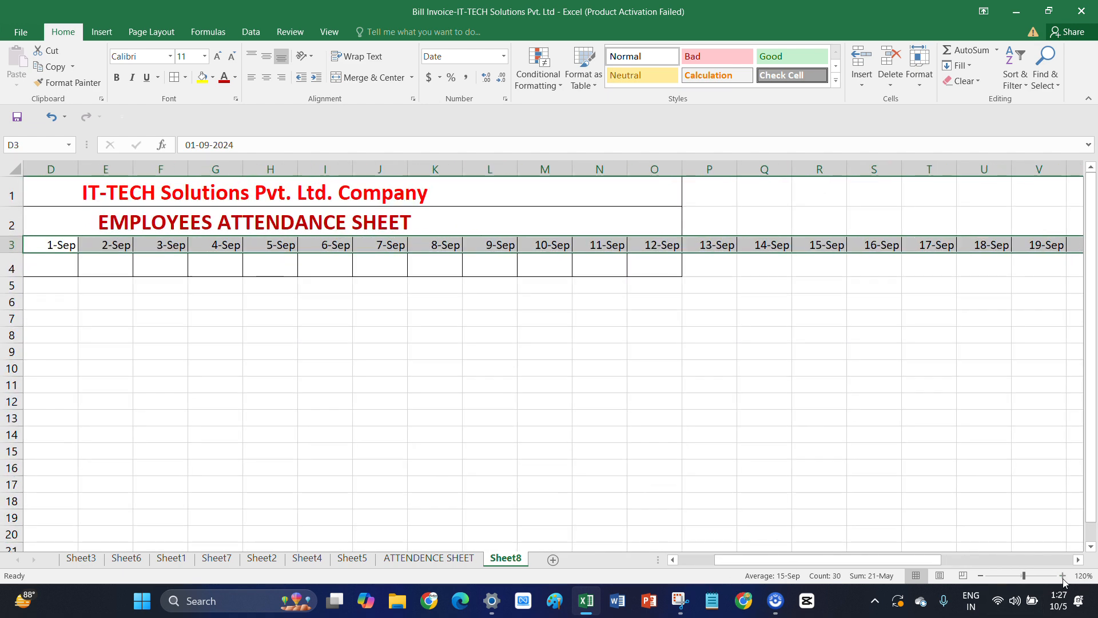
{"action": "left_click", "coordinate": [1063, 575]}
{"action": "left_click_drag", "start_coordinate": [729, 564], "coordinate": [683, 577]}
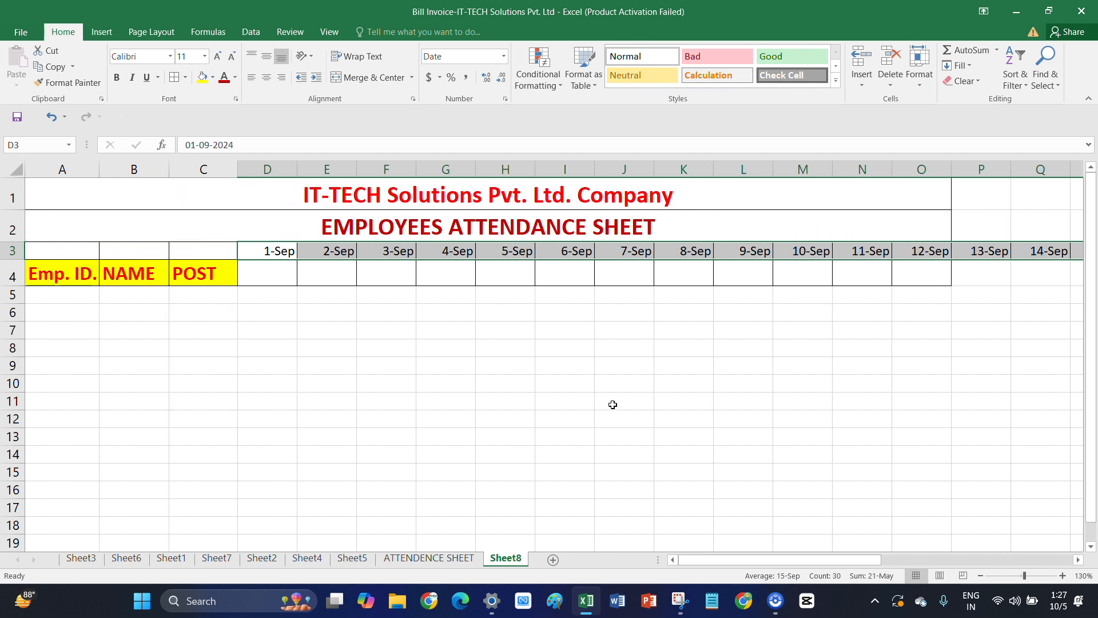
Enter SUN in D4 and fill the weekday names across row 4 through AG4, beneath 30-Sep
{"action": "left_click", "coordinate": [276, 281]}
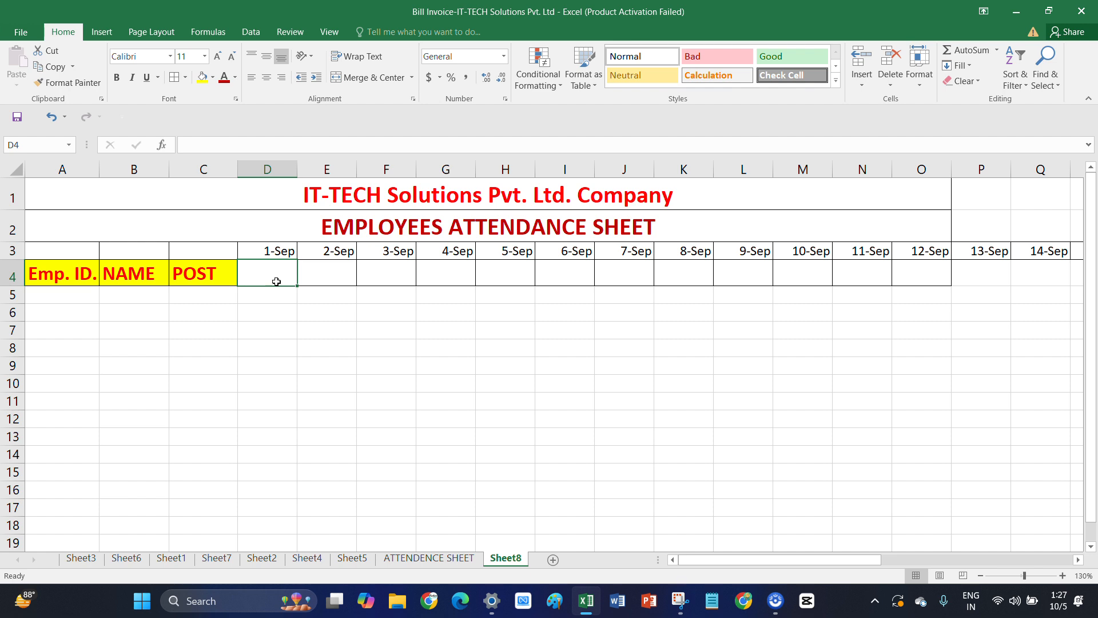
{"action": "type", "text": "SUN"}
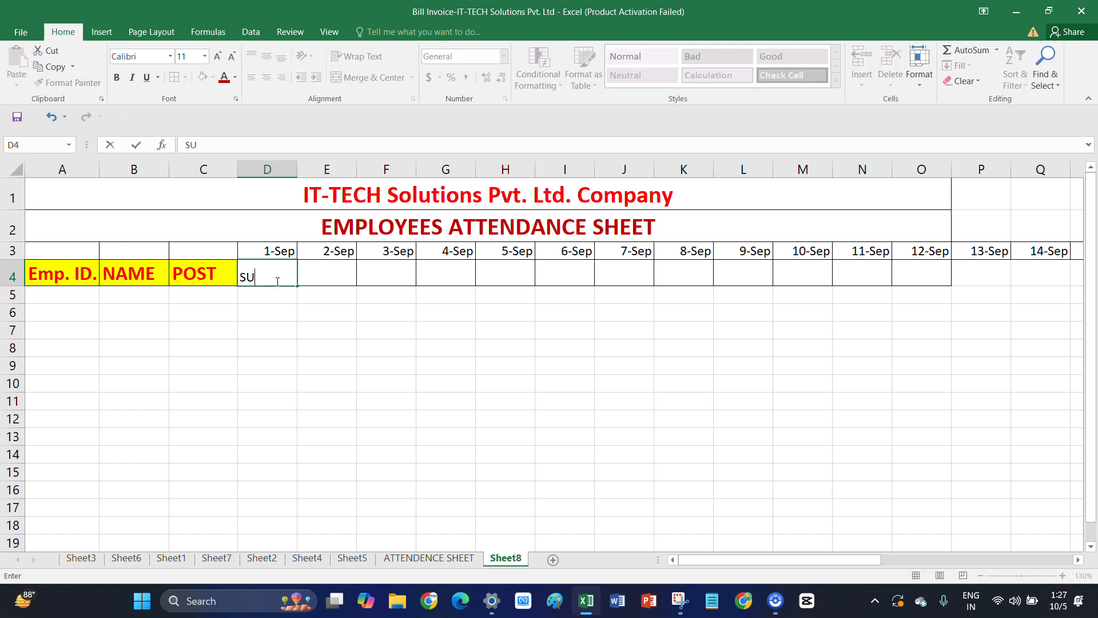
{"action": "left_click", "coordinate": [332, 274]}
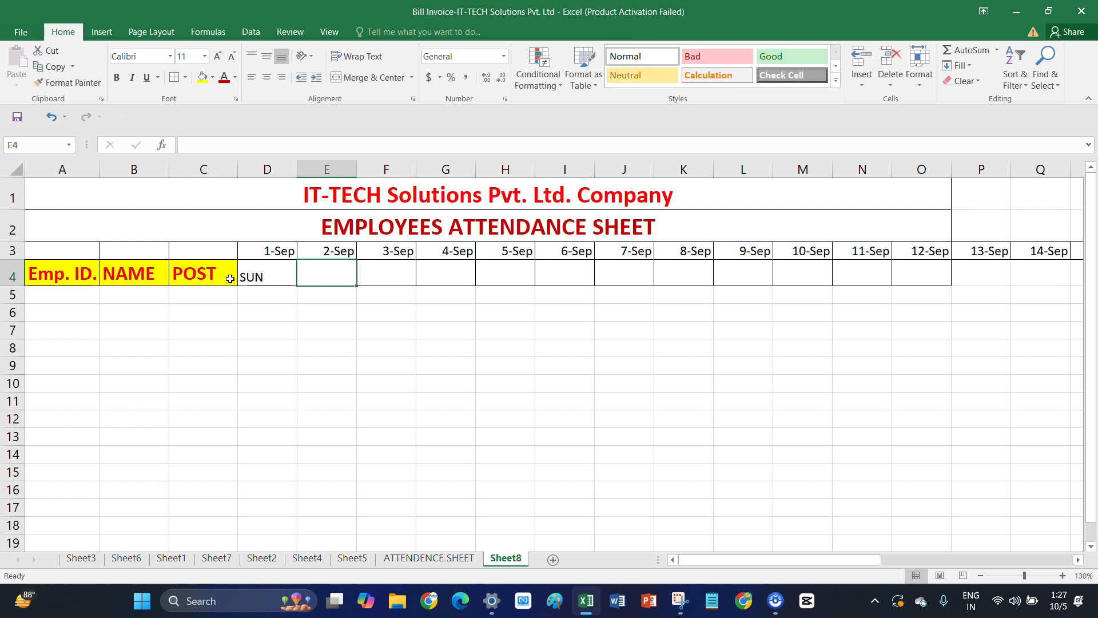
{"action": "left_click", "coordinate": [266, 279]}
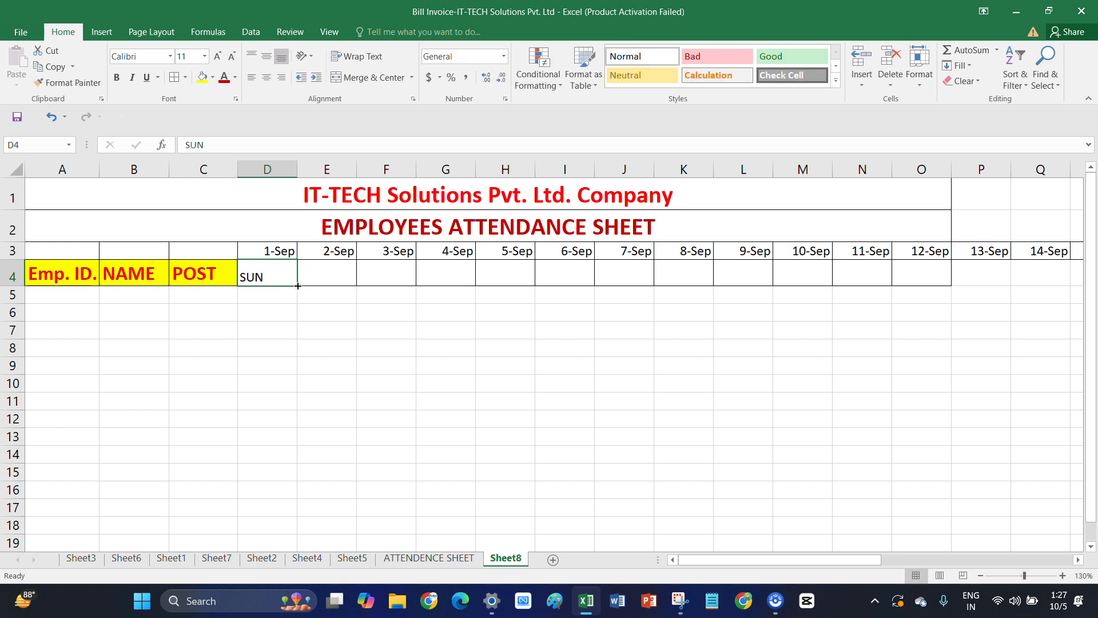
{"action": "left_click_drag", "start_coordinate": [298, 286], "coordinate": [970, 282]}
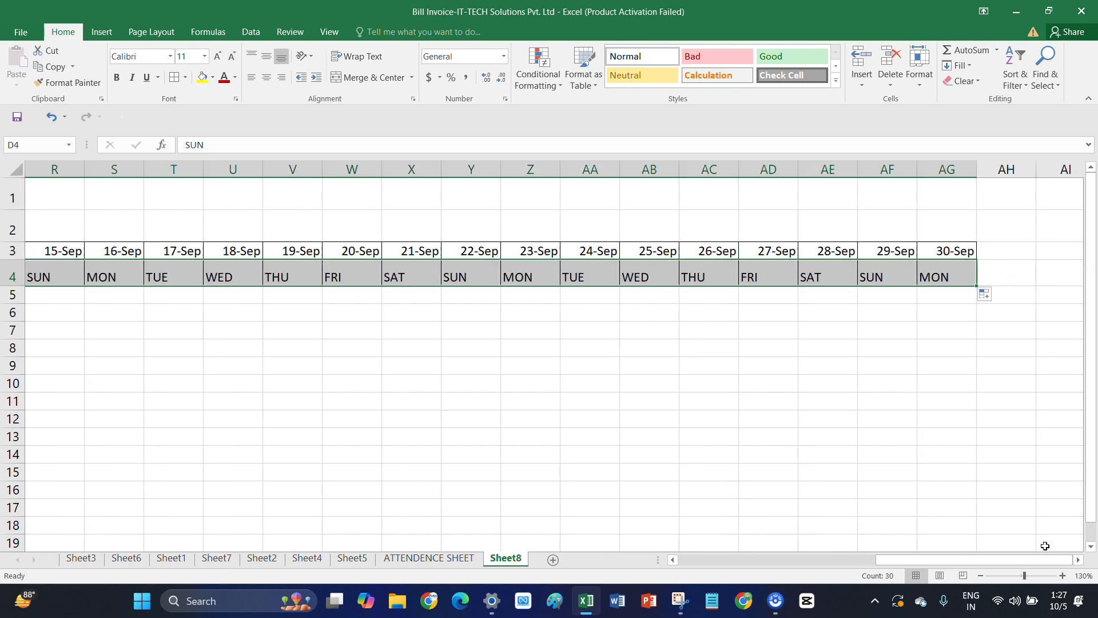
{"action": "left_click_drag", "start_coordinate": [961, 566], "coordinate": [764, 567]}
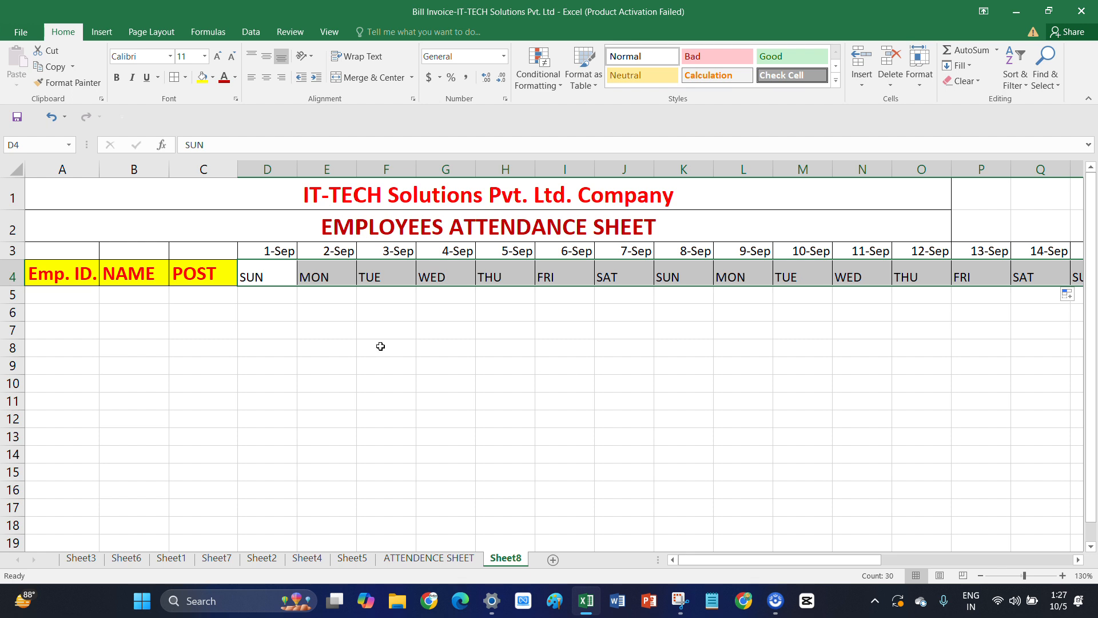
{"action": "left_click_drag", "start_coordinate": [718, 560], "coordinate": [712, 568]}
Enter the first two consecutive employee IDs in cells A5 and A6 under Emp. ID
{"action": "left_click", "coordinate": [68, 296]}
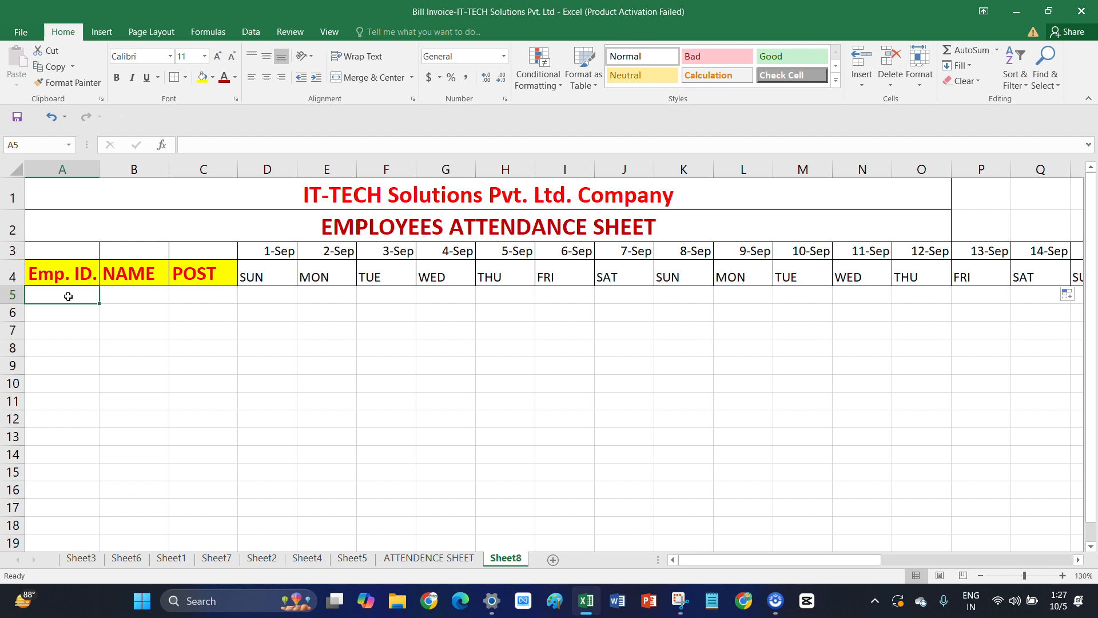
{"action": "type", "text": "IT"}
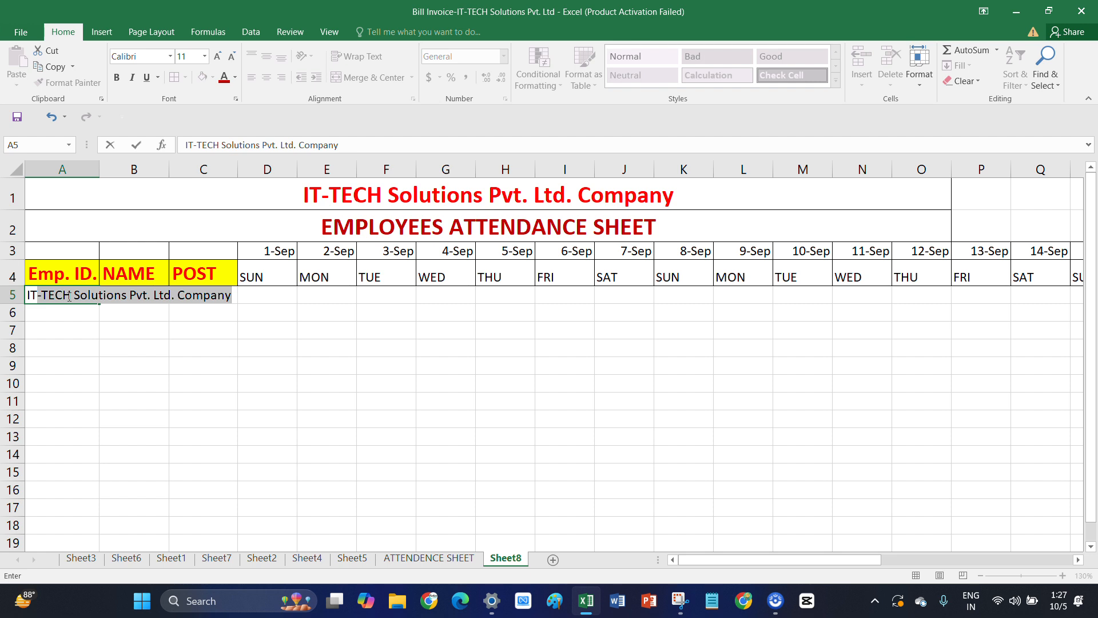
{"action": "type", "text": "1001"}
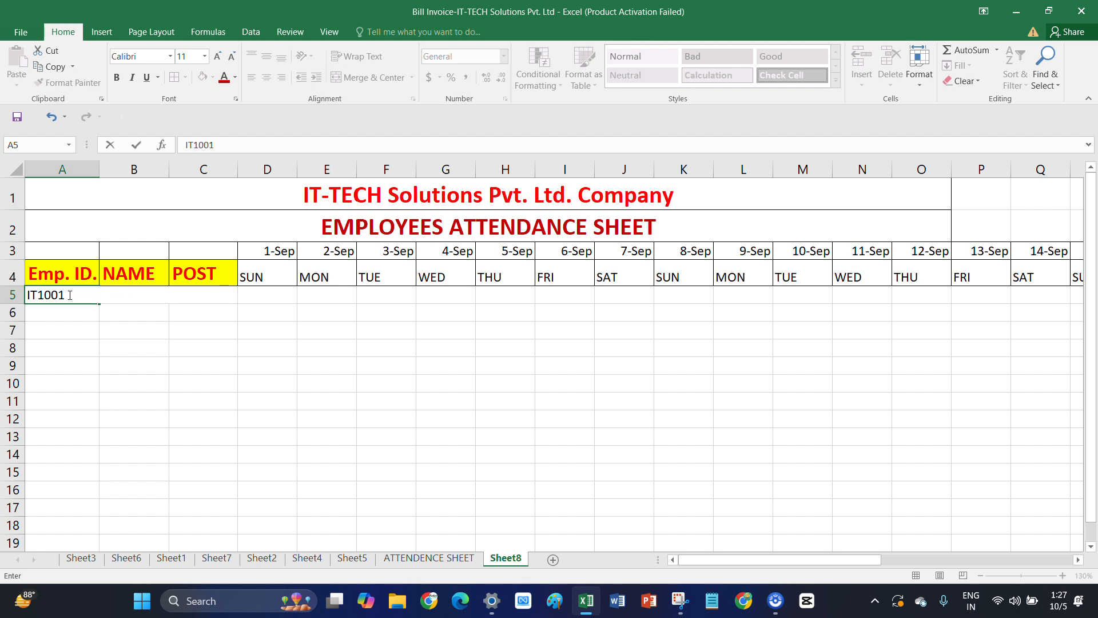
{"action": "key", "text": "Return"}
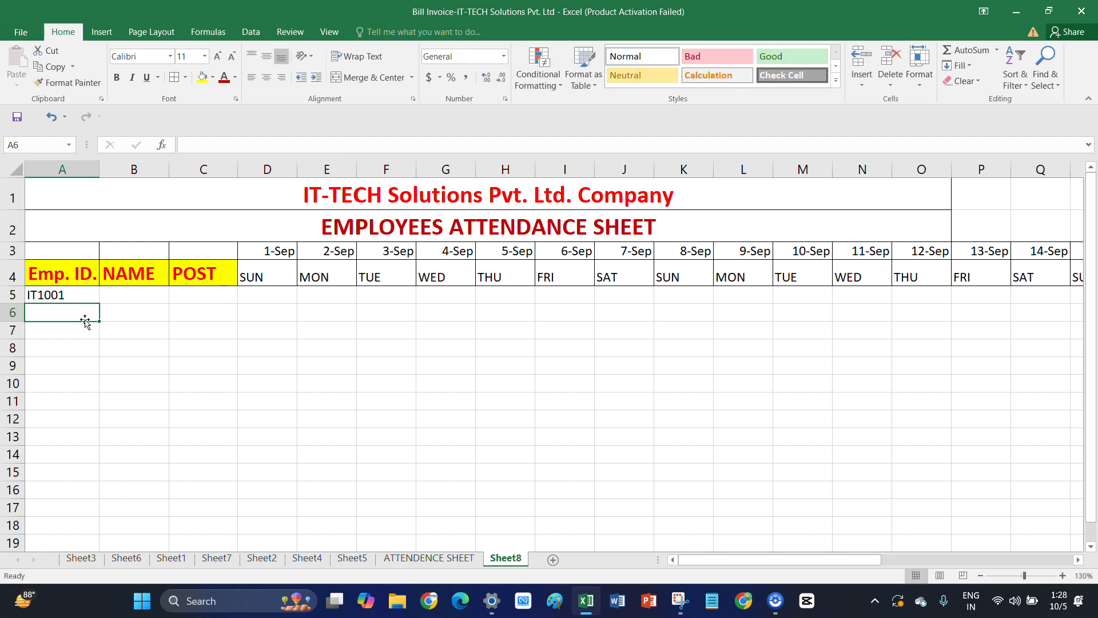
{"action": "type", "text": "IT"}
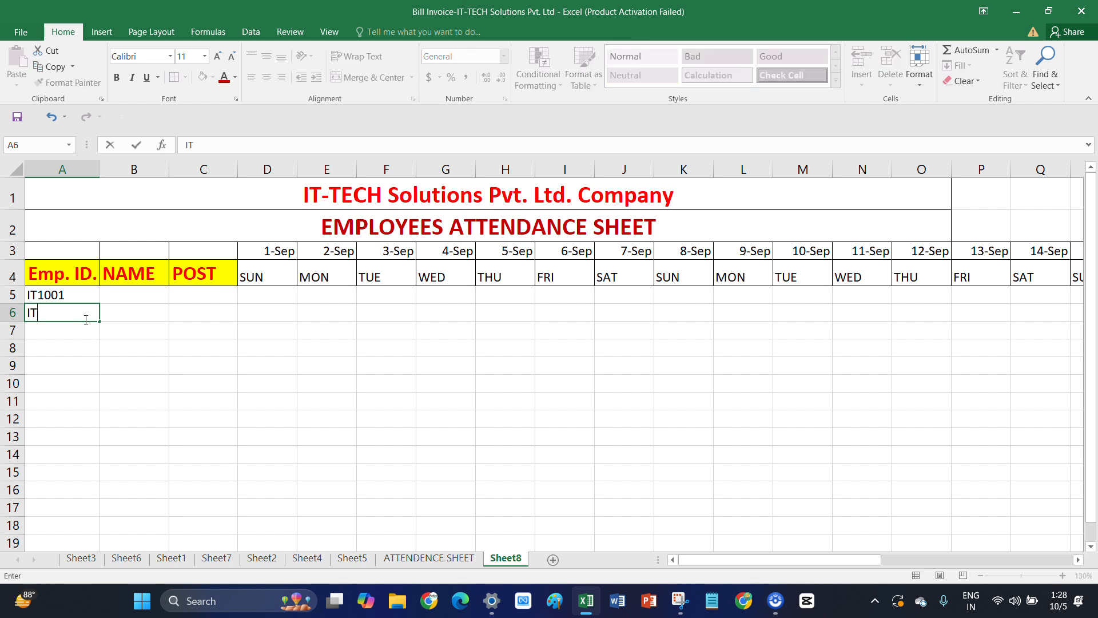
{"action": "type", "text": "1002"}
Extend the employee ID series from A5:A6 down to A104
{"action": "left_click", "coordinate": [90, 296]}
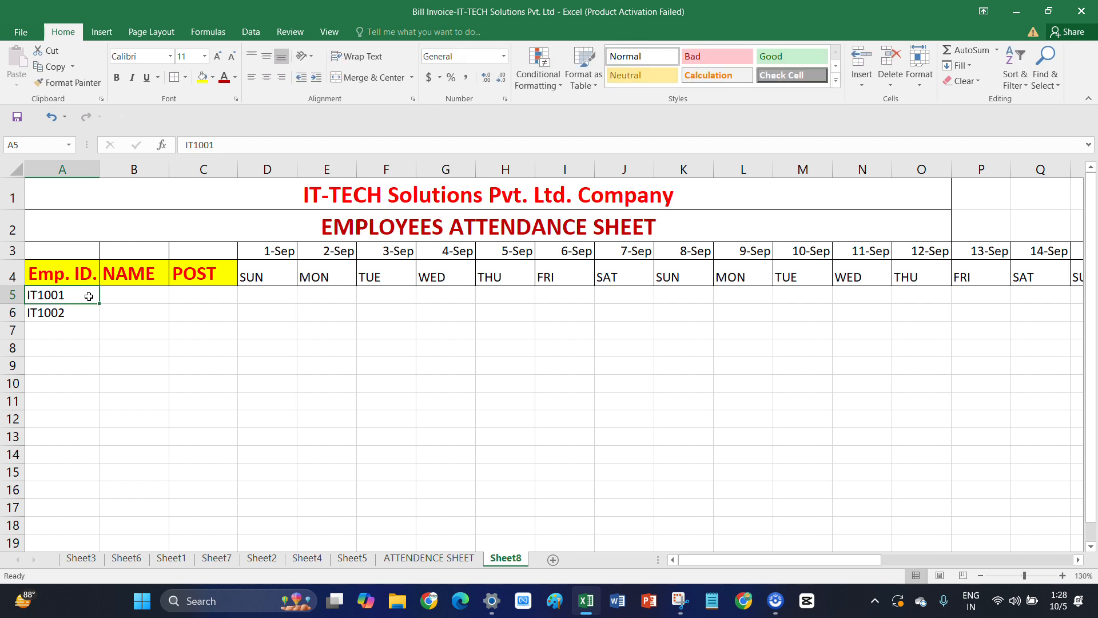
{"action": "left_click_drag", "start_coordinate": [88, 297], "coordinate": [85, 473]}
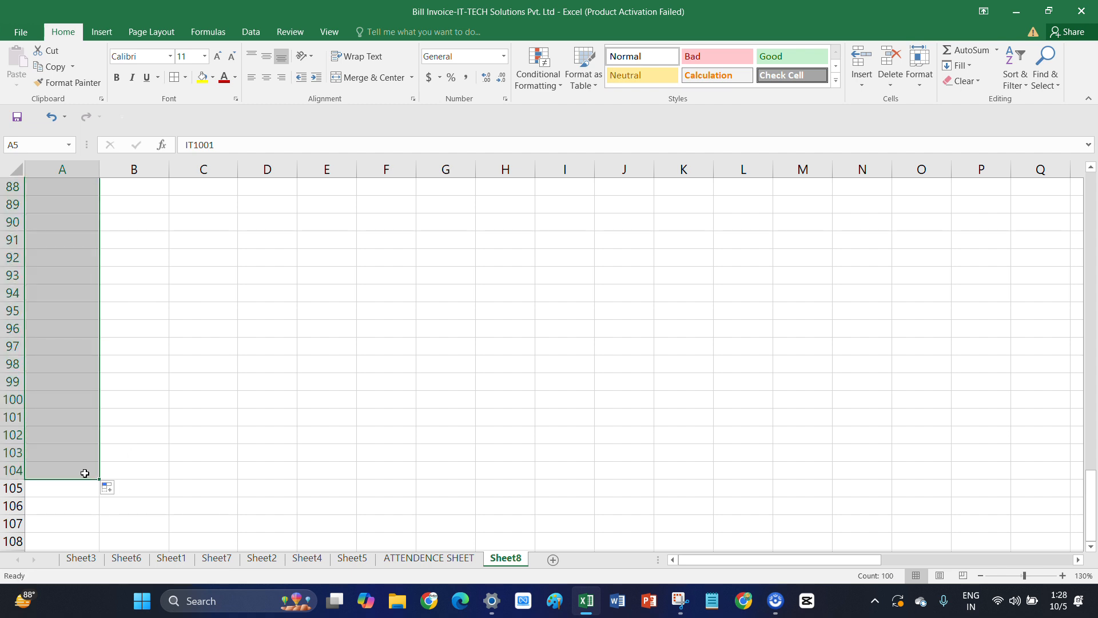
{"action": "scroll", "coordinate": [290, 436], "scroll_direction": "up", "scroll_amount": 20}
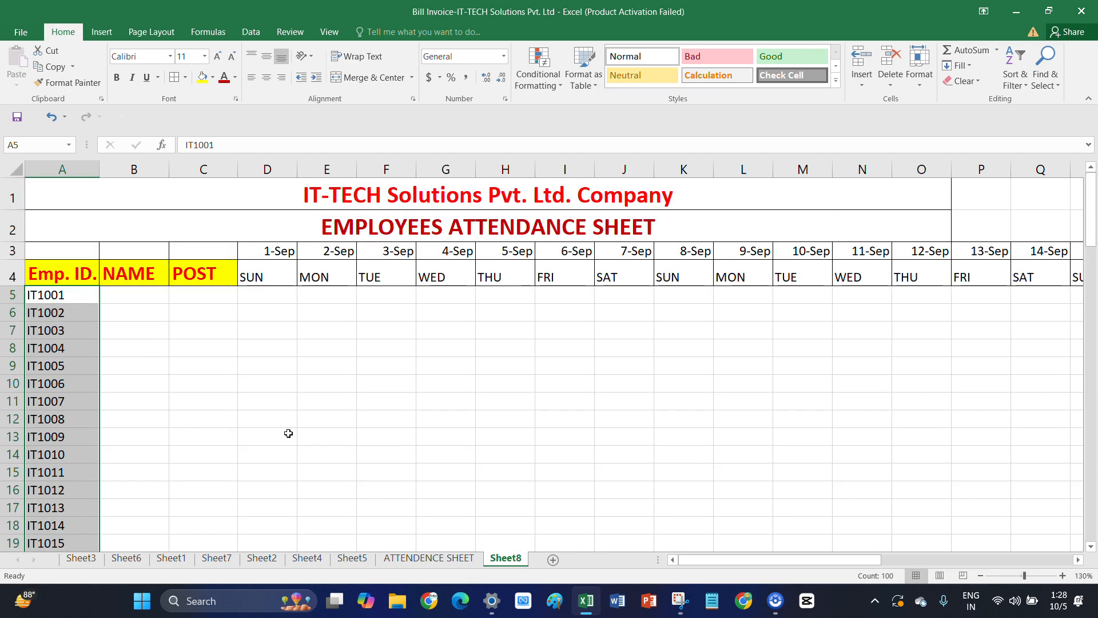
Copy the employee names in B5:B34 of the ATTENDENCE SHEET and paste them into Sheet8 starting at B5
{"action": "left_click", "coordinate": [123, 297]}
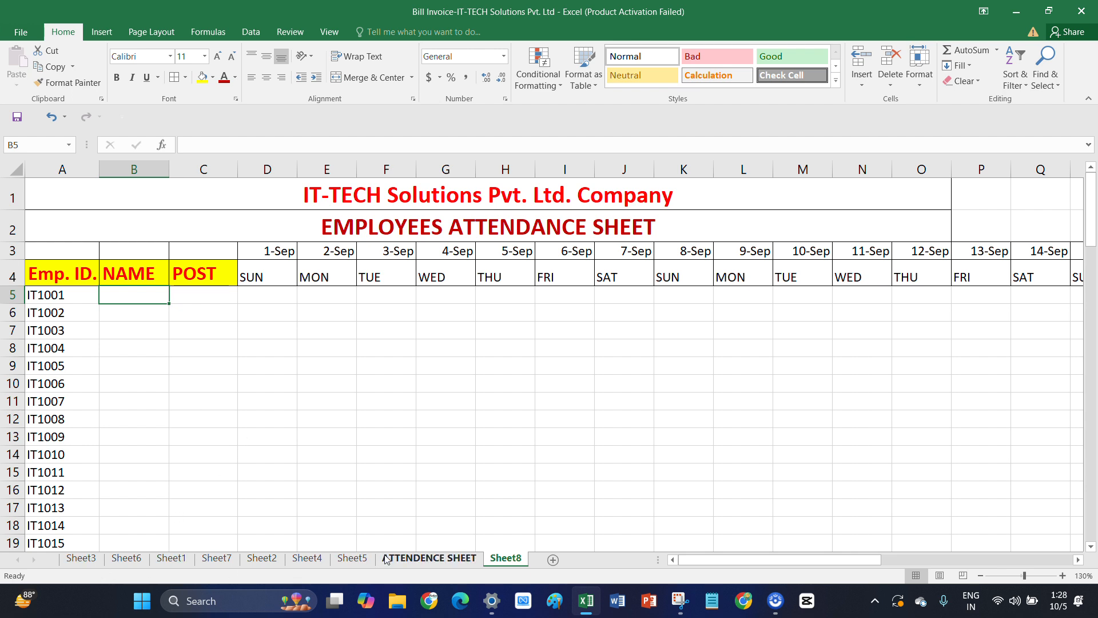
{"action": "left_click", "coordinate": [420, 557]}
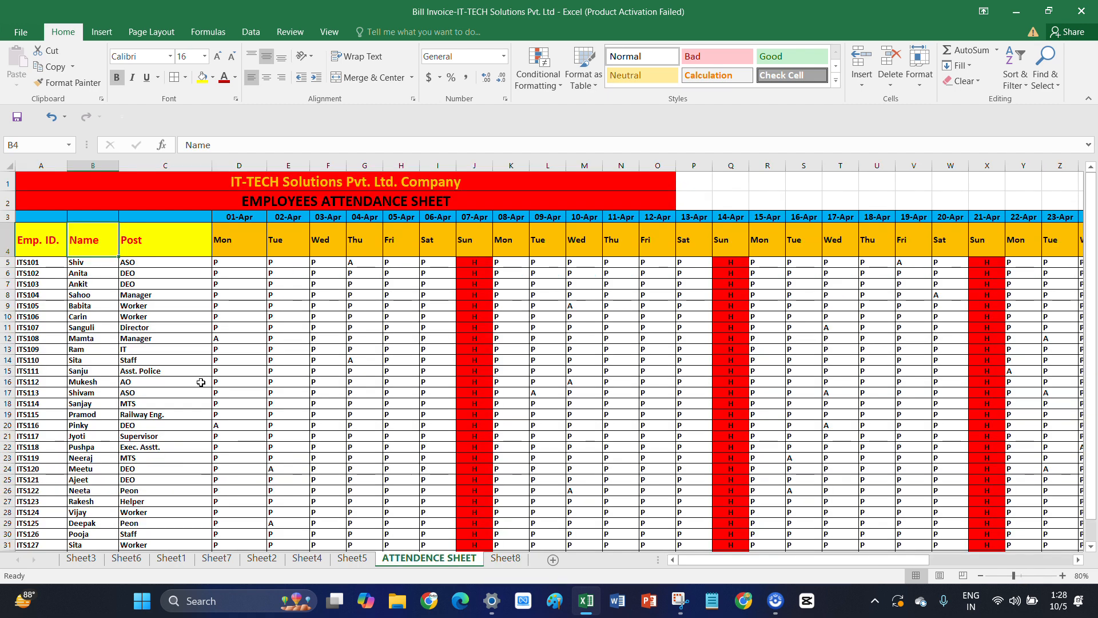
{"action": "left_click", "coordinate": [99, 262]}
{"action": "left_click_drag", "start_coordinate": [98, 262], "coordinate": [105, 490]}
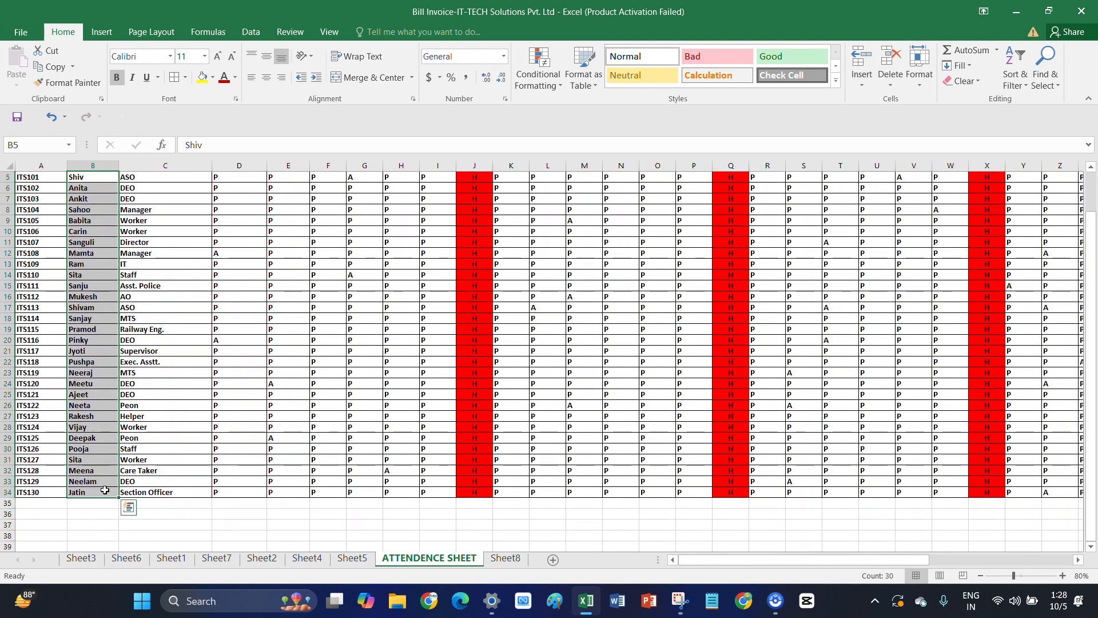
{"action": "key", "text": "ctrl+c"}
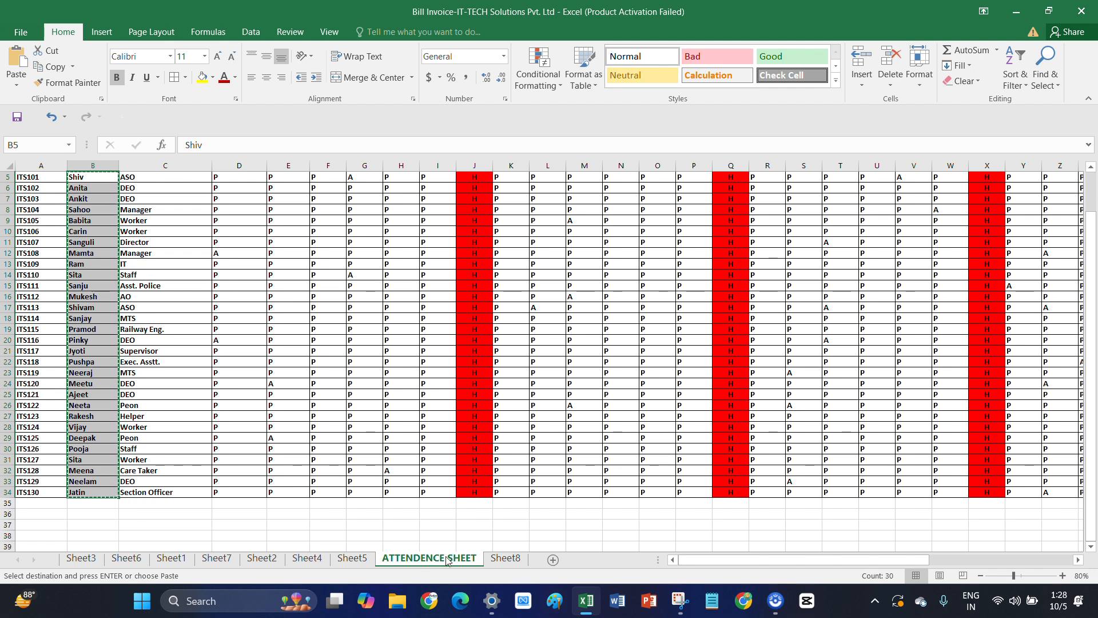
{"action": "left_click", "coordinate": [506, 558]}
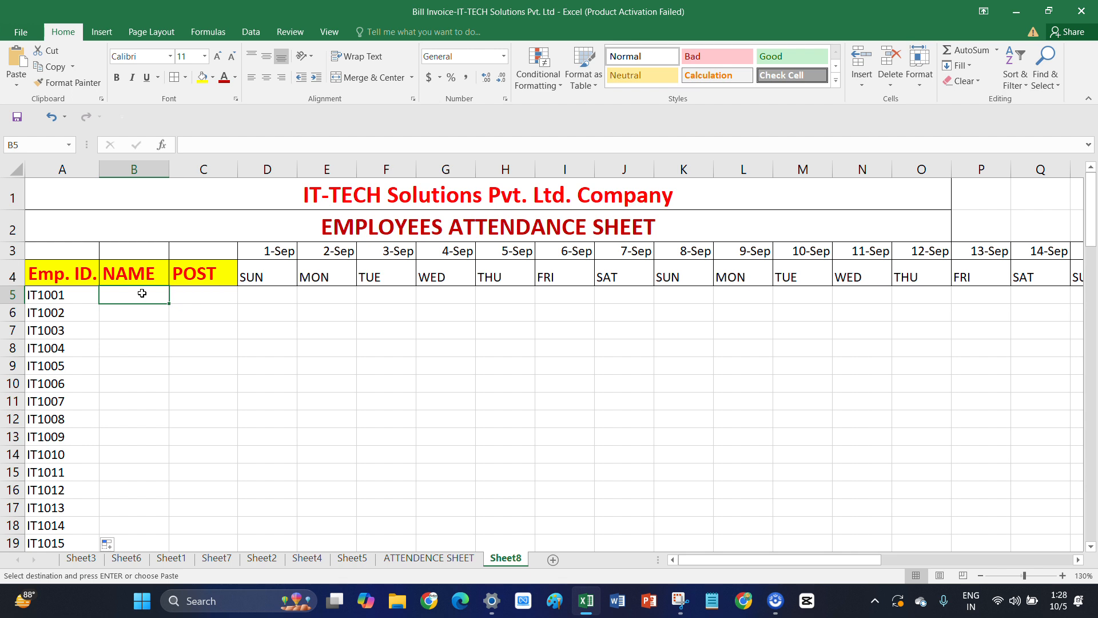
{"action": "key", "text": "ctrl+v"}
{"action": "key", "text": "ctrl"}
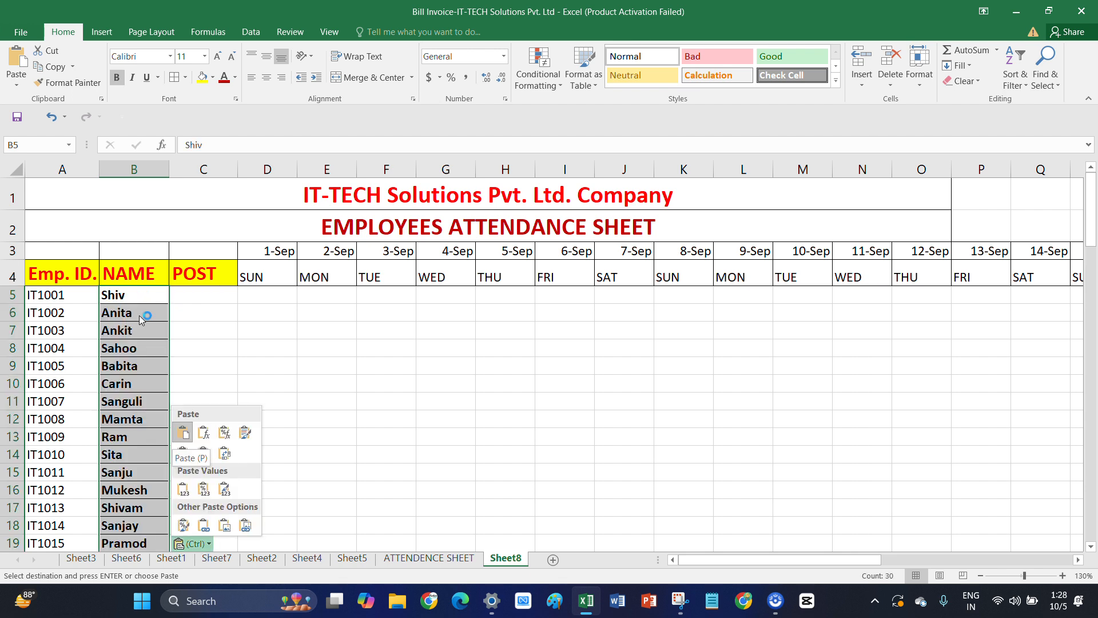
{"action": "key", "text": "Escape"}
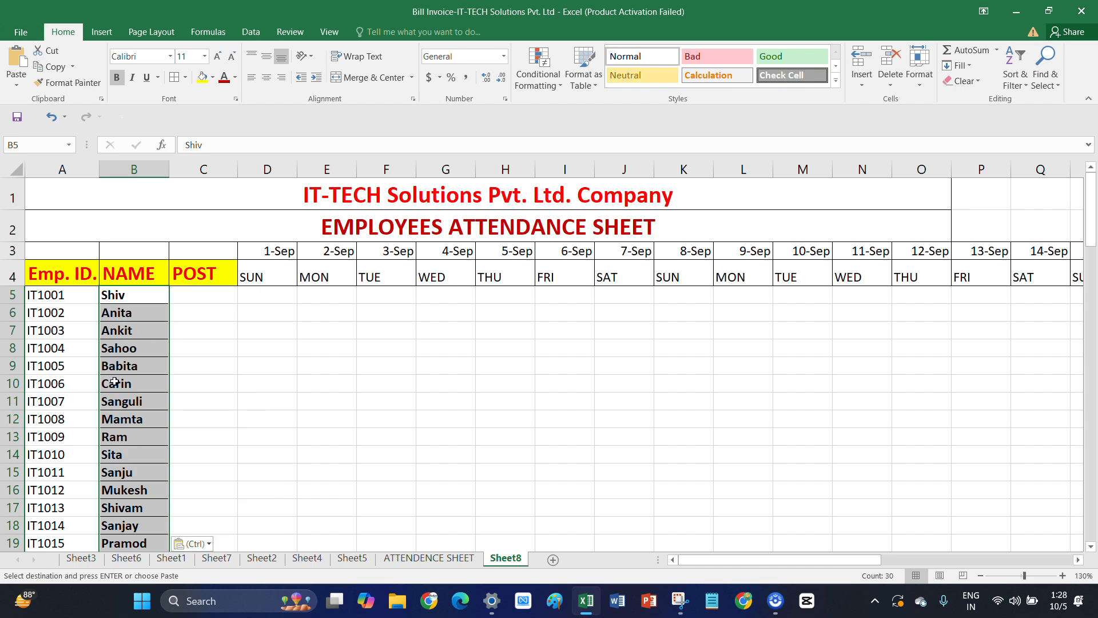
Paste the copied name list again directly below the first block, starting at B35
{"action": "scroll", "coordinate": [120, 382], "scroll_direction": "down", "scroll_amount": 3}
{"action": "scroll", "coordinate": [124, 384], "scroll_direction": "down", "scroll_amount": 7}
{"action": "scroll", "coordinate": [137, 385], "scroll_direction": "up", "scroll_amount": 2}
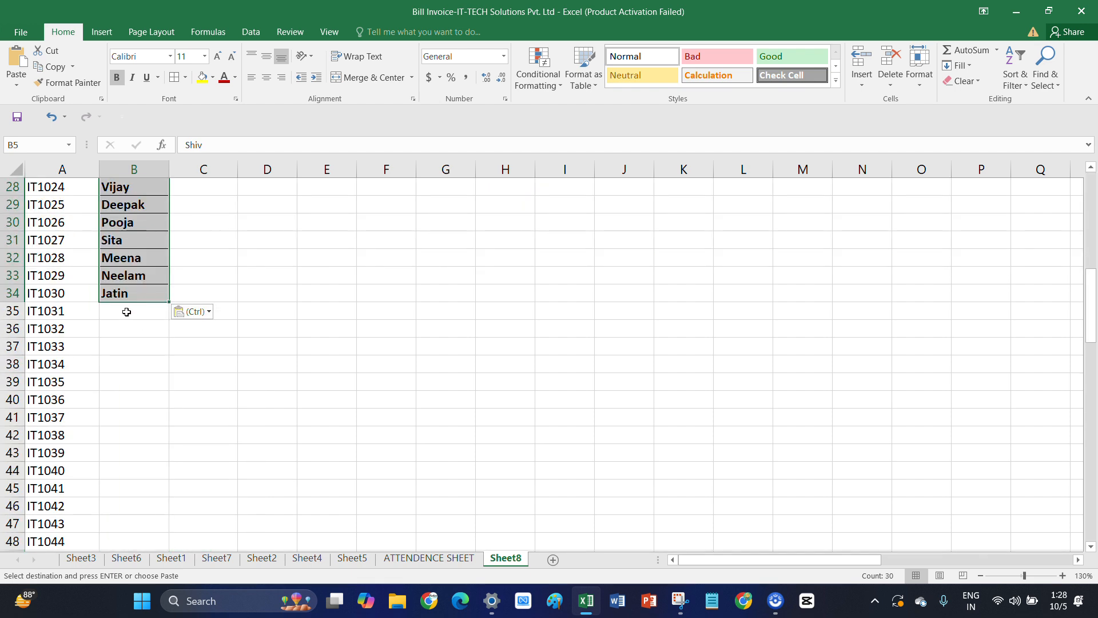
{"action": "left_click", "coordinate": [127, 312]}
{"action": "key", "text": "ctrl+v"}
Paste the copied name list twice more, starting at B65 and B95, to cover the remaining employee IDs
{"action": "scroll", "coordinate": [123, 309], "scroll_direction": "down", "scroll_amount": 11}
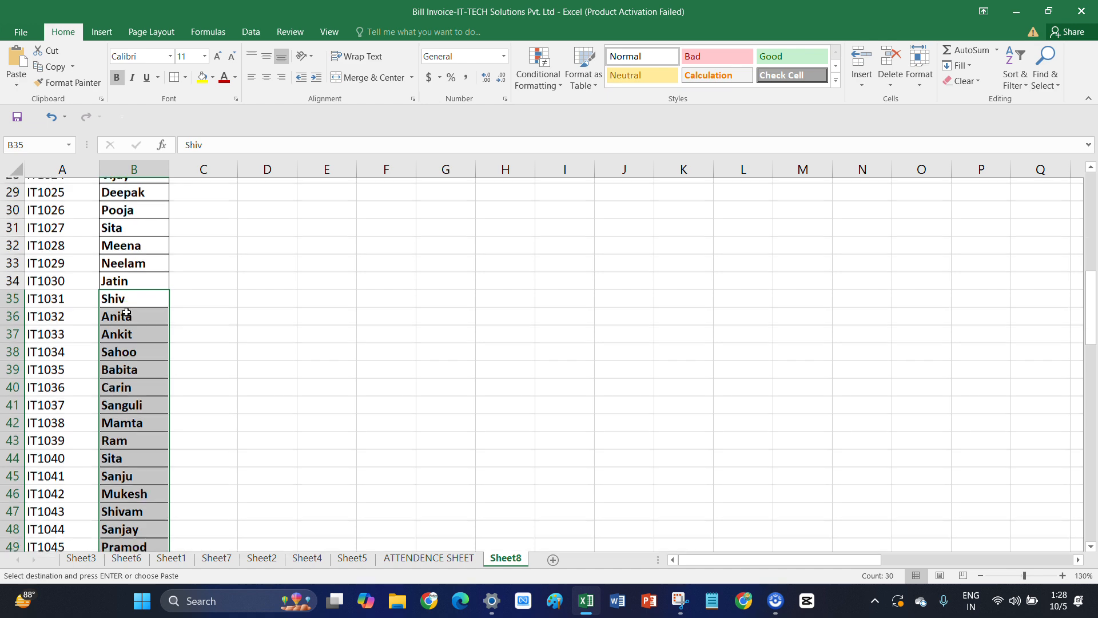
{"action": "left_click", "coordinate": [131, 263]}
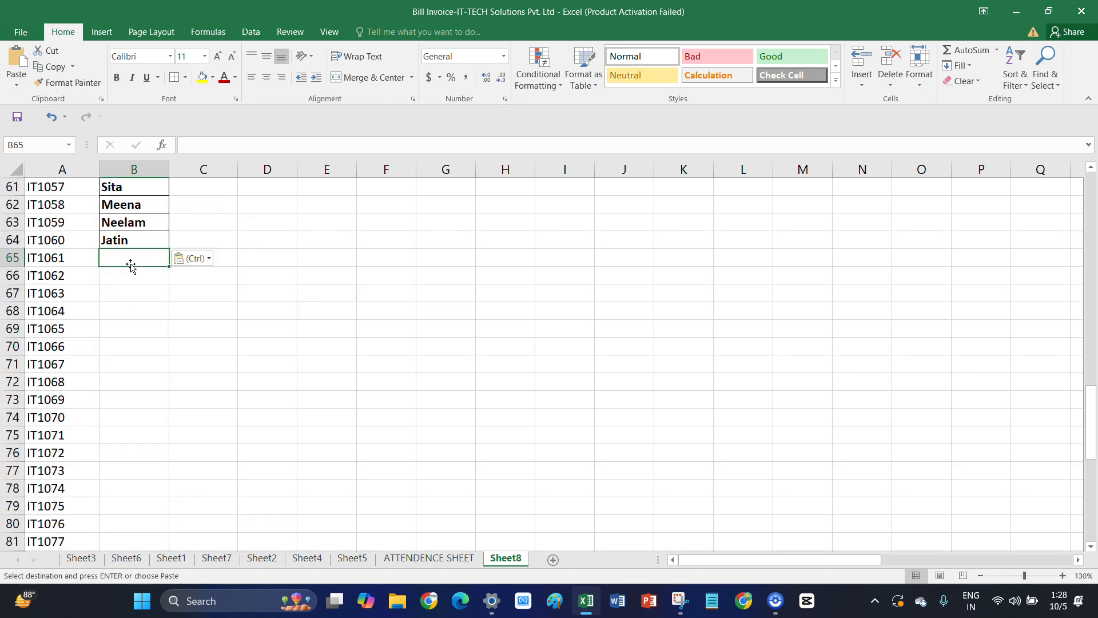
{"action": "key", "text": "ctrl+v"}
{"action": "scroll", "coordinate": [133, 274], "scroll_direction": "down", "scroll_amount": 12}
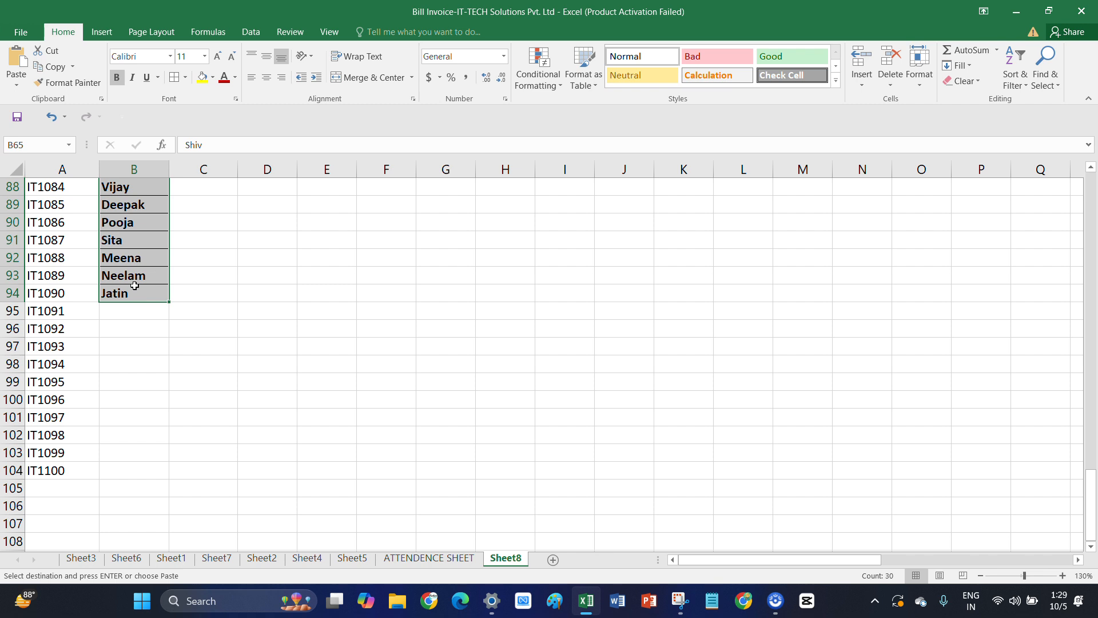
{"action": "scroll", "coordinate": [135, 285], "scroll_direction": "up", "scroll_amount": 2}
{"action": "left_click", "coordinate": [131, 259]}
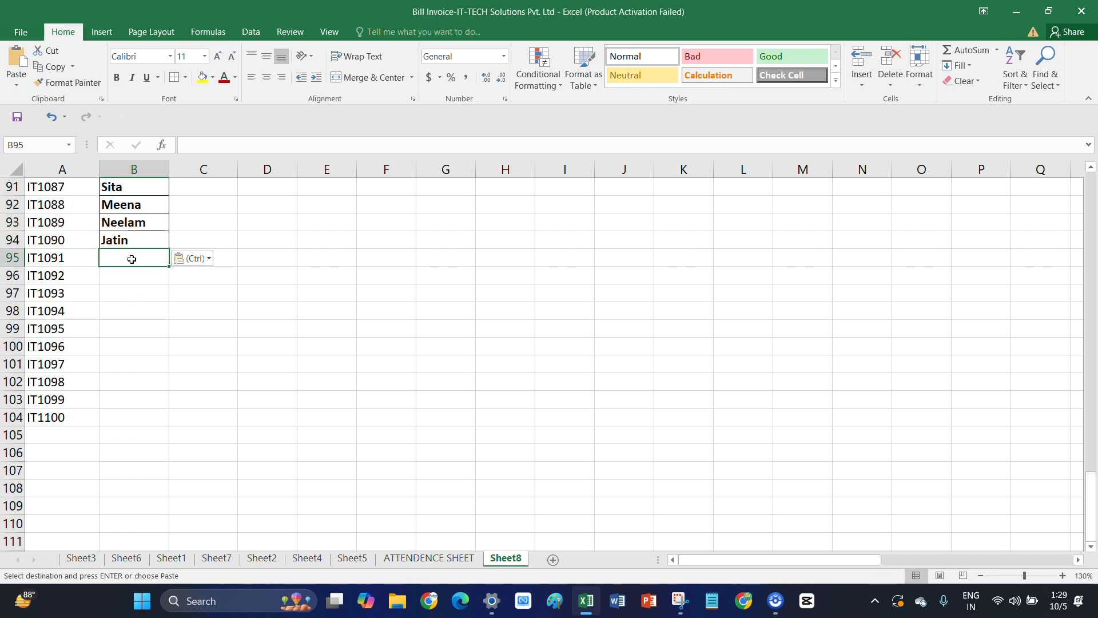
{"action": "key", "text": "ctrl+v"}
{"action": "scroll", "coordinate": [129, 330], "scroll_direction": "down", "scroll_amount": 2}
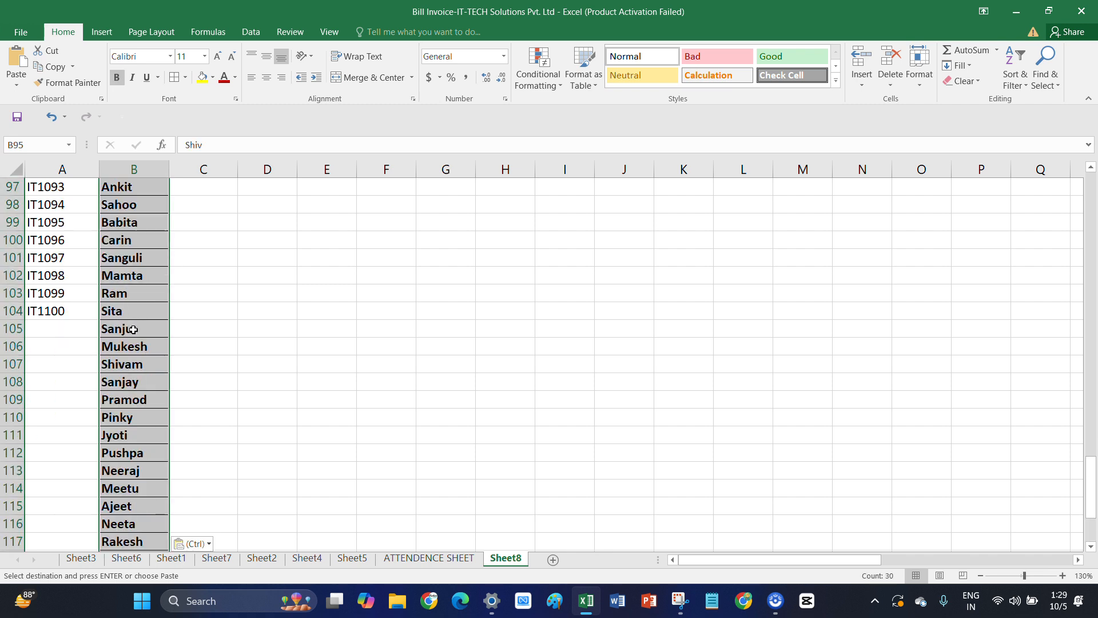
Extend the employee ID series from A103:A104 down to A124, alongside the last name in column B
{"action": "left_click", "coordinate": [68, 312]}
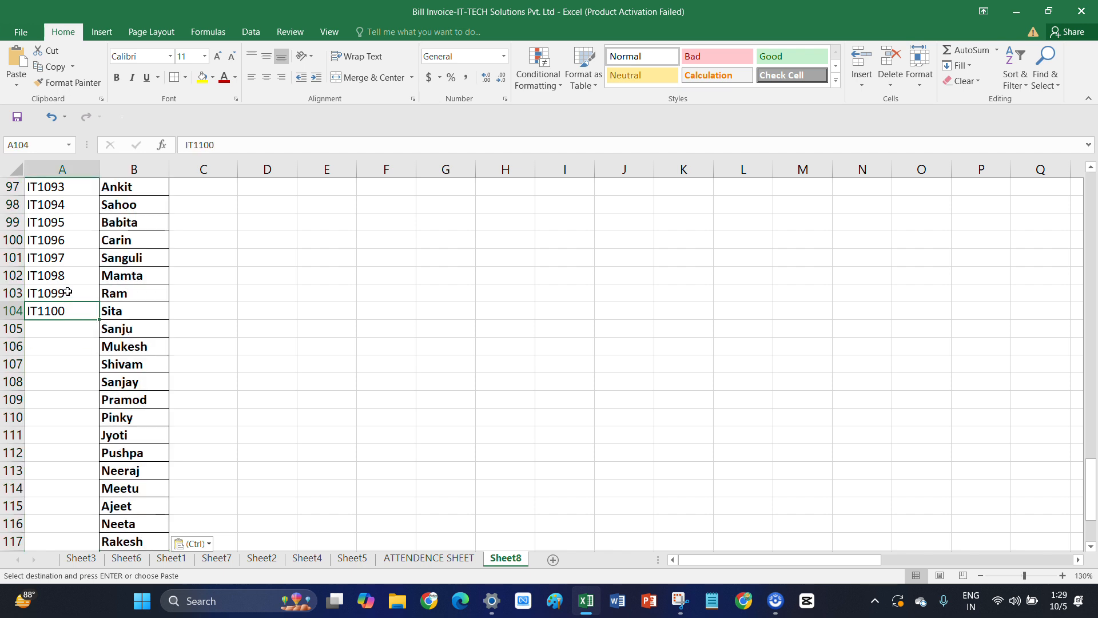
{"action": "left_click", "coordinate": [67, 292]}
{"action": "left_click_drag", "start_coordinate": [68, 295], "coordinate": [86, 514]}
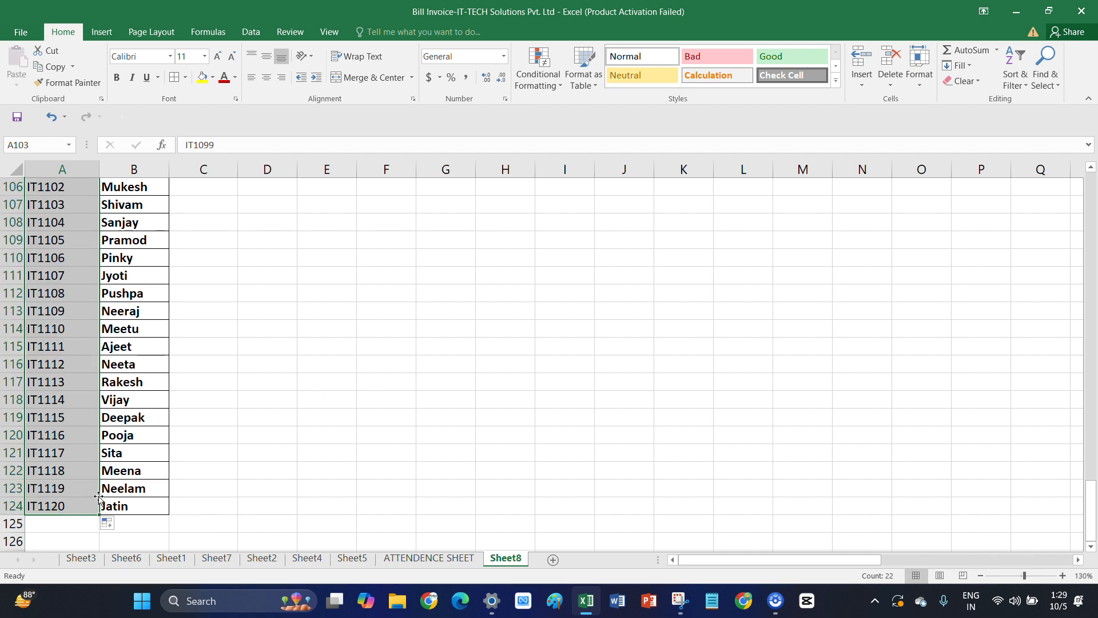
Copy the posts in C5:C34 of the ATTENDENCE SHEET and paste them into Sheet8 starting at C5
{"action": "scroll", "coordinate": [140, 466], "scroll_direction": "up", "scroll_amount": 20}
{"action": "scroll", "coordinate": [140, 466], "scroll_direction": "up", "scroll_amount": 10}
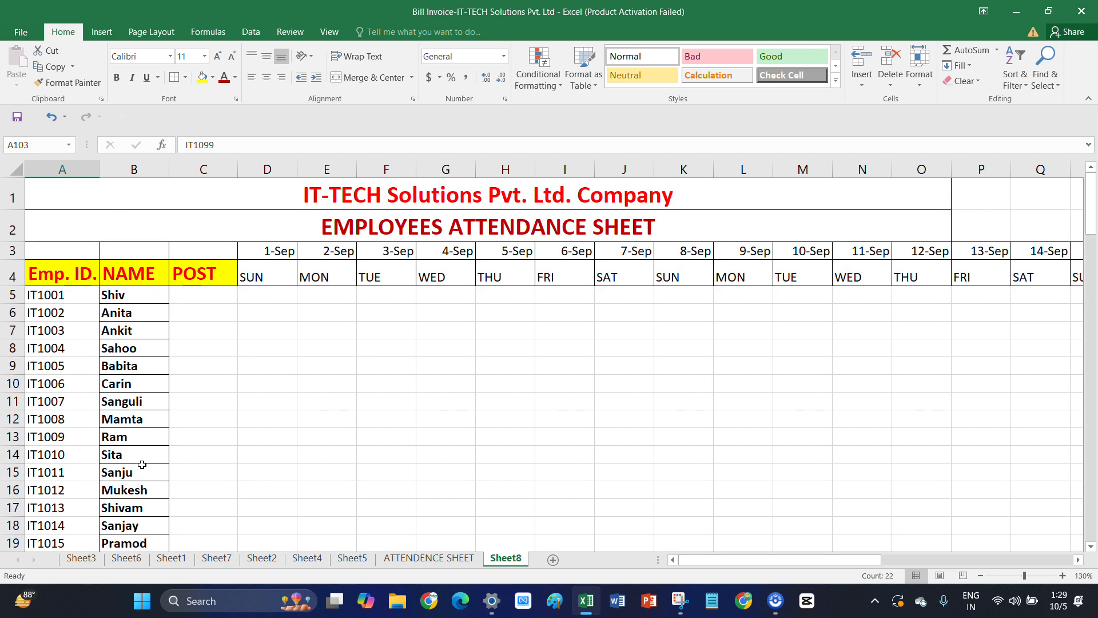
{"action": "left_click", "coordinate": [202, 290]}
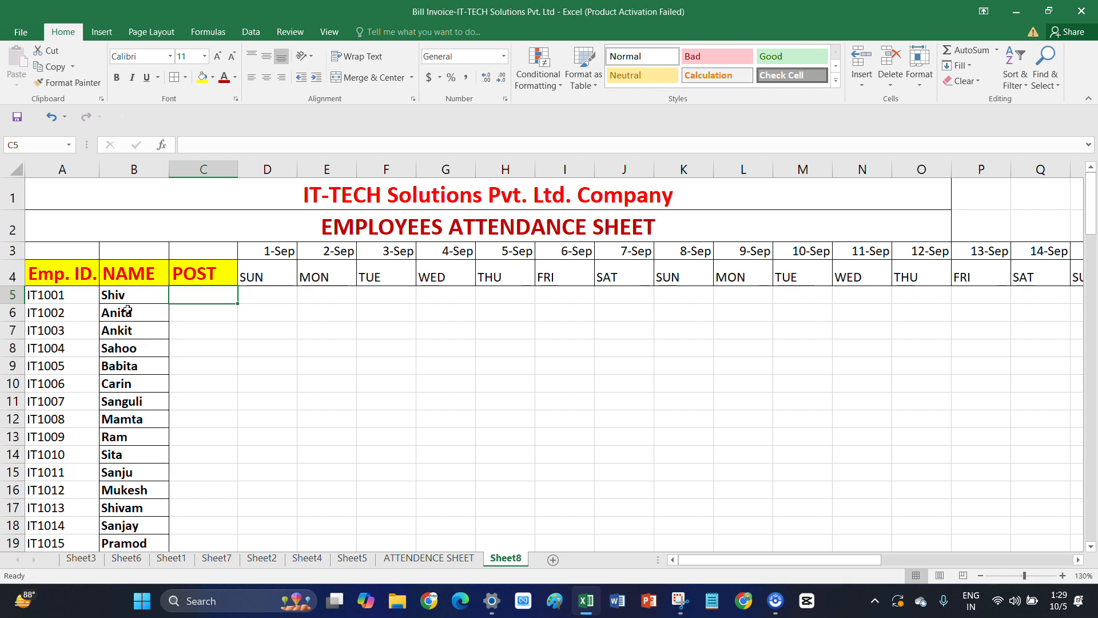
{"action": "left_click", "coordinate": [423, 559]}
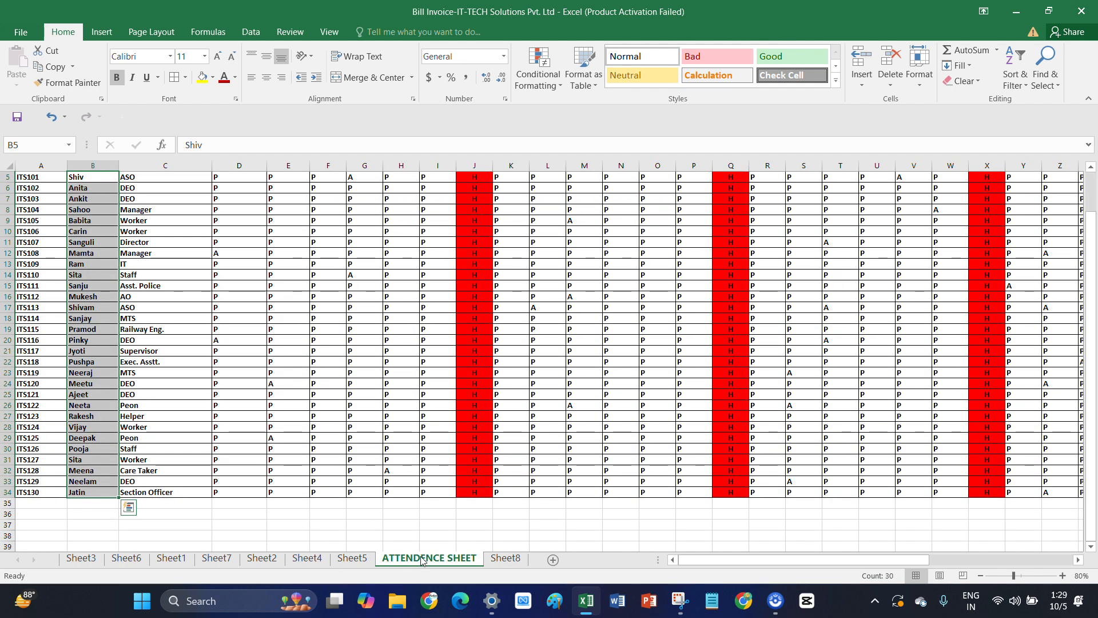
{"action": "scroll", "coordinate": [215, 388], "scroll_direction": "up", "scroll_amount": 2}
{"action": "left_click_drag", "start_coordinate": [147, 262], "coordinate": [147, 524]}
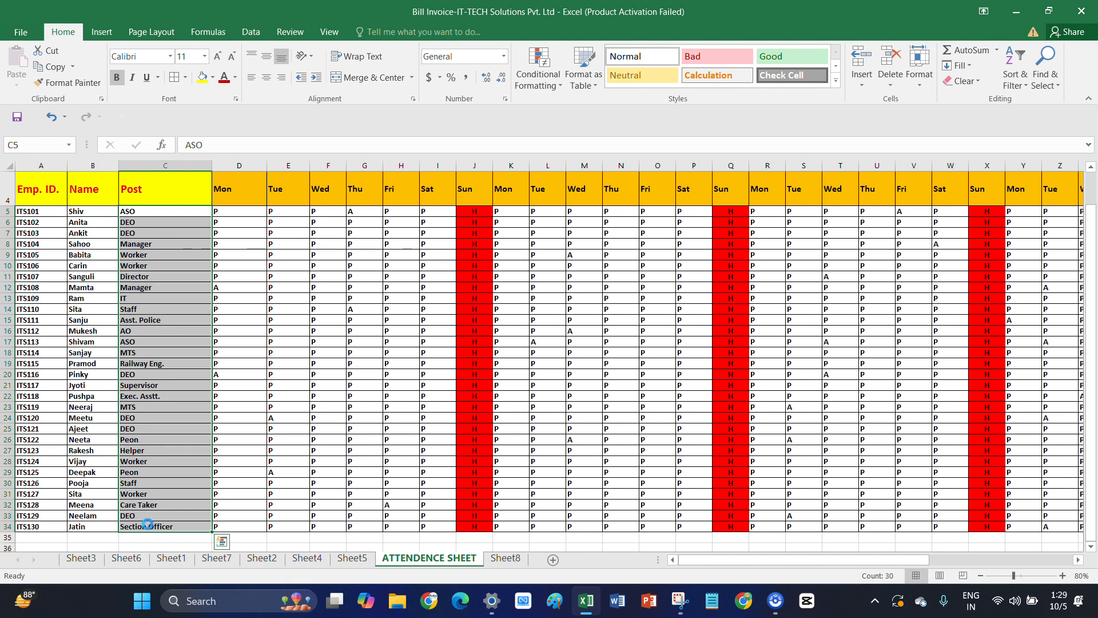
{"action": "key", "text": "ctrl+c"}
{"action": "left_click", "coordinate": [496, 559]}
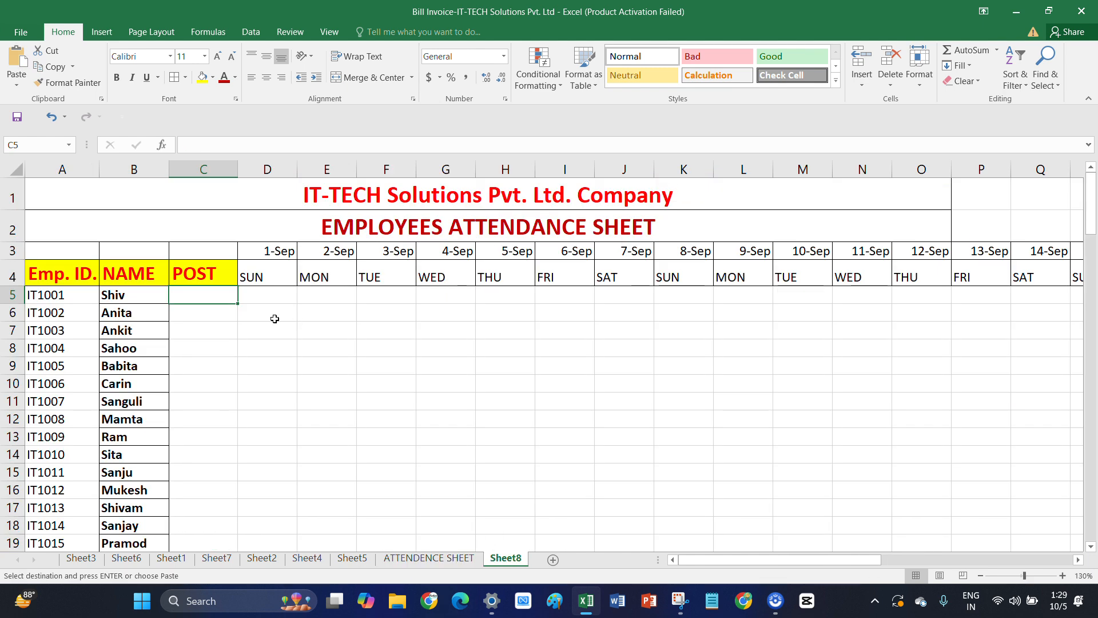
{"action": "key", "text": "ctrl+v"}
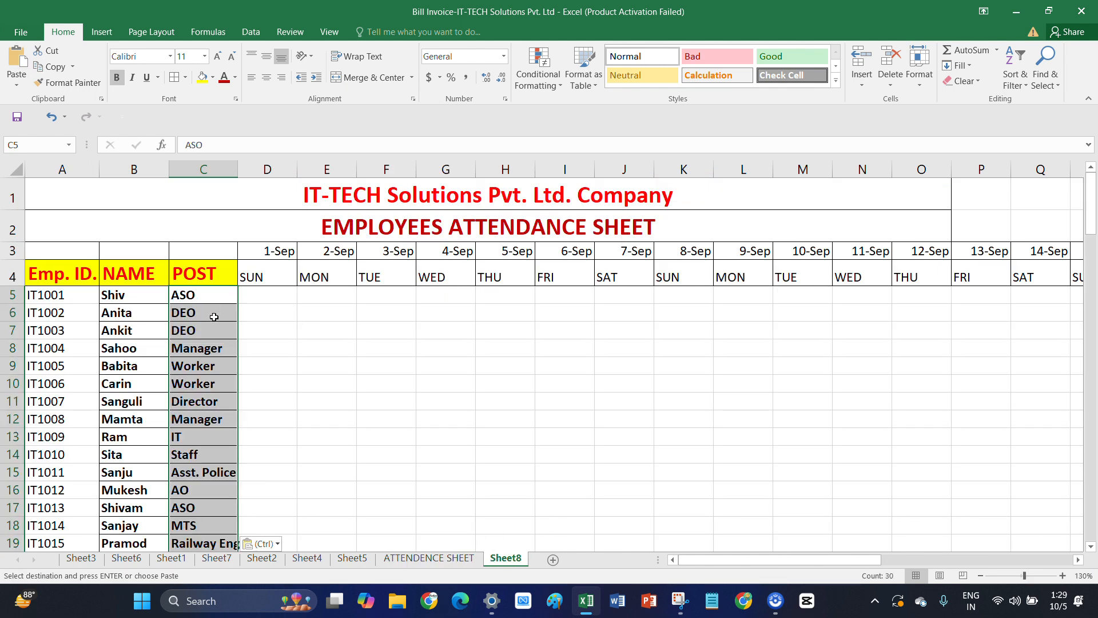
Paste the copied post list three more times down column C, starting at C35, C65 and C95
{"action": "scroll", "coordinate": [203, 297], "scroll_direction": "down", "scroll_amount": 7}
{"action": "left_click", "coordinate": [204, 372]}
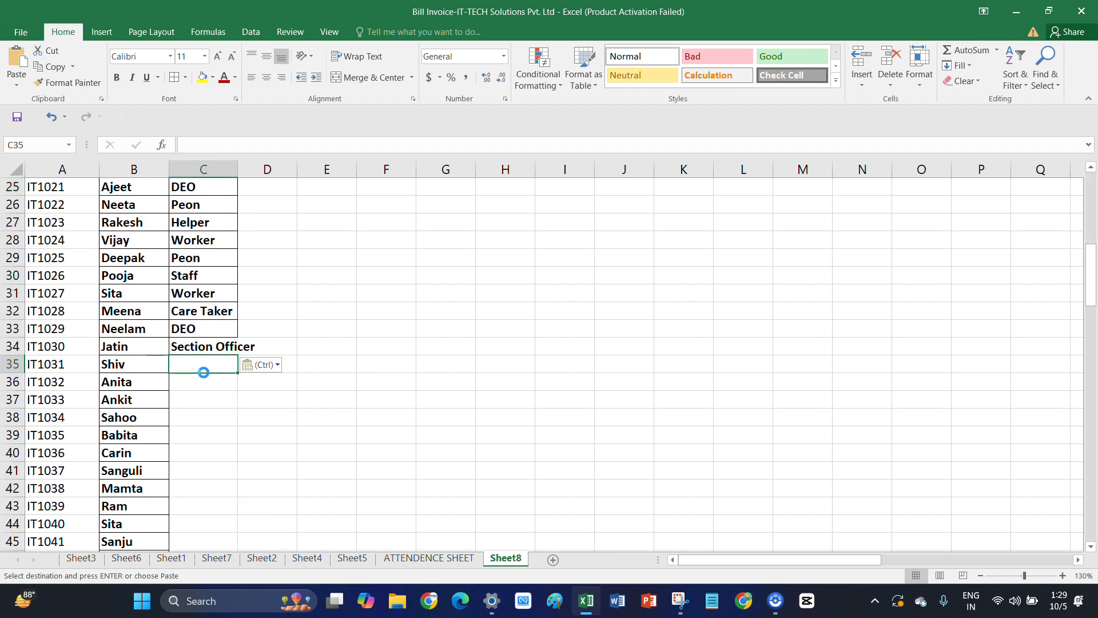
{"action": "key", "text": "ctrl+v"}
{"action": "scroll", "coordinate": [206, 370], "scroll_direction": "down", "scroll_amount": 10}
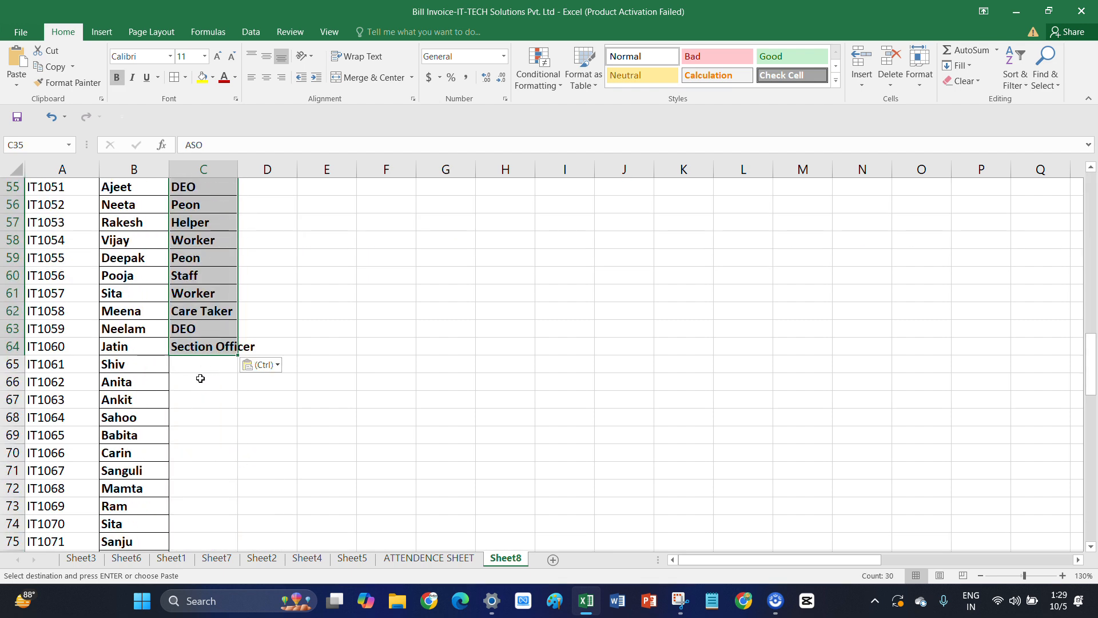
{"action": "left_click", "coordinate": [202, 368]}
{"action": "key", "text": "ctrl+v"}
{"action": "scroll", "coordinate": [202, 369], "scroll_direction": "down", "scroll_amount": 11}
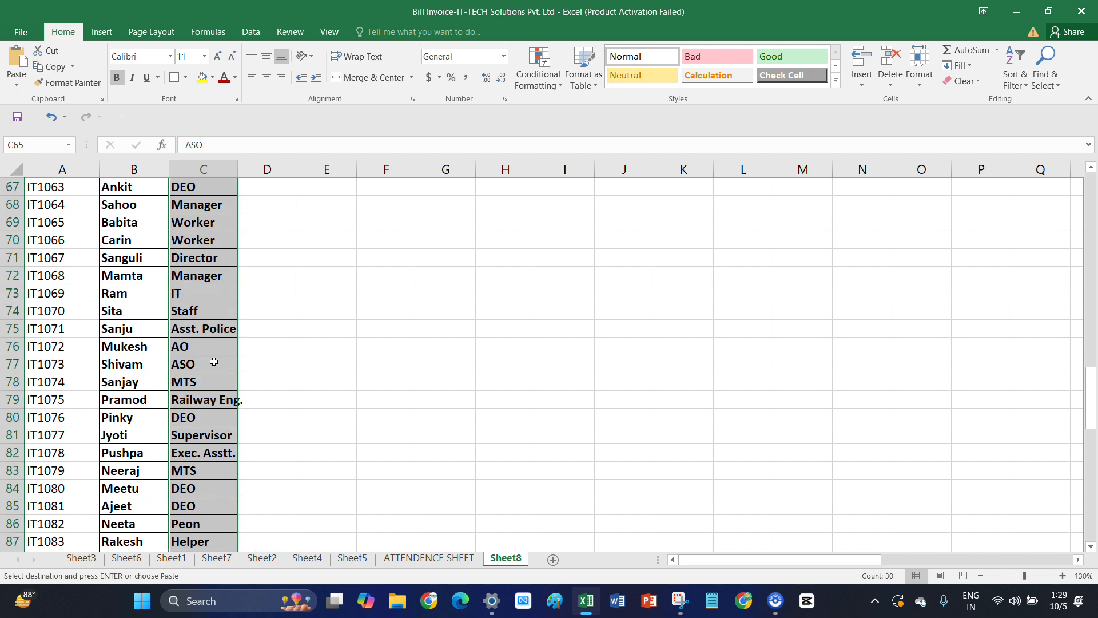
{"action": "left_click", "coordinate": [196, 314]}
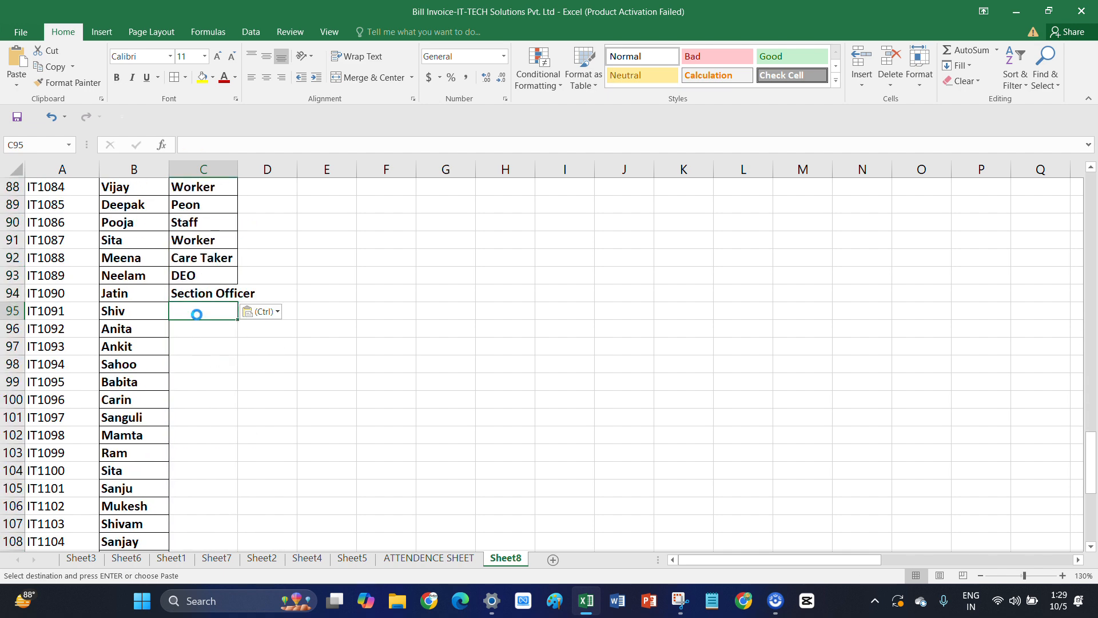
{"action": "key", "text": "ctrl+v"}
{"action": "scroll", "coordinate": [197, 314], "scroll_direction": "down", "scroll_amount": 8}
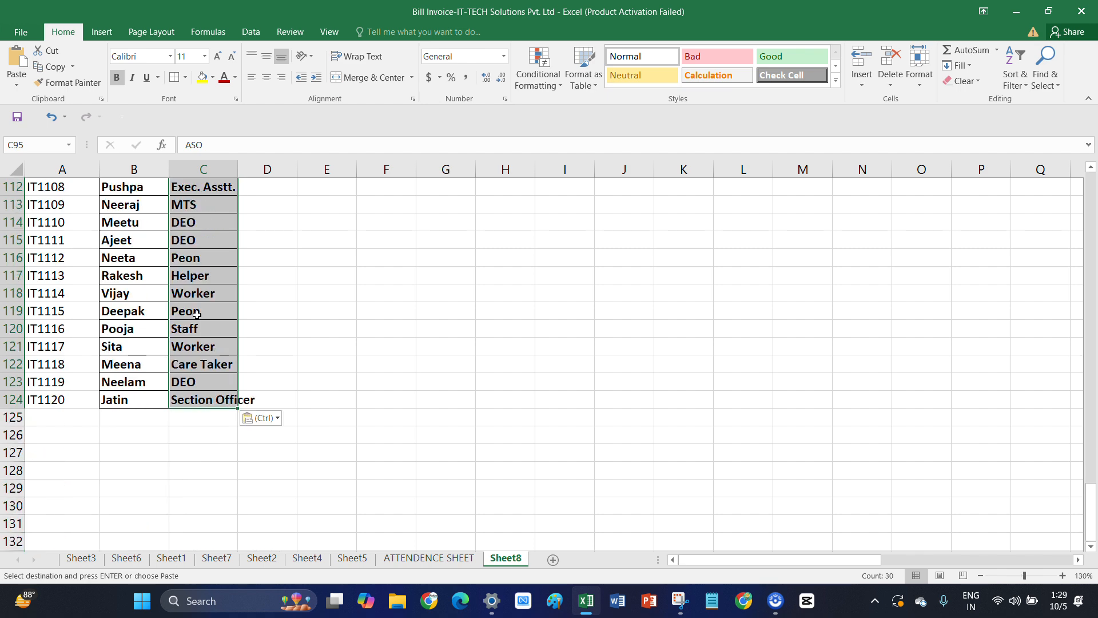
Widen the POST column slightly so the longer job titles fit
{"action": "scroll", "coordinate": [196, 314], "scroll_direction": "up", "scroll_amount": 20}
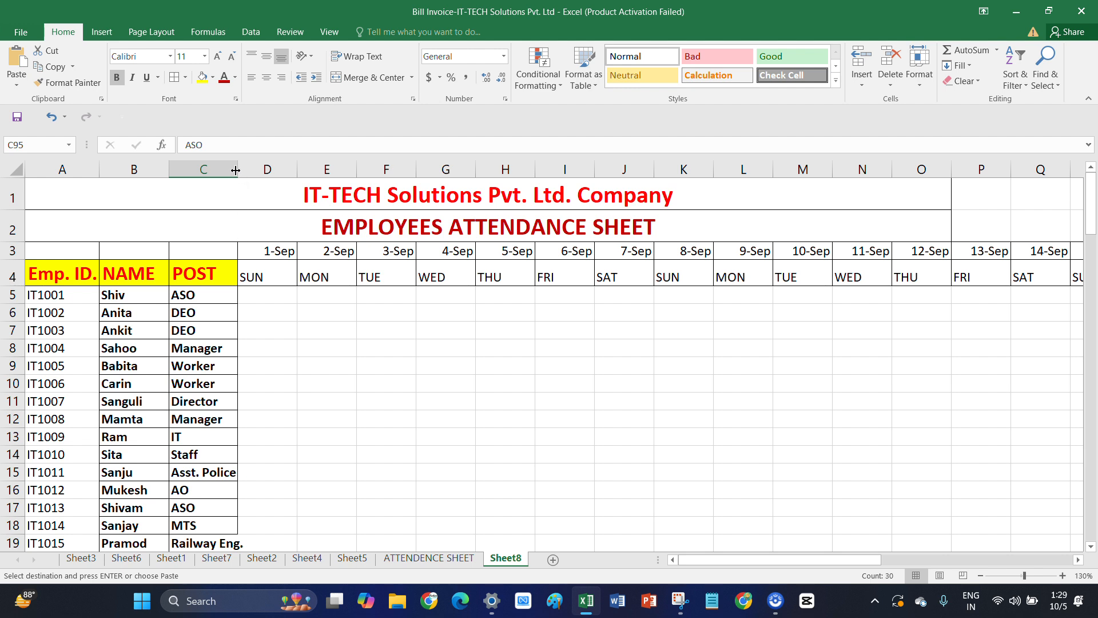
{"action": "left_click_drag", "start_coordinate": [237, 169], "coordinate": [248, 169]}
{"action": "scroll", "coordinate": [240, 324], "scroll_direction": "down", "scroll_amount": 2}
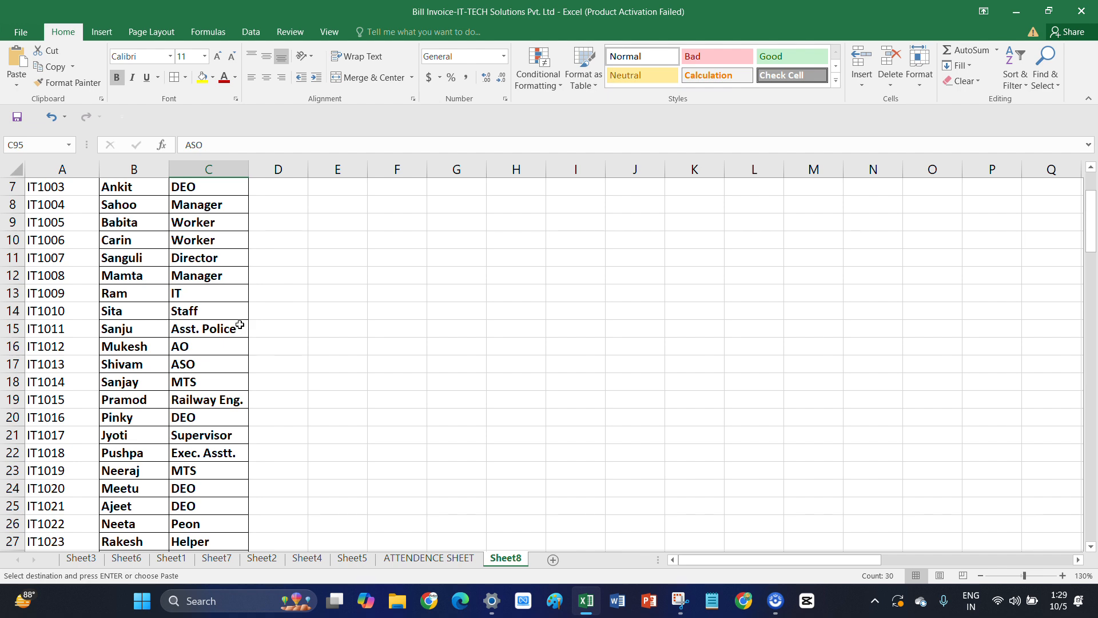
{"action": "scroll", "coordinate": [240, 324], "scroll_direction": "up", "scroll_amount": 2}
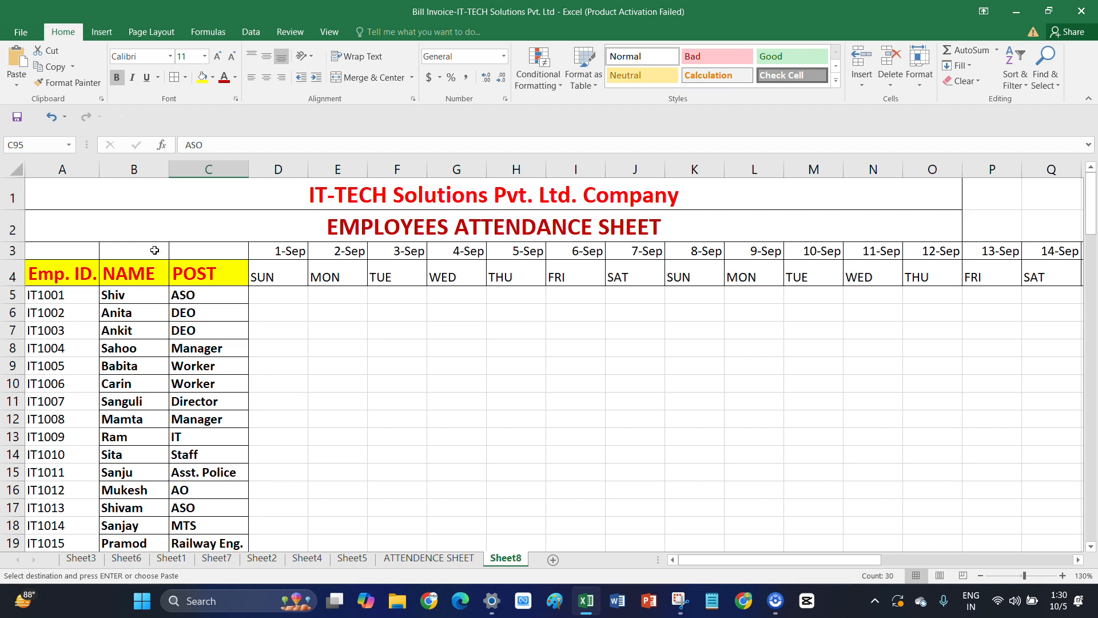
Fill the whole date row, row 3, with the standard light blue colour
{"action": "left_click", "coordinate": [12, 250]}
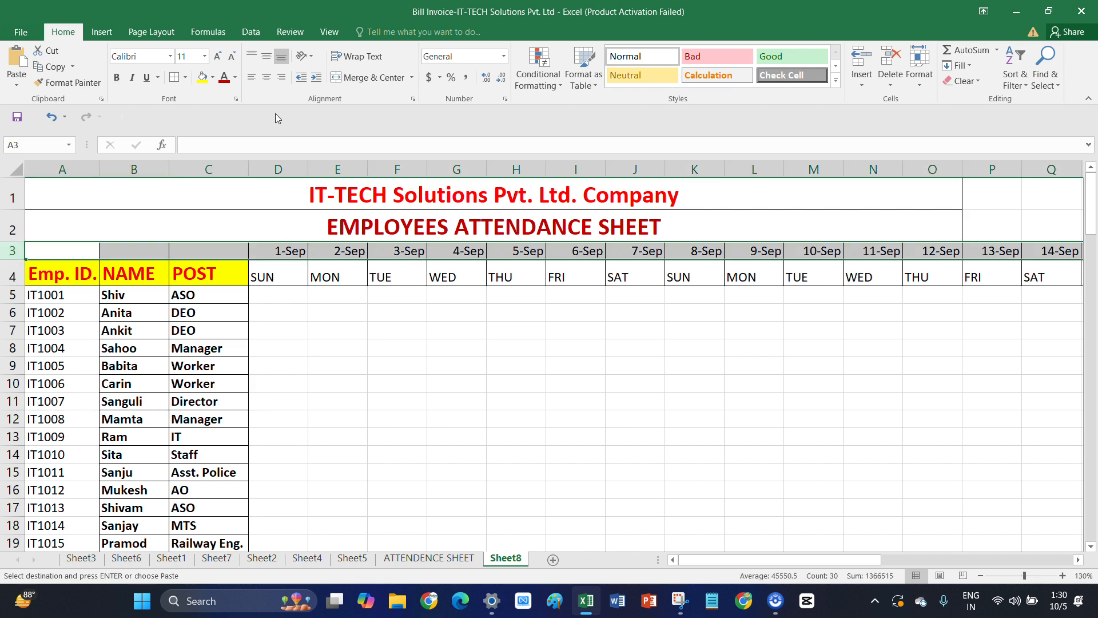
{"action": "left_click", "coordinate": [212, 77]}
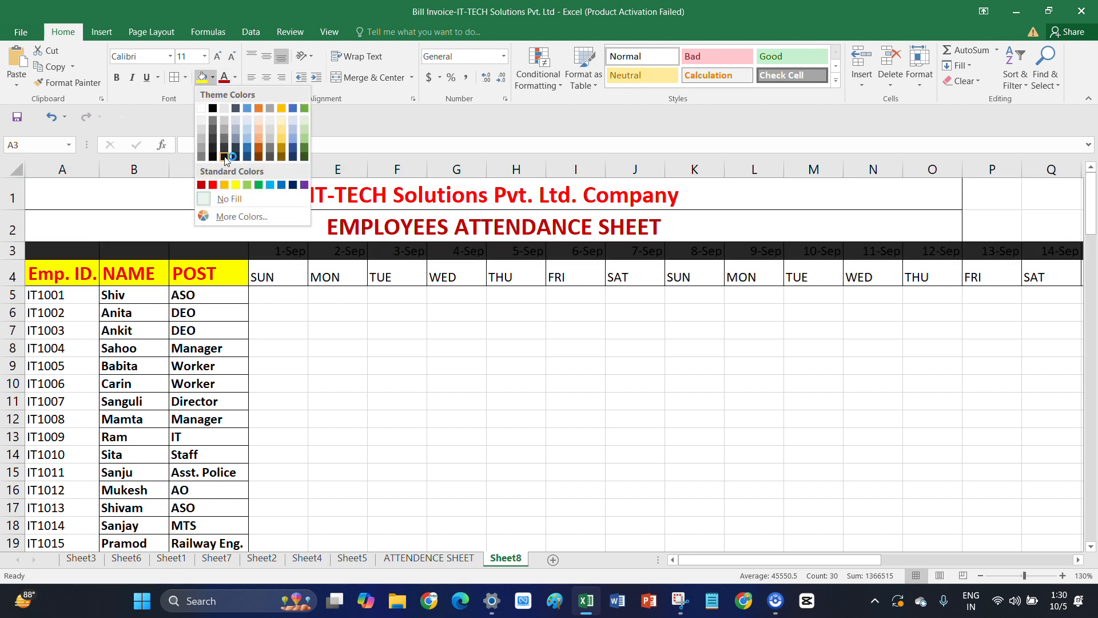
{"action": "left_click", "coordinate": [271, 185]}
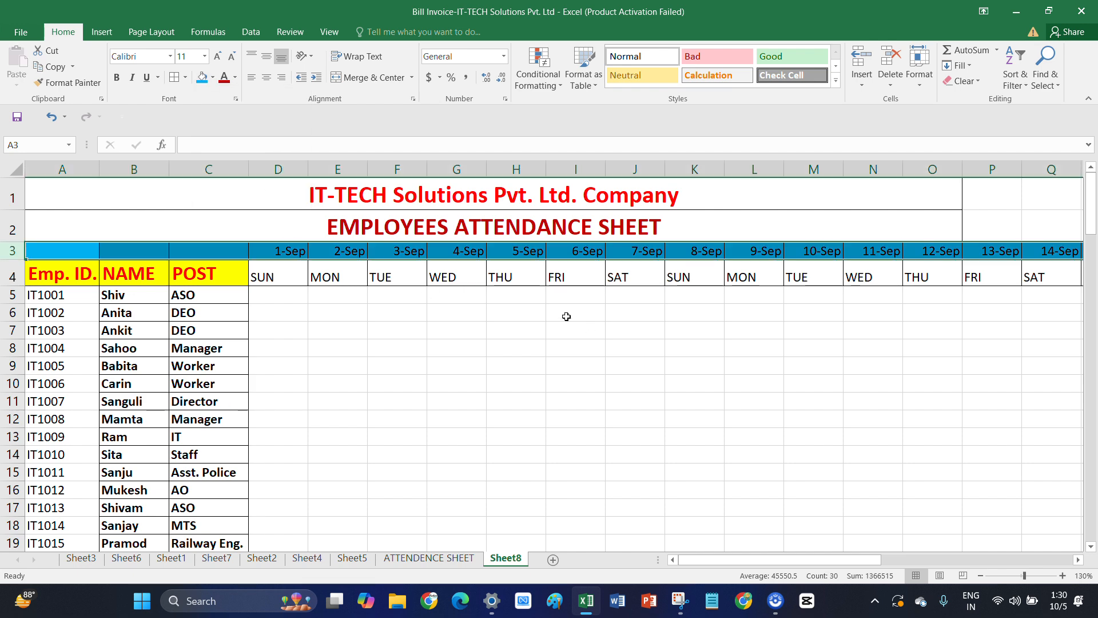
Fill the weekday cells D4:AG4 with the standard green colour
{"action": "left_click_drag", "start_coordinate": [255, 277], "coordinate": [1078, 294]}
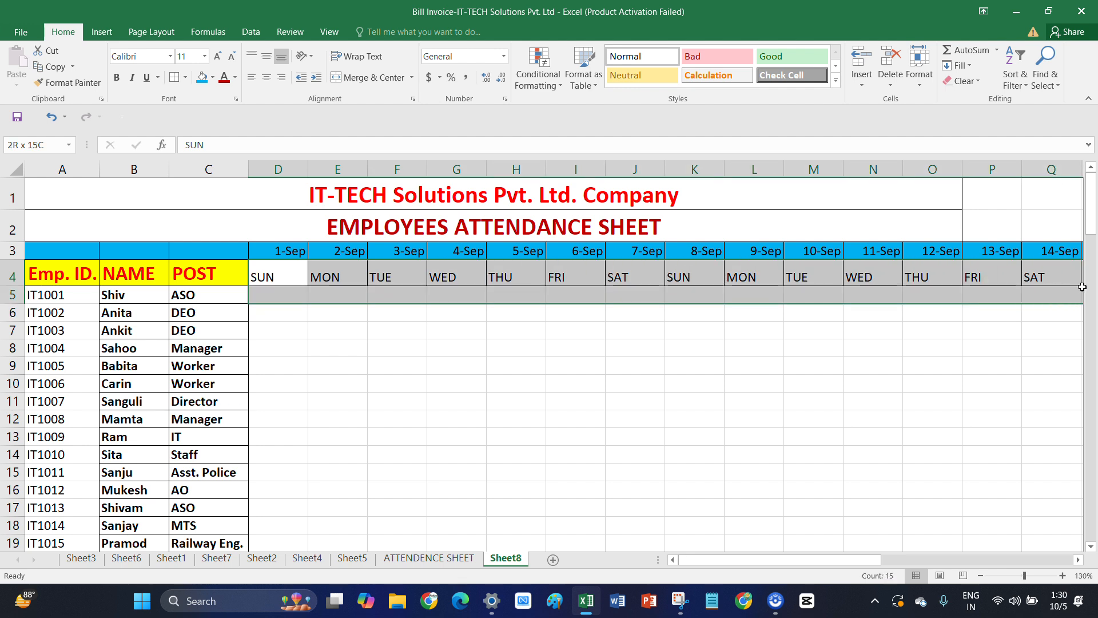
{"action": "left_click", "coordinate": [344, 275]}
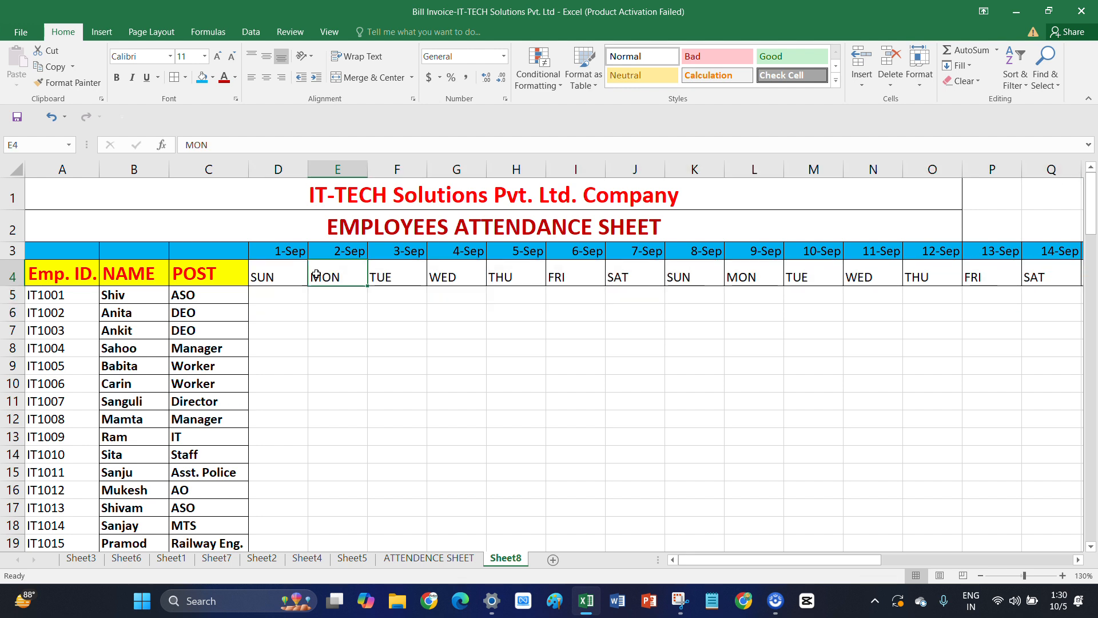
{"action": "left_click_drag", "start_coordinate": [265, 277], "coordinate": [971, 285]}
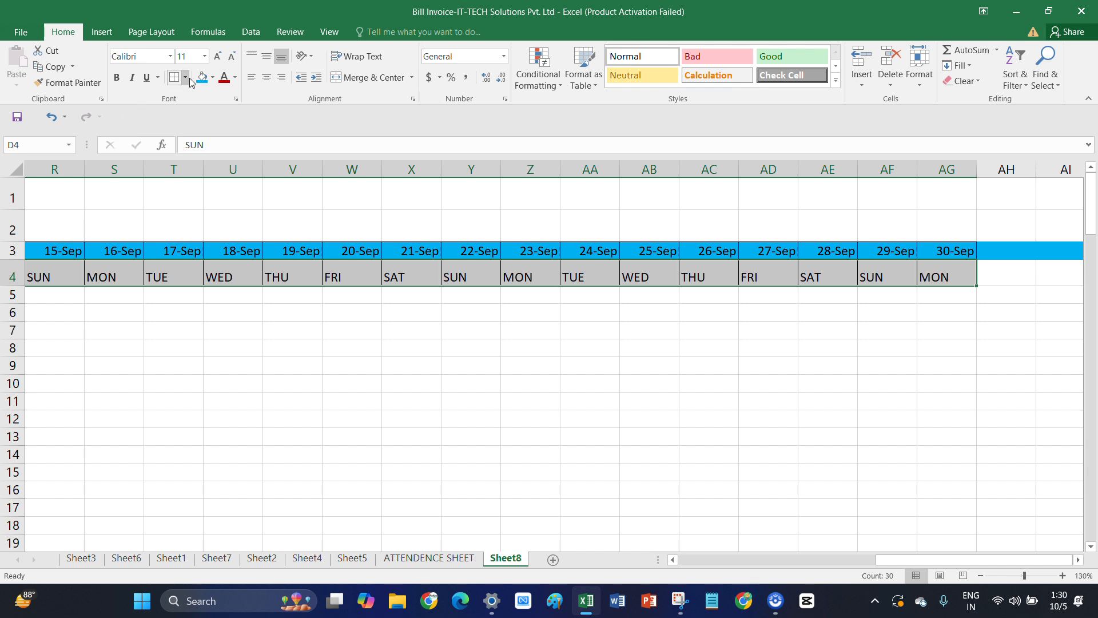
{"action": "left_click", "coordinate": [212, 78]}
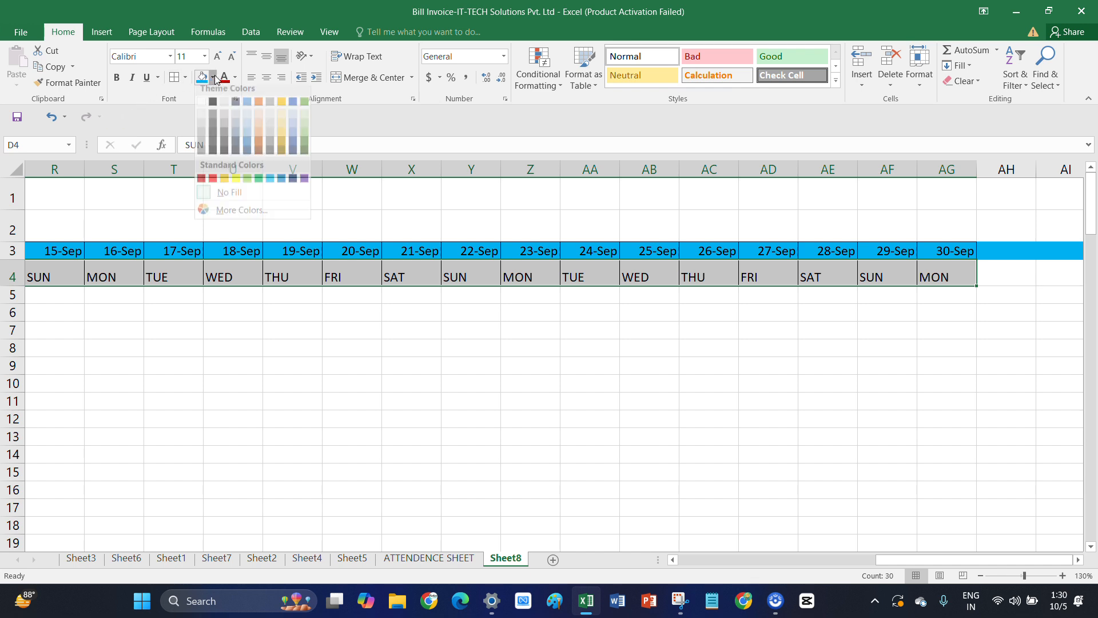
{"action": "left_click", "coordinate": [263, 187]}
{"action": "scroll", "coordinate": [265, 189], "scroll_direction": "left", "scroll_amount": 6}
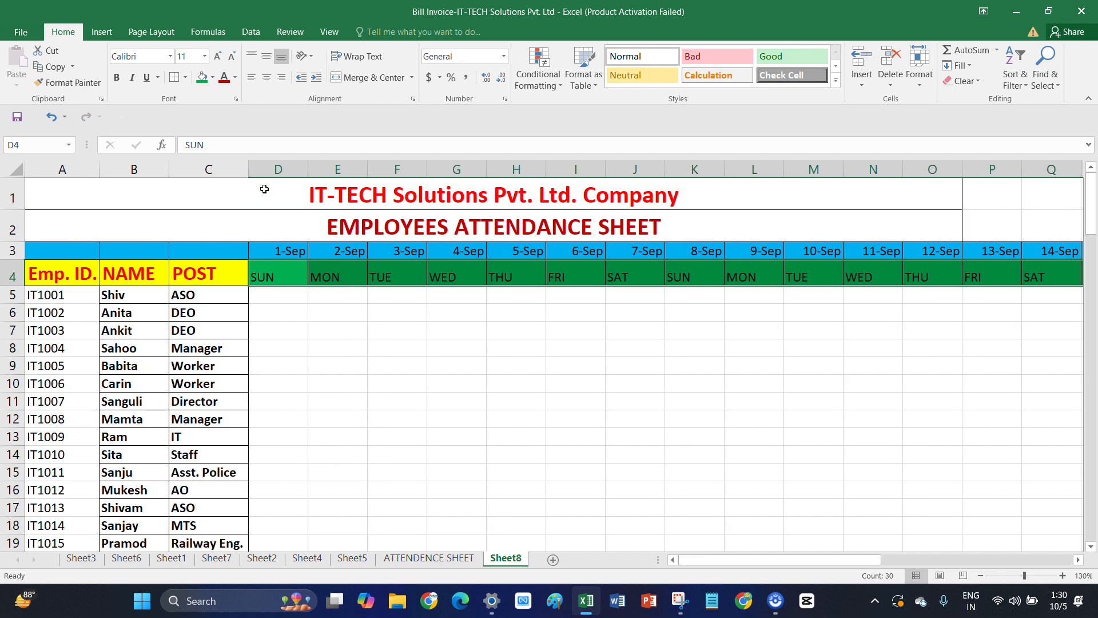
{"action": "left_click", "coordinate": [400, 293]}
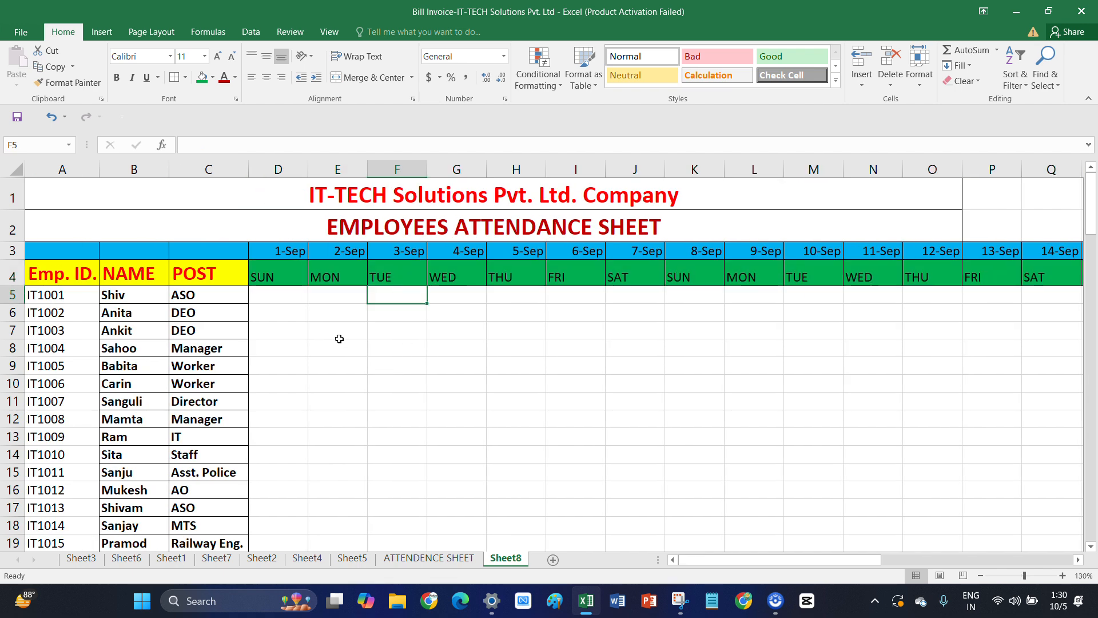
{"action": "left_click", "coordinate": [275, 295]}
{"action": "double_click", "coordinate": [292, 296]}
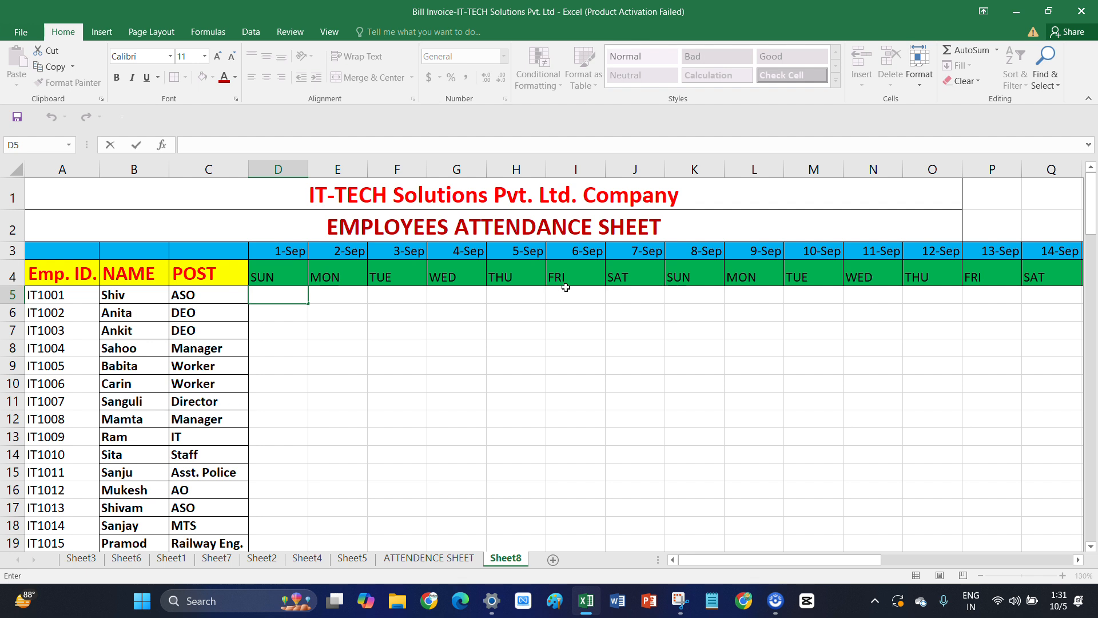
{"action": "left_click", "coordinate": [692, 296]}
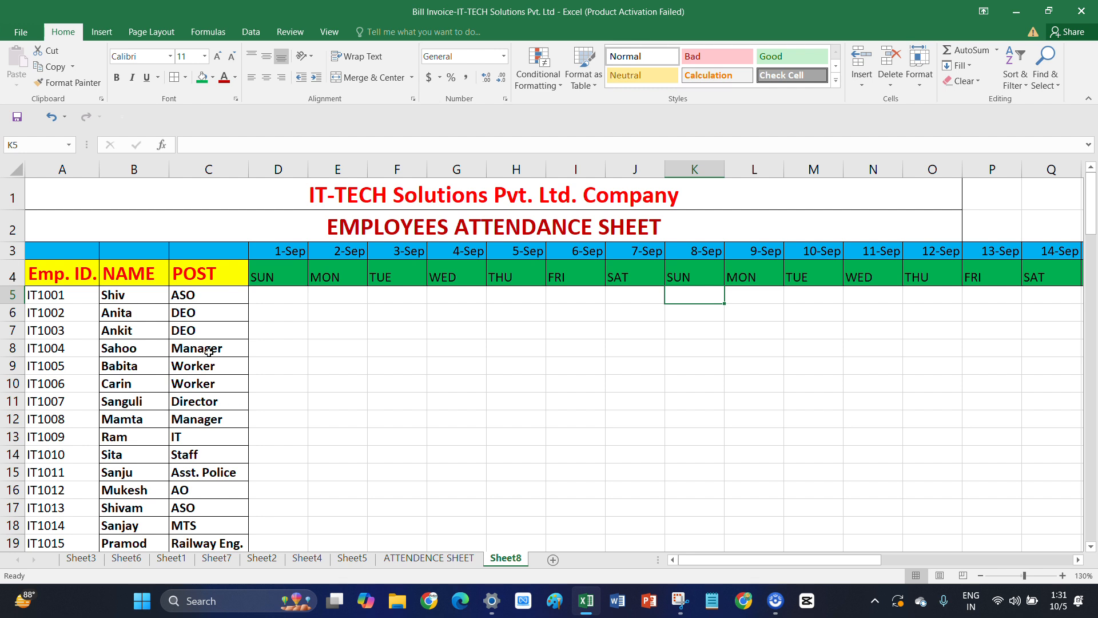
Add list-type data validation with an in-cell dropdown to cell D5, using D5 itself as the source
{"action": "left_click", "coordinate": [287, 294]}
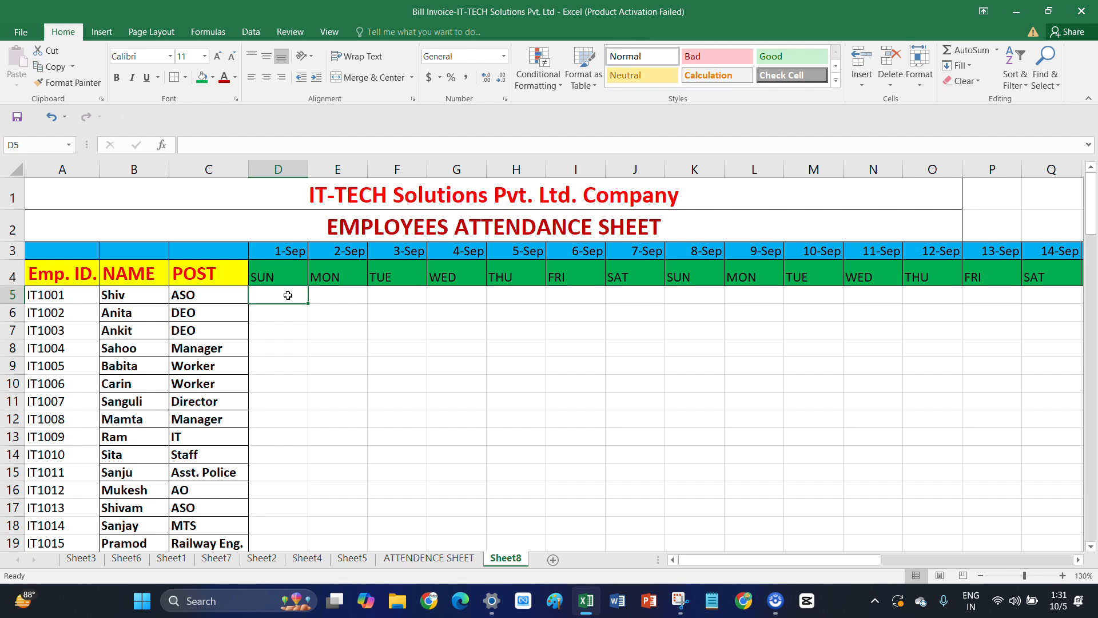
{"action": "left_click_drag", "start_coordinate": [303, 295], "coordinate": [273, 296]}
{"action": "left_click", "coordinate": [109, 35]}
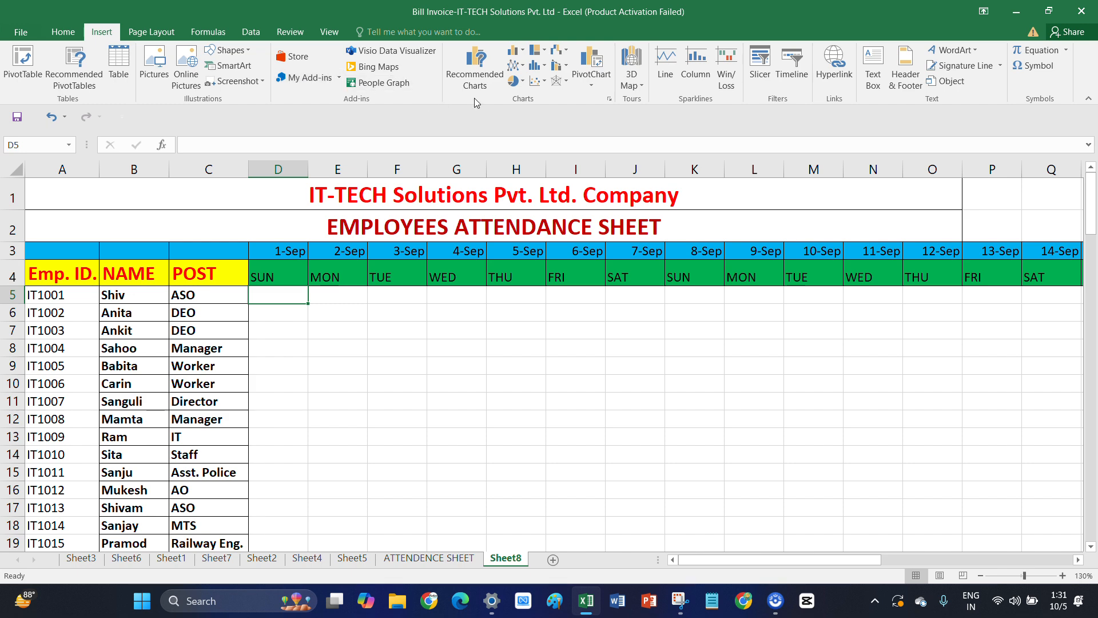
{"action": "left_click", "coordinate": [162, 34]}
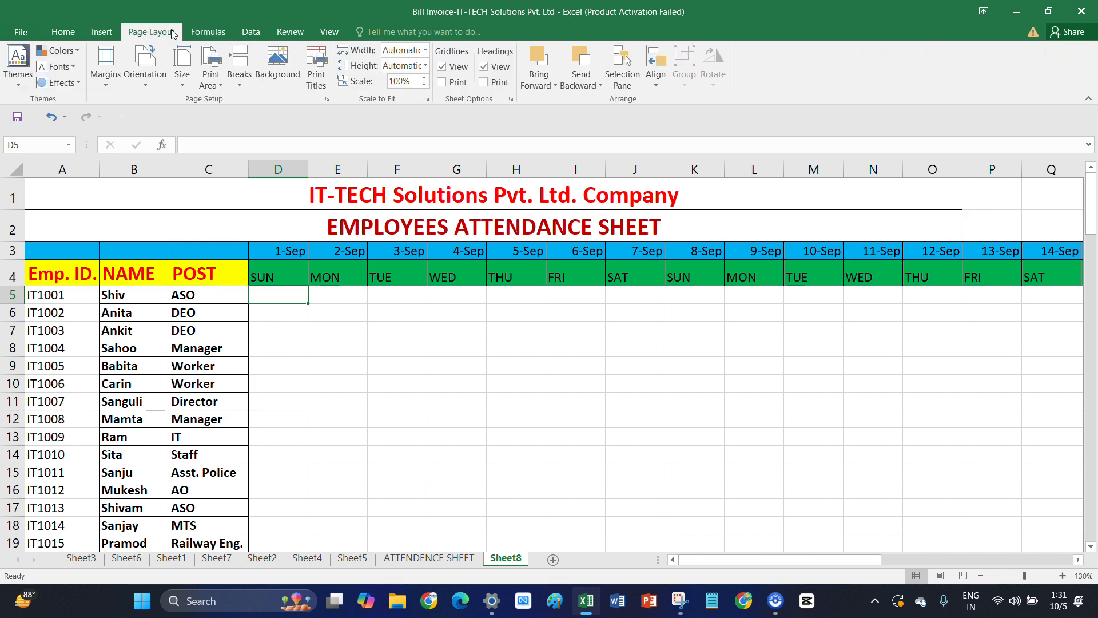
{"action": "left_click", "coordinate": [104, 35]}
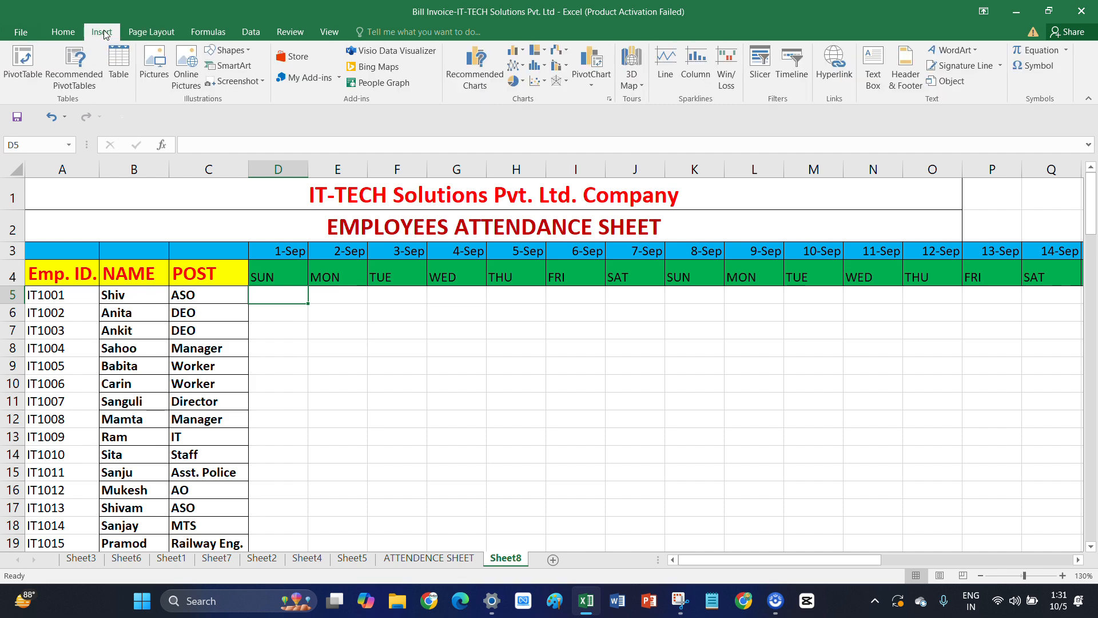
{"action": "left_click", "coordinate": [77, 34]}
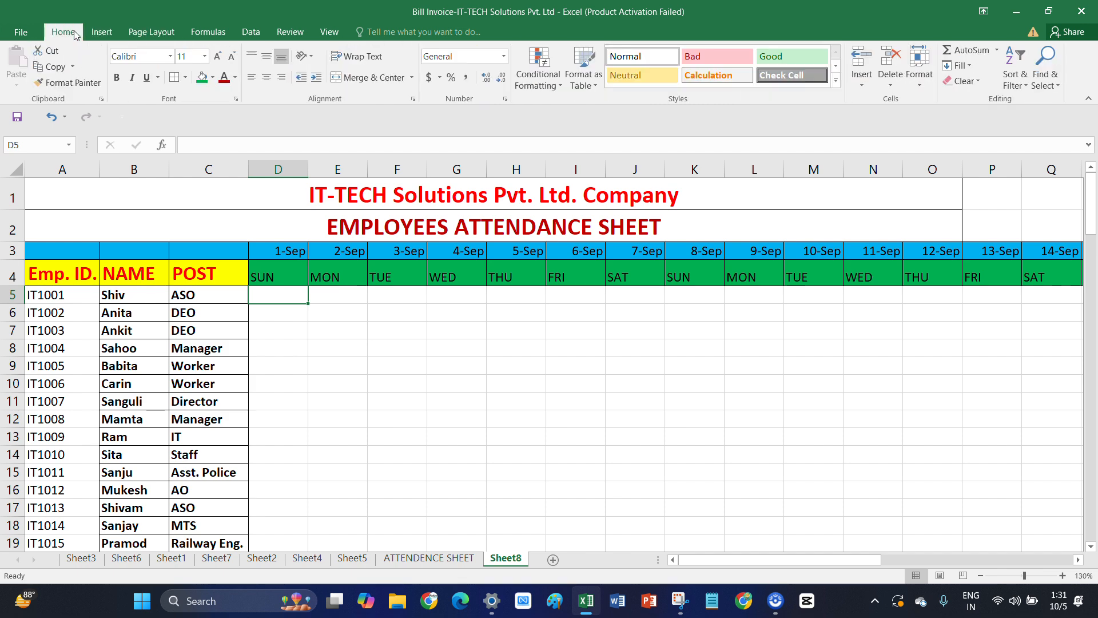
{"action": "left_click", "coordinate": [209, 33]}
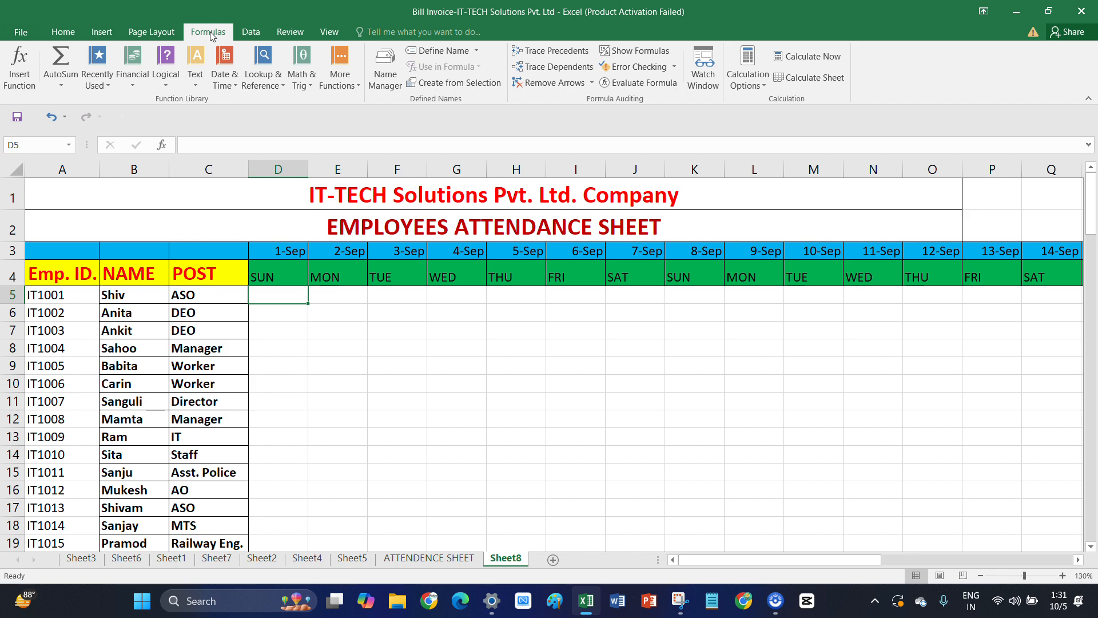
{"action": "left_click", "coordinate": [265, 35]}
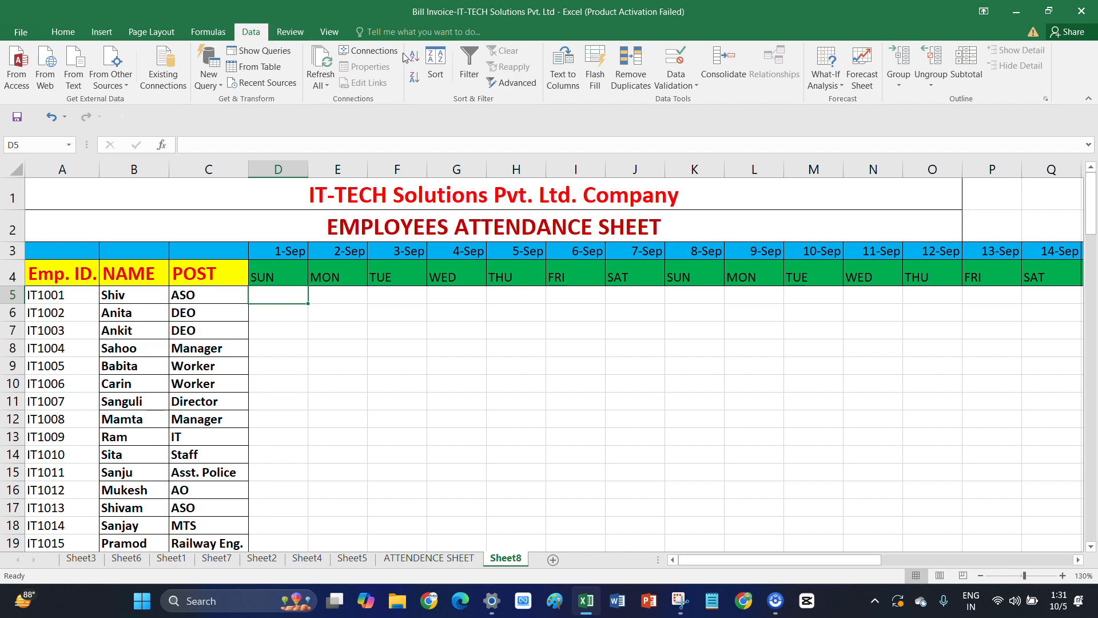
{"action": "left_click", "coordinate": [681, 87]}
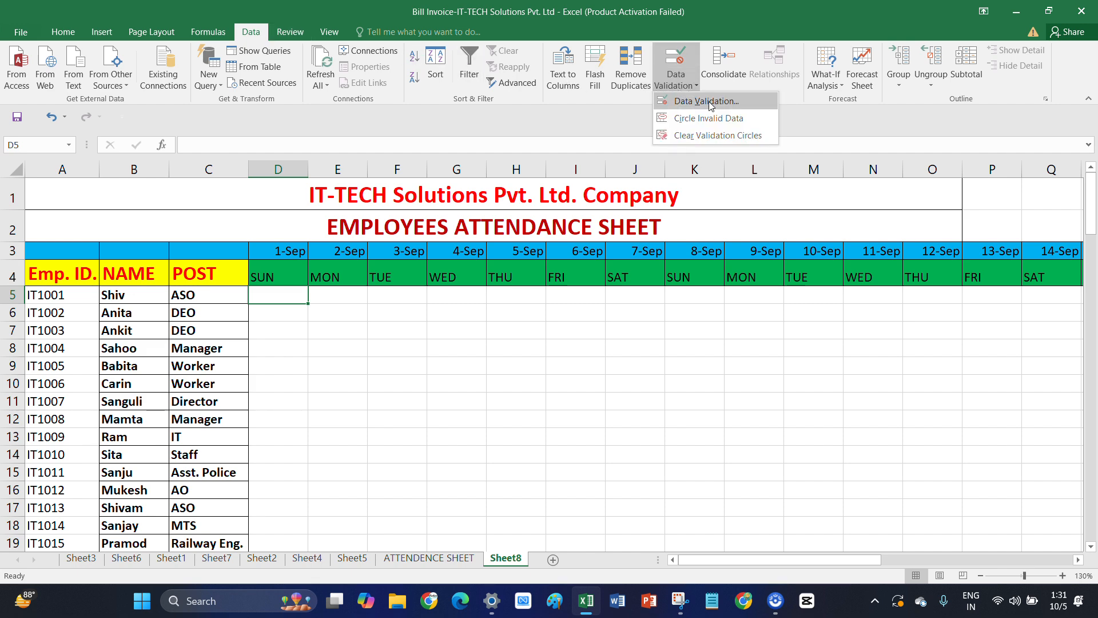
{"action": "left_click", "coordinate": [709, 102]}
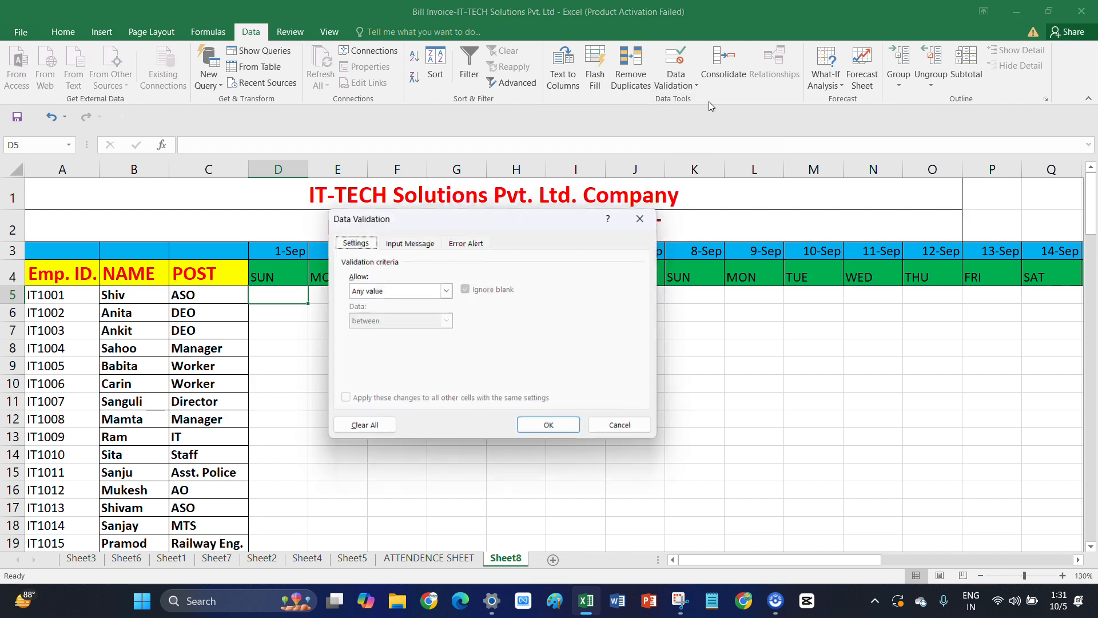
{"action": "left_click", "coordinate": [446, 290]}
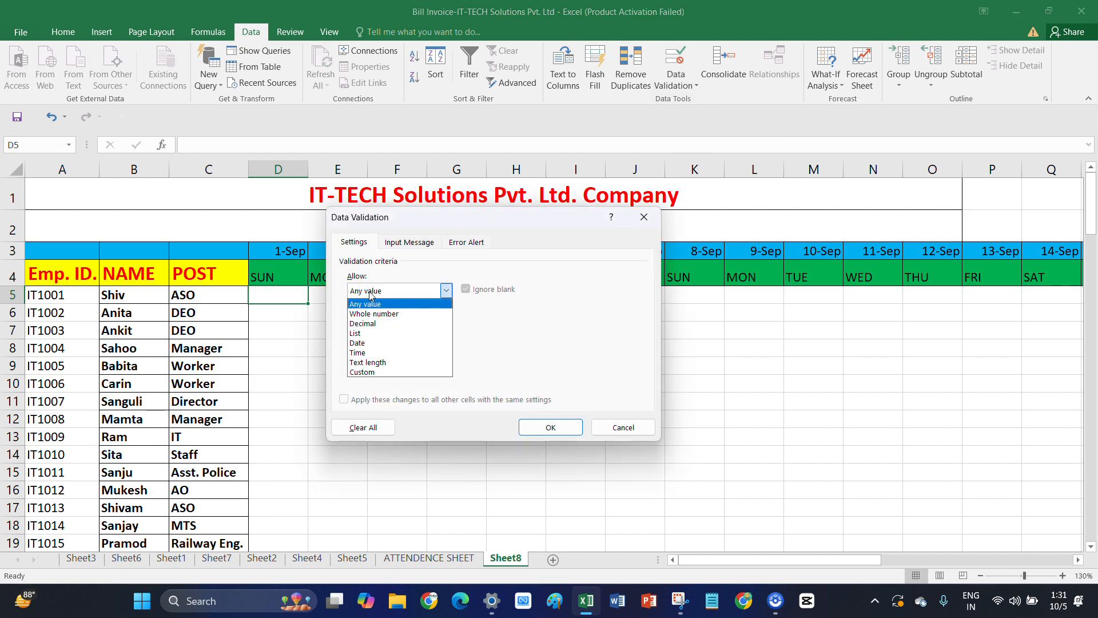
{"action": "left_click", "coordinate": [373, 333]}
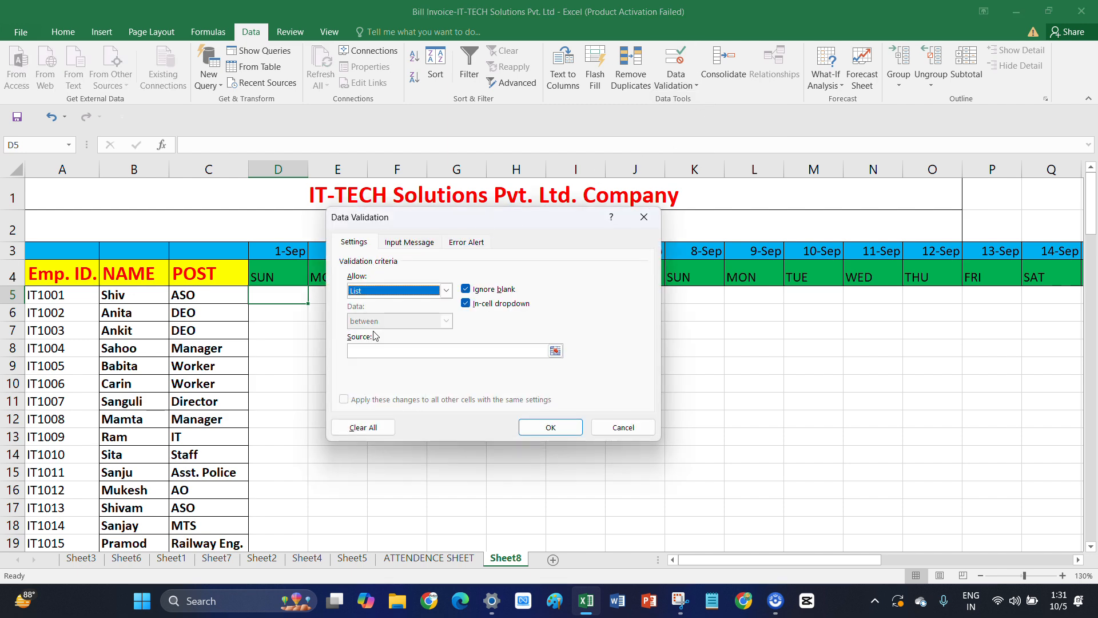
{"action": "left_click", "coordinate": [384, 348]}
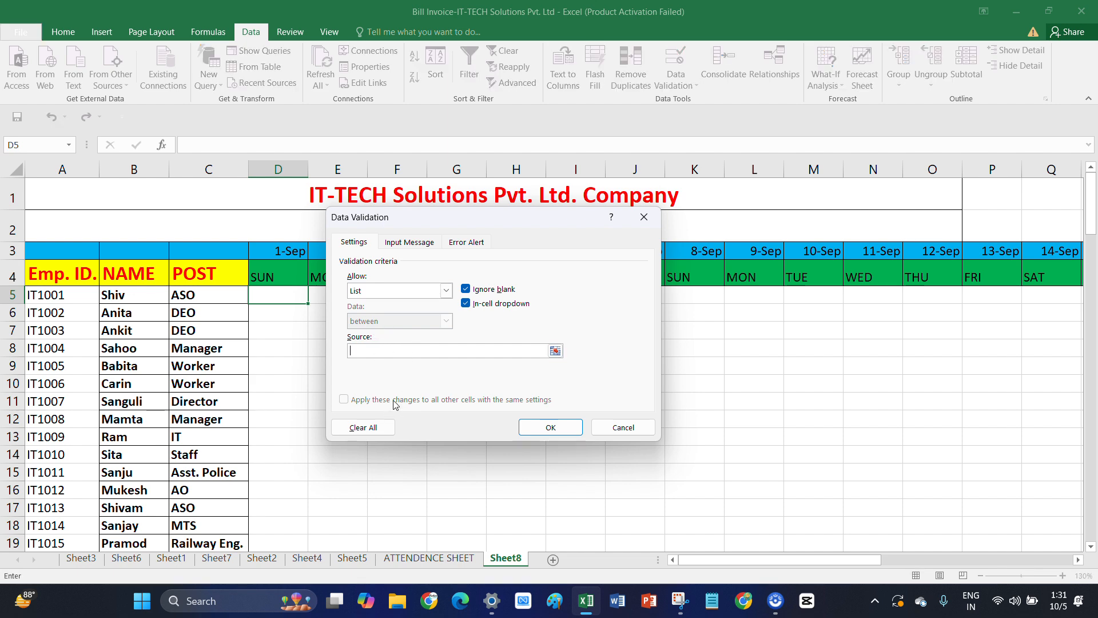
{"action": "left_click", "coordinate": [283, 296]}
{"action": "left_click", "coordinate": [550, 428]}
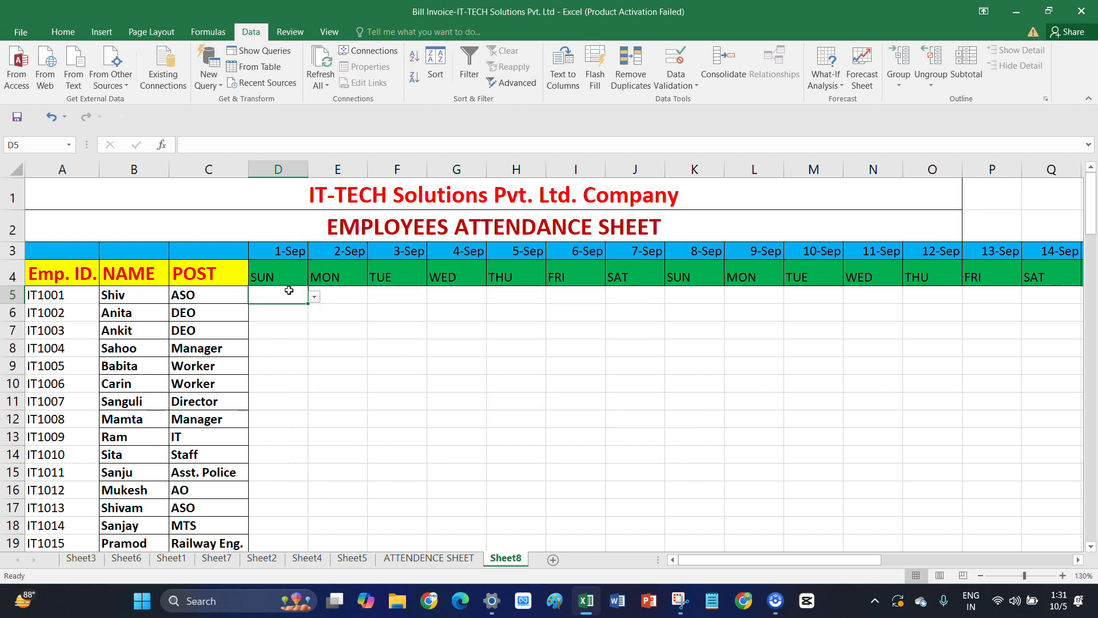
Check the dropdown choices offered in cell D5
{"action": "left_click", "coordinate": [315, 297]}
{"action": "left_click", "coordinate": [288, 299]}
{"action": "double_click", "coordinate": [287, 299]}
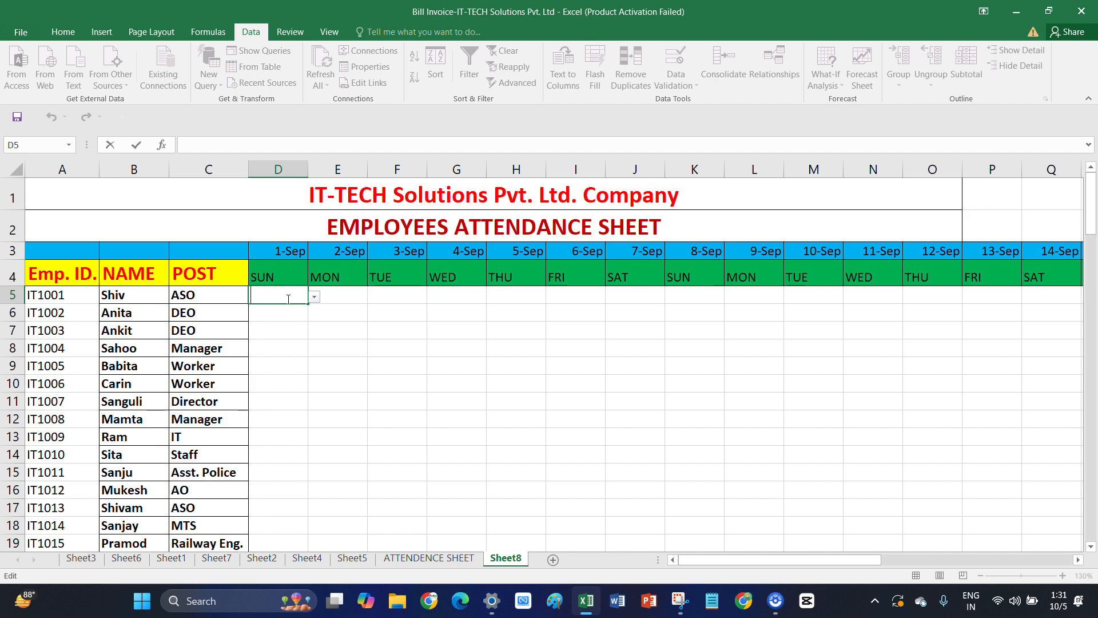
{"action": "left_click", "coordinate": [307, 312]}
{"action": "left_click", "coordinate": [287, 295]}
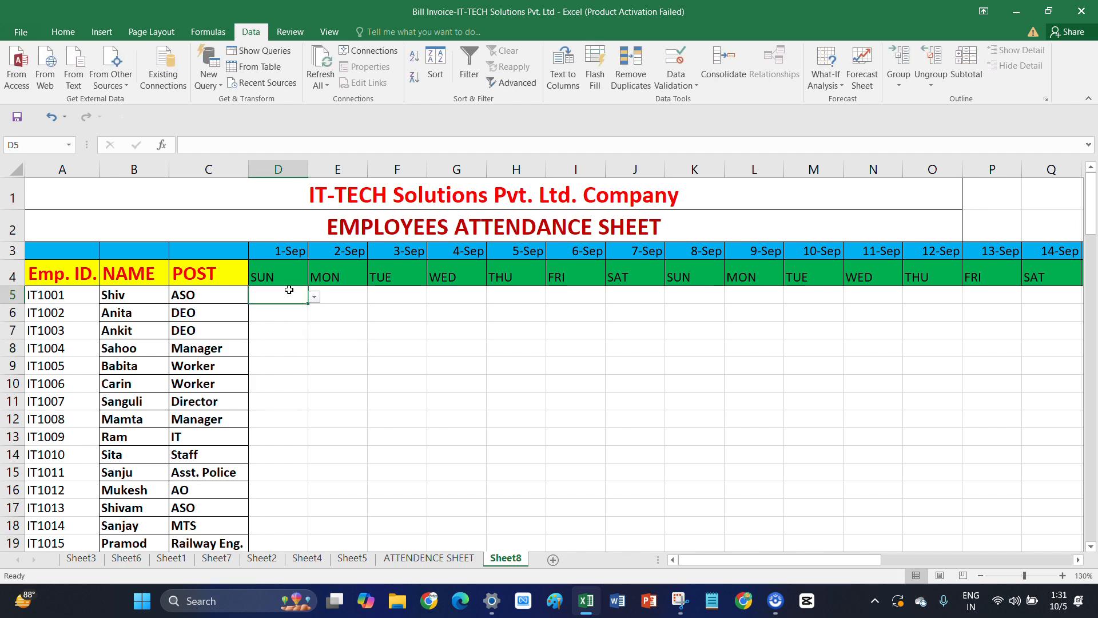
{"action": "left_click", "coordinate": [358, 314]}
Enter the attendance codes H, P and A in cells D5, E5 and F5 of the first employee's row
{"action": "left_click", "coordinate": [274, 295]}
{"action": "type", "text": "H"}
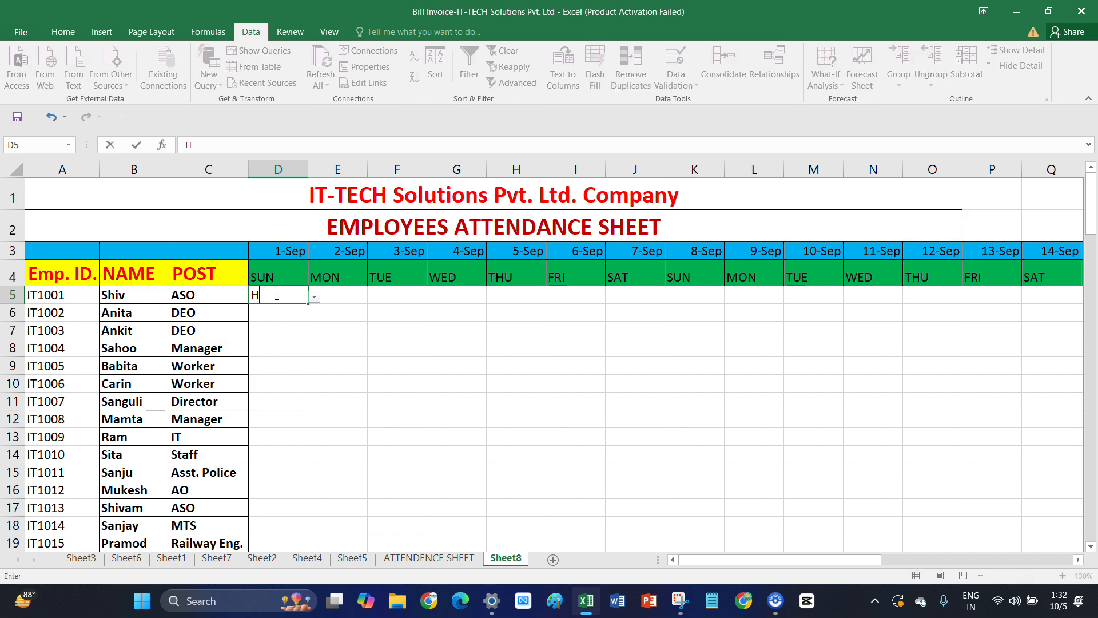
{"action": "left_click", "coordinate": [335, 299]}
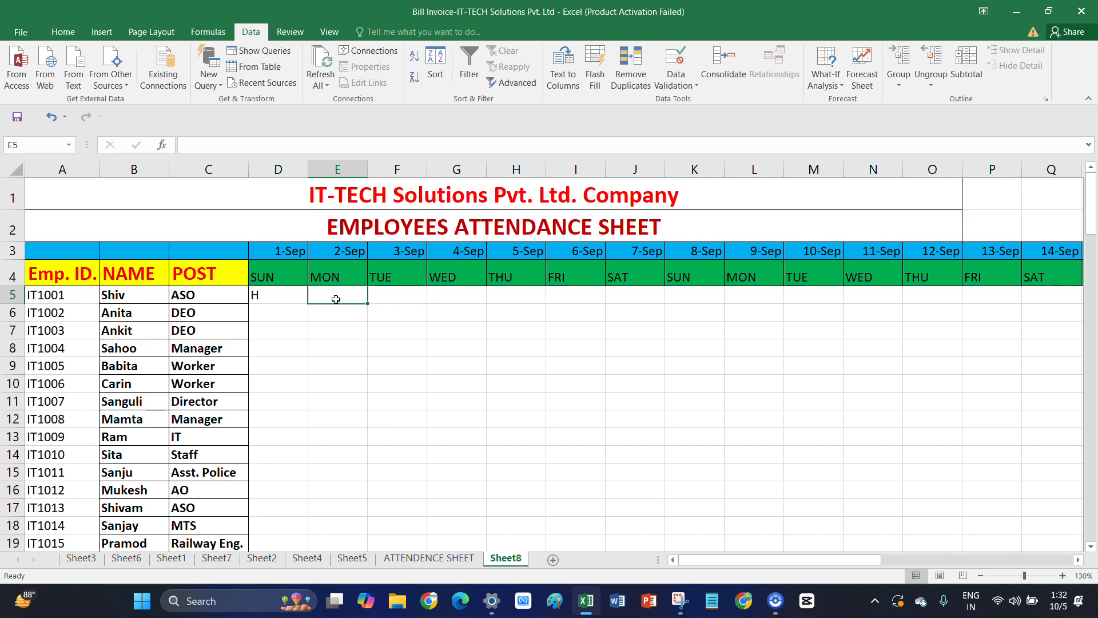
{"action": "type", "text": "P"}
{"action": "left_click", "coordinate": [404, 299]}
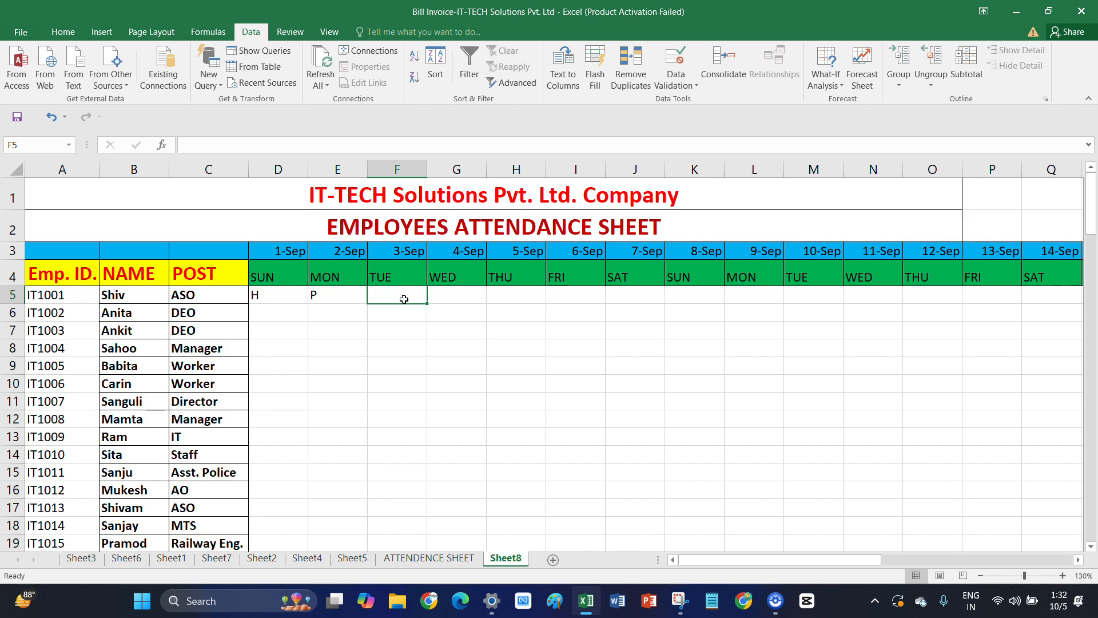
{"action": "type", "text": "A"}
{"action": "left_click", "coordinate": [268, 297]}
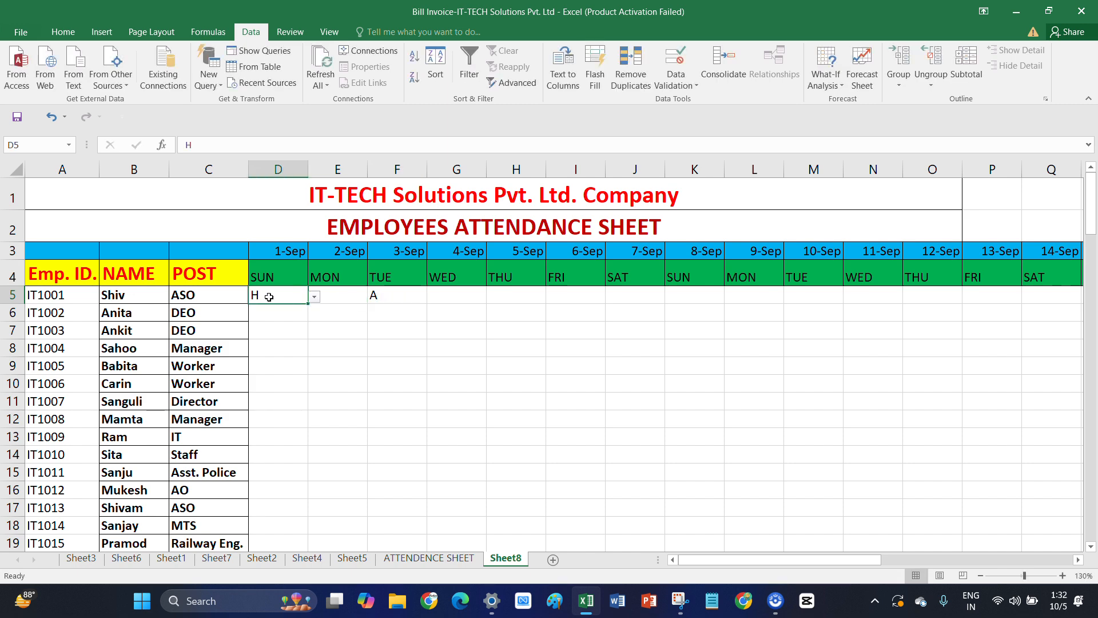
Apply list data validation to D5:F5 with source =$D$5:$F$5, without extending the existing validation settings
{"action": "left_click_drag", "start_coordinate": [276, 299], "coordinate": [390, 298]}
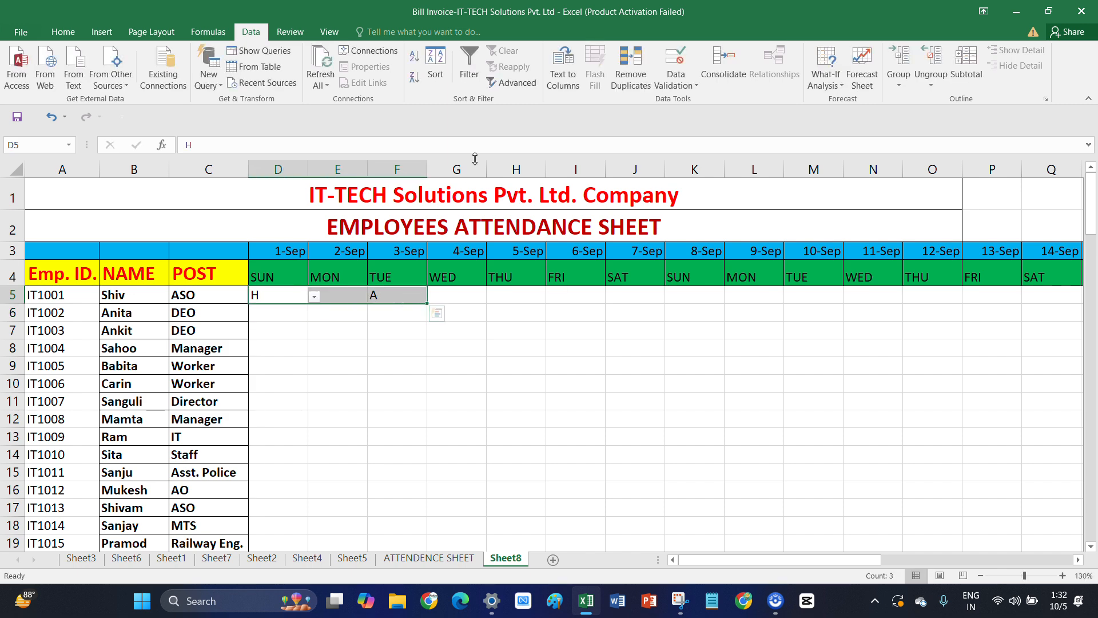
{"action": "left_click", "coordinate": [675, 80]}
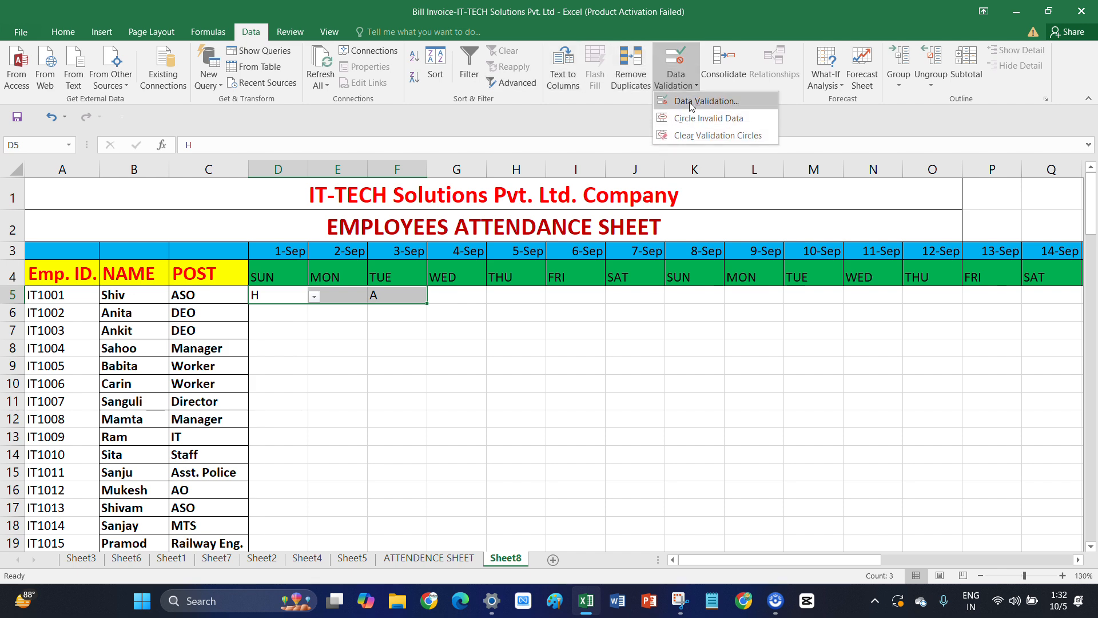
{"action": "left_click", "coordinate": [693, 103]}
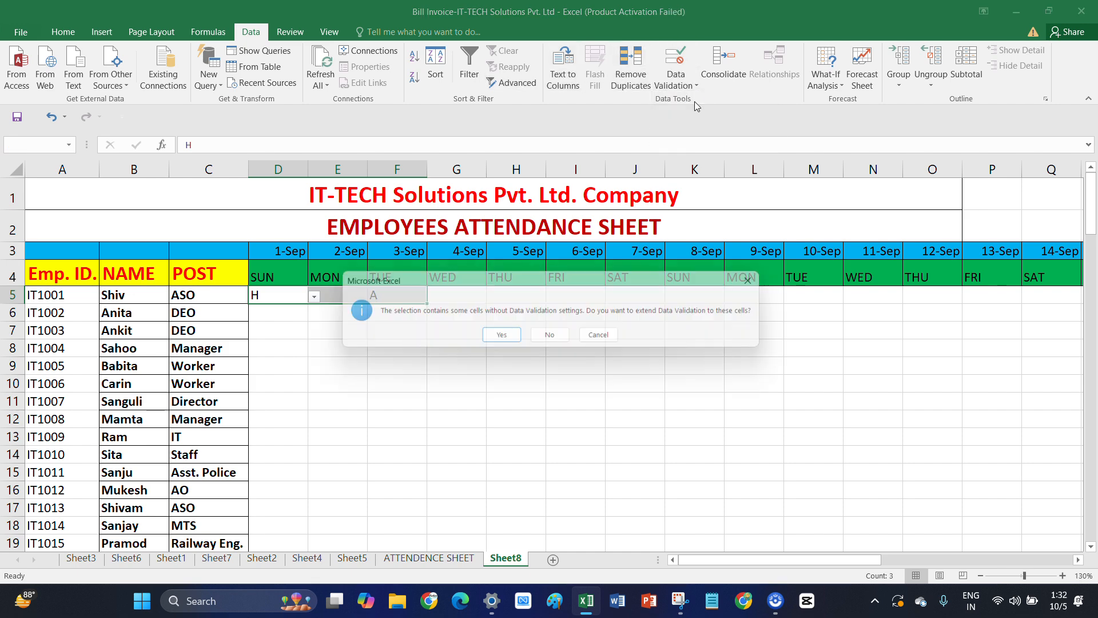
{"action": "left_click", "coordinate": [553, 339]}
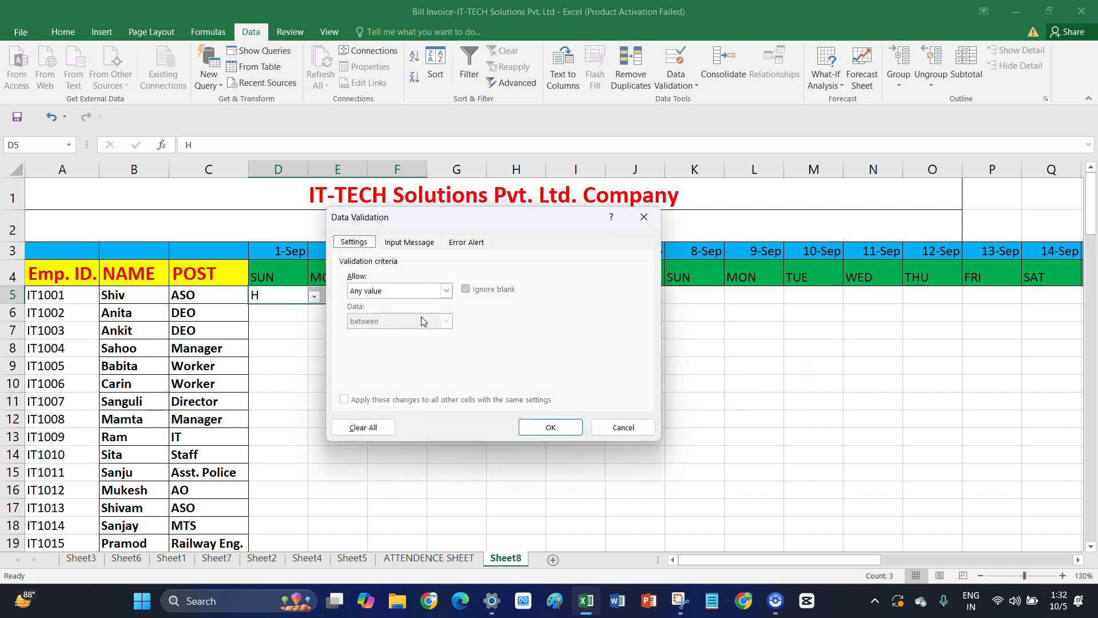
{"action": "left_click", "coordinate": [446, 290]}
{"action": "left_click", "coordinate": [356, 333]}
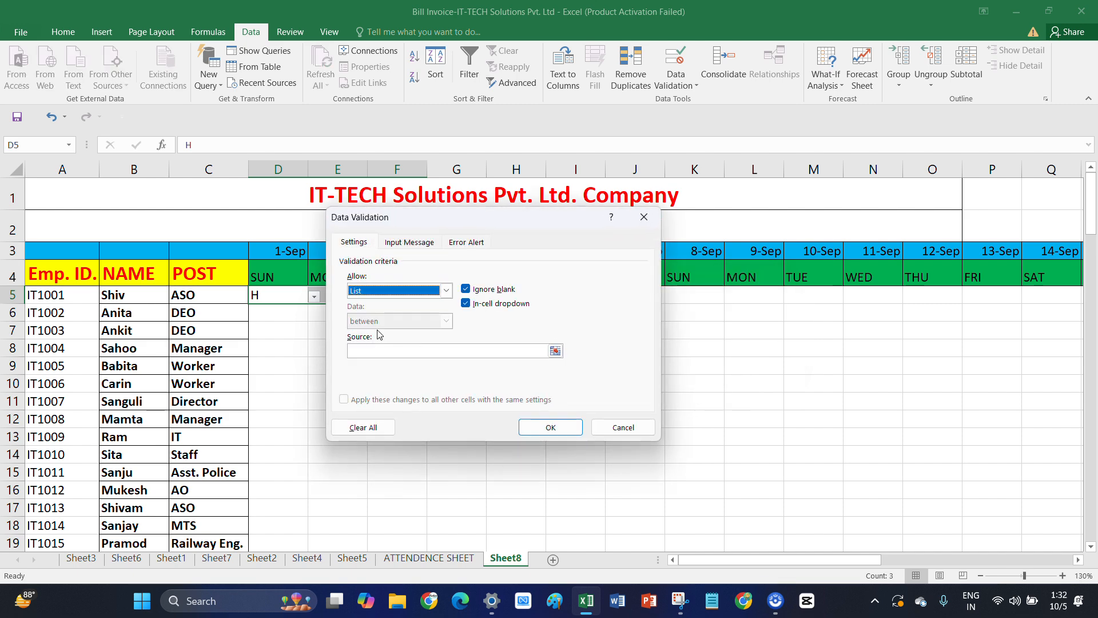
{"action": "left_click", "coordinate": [367, 351]}
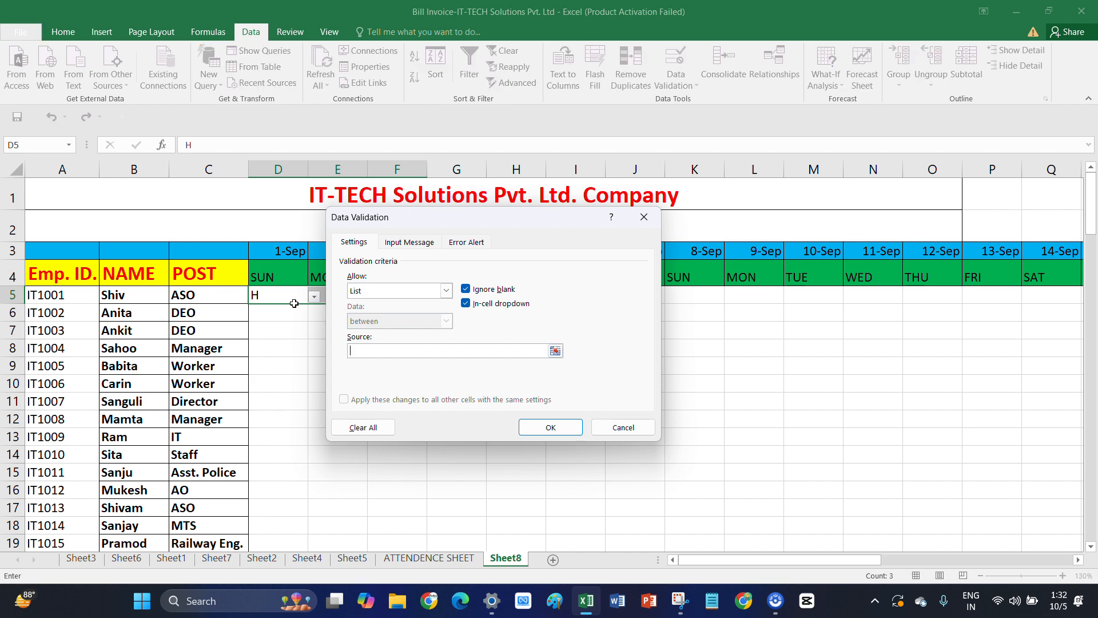
{"action": "left_click_drag", "start_coordinate": [280, 298], "coordinate": [383, 297]}
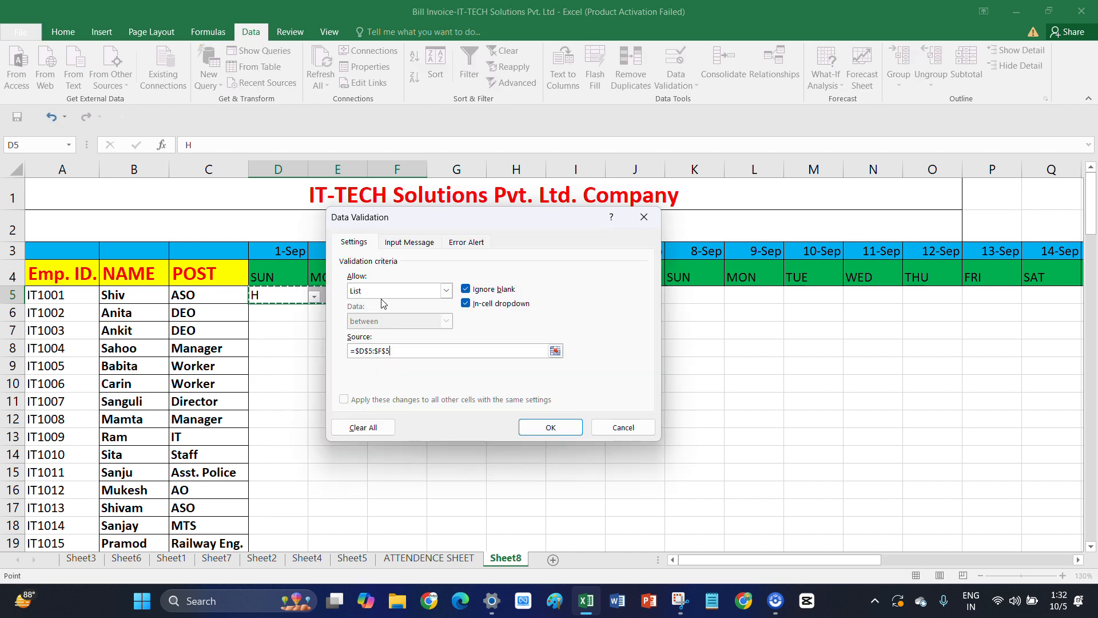
{"action": "left_click", "coordinate": [534, 425]}
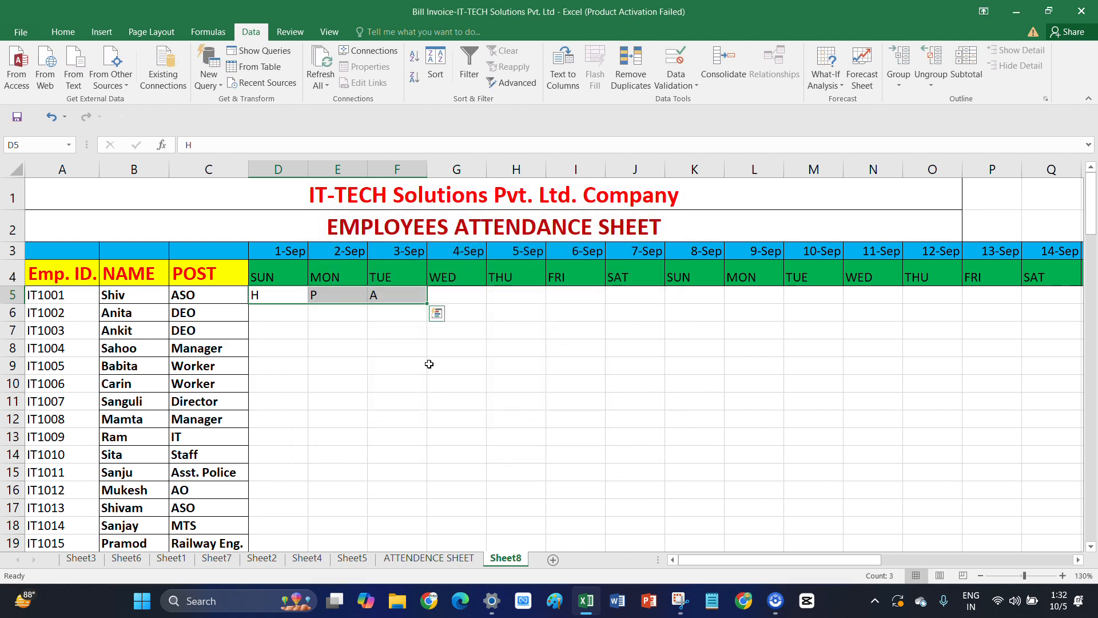
Check the dropdown choices offered in cell F5 and leave its entry as it is
{"action": "left_click", "coordinate": [458, 300]}
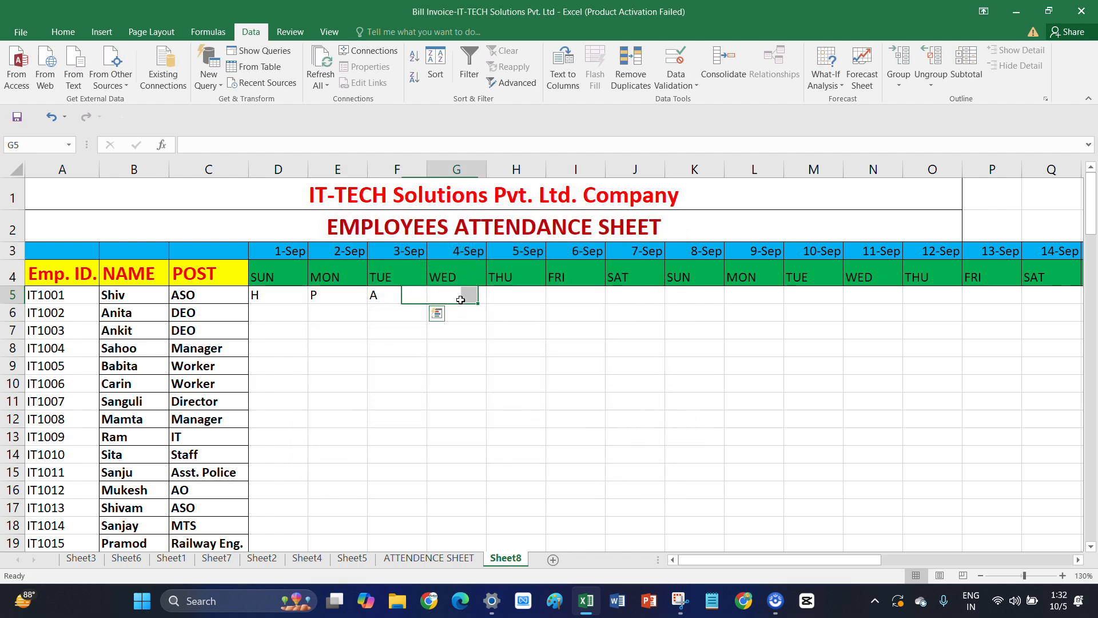
{"action": "left_click", "coordinate": [396, 298]}
{"action": "left_click", "coordinate": [433, 297]}
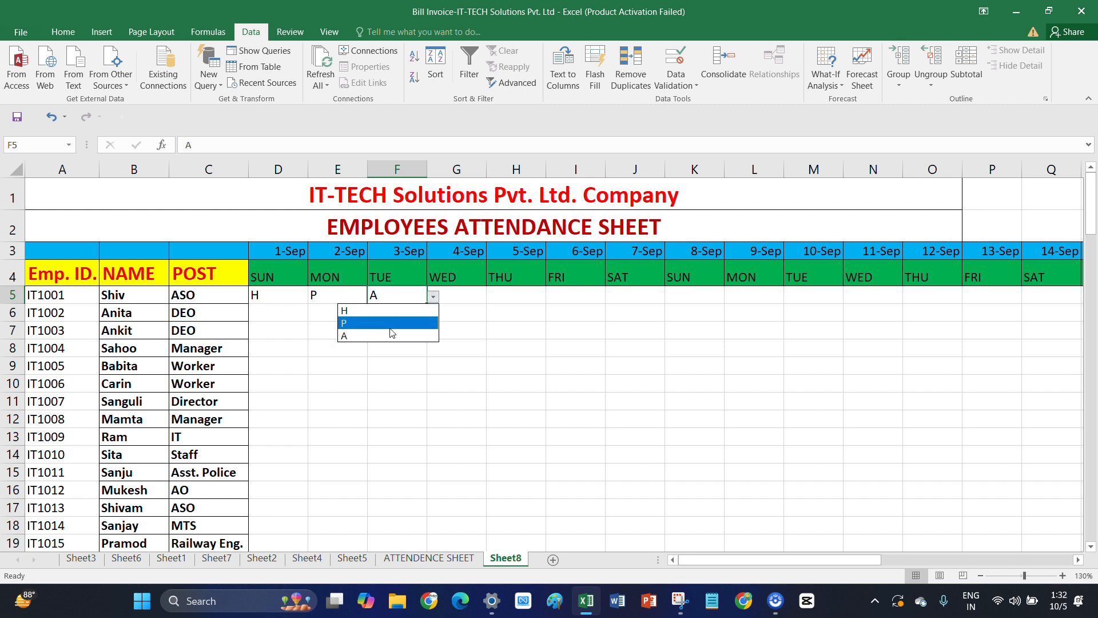
{"action": "key", "text": "Escape"}
{"action": "left_click_drag", "start_coordinate": [263, 296], "coordinate": [694, 443]}
{"action": "left_click", "coordinate": [523, 497]}
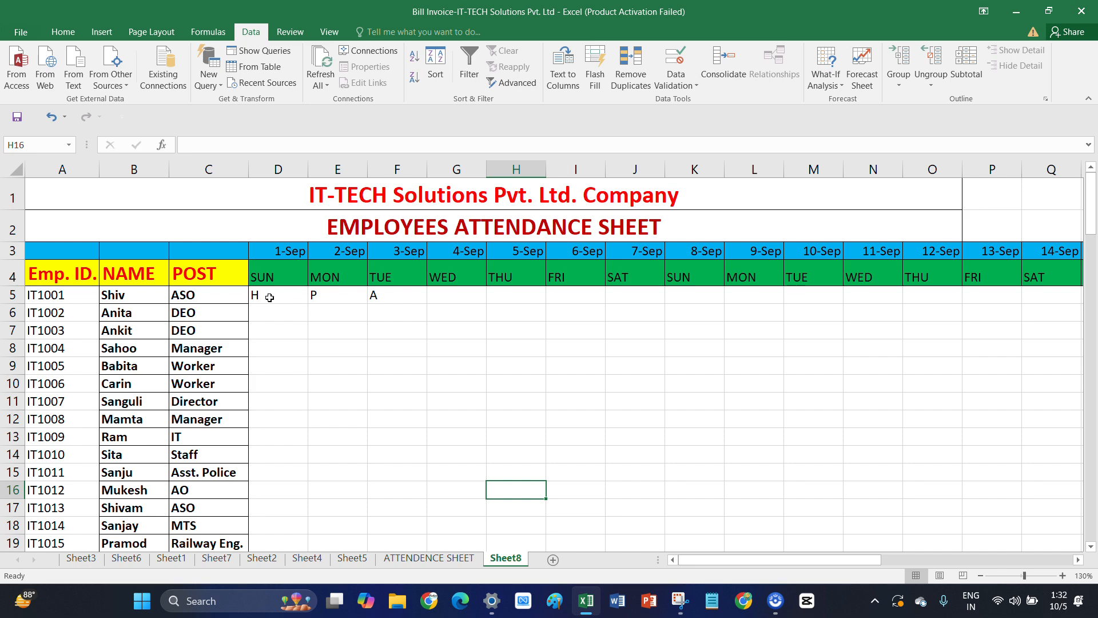
{"action": "left_click_drag", "start_coordinate": [263, 295], "coordinate": [171, 370]}
{"action": "scroll", "coordinate": [858, 531], "scroll_direction": "down", "scroll_amount": 3}
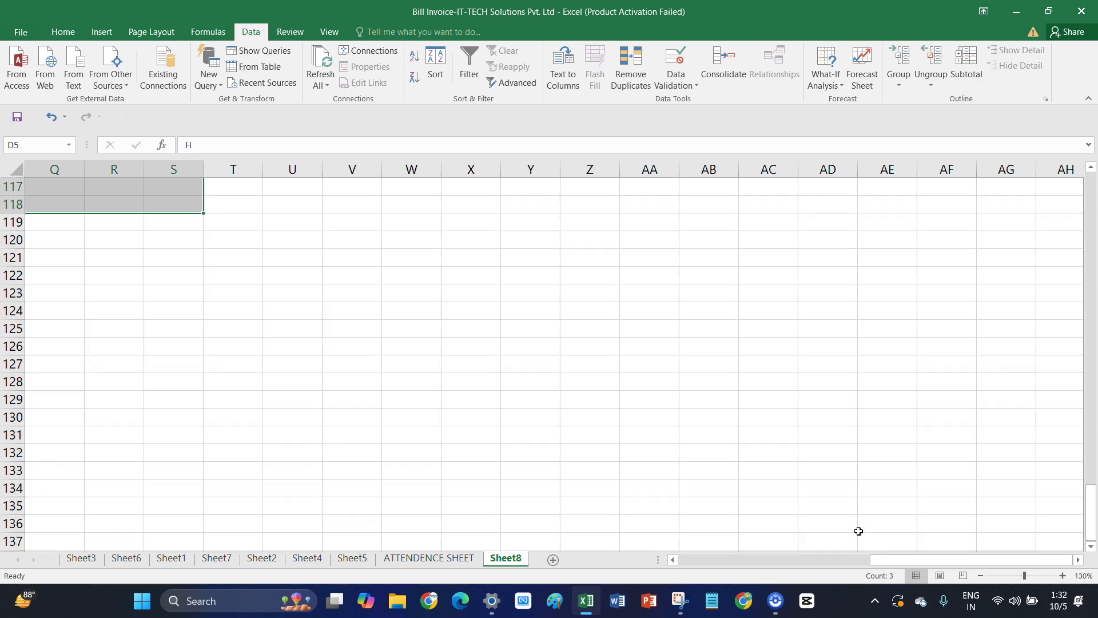
{"action": "scroll", "coordinate": [858, 531], "scroll_direction": "up", "scroll_amount": 3}
{"action": "left_click_drag", "start_coordinate": [937, 563], "coordinate": [735, 567]}
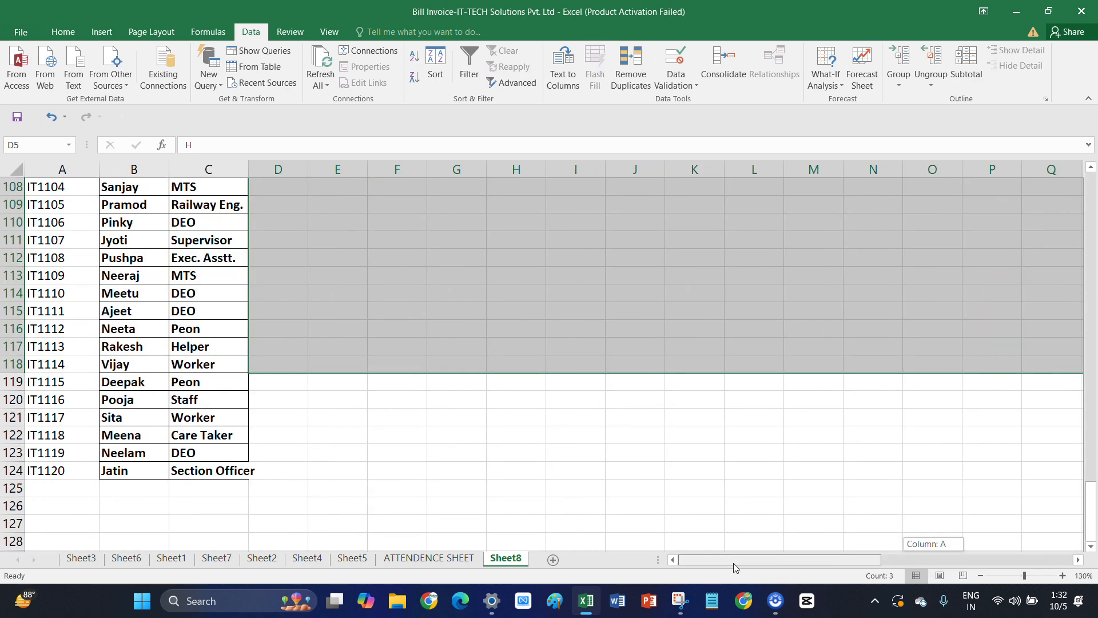
{"action": "scroll", "coordinate": [635, 383], "scroll_direction": "up", "scroll_amount": 20}
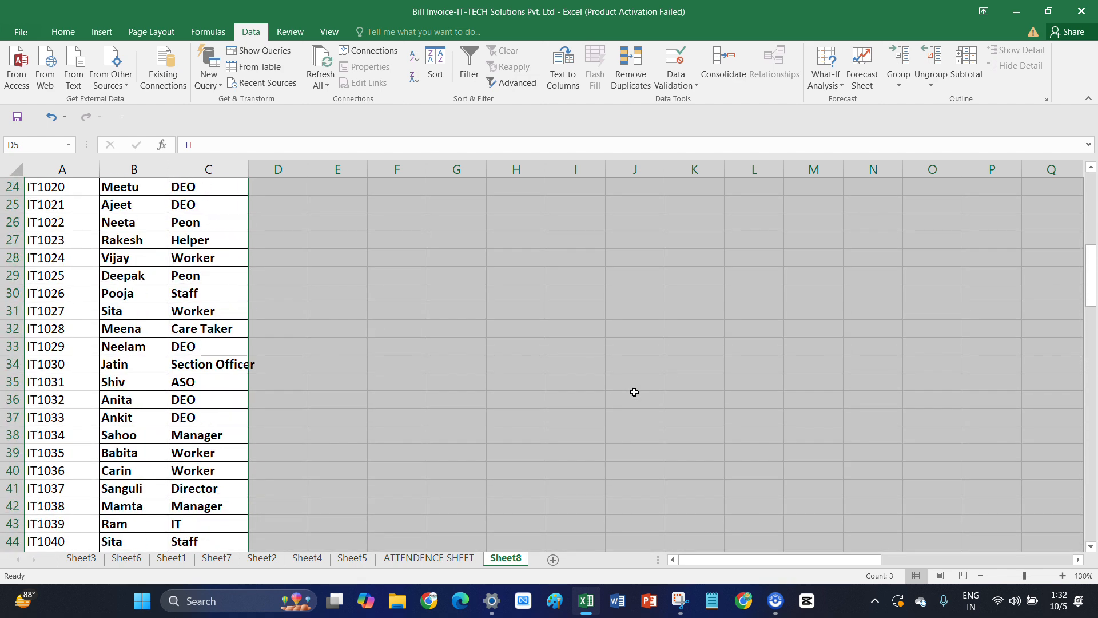
{"action": "scroll", "coordinate": [635, 392], "scroll_direction": "up", "scroll_amount": 8}
{"action": "left_click", "coordinate": [302, 316]}
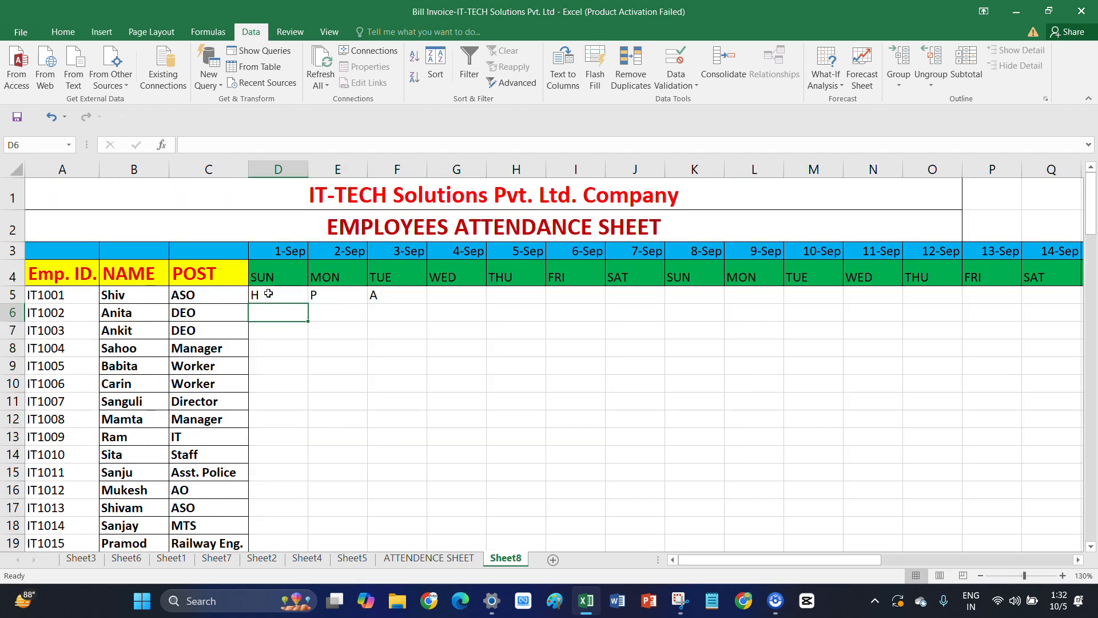
{"action": "left_click_drag", "start_coordinate": [268, 294], "coordinate": [954, 611]}
{"action": "left_click_drag", "start_coordinate": [952, 610], "coordinate": [921, 211]}
{"action": "scroll", "coordinate": [514, 465], "scroll_direction": "up", "scroll_amount": 3}
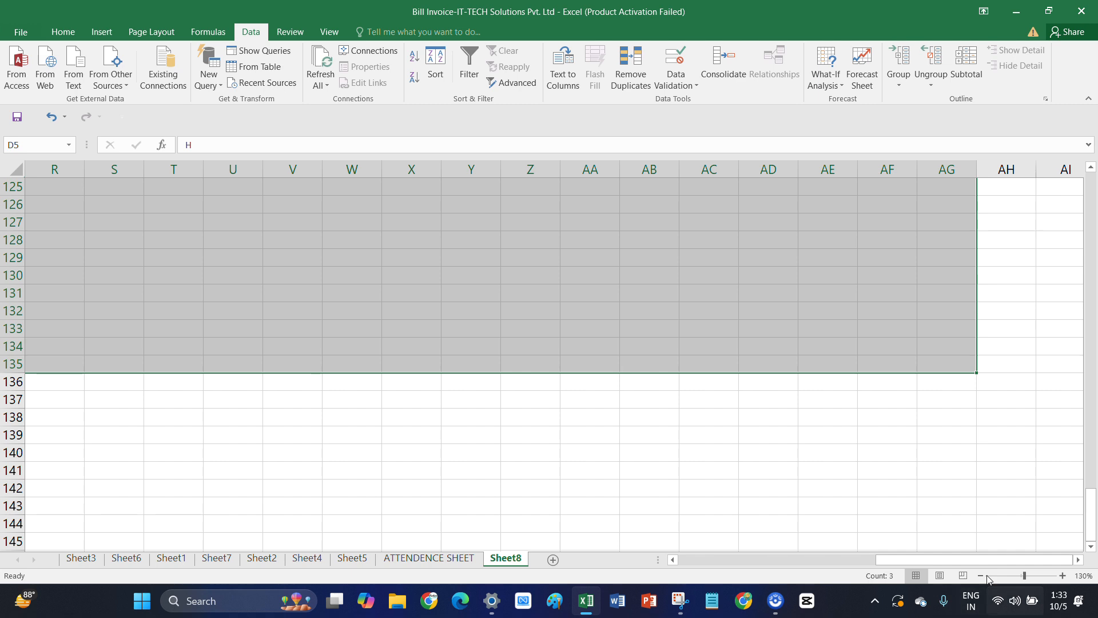
{"action": "left_click_drag", "start_coordinate": [932, 559], "coordinate": [711, 573]}
{"action": "scroll", "coordinate": [505, 378], "scroll_direction": "up", "scroll_amount": 4}
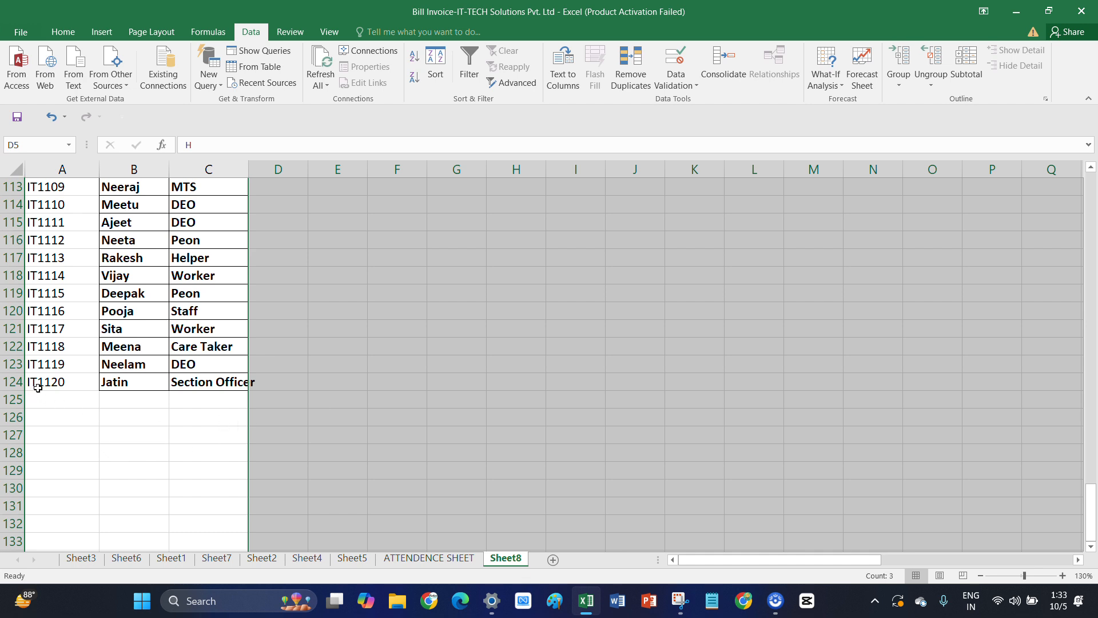
{"action": "scroll", "coordinate": [526, 450], "scroll_direction": "up", "scroll_amount": 14}
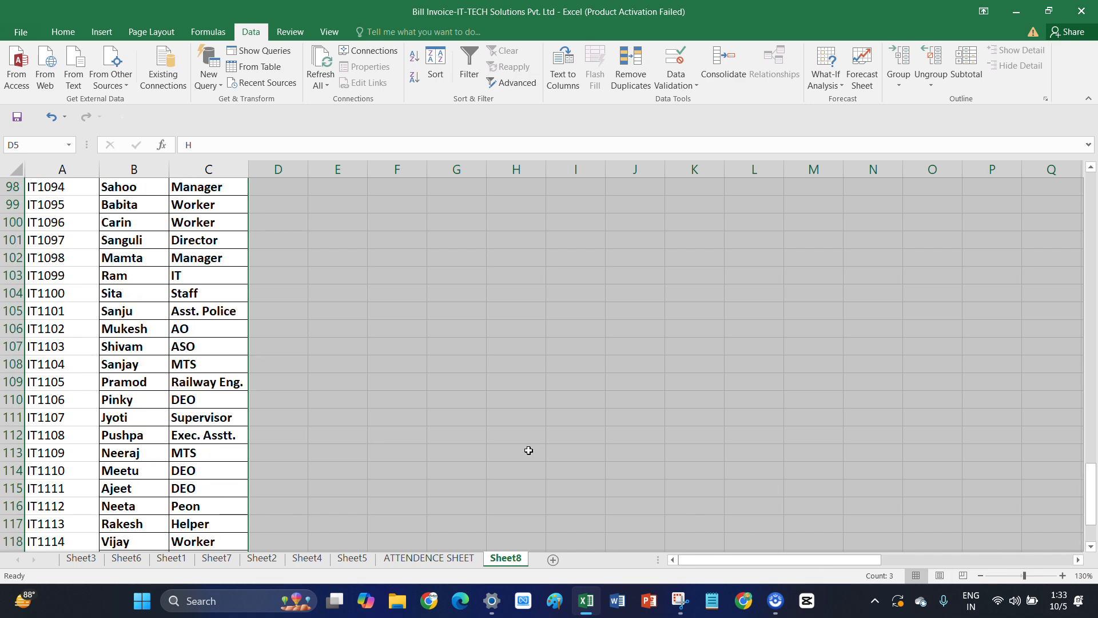
{"action": "scroll", "coordinate": [528, 450], "scroll_direction": "up", "scroll_amount": 20}
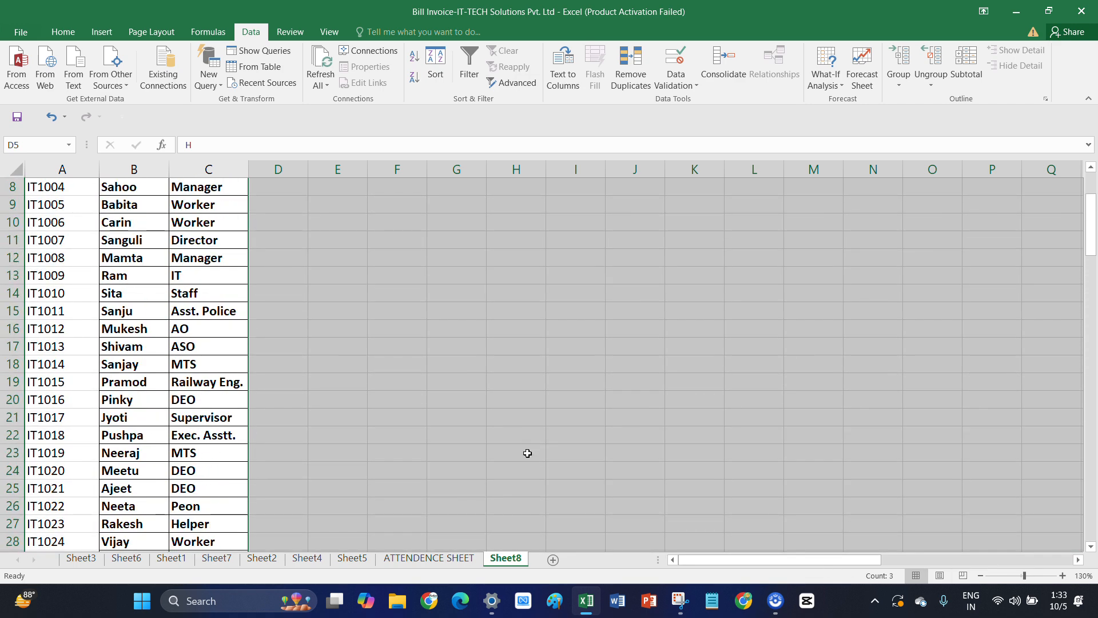
Extend the list data validation with source =$D$5:$F$5 to all attendance cells in D5:AG124
{"action": "left_click_drag", "start_coordinate": [292, 295], "coordinate": [240, 472]}
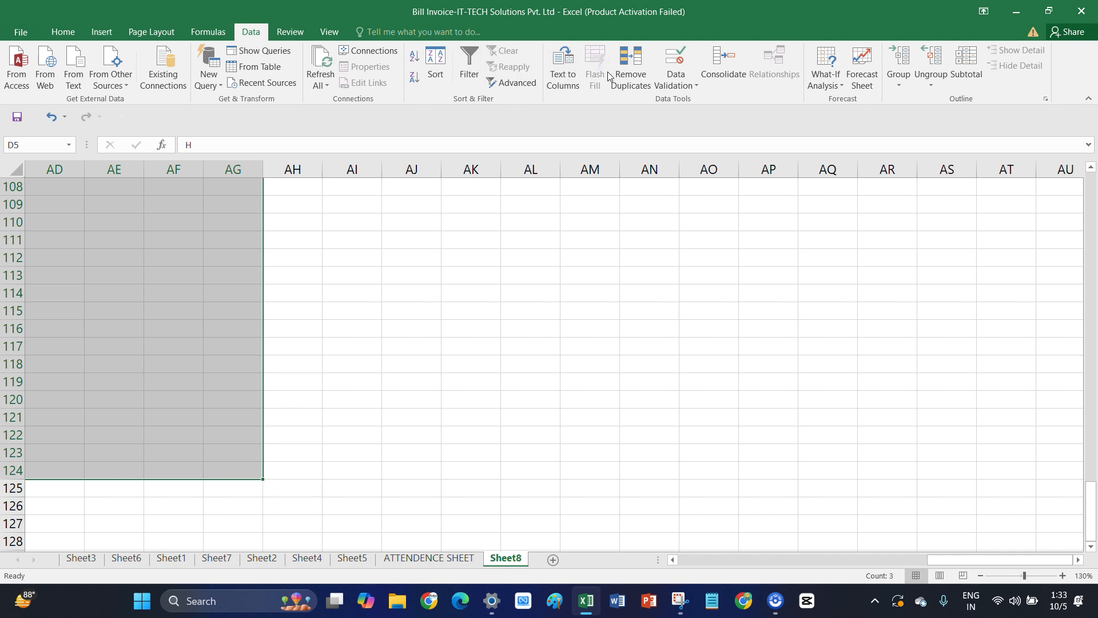
{"action": "left_click", "coordinate": [677, 79]}
{"action": "left_click", "coordinate": [702, 104]}
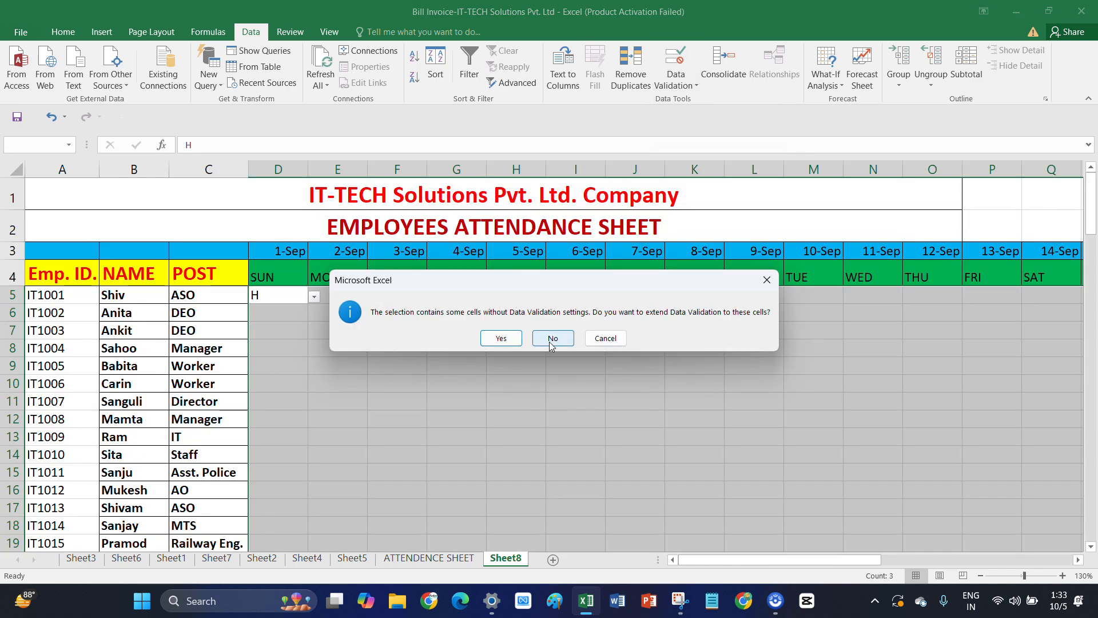
{"action": "left_click", "coordinate": [501, 339]}
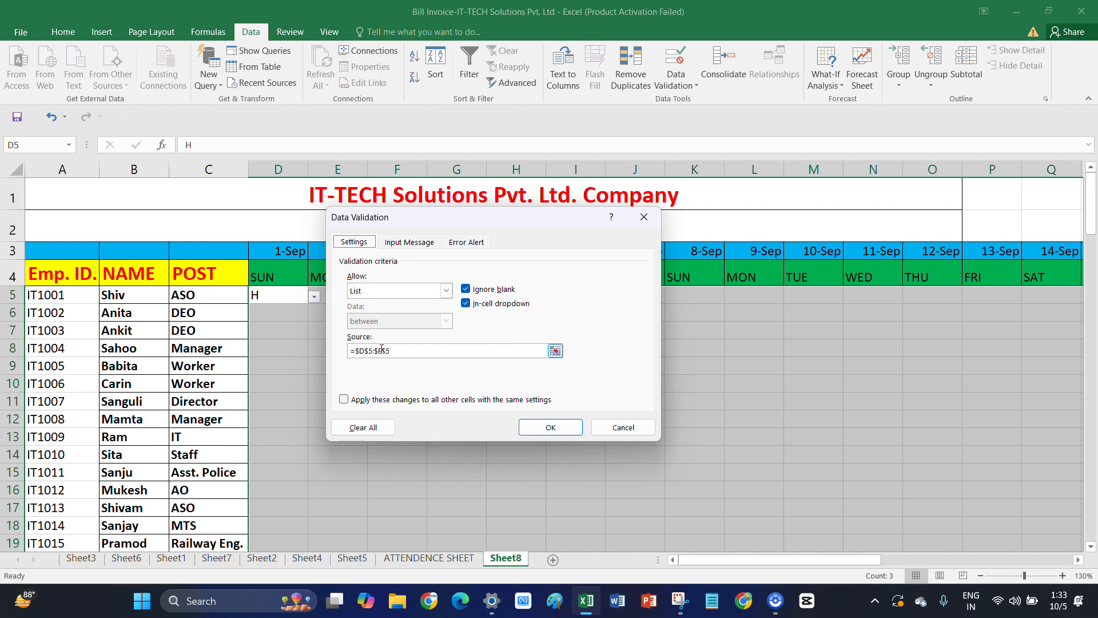
{"action": "left_click", "coordinate": [535, 426]}
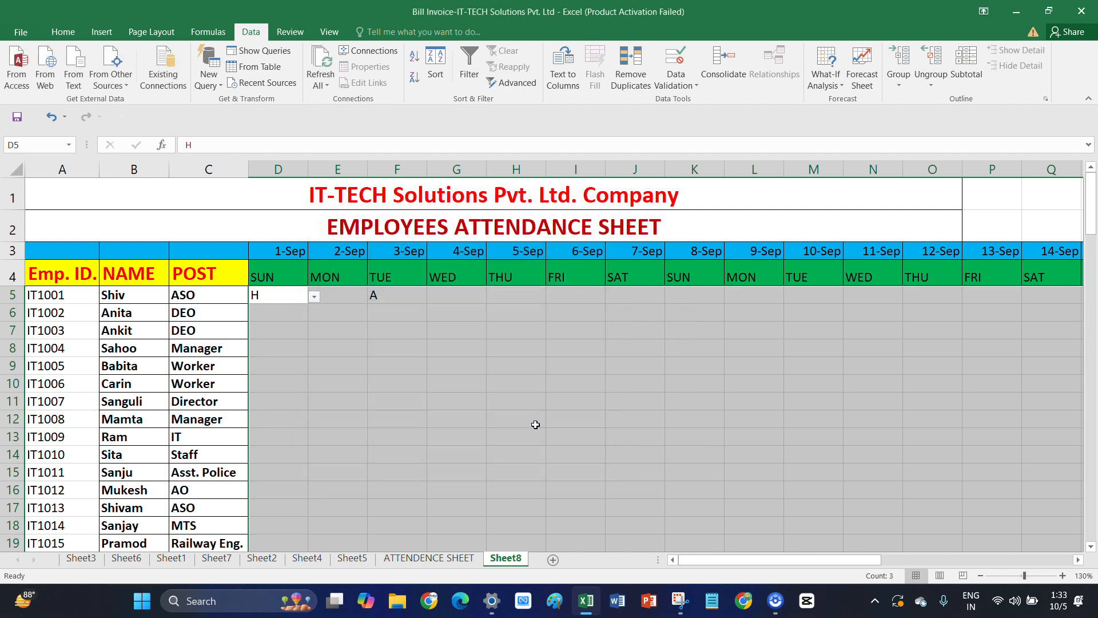
Check the dropdown choices offered in cell G5 and leave the cell empty
{"action": "left_click", "coordinate": [509, 324]}
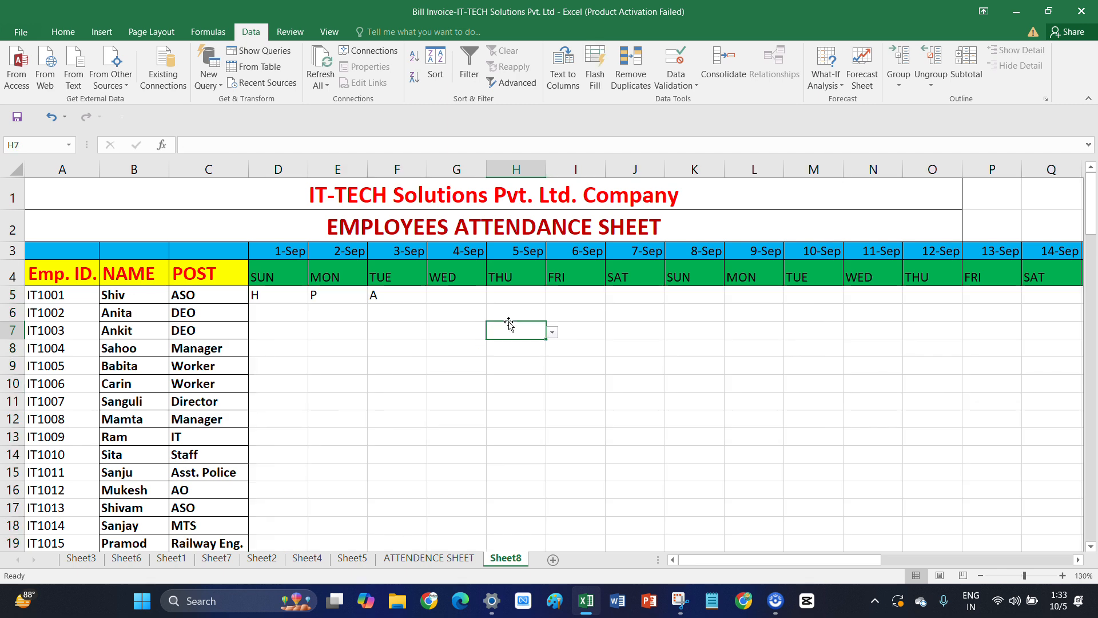
{"action": "left_click", "coordinate": [413, 301]}
{"action": "left_click", "coordinate": [465, 297]}
{"action": "left_click", "coordinate": [492, 296]}
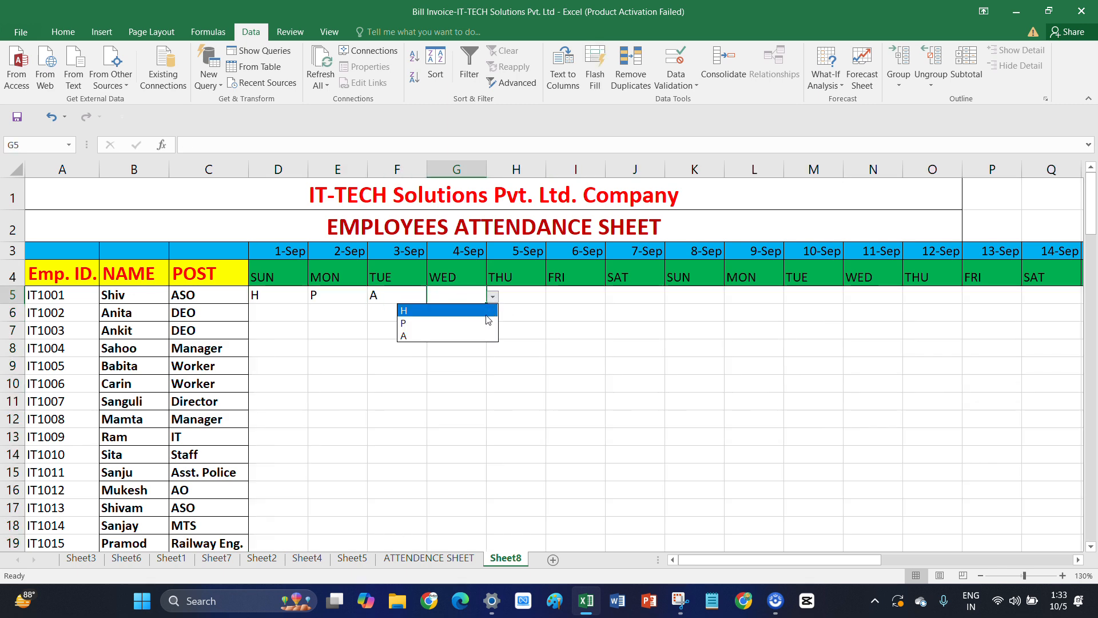
{"action": "key", "text": "Escape"}
Choose H from the dropdown in cell D6 and fill it down to D124 for the 1-Sep Sunday
{"action": "left_click", "coordinate": [278, 293]}
{"action": "left_click", "coordinate": [278, 320]}
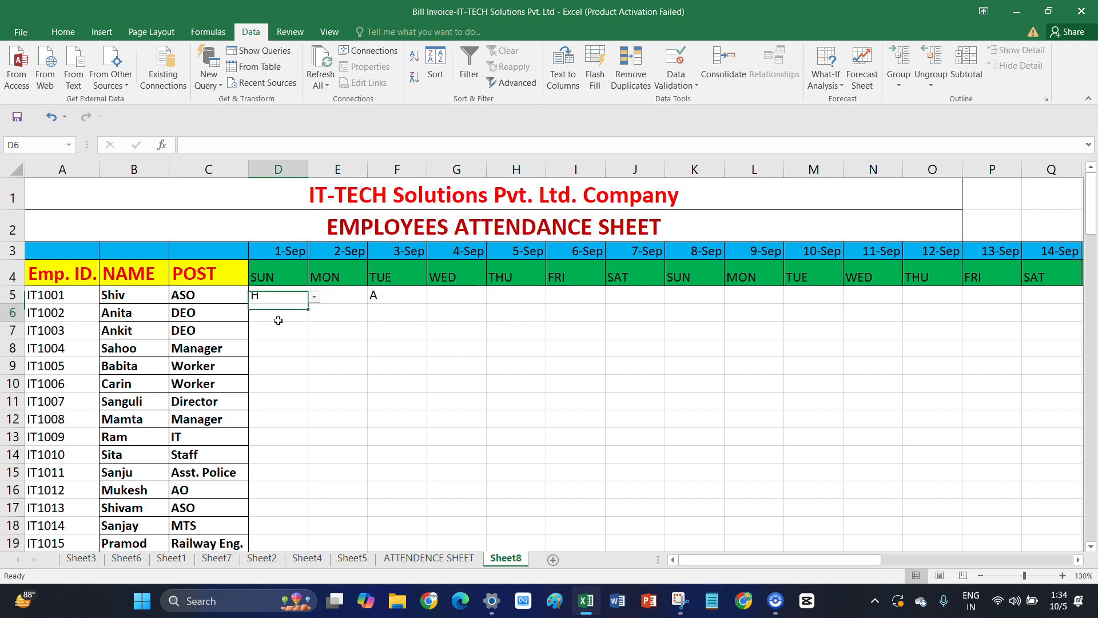
{"action": "left_click", "coordinate": [318, 317]}
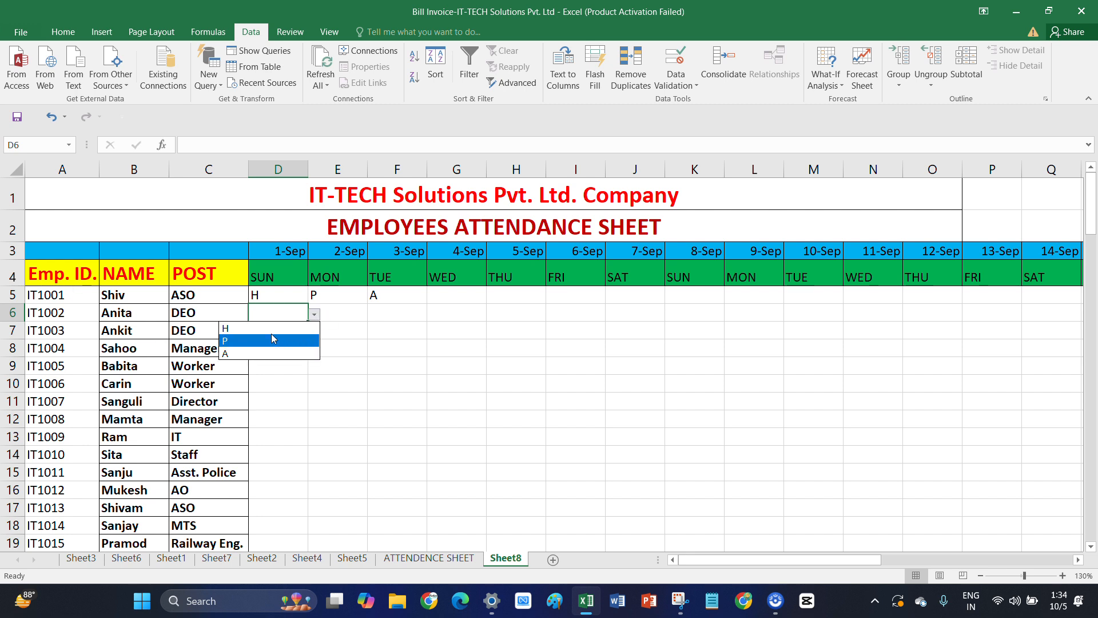
{"action": "left_click", "coordinate": [293, 330]}
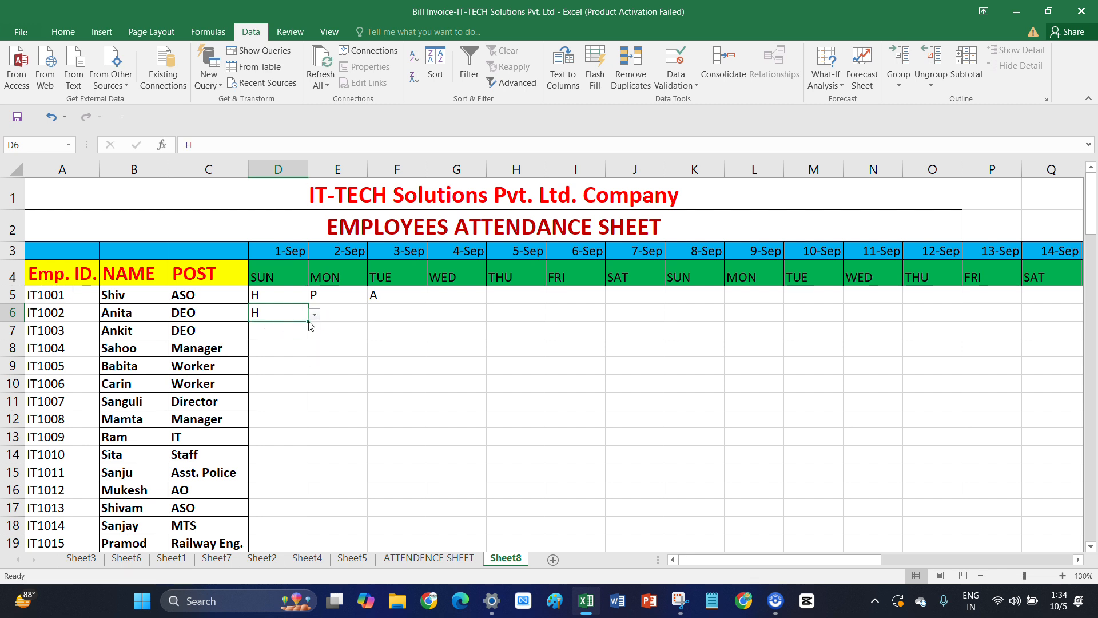
{"action": "left_click_drag", "start_coordinate": [308, 323], "coordinate": [289, 436]}
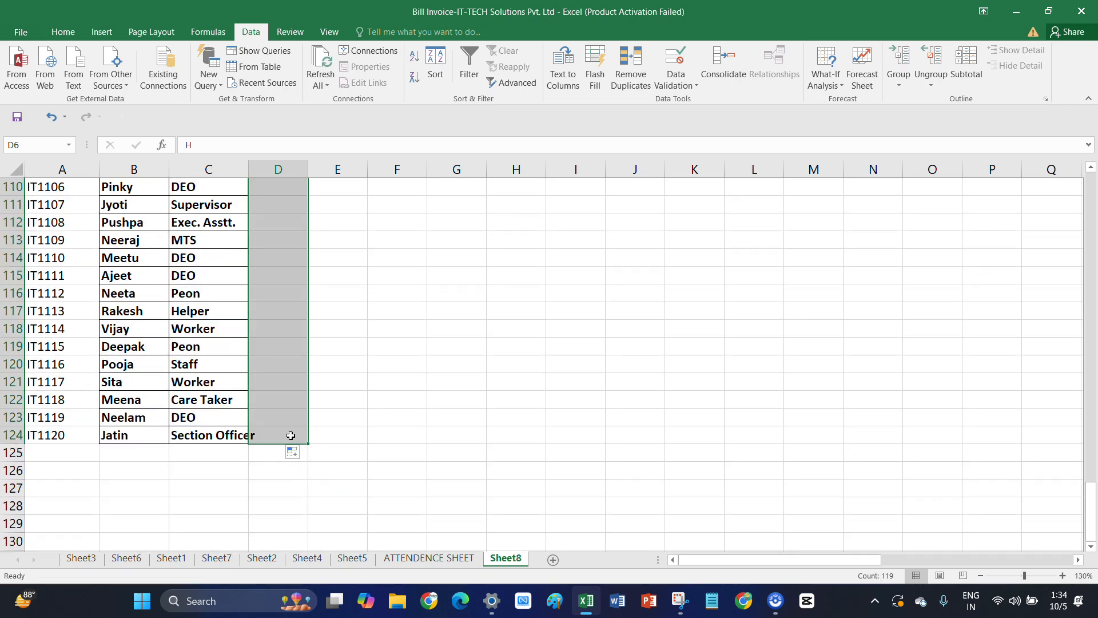
{"action": "scroll", "coordinate": [414, 415], "scroll_direction": "up", "scroll_amount": 20}
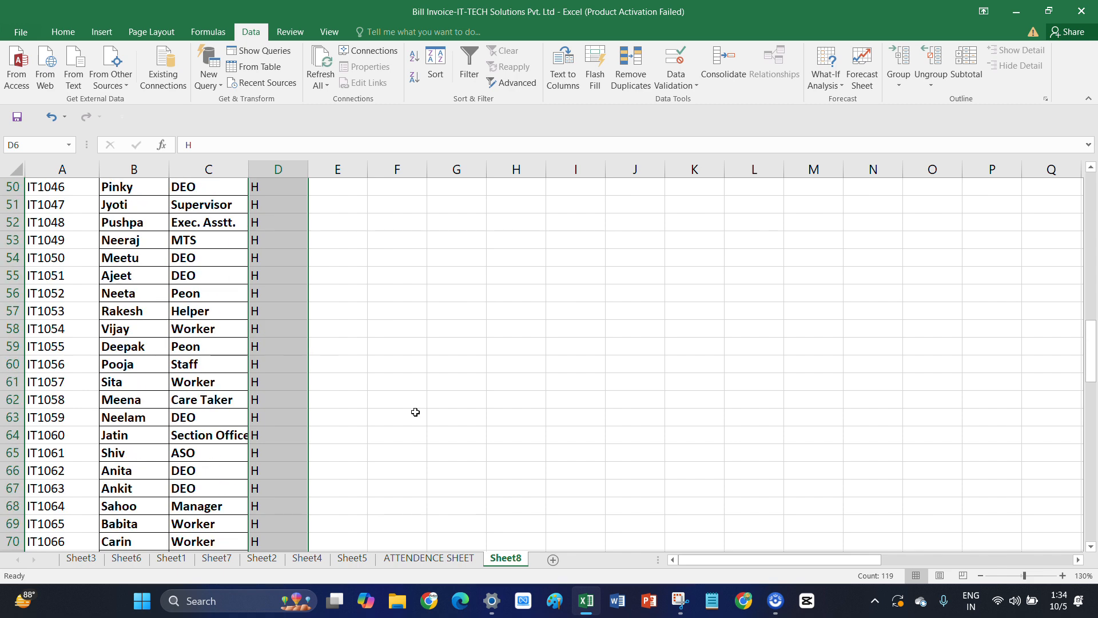
{"action": "scroll", "coordinate": [415, 412], "scroll_direction": "up", "scroll_amount": 7}
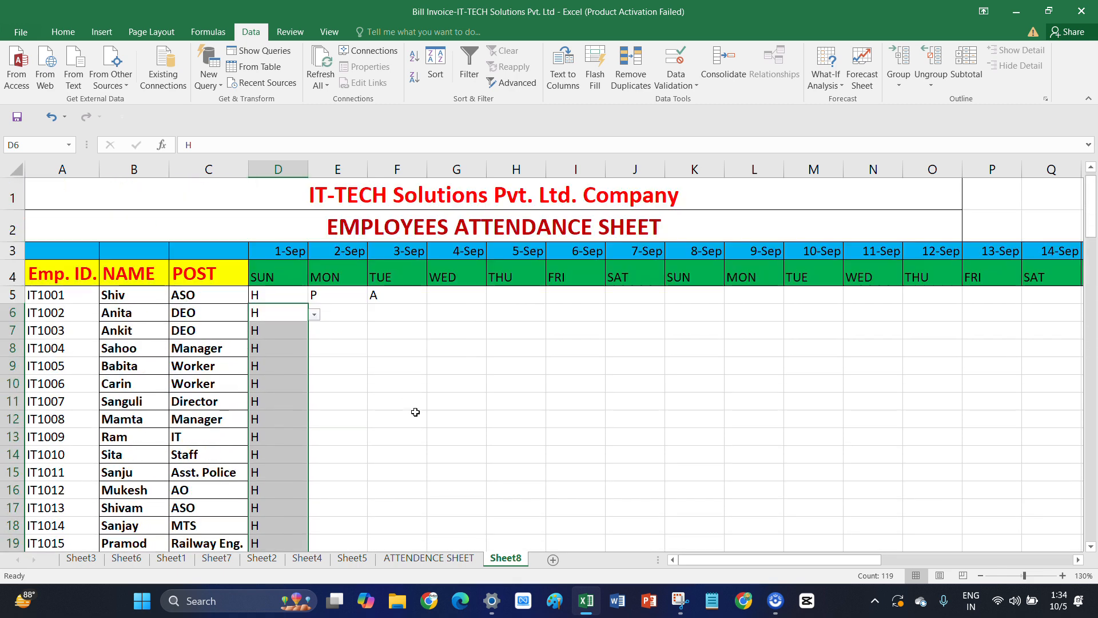
Fill the 1-Sep Sunday attendance cells D5:D124 with the standard red color
{"action": "left_click", "coordinate": [283, 293]}
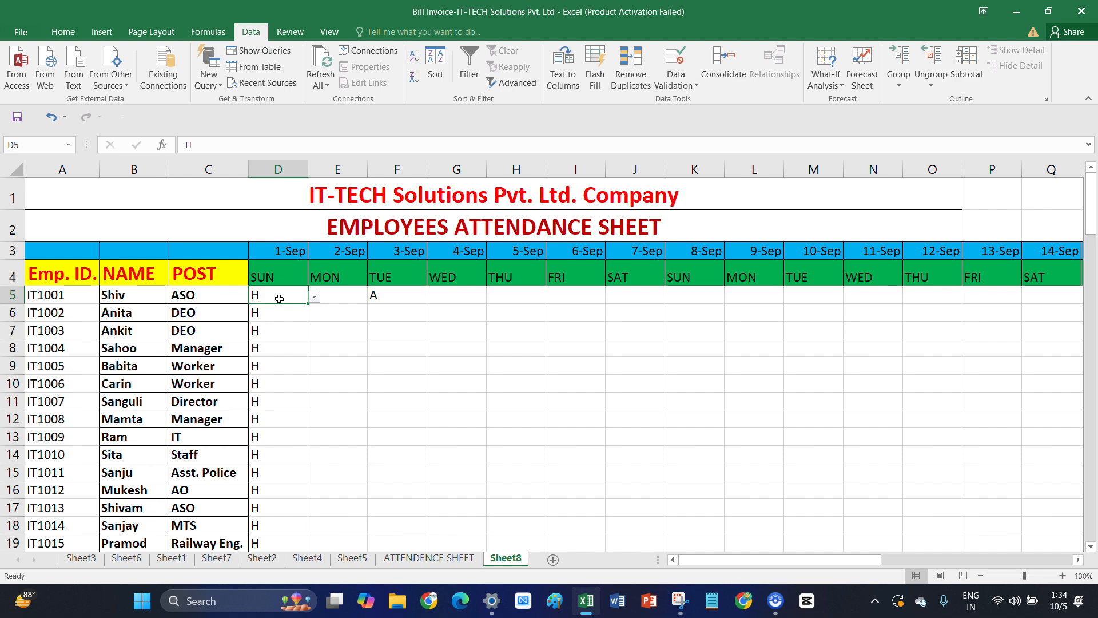
{"action": "left_click_drag", "start_coordinate": [279, 298], "coordinate": [276, 416]}
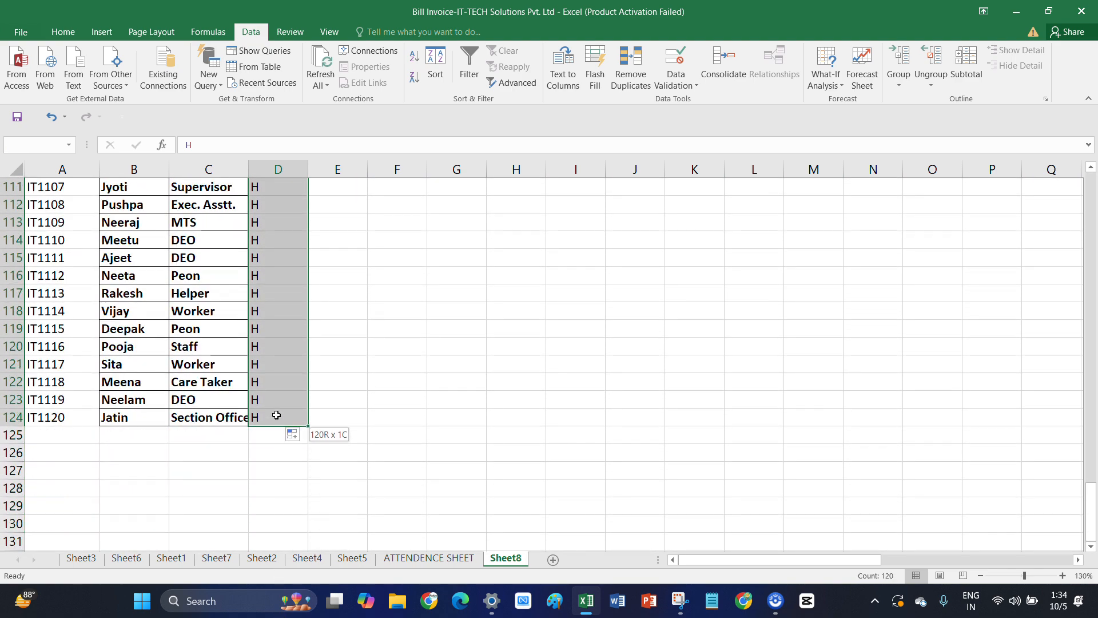
{"action": "scroll", "coordinate": [251, 340], "scroll_direction": "up", "scroll_amount": 10}
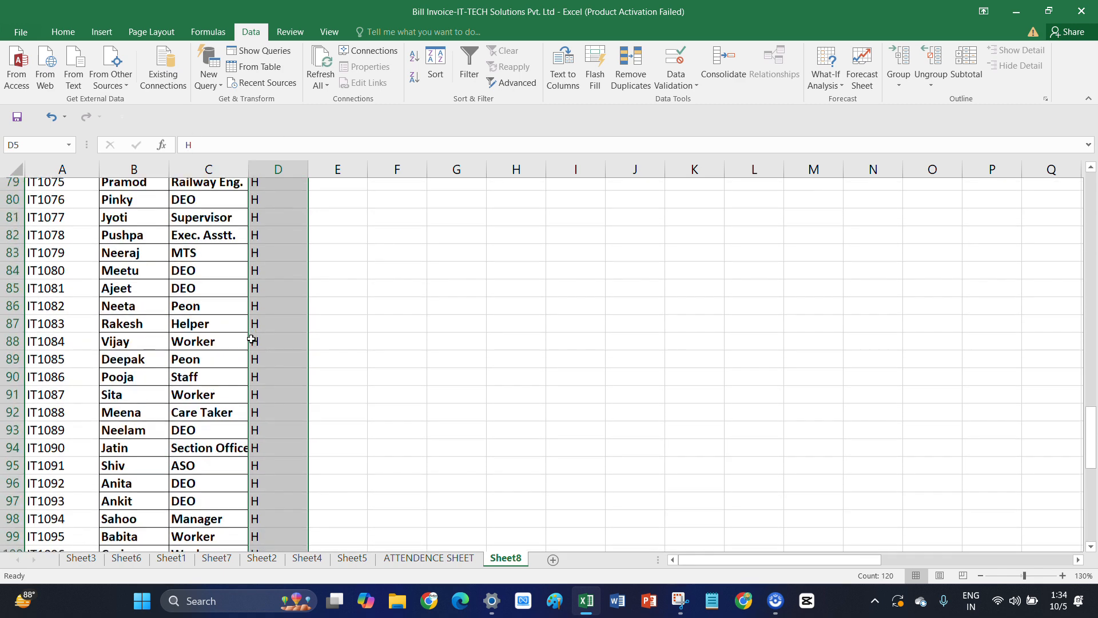
{"action": "scroll", "coordinate": [252, 340], "scroll_direction": "up", "scroll_amount": 20}
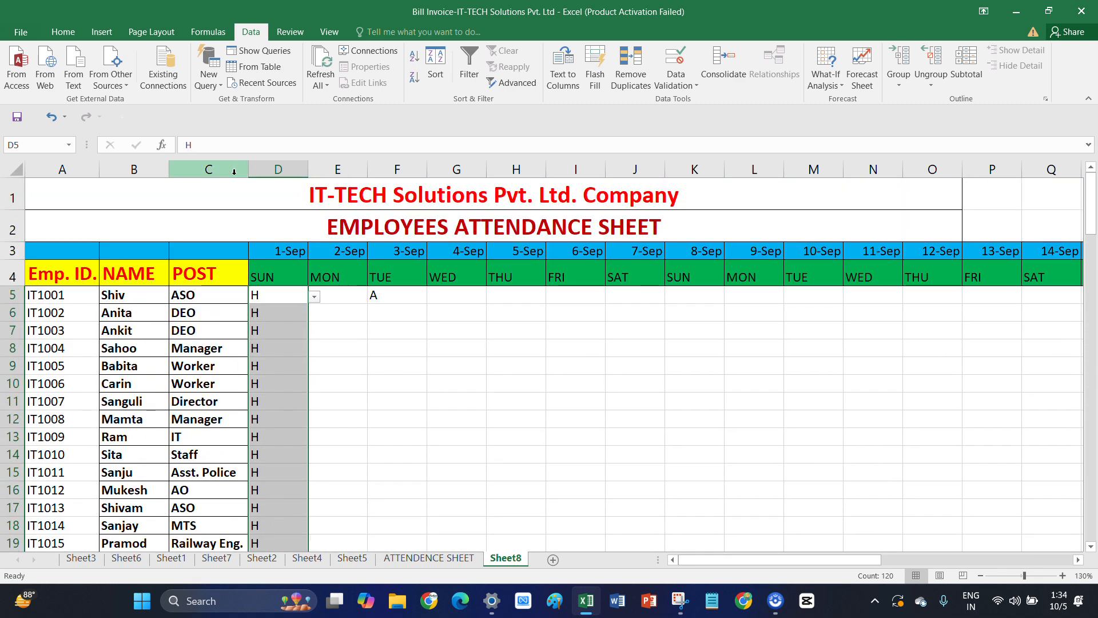
{"action": "left_click", "coordinate": [63, 32]}
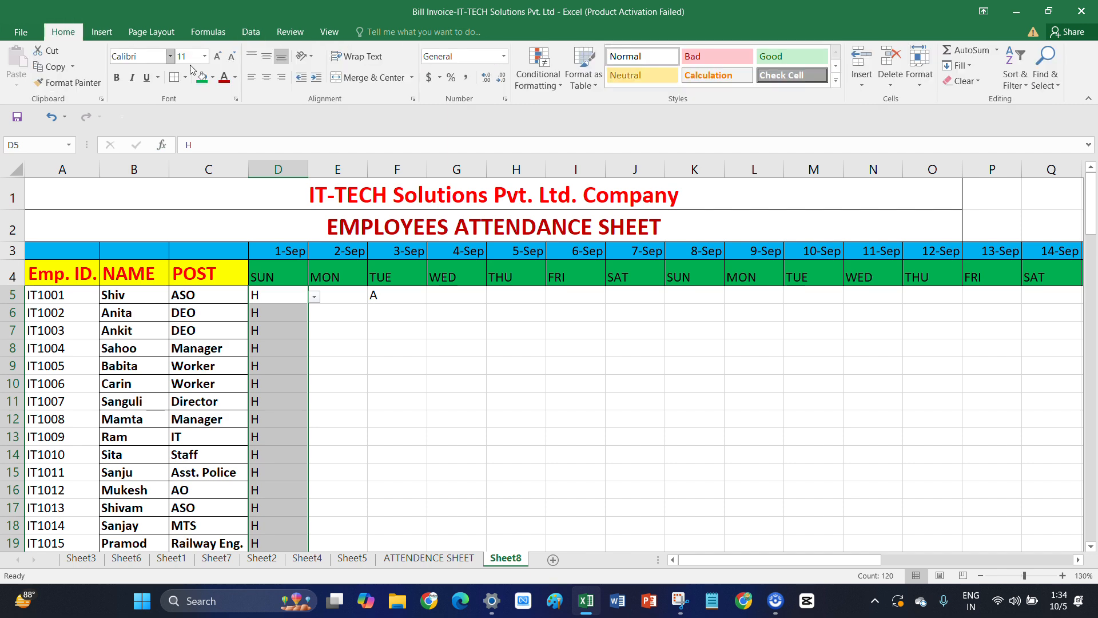
{"action": "left_click", "coordinate": [211, 83]}
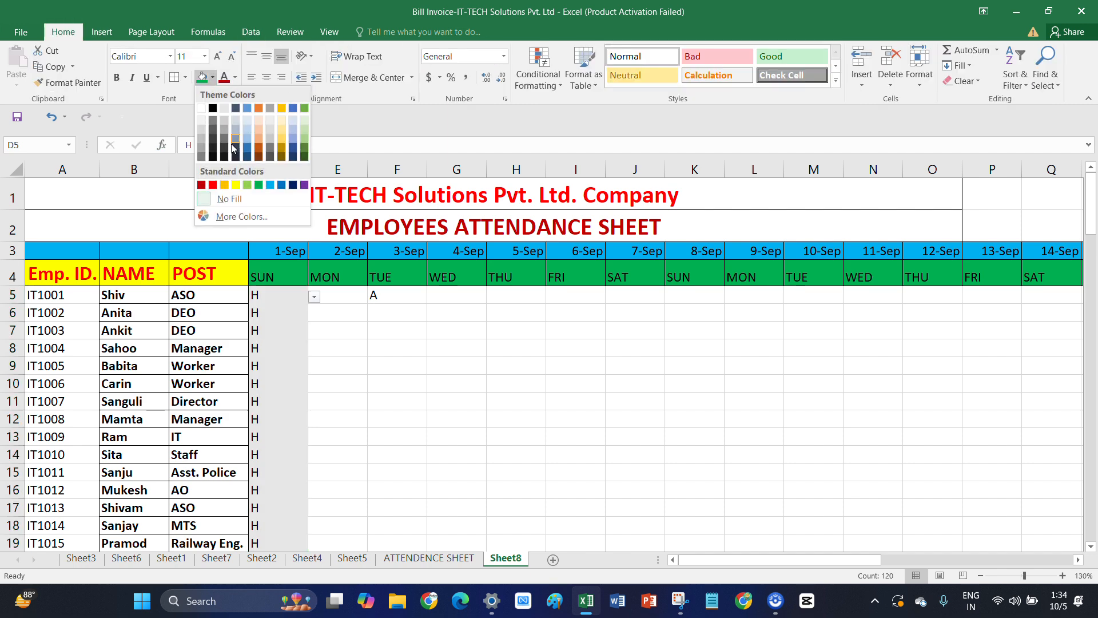
{"action": "left_click", "coordinate": [212, 185]}
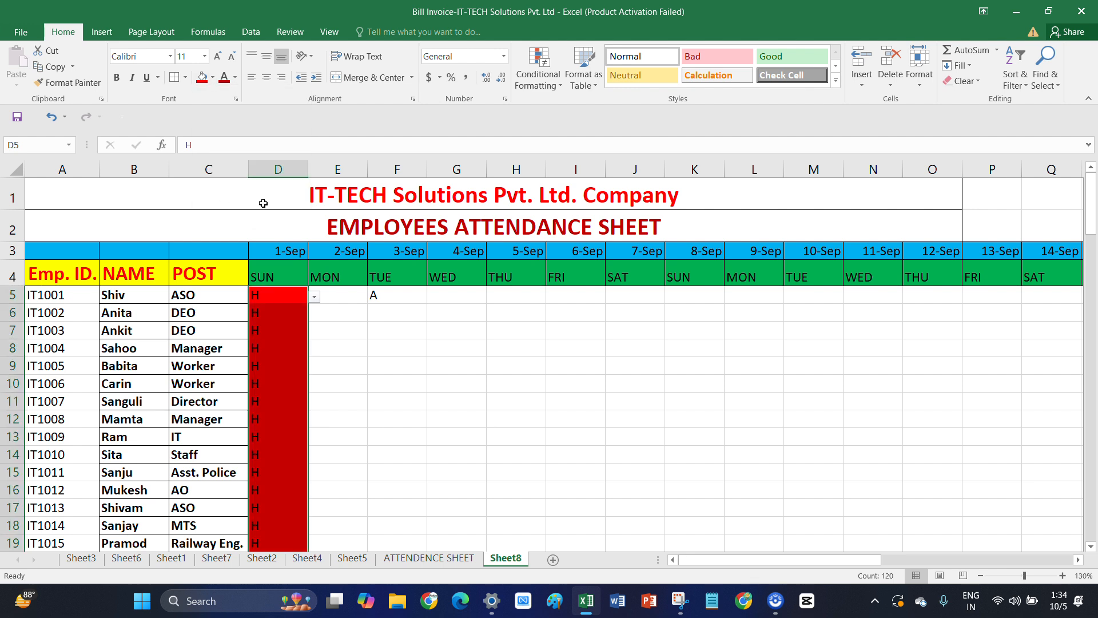
Apply All Borders to the whole attendance grid D5:AG124
{"action": "left_click", "coordinate": [284, 299]}
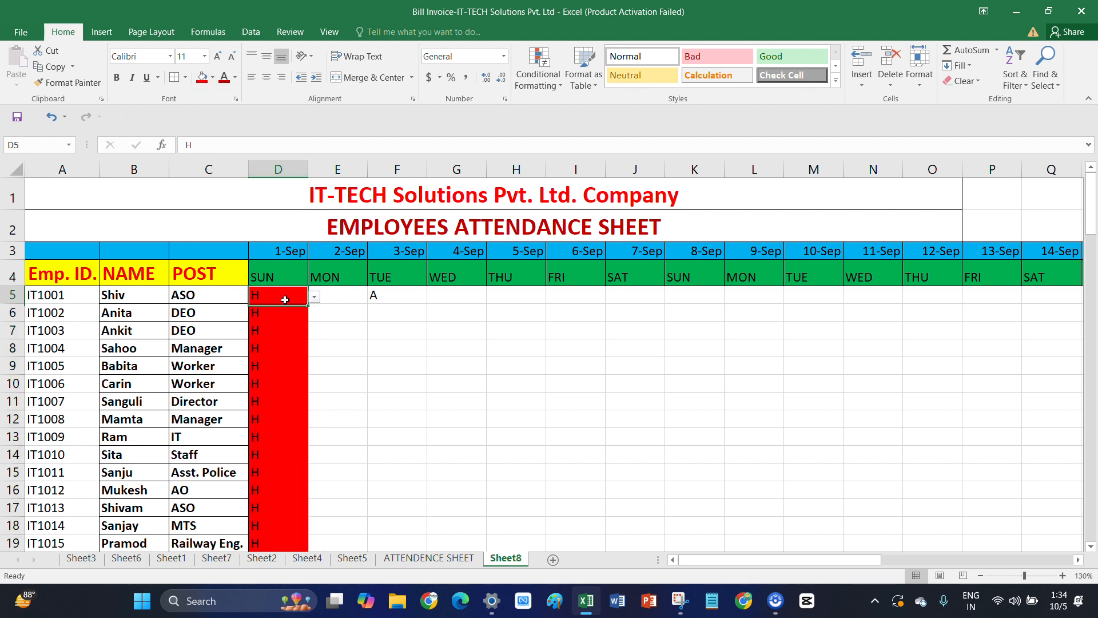
{"action": "left_click_drag", "start_coordinate": [279, 296], "coordinate": [864, 452]}
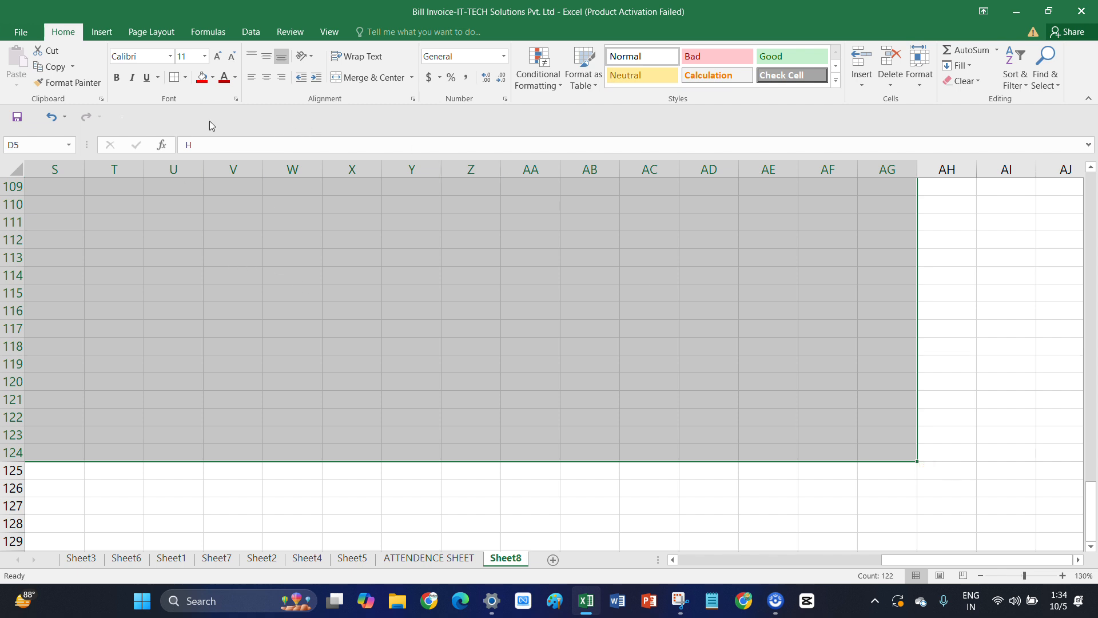
{"action": "left_click", "coordinate": [185, 77]}
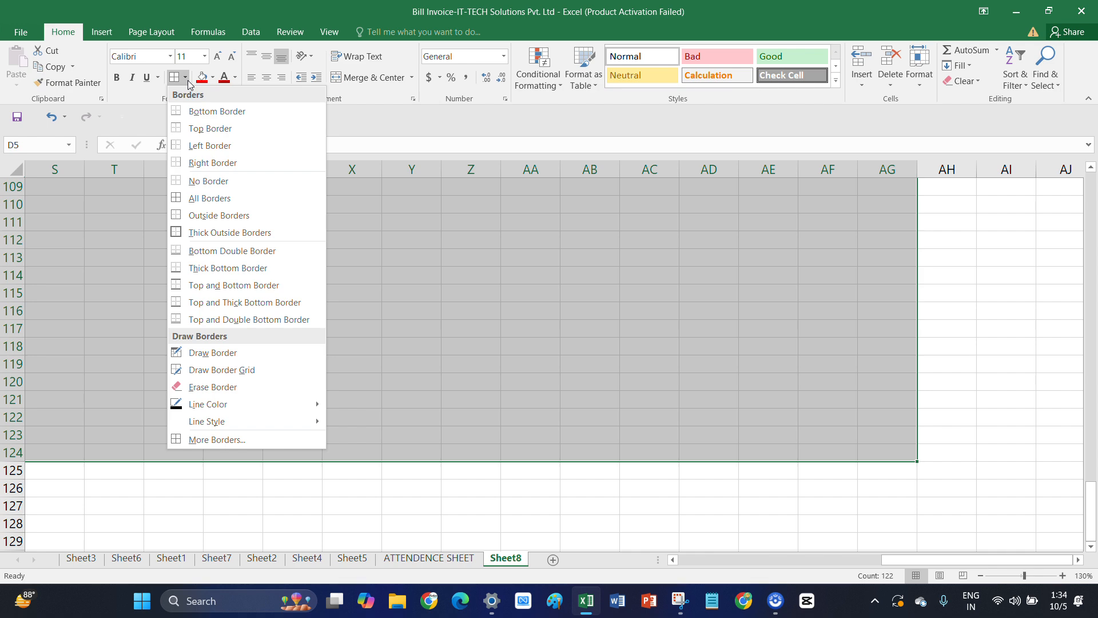
{"action": "left_click", "coordinate": [221, 203]}
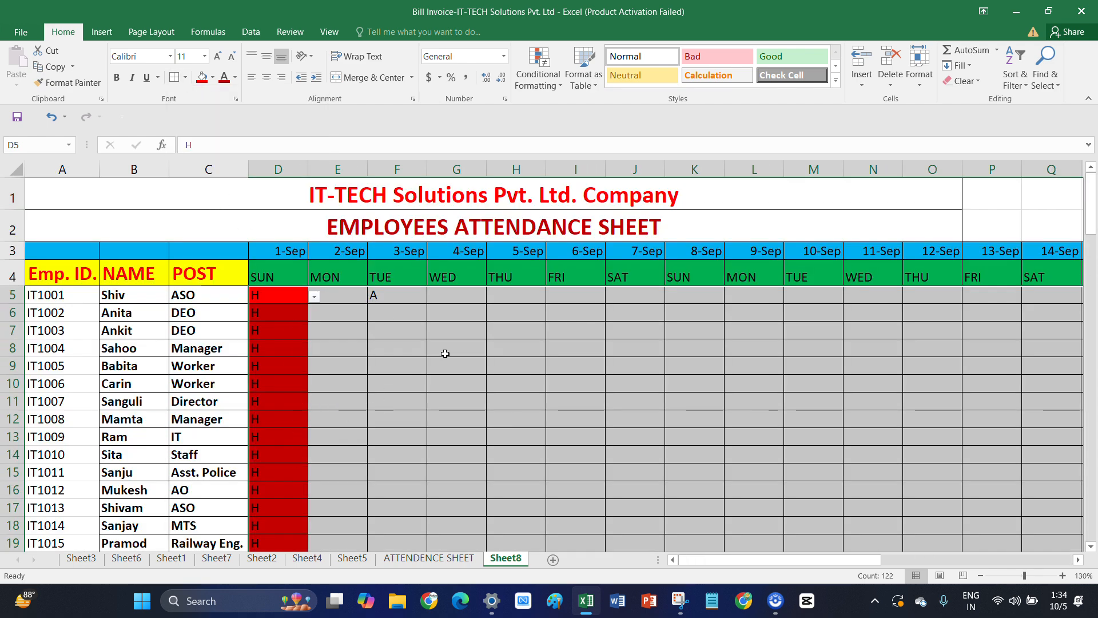
Mark the 8-Sep Sunday as H from K5 down to K124 using the dropdown value, and fill those cells red
{"action": "left_click", "coordinate": [684, 299]}
{"action": "left_click", "coordinate": [730, 296]}
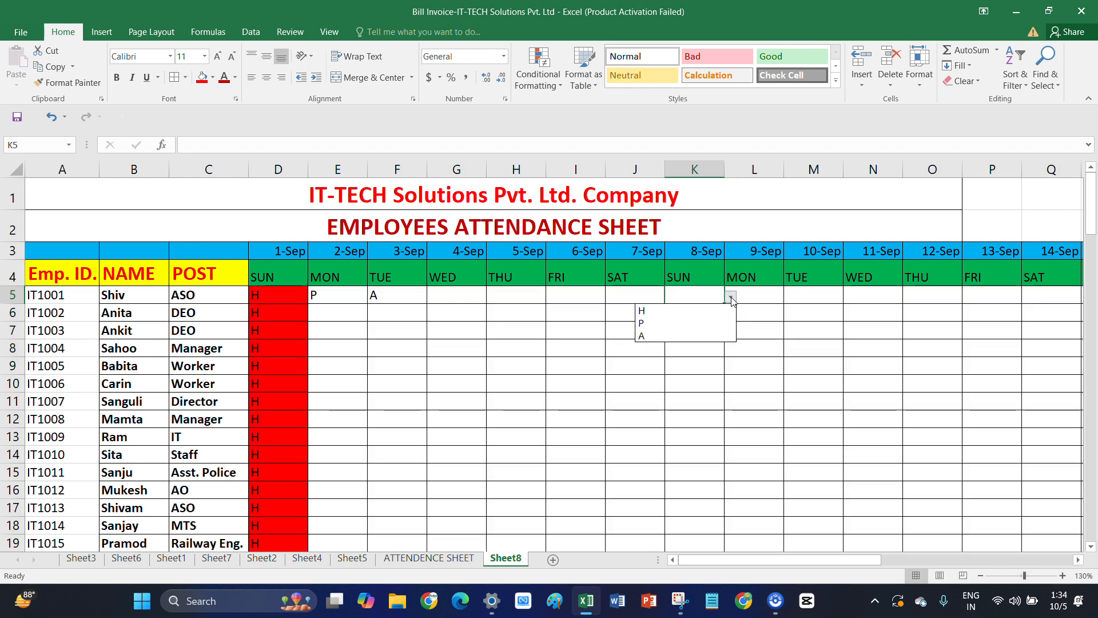
{"action": "left_click", "coordinate": [687, 311]}
{"action": "left_click_drag", "start_coordinate": [724, 303], "coordinate": [712, 443]}
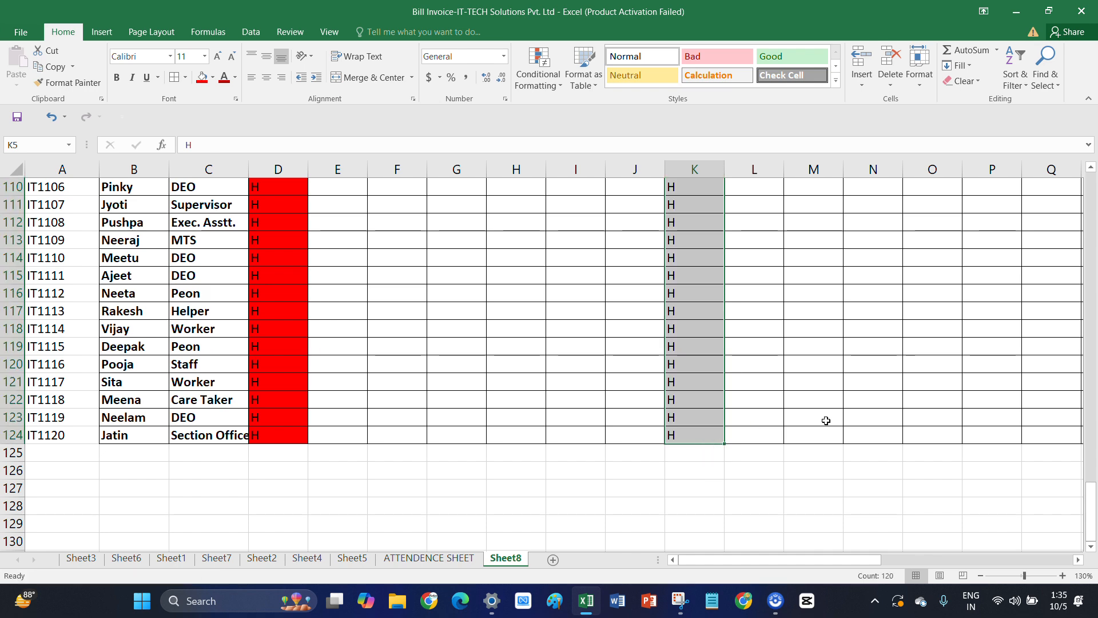
{"action": "scroll", "coordinate": [828, 422], "scroll_direction": "up", "scroll_amount": 9}
{"action": "scroll", "coordinate": [486, 321], "scroll_direction": "up", "scroll_amount": 20}
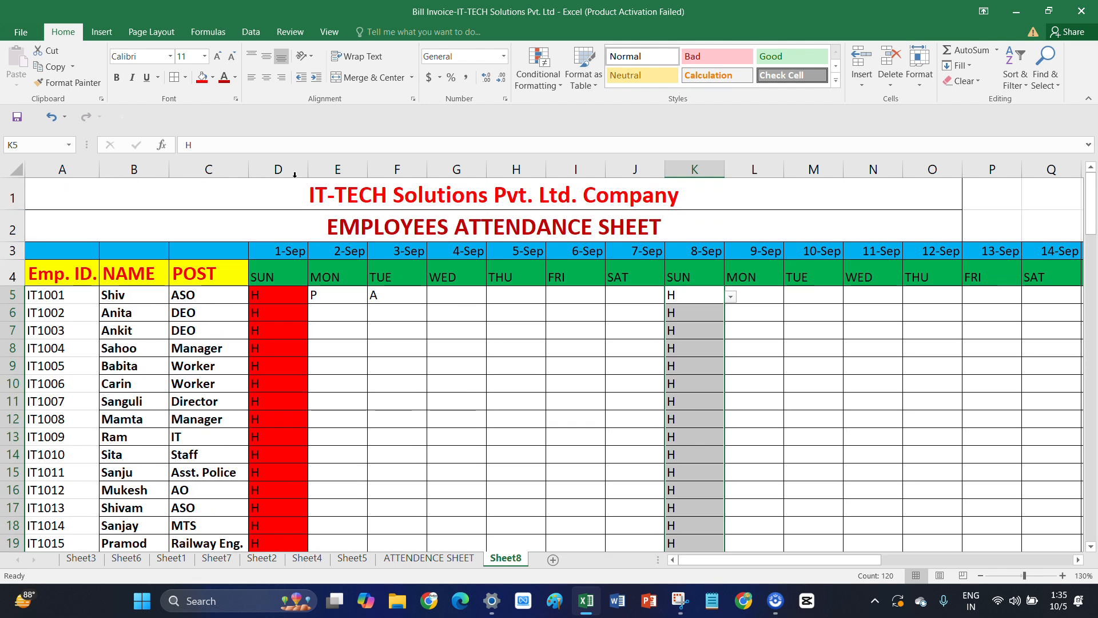
{"action": "left_click", "coordinate": [202, 77]}
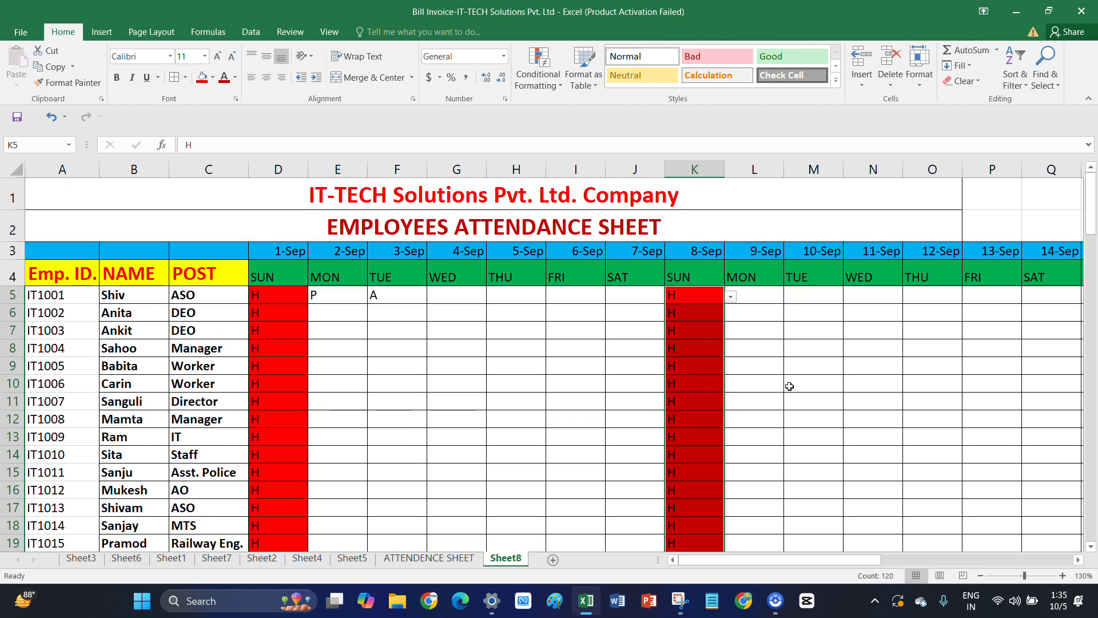
Mark the 15-Sep Sunday as H from R5 down to R124 using the dropdown value, and fill those cells red
{"action": "left_click_drag", "start_coordinate": [811, 560], "coordinate": [632, 288]}
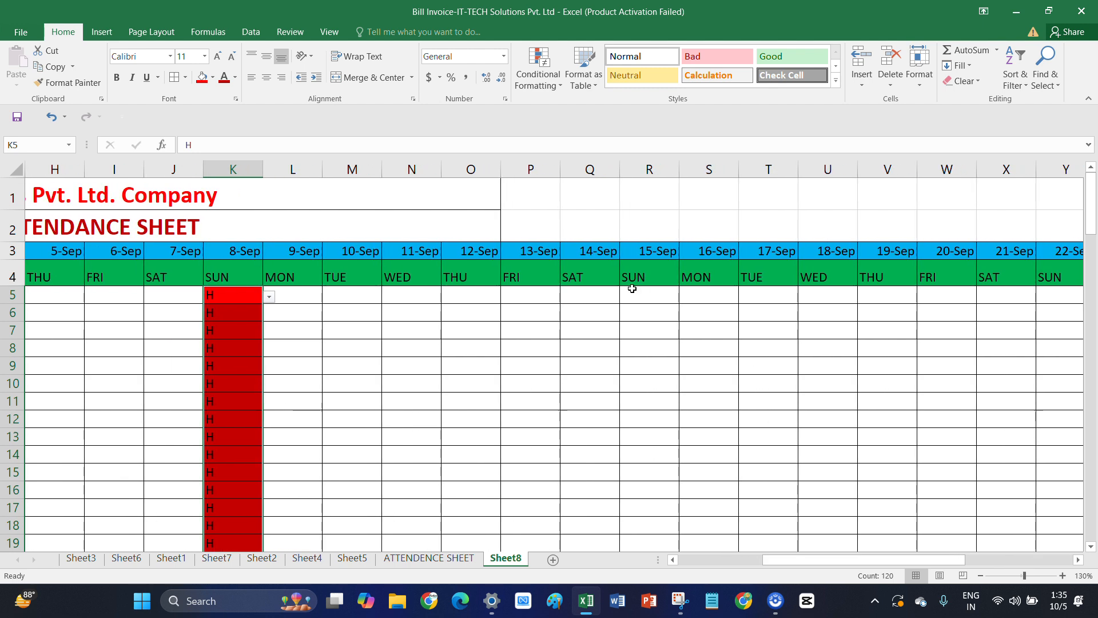
{"action": "left_click", "coordinate": [651, 294]}
{"action": "left_click", "coordinate": [685, 297]}
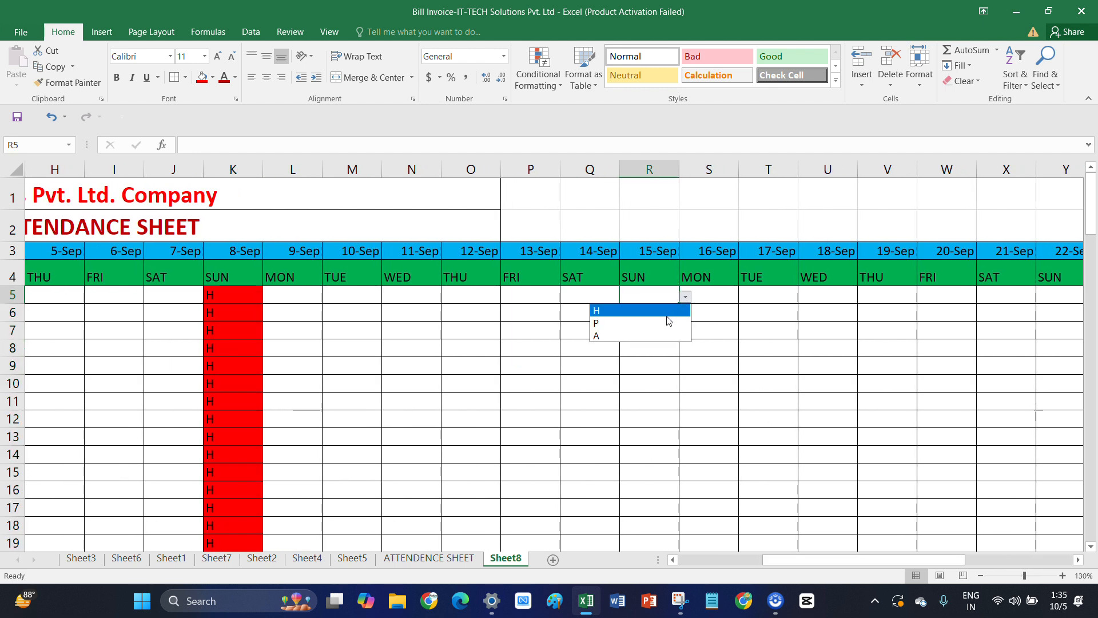
{"action": "left_click", "coordinate": [628, 313]}
{"action": "left_click_drag", "start_coordinate": [678, 303], "coordinate": [676, 483]}
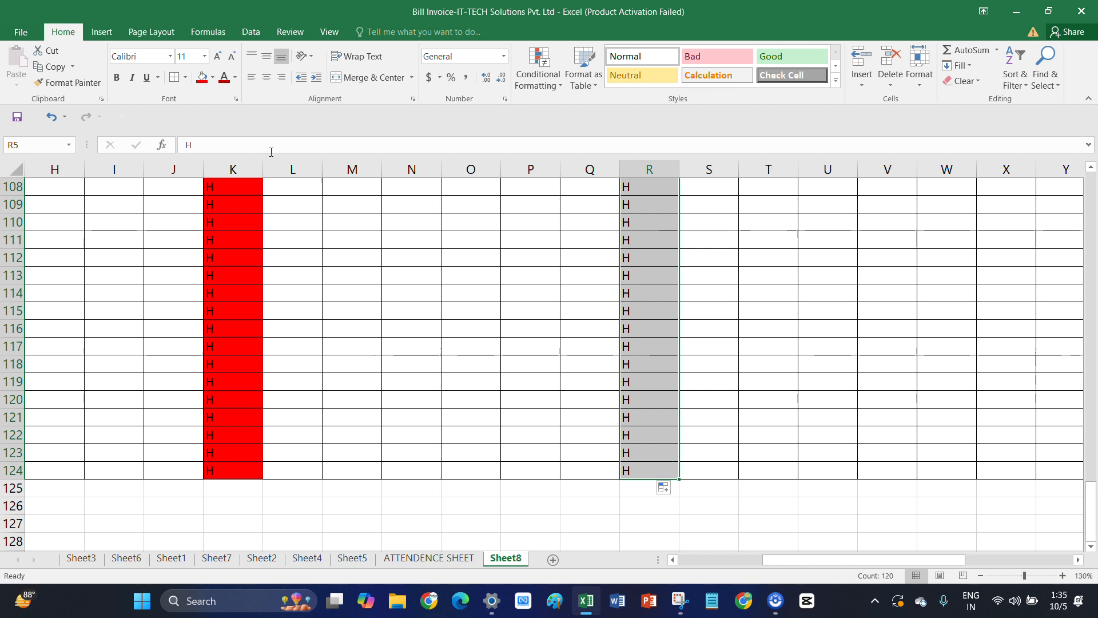
{"action": "left_click", "coordinate": [201, 77]}
{"action": "scroll", "coordinate": [657, 454], "scroll_direction": "up", "scroll_amount": 20}
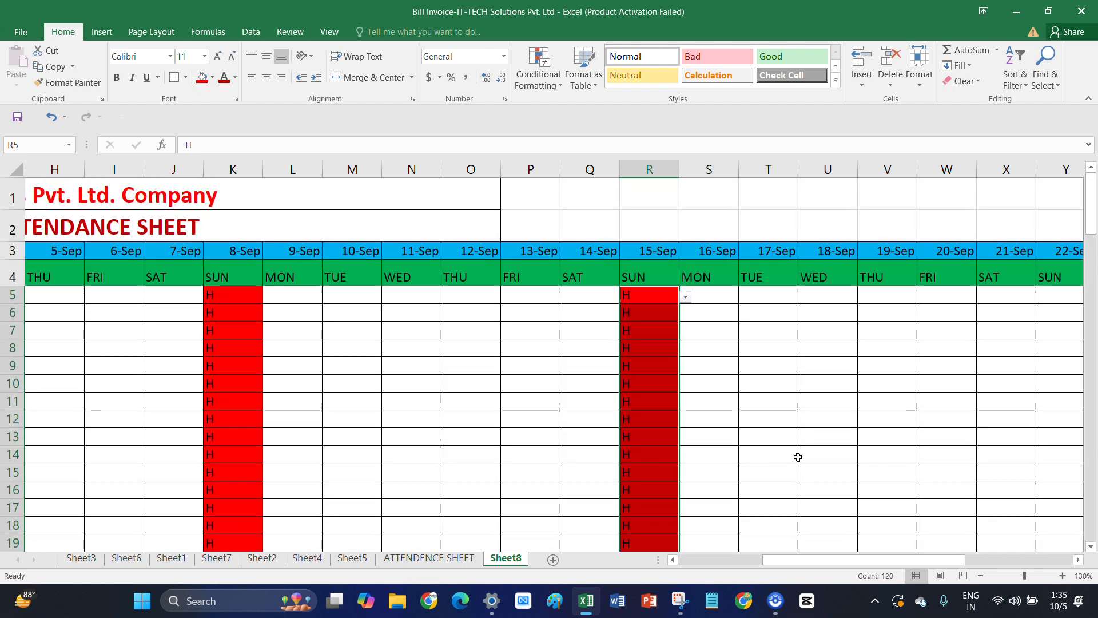
Mark the 22-Sep Sunday as H from Y5 down to Y124 using the dropdown value, and fill those cells red
{"action": "left_click_drag", "start_coordinate": [787, 561], "coordinate": [881, 564]}
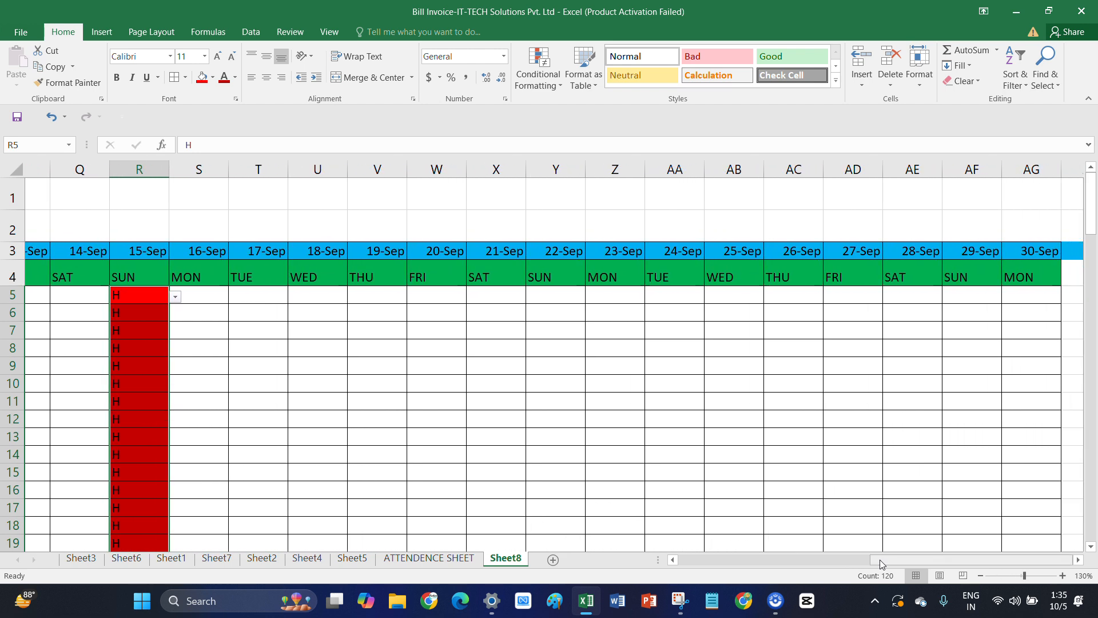
{"action": "left_click", "coordinate": [535, 295]}
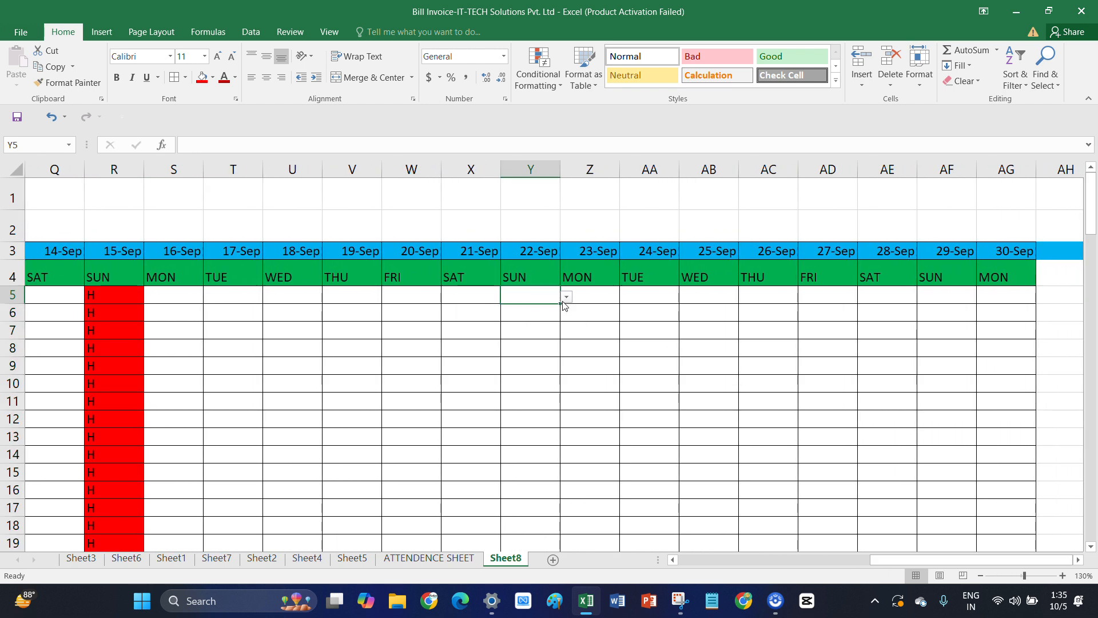
{"action": "left_click", "coordinate": [566, 297]}
{"action": "left_click", "coordinate": [544, 312]}
{"action": "left_click_drag", "start_coordinate": [559, 303], "coordinate": [563, 228]}
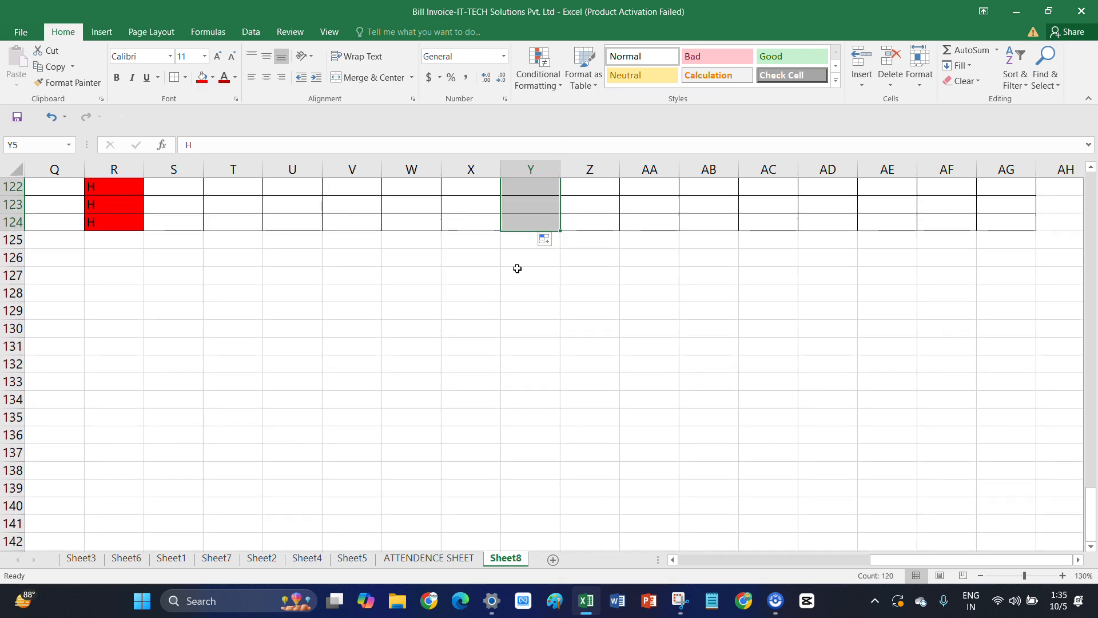
{"action": "scroll", "coordinate": [467, 441], "scroll_direction": "up", "scroll_amount": 5}
{"action": "scroll", "coordinate": [467, 442], "scroll_direction": "up", "scroll_amount": 20}
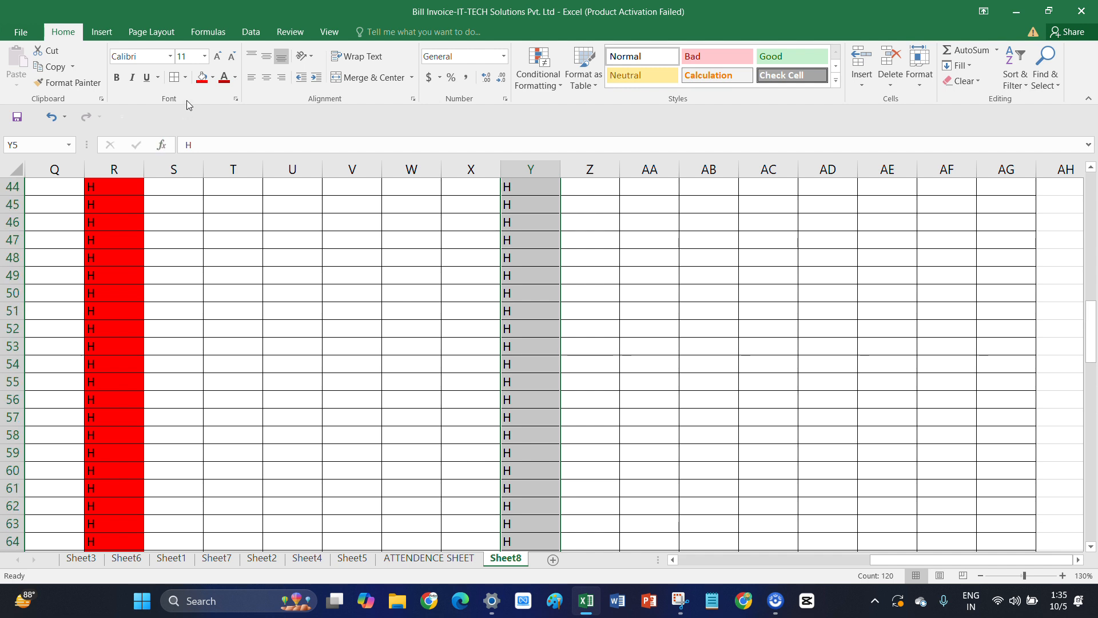
{"action": "left_click", "coordinate": [203, 79]}
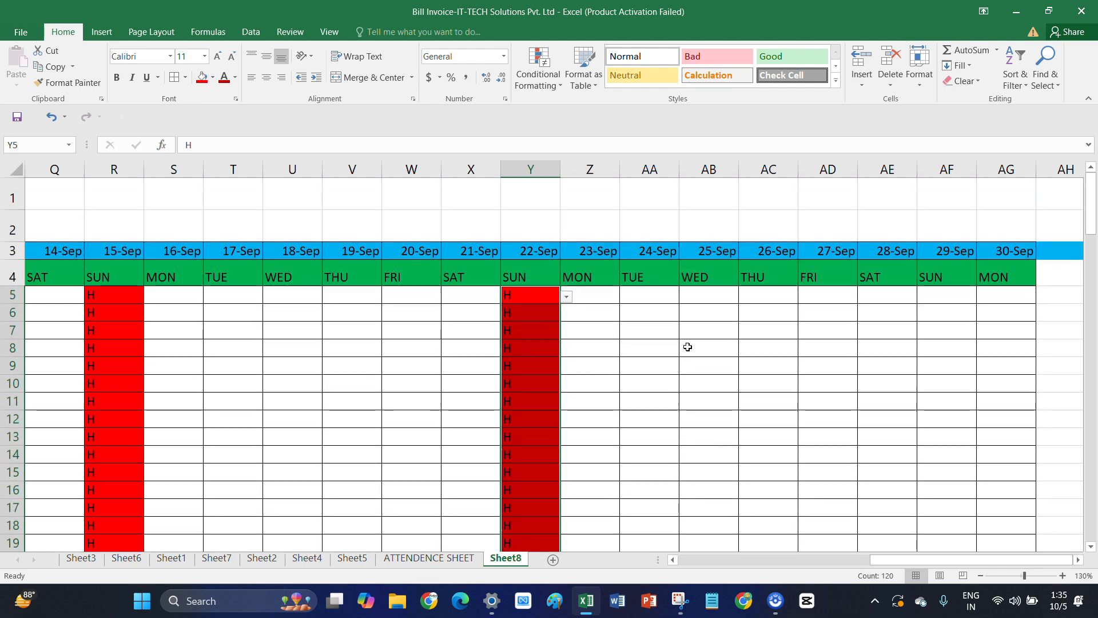
Mark the 29-Sep Sunday as H from AF5 down to AF124 using the dropdown value, and fill those cells red
{"action": "left_click", "coordinate": [950, 296]}
{"action": "left_click", "coordinate": [983, 297]}
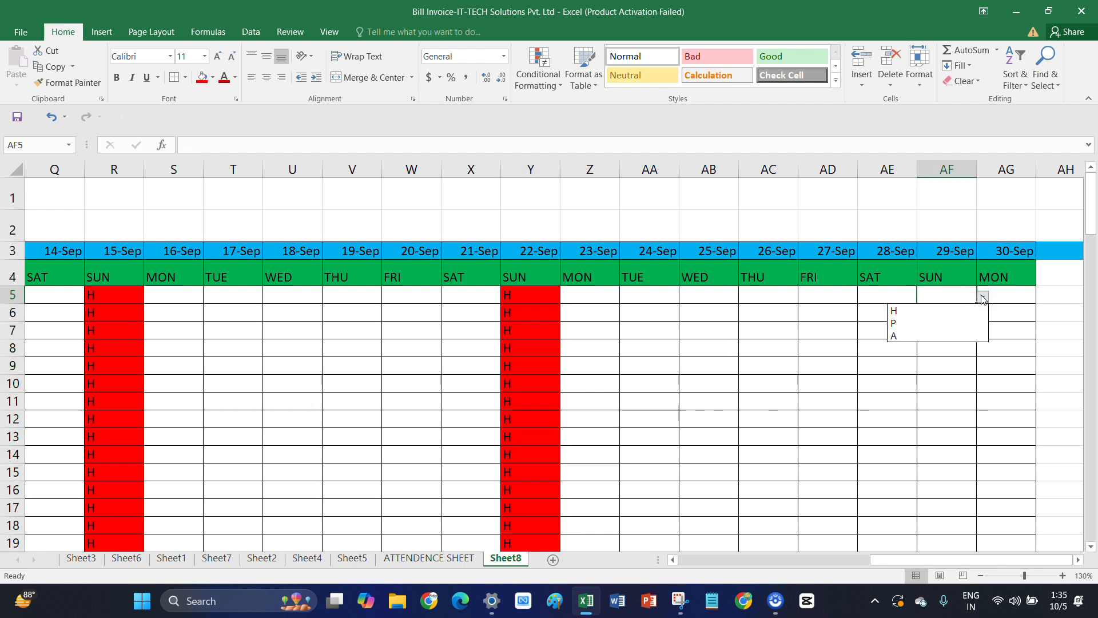
{"action": "left_click", "coordinate": [944, 312]}
{"action": "mouse_move", "coordinate": [976, 304]}
{"action": "left_mouse_down"}
{"action": "mouse_move", "coordinate": [976, 615]}
{"action": "mouse_move", "coordinate": [954, 499]}
{"action": "mouse_move", "coordinate": [955, 511]}
{"action": "left_mouse_up"}
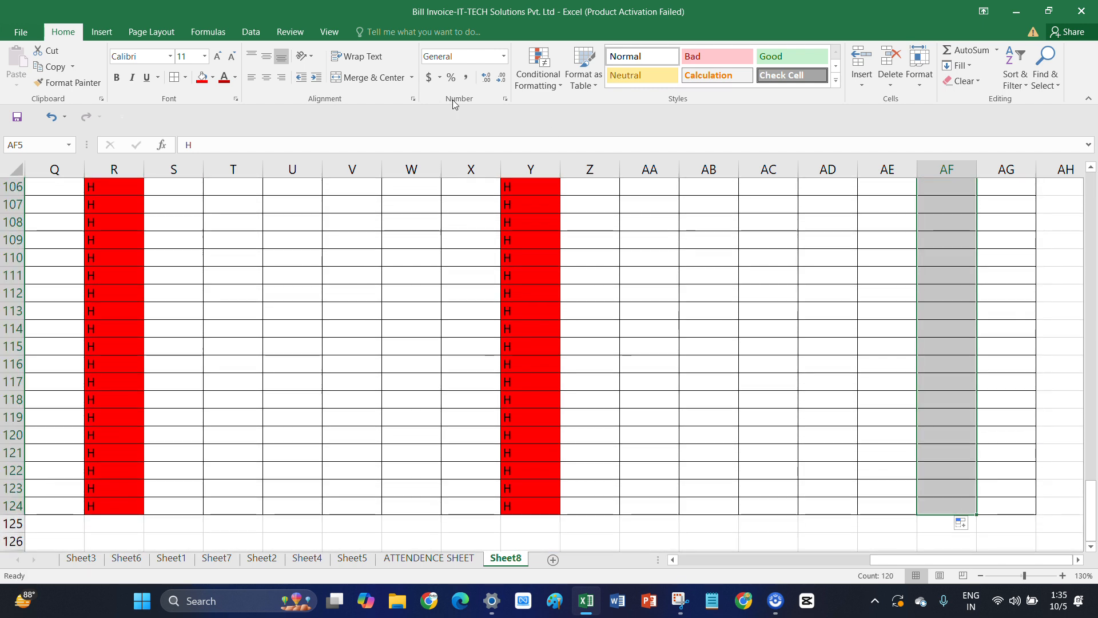
{"action": "left_click", "coordinate": [199, 83]}
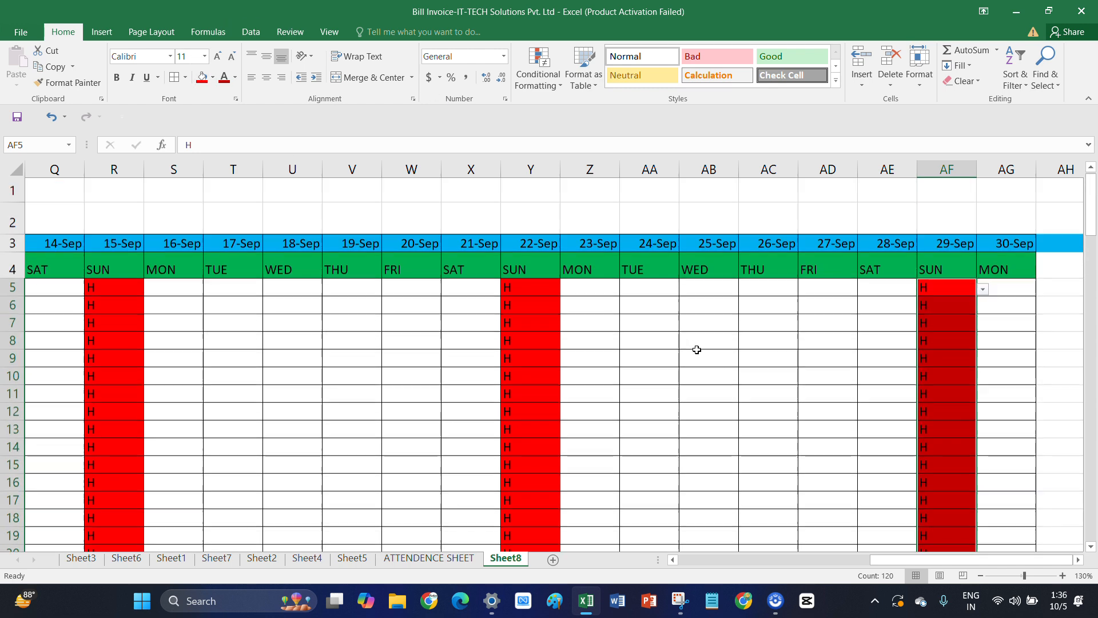
Set the first employee's 3-Sep attendance in F5 to P using the dropdown value
{"action": "left_click_drag", "start_coordinate": [877, 559], "coordinate": [712, 527]}
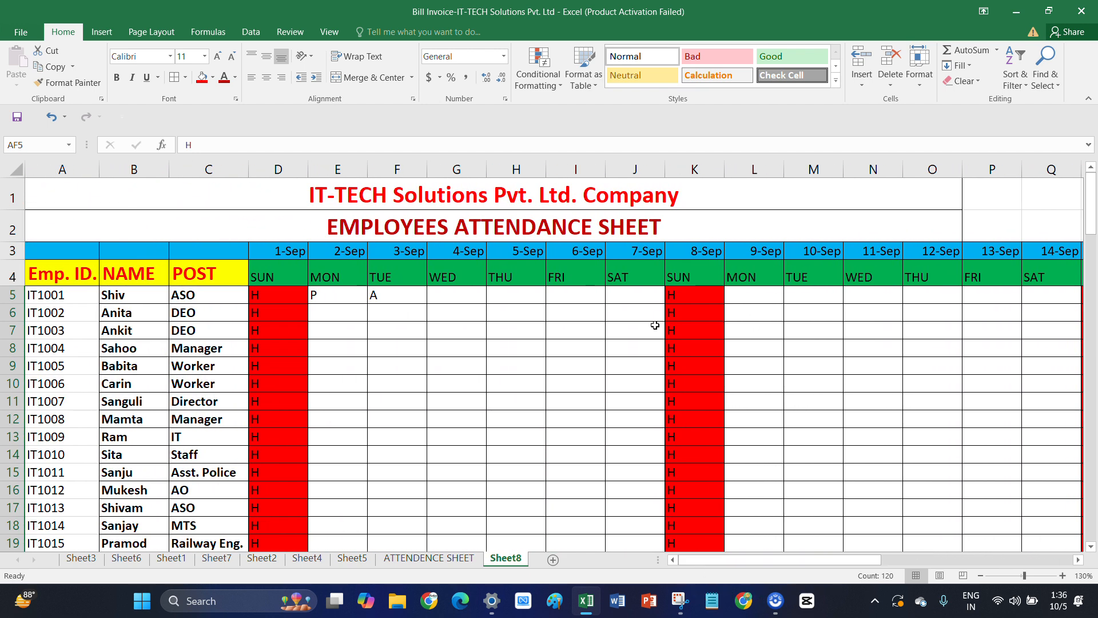
{"action": "left_click", "coordinate": [463, 301]}
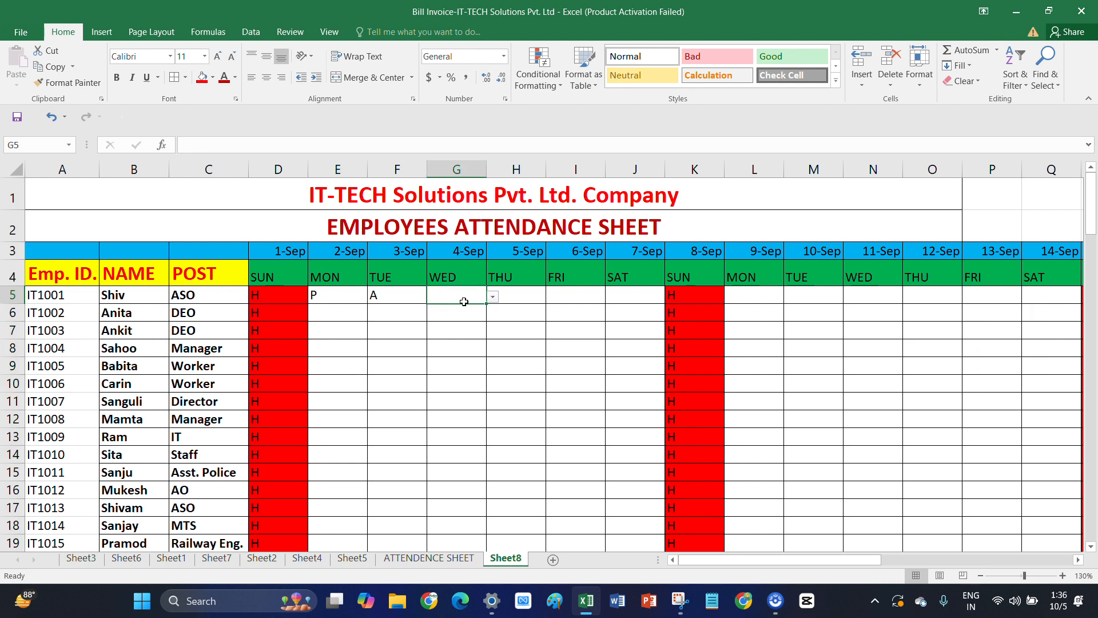
{"action": "left_click", "coordinate": [493, 296]}
{"action": "left_click", "coordinate": [480, 315]}
{"action": "left_click", "coordinate": [373, 296]}
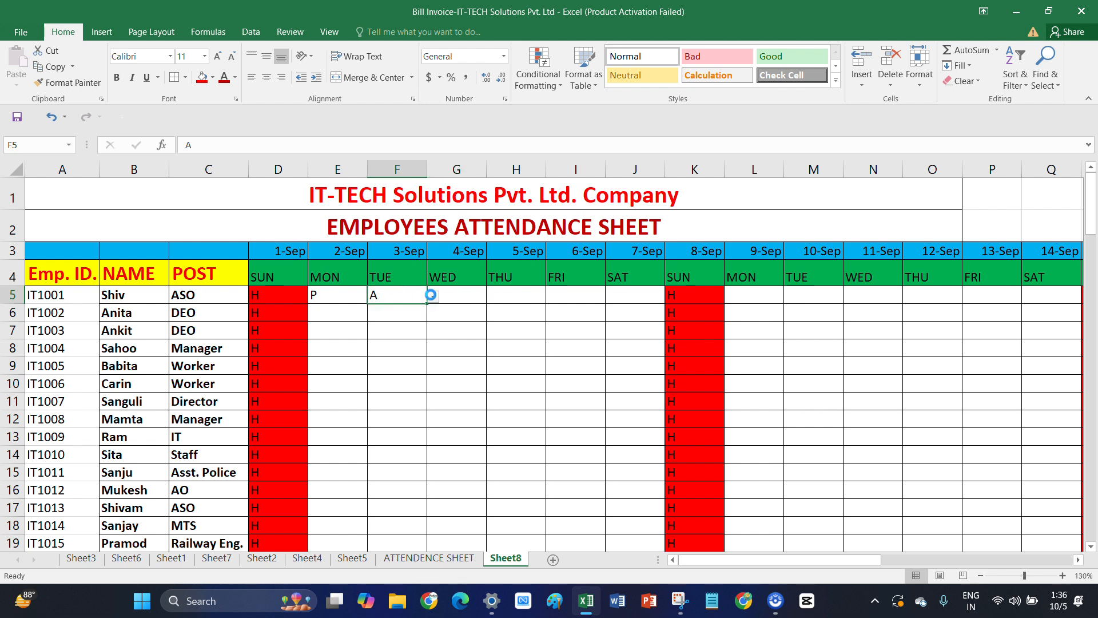
{"action": "left_click", "coordinate": [430, 295]}
{"action": "left_click", "coordinate": [378, 322]}
{"action": "left_click", "coordinate": [433, 299]}
{"action": "key", "text": "Escape"}
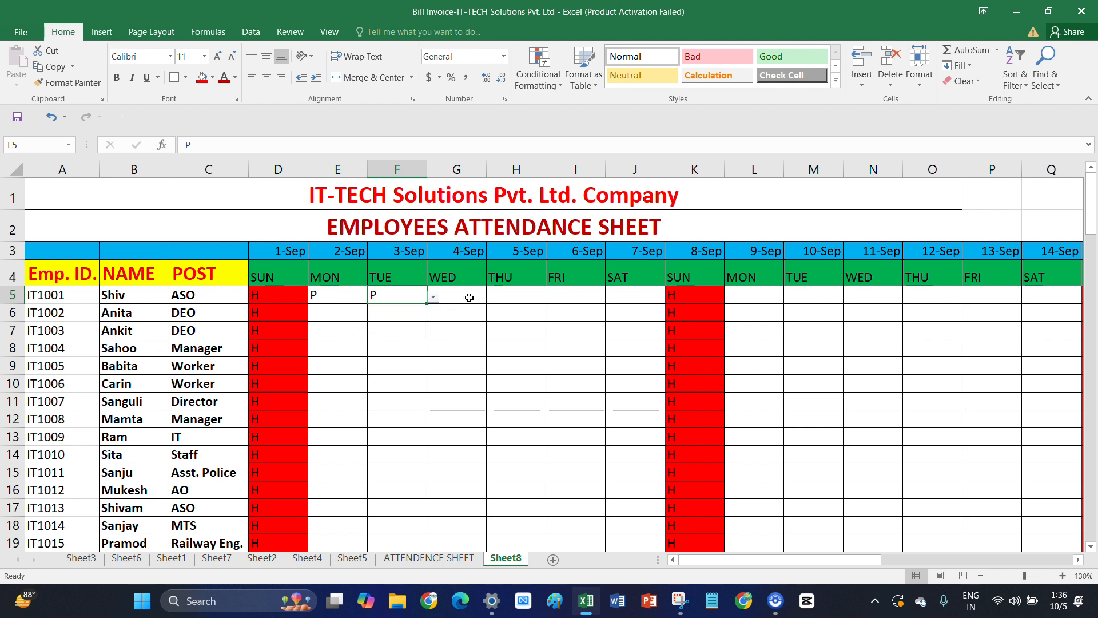
Mark the first employee as P for 4-Sep, 5-Sep and 6-Sep in G5, H5 and I5
{"action": "left_click", "coordinate": [469, 297]}
{"action": "type", "text": "P"}
{"action": "key", "text": "ctrl+Return"}
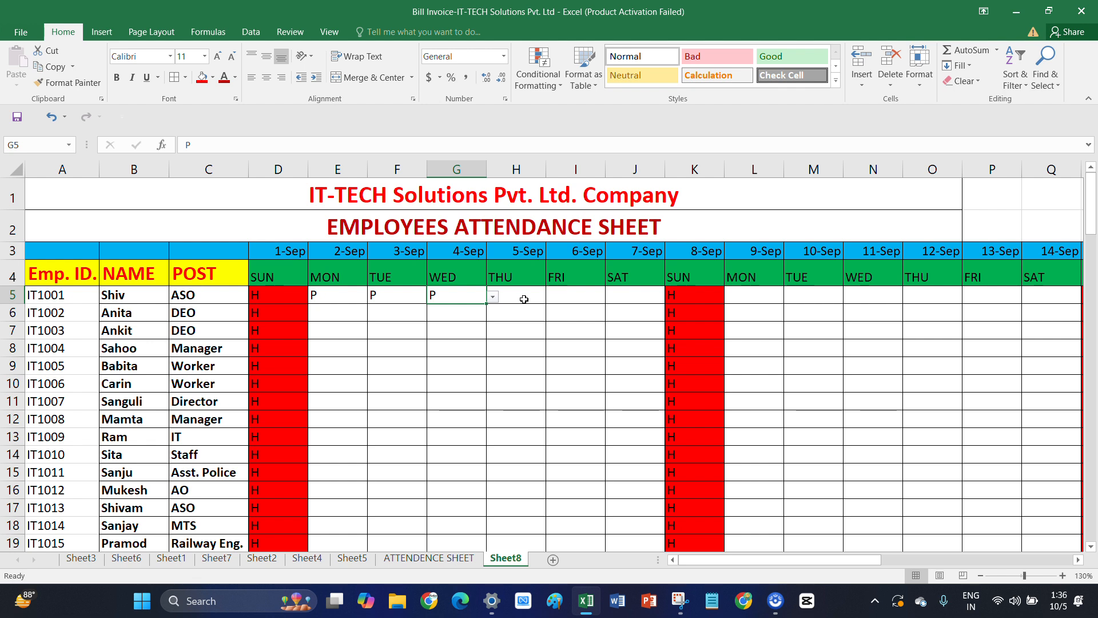
{"action": "left_click", "coordinate": [526, 299]}
{"action": "left_click", "coordinate": [552, 297]}
{"action": "key", "text": "Escape"}
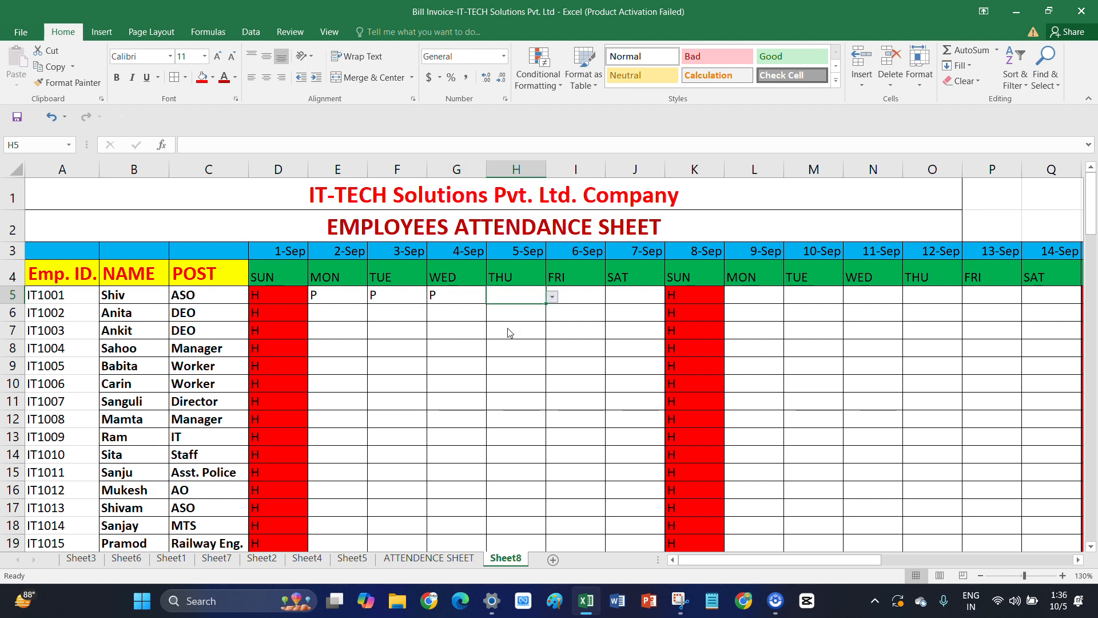
{"action": "left_click", "coordinate": [598, 306]}
{"action": "left_click", "coordinate": [612, 297]}
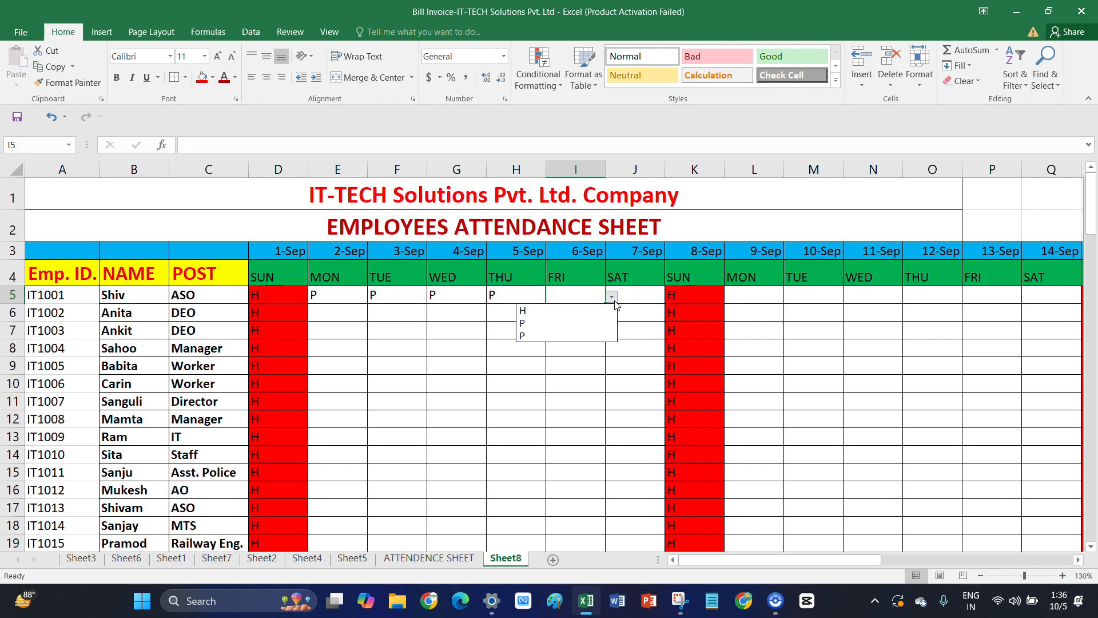
{"action": "left_click", "coordinate": [569, 336]}
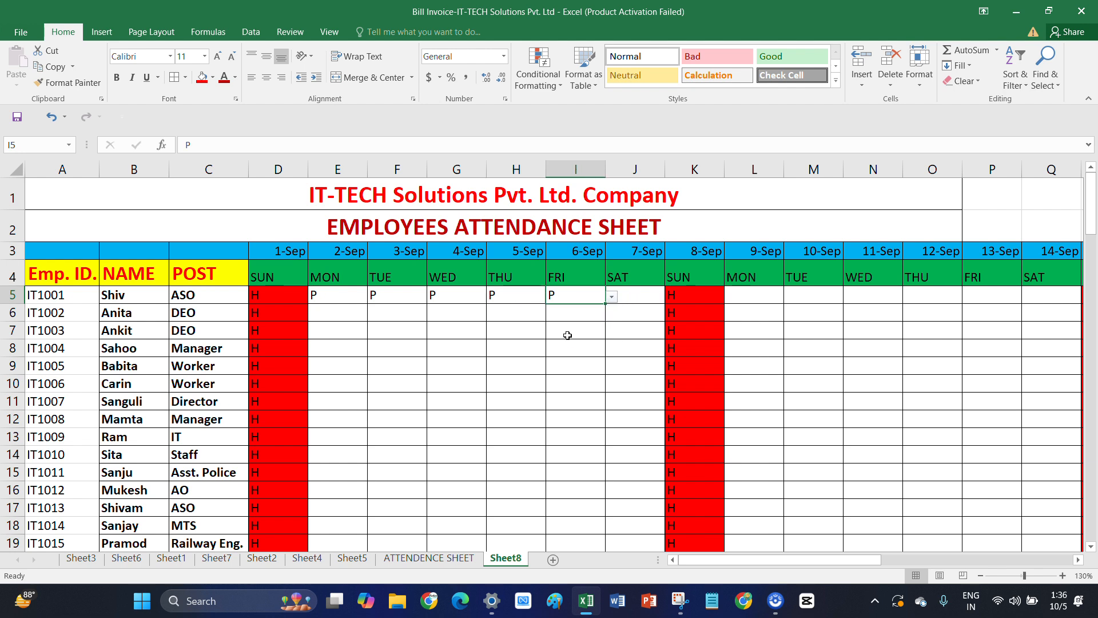
Check the dropdown options in F5 and E5, and set the 3-Sep attendance in F5 to A
{"action": "left_click", "coordinate": [389, 301]}
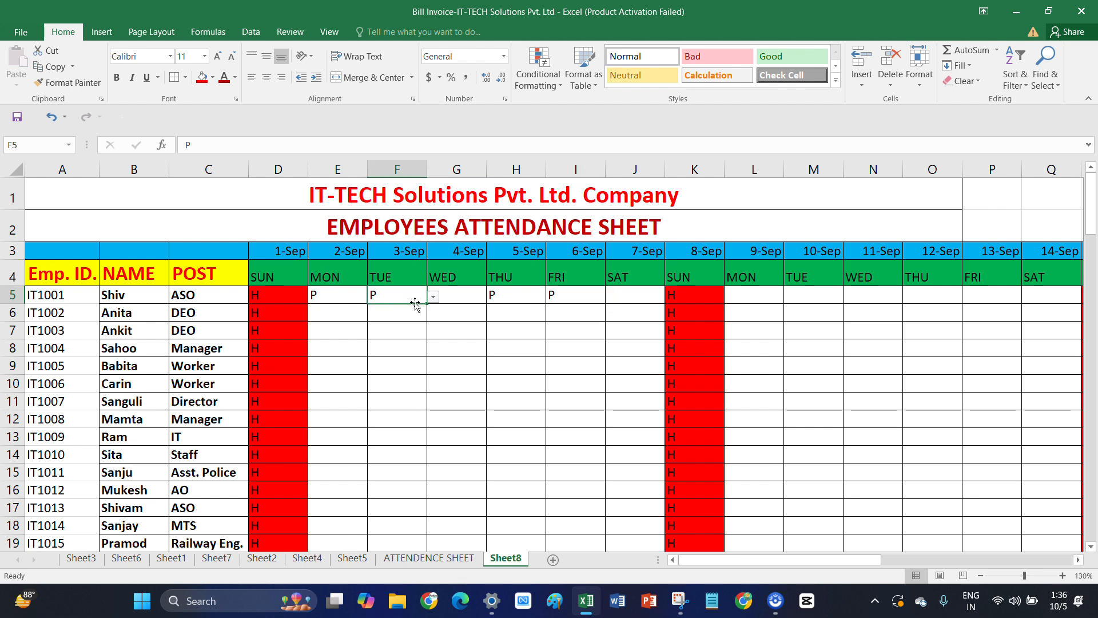
{"action": "left_click", "coordinate": [433, 298]}
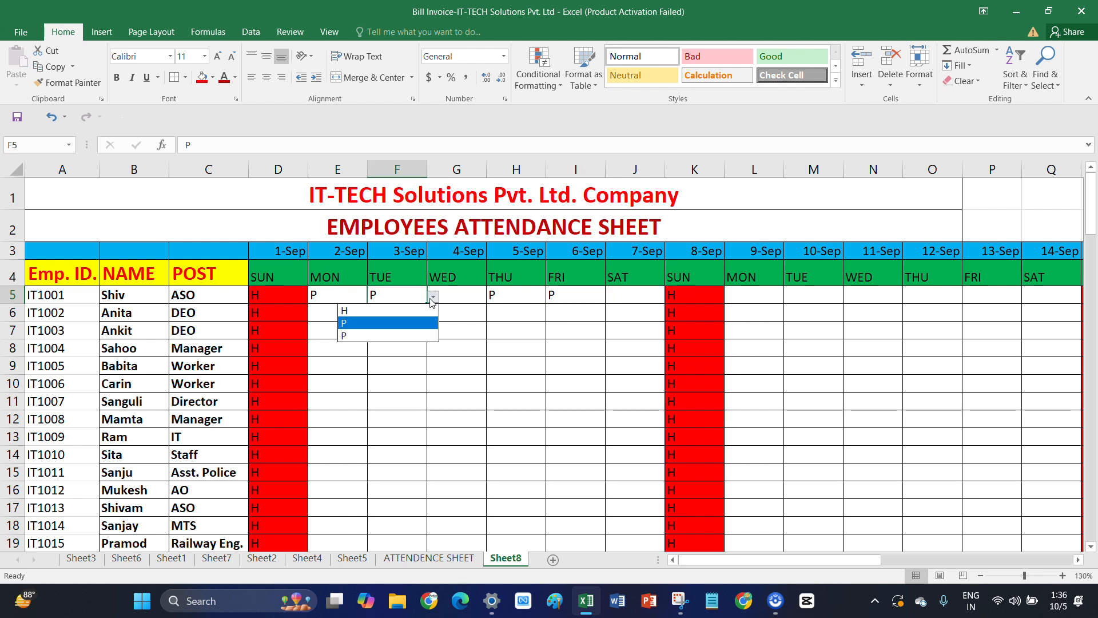
{"action": "left_click", "coordinate": [336, 290]}
{"action": "left_click", "coordinate": [335, 295]}
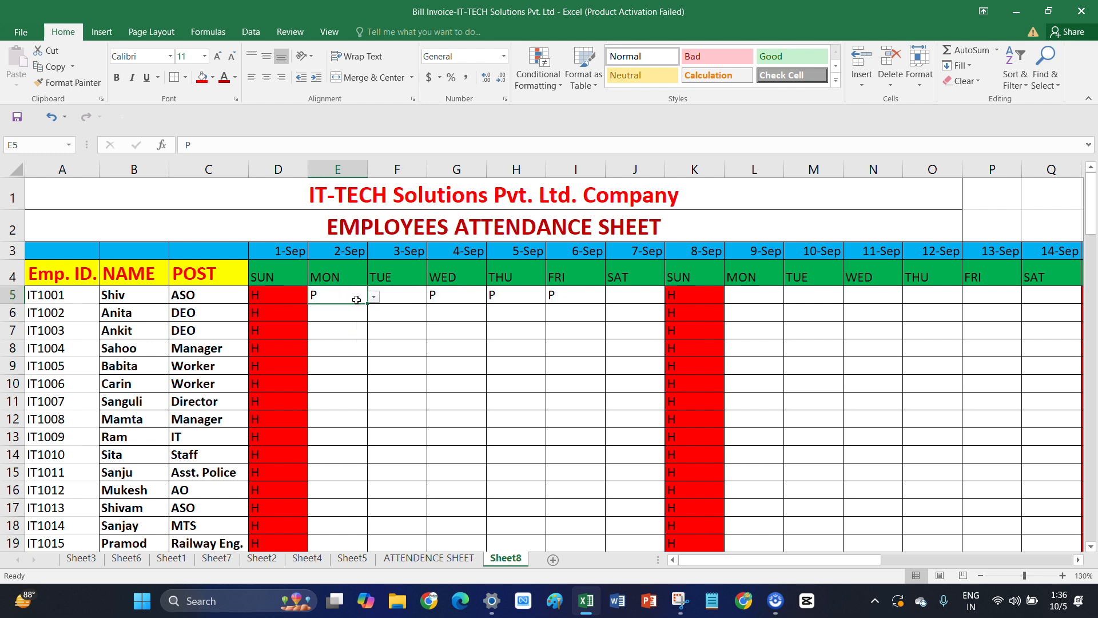
{"action": "left_click", "coordinate": [373, 297]}
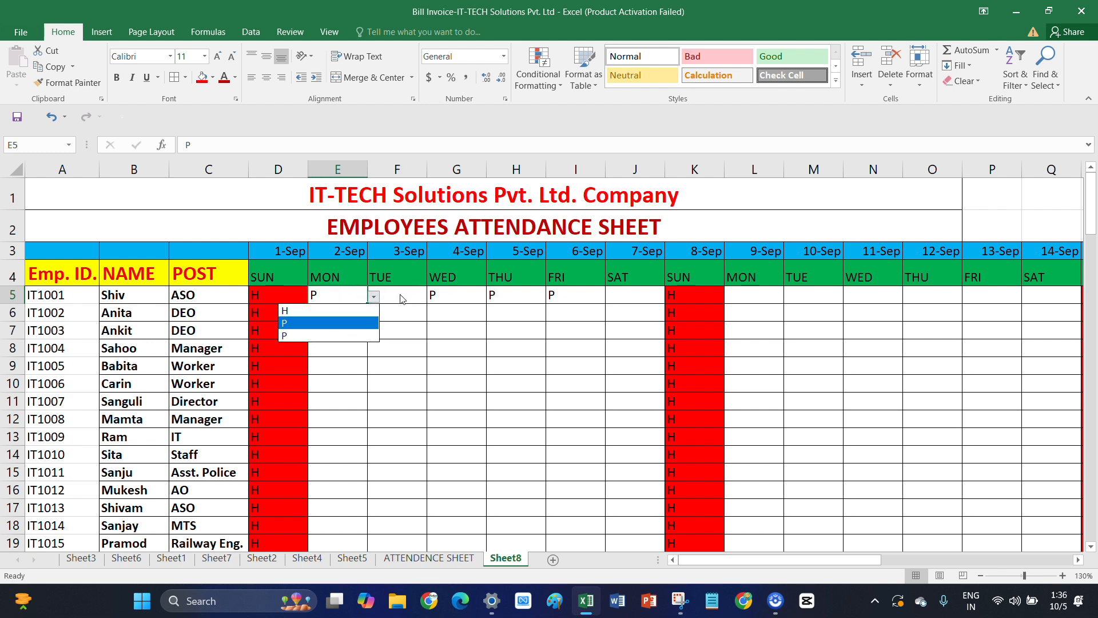
{"action": "left_click", "coordinate": [399, 295]}
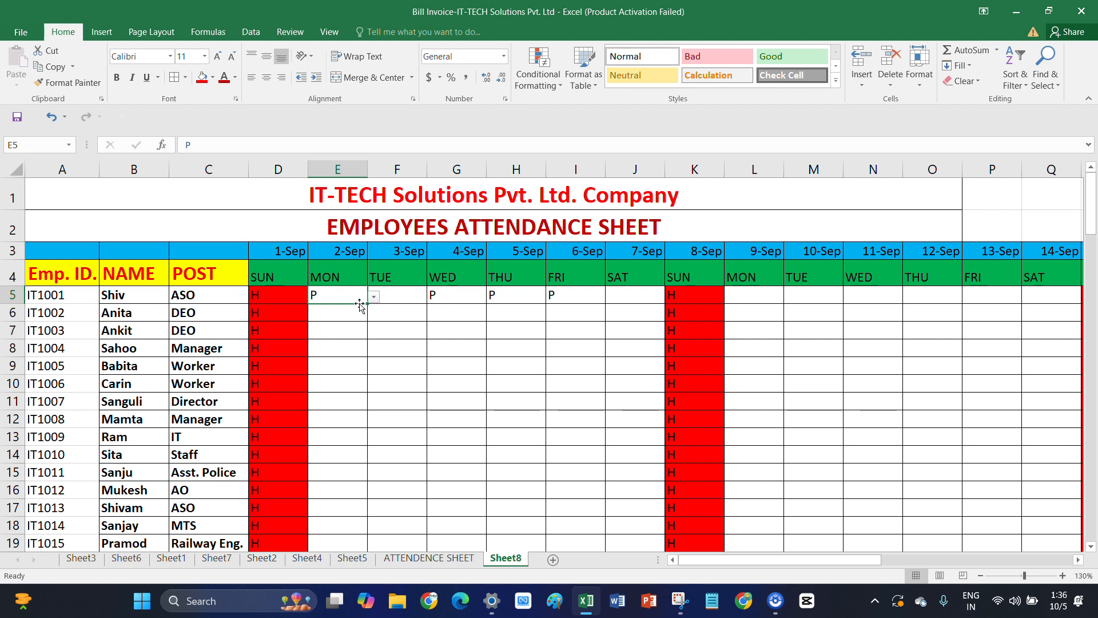
{"action": "left_click", "coordinate": [390, 294]}
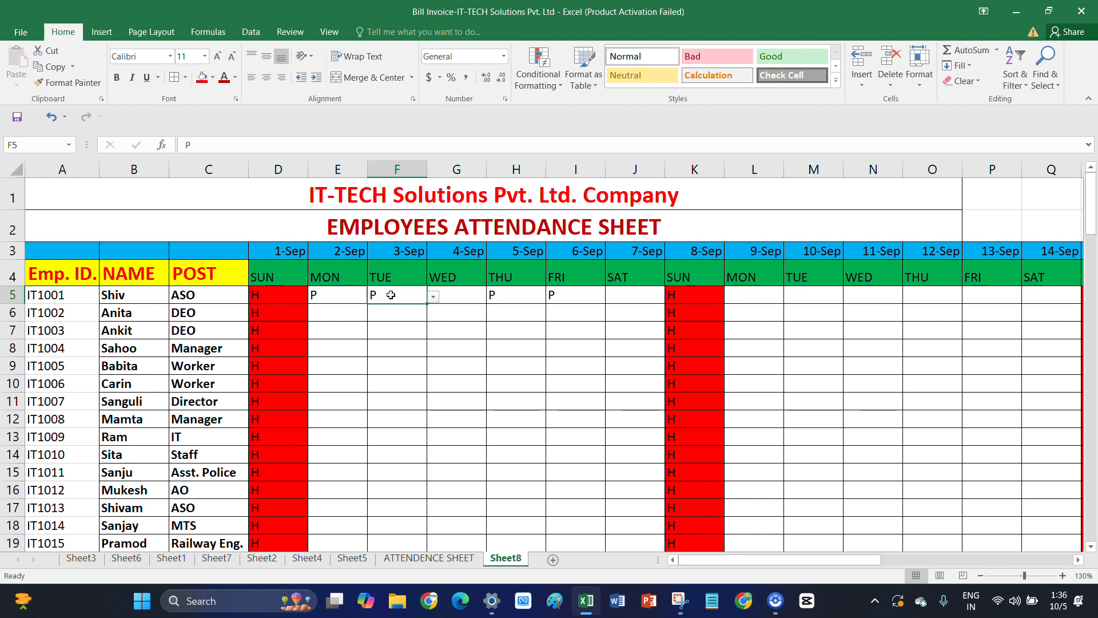
{"action": "type", "text": "A"}
{"action": "left_click", "coordinate": [480, 301]}
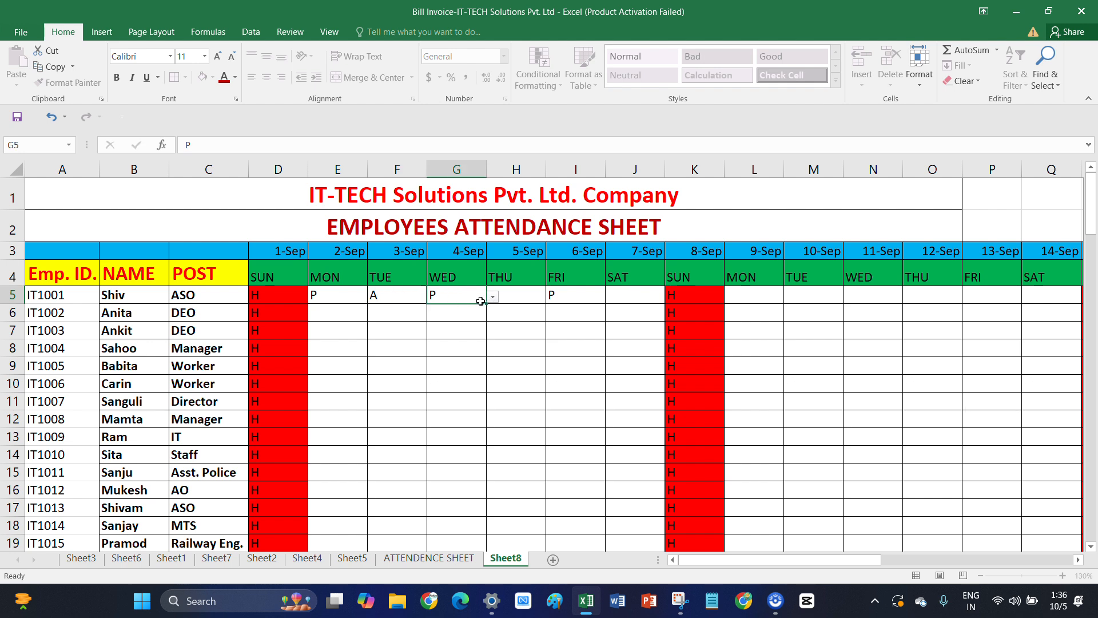
Mark the first employee's 7-Sep Saturday attendance in J5 as P using the dropdown value
{"action": "left_click", "coordinate": [535, 298]}
{"action": "left_click", "coordinate": [576, 301]}
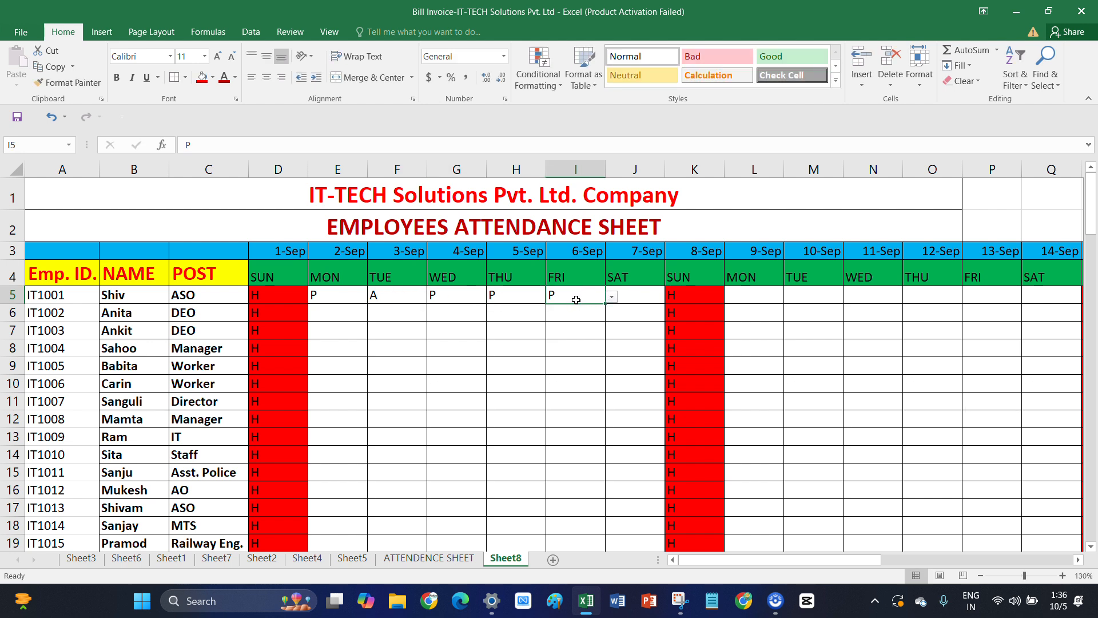
{"action": "left_click", "coordinate": [629, 298]}
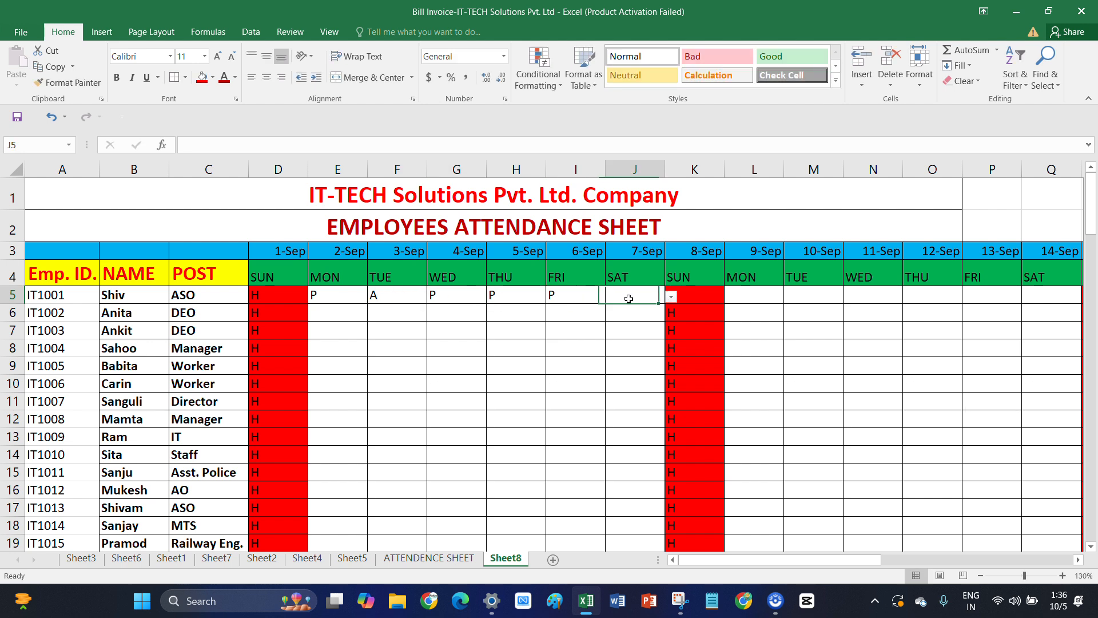
{"action": "left_click", "coordinate": [672, 296]}
{"action": "left_click", "coordinate": [620, 324]}
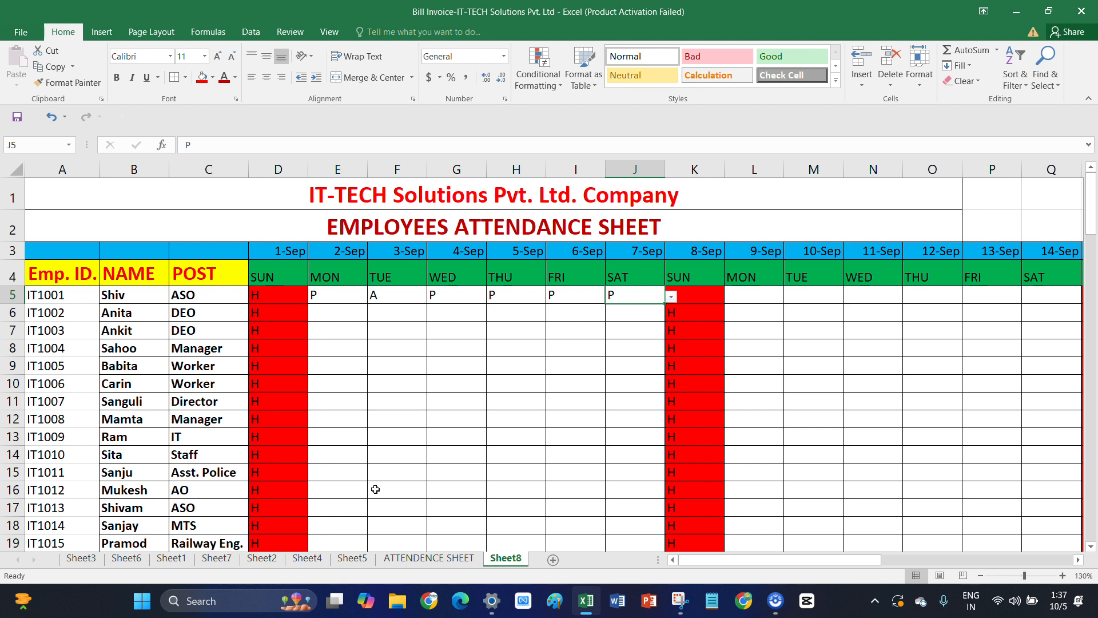
Copy the first-week attendance D5:I34 from the ATTENDENCE SHEET and paste it into Sheet8 starting at E6
{"action": "left_click", "coordinate": [428, 558]}
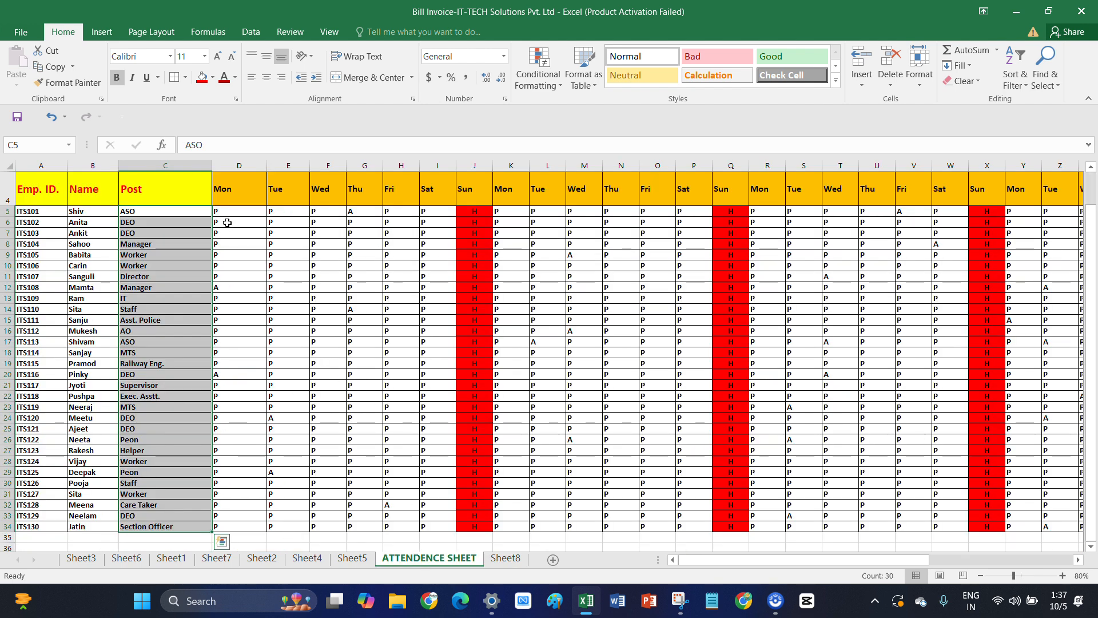
{"action": "left_click_drag", "start_coordinate": [220, 209], "coordinate": [429, 526]}
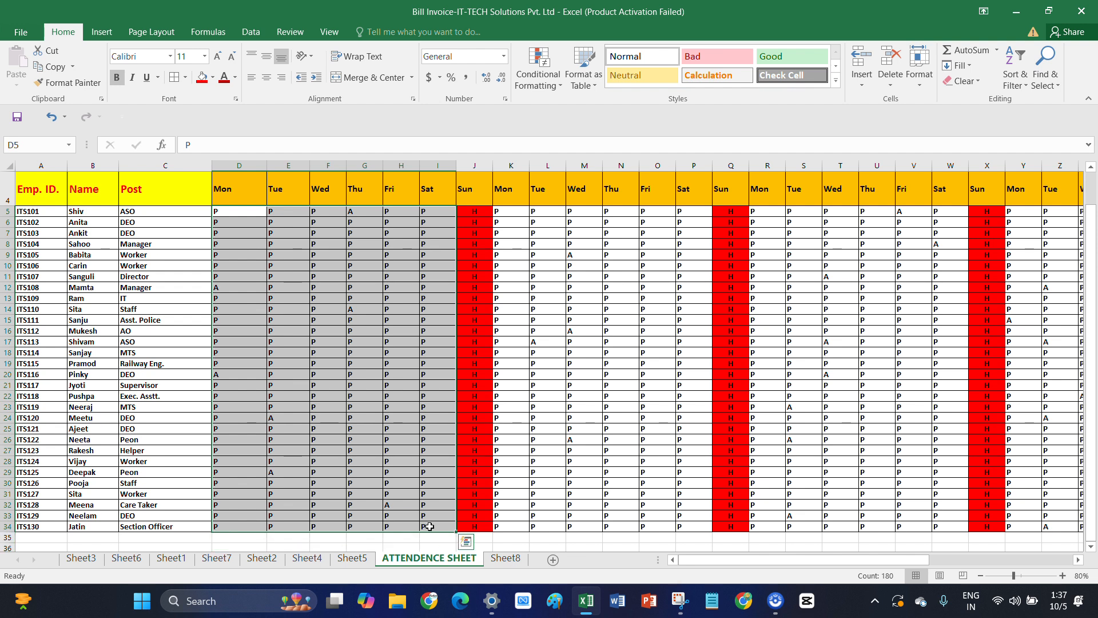
{"action": "key", "text": "ctrl+c"}
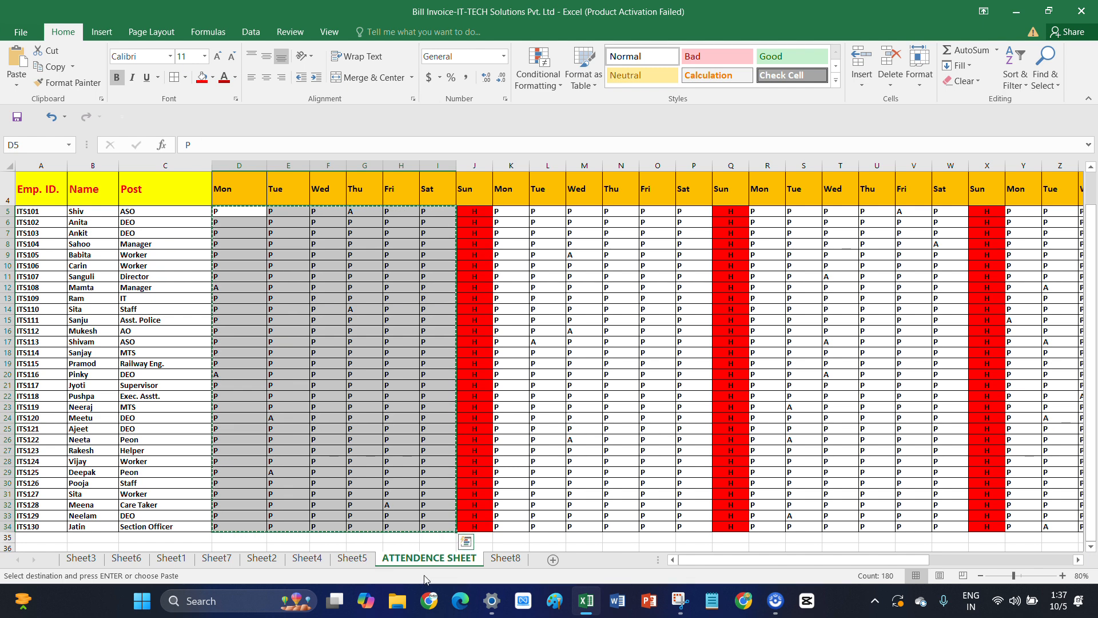
{"action": "left_click", "coordinate": [506, 558]}
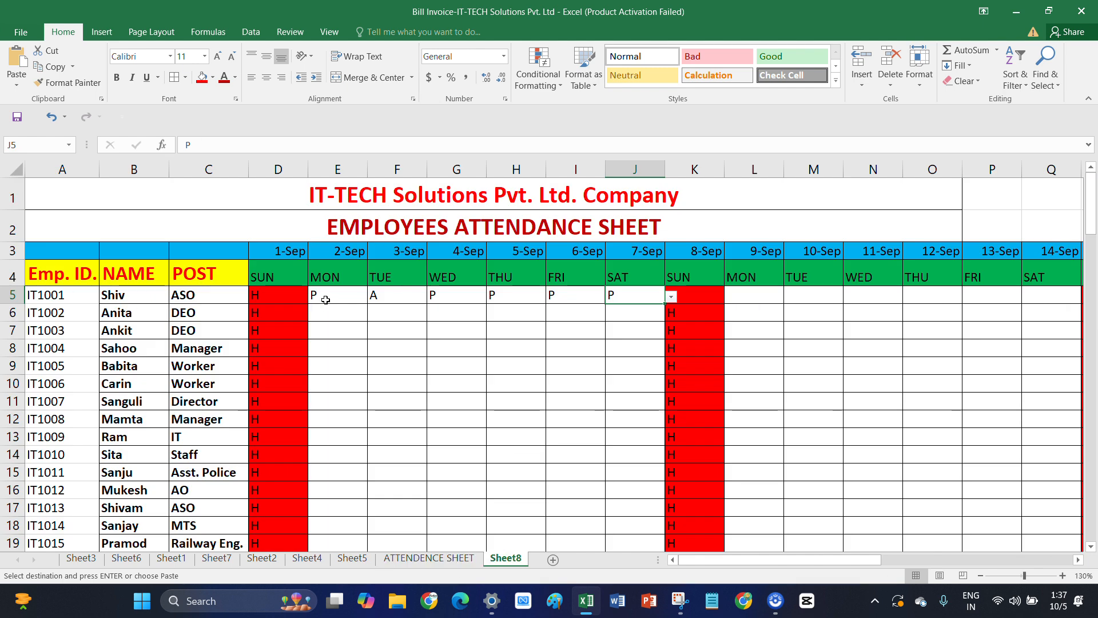
{"action": "left_click_drag", "start_coordinate": [351, 309], "coordinate": [467, 317]}
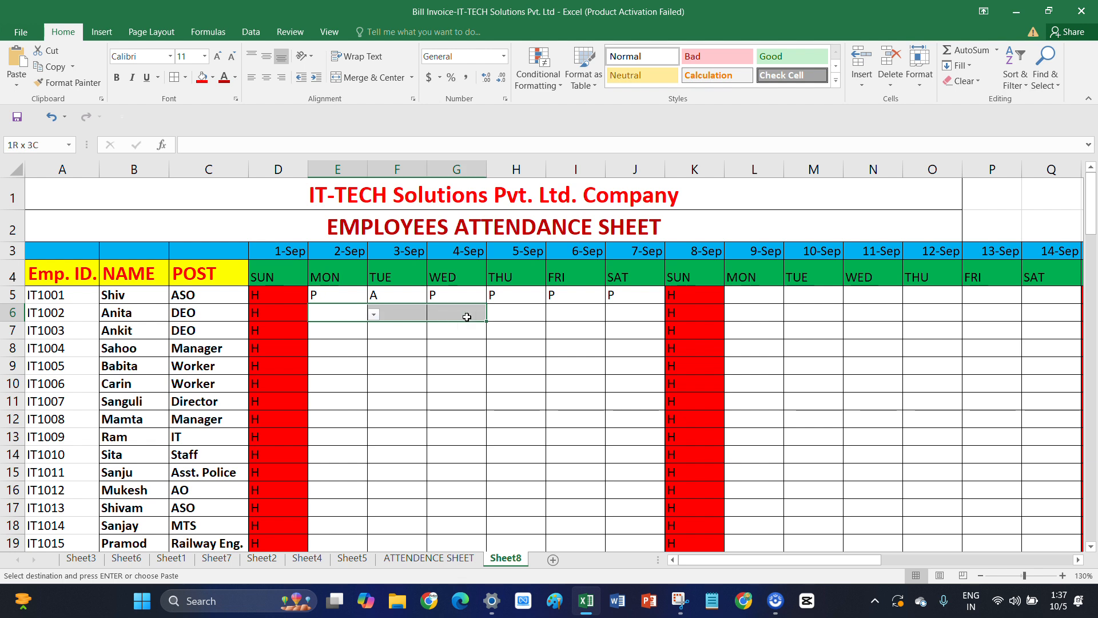
{"action": "left_click", "coordinate": [343, 311]}
{"action": "key", "text": "ctrl+v"}
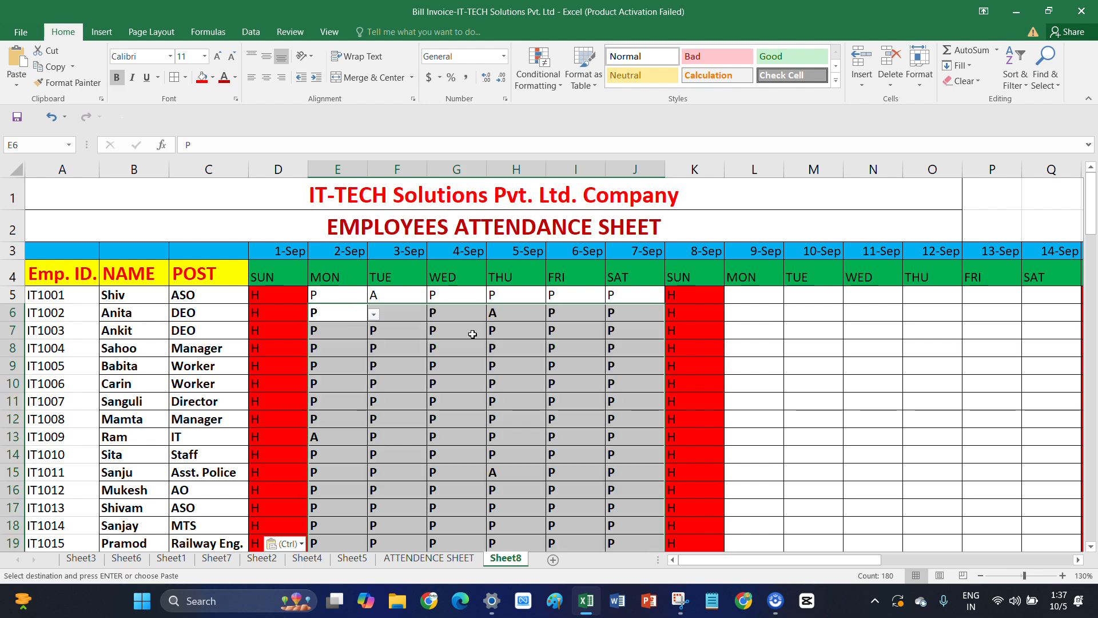
{"action": "left_click", "coordinate": [522, 400]}
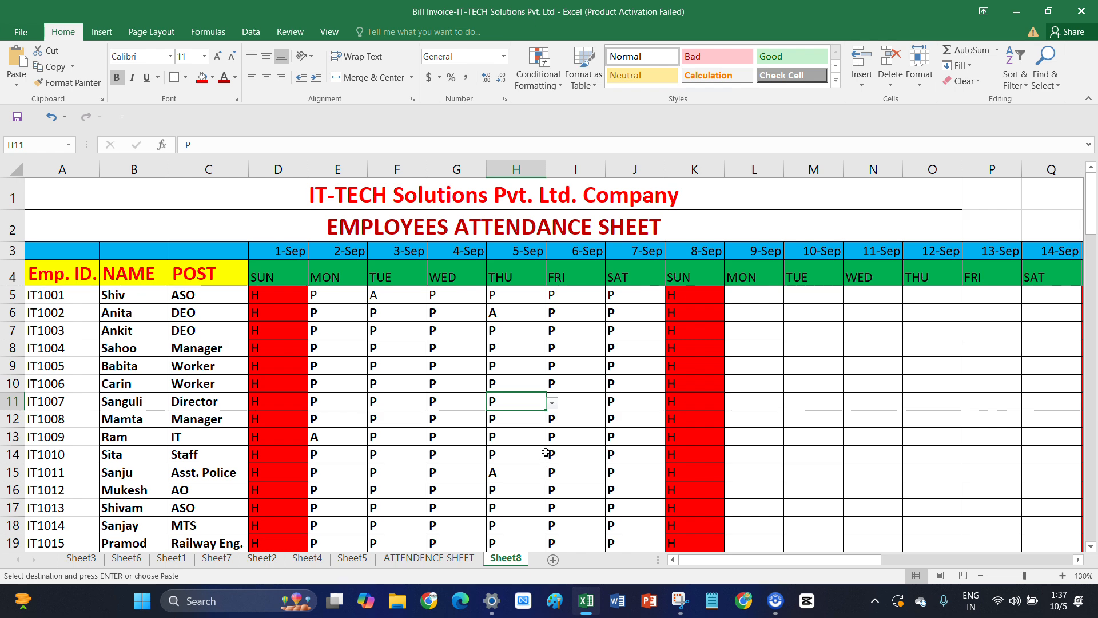
Paste the copied attendance block three more times down the 2-Sep to 7-Sep columns, starting at E36, E66 and E96
{"action": "scroll", "coordinate": [542, 454], "scroll_direction": "down", "scroll_amount": 6}
{"action": "scroll", "coordinate": [458, 448], "scroll_direction": "down", "scroll_amount": 2}
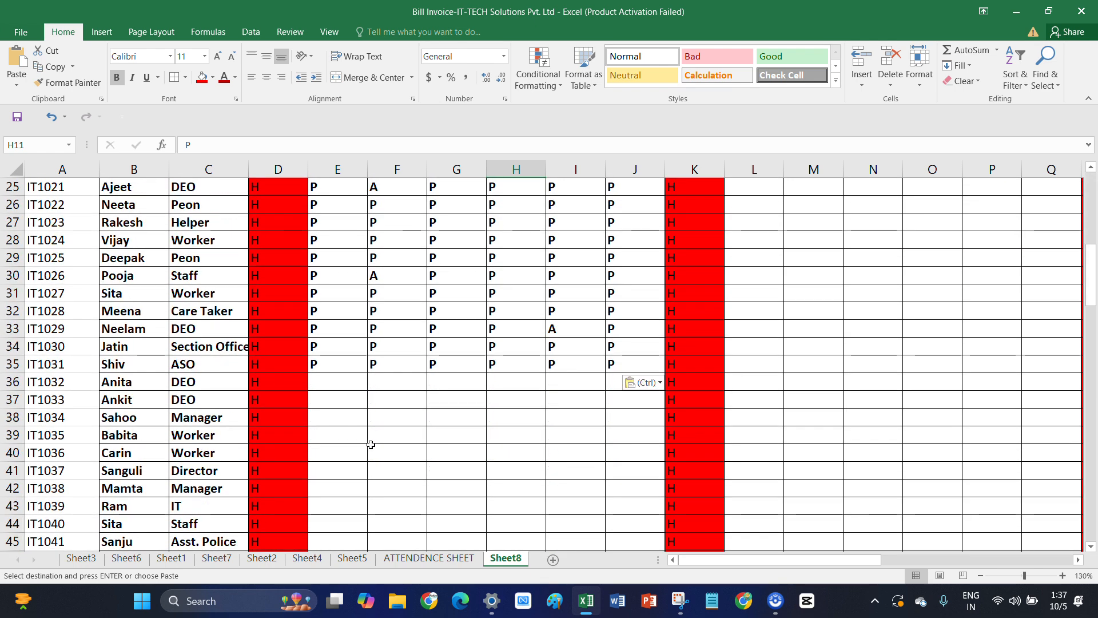
{"action": "left_click", "coordinate": [322, 387]}
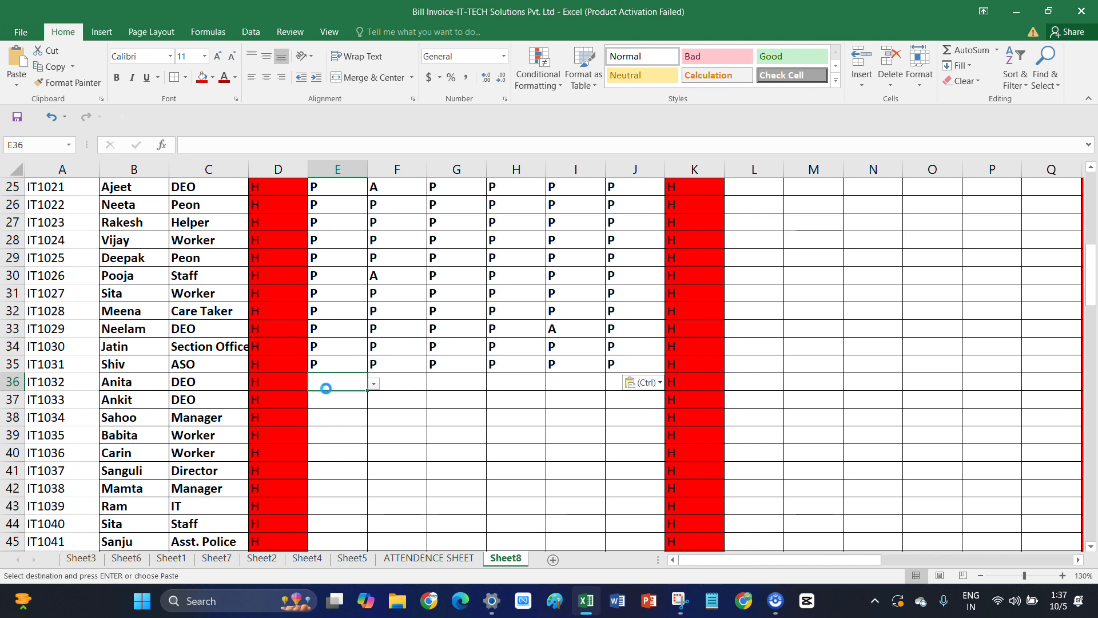
{"action": "key", "text": "ctrl+v"}
{"action": "scroll", "coordinate": [343, 412], "scroll_direction": "down", "scroll_amount": 11}
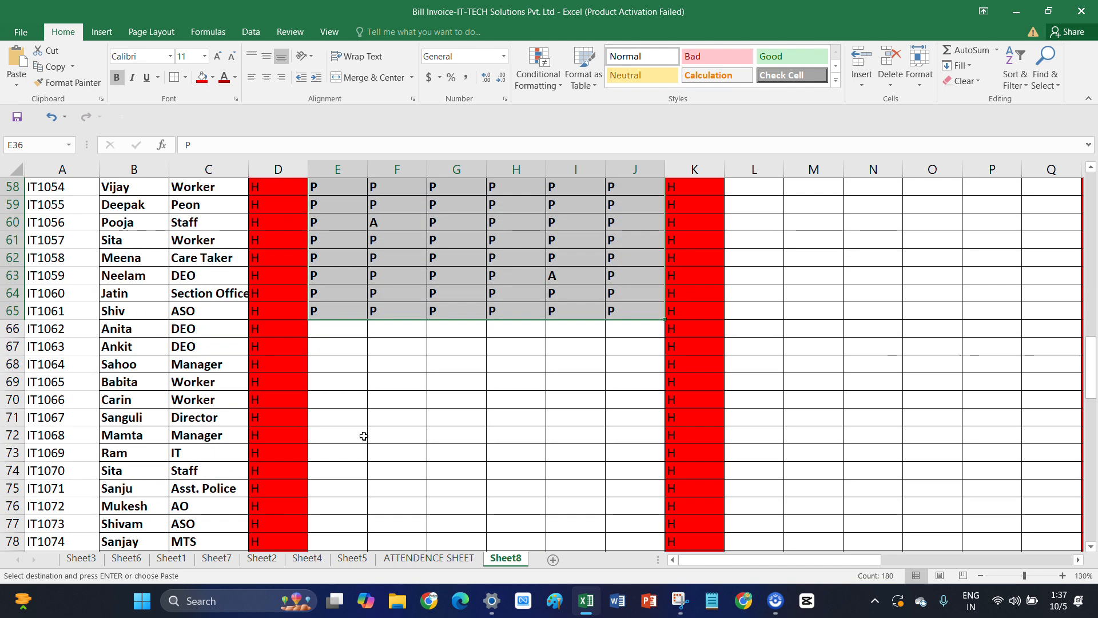
{"action": "left_click", "coordinate": [326, 332]}
{"action": "key", "text": "ctrl+v"}
{"action": "scroll", "coordinate": [358, 359], "scroll_direction": "down", "scroll_amount": 7}
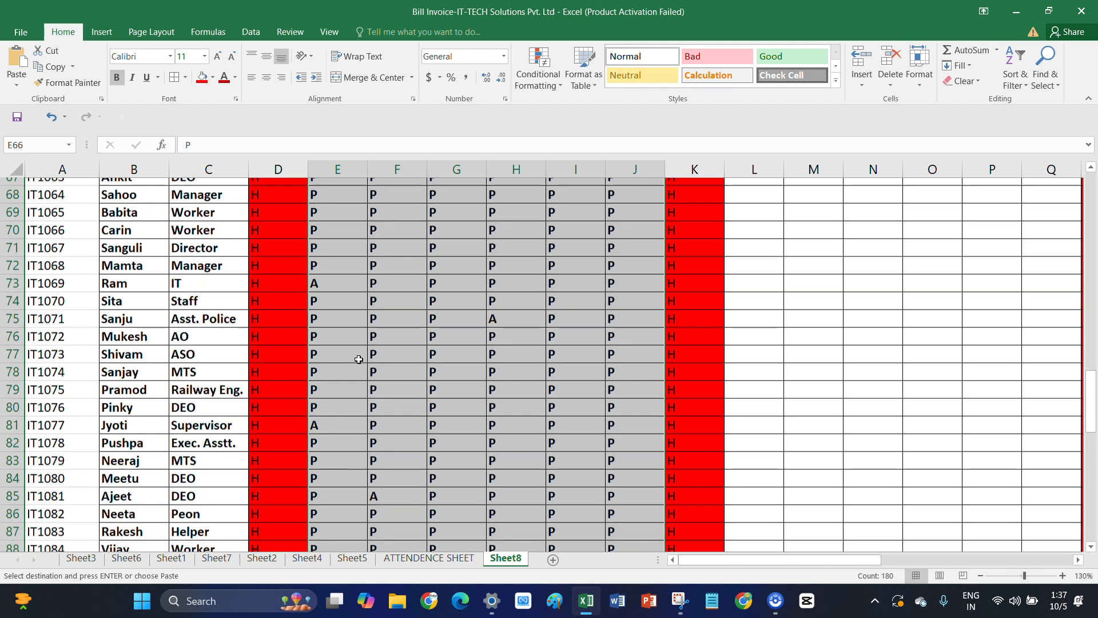
{"action": "left_click", "coordinate": [333, 487]}
{"action": "scroll", "coordinate": [331, 494], "scroll_direction": "down", "scroll_amount": 3}
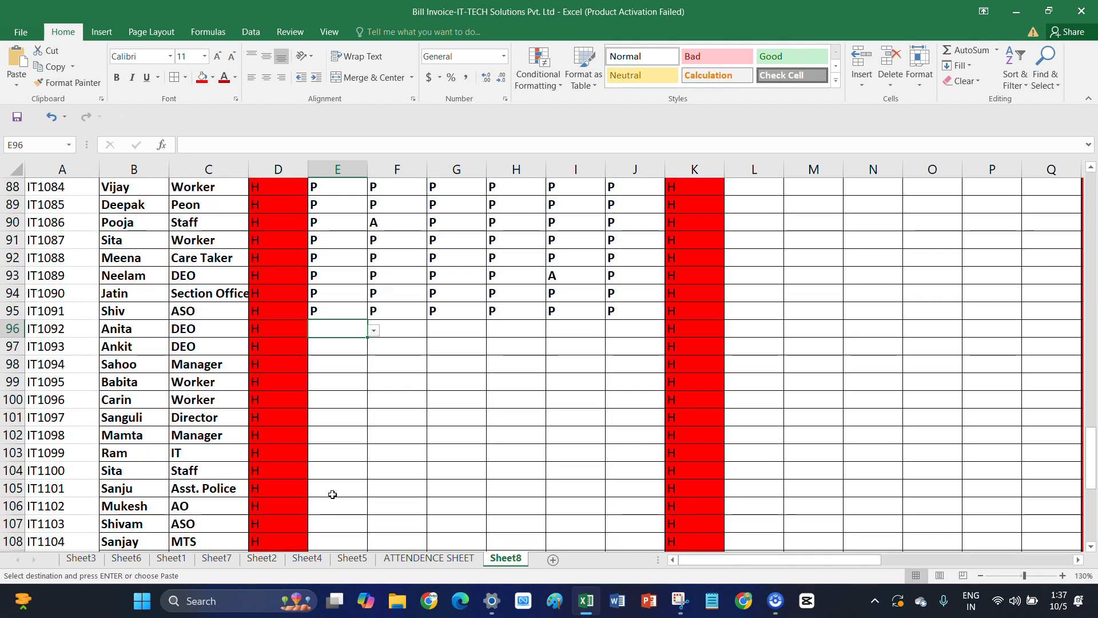
{"action": "key", "text": "ctrl+v"}
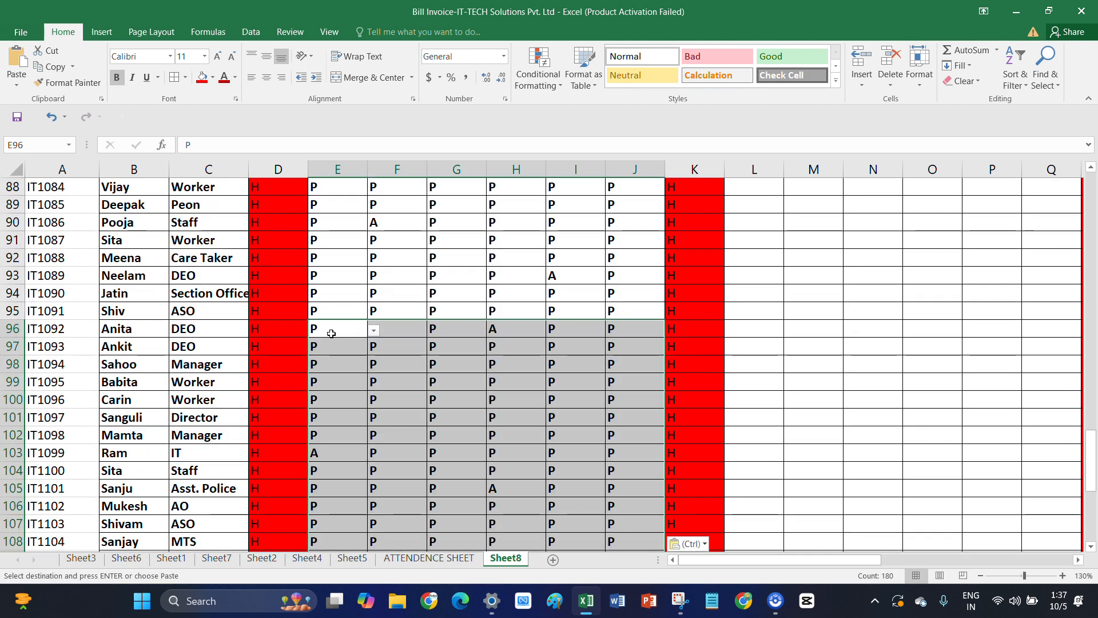
{"action": "scroll", "coordinate": [369, 349], "scroll_direction": "down", "scroll_amount": 9}
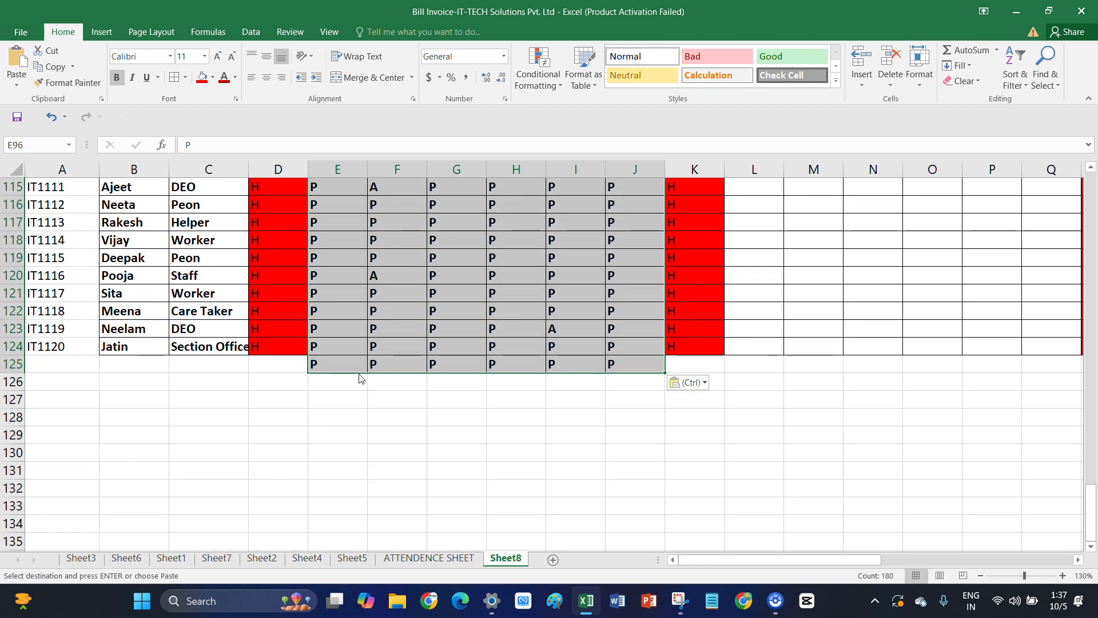
Delete the entire row 125, which holds surplus attendance marks below the last employee
{"action": "left_click", "coordinate": [366, 370]}
{"action": "left_click_drag", "start_coordinate": [331, 368], "coordinate": [632, 366]}
{"action": "right_click", "coordinate": [632, 366]}
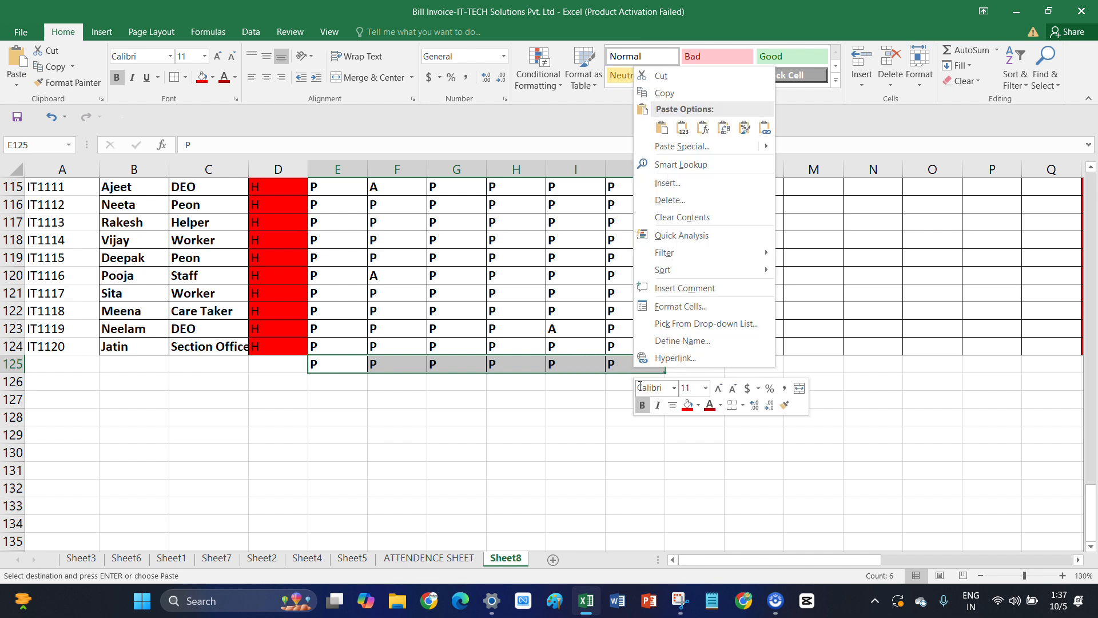
{"action": "left_click", "coordinate": [692, 206]}
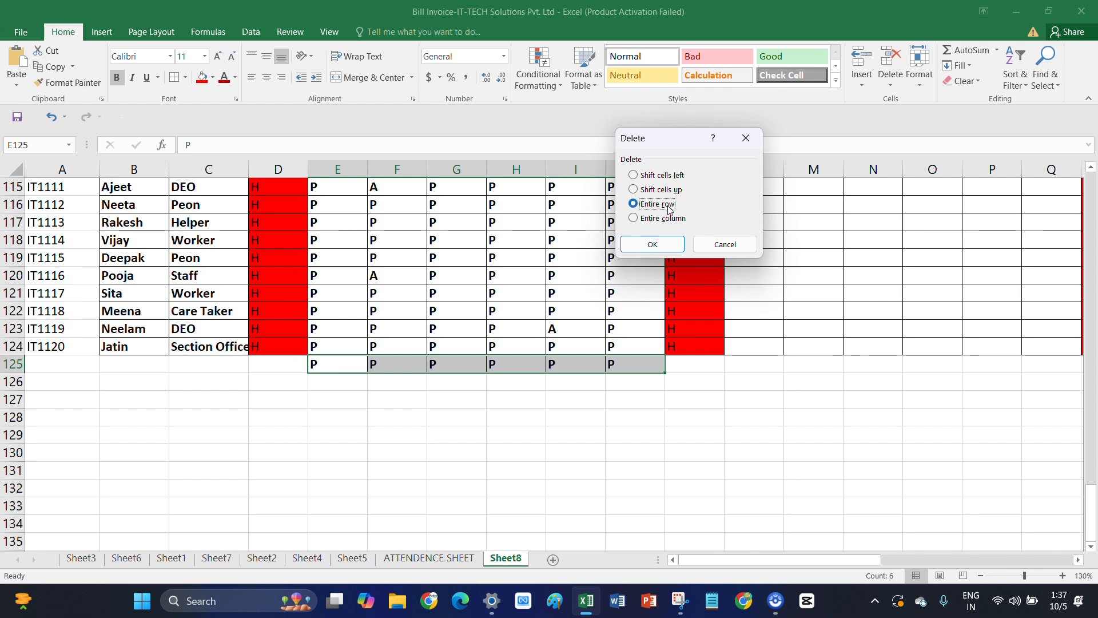
{"action": "left_click", "coordinate": [655, 246]}
Copy the second-week attendance K5:P34 from ATTENDENCE SHEET and paste it into Sheet8 starting at L5
{"action": "scroll", "coordinate": [480, 432], "scroll_direction": "up", "scroll_amount": 3}
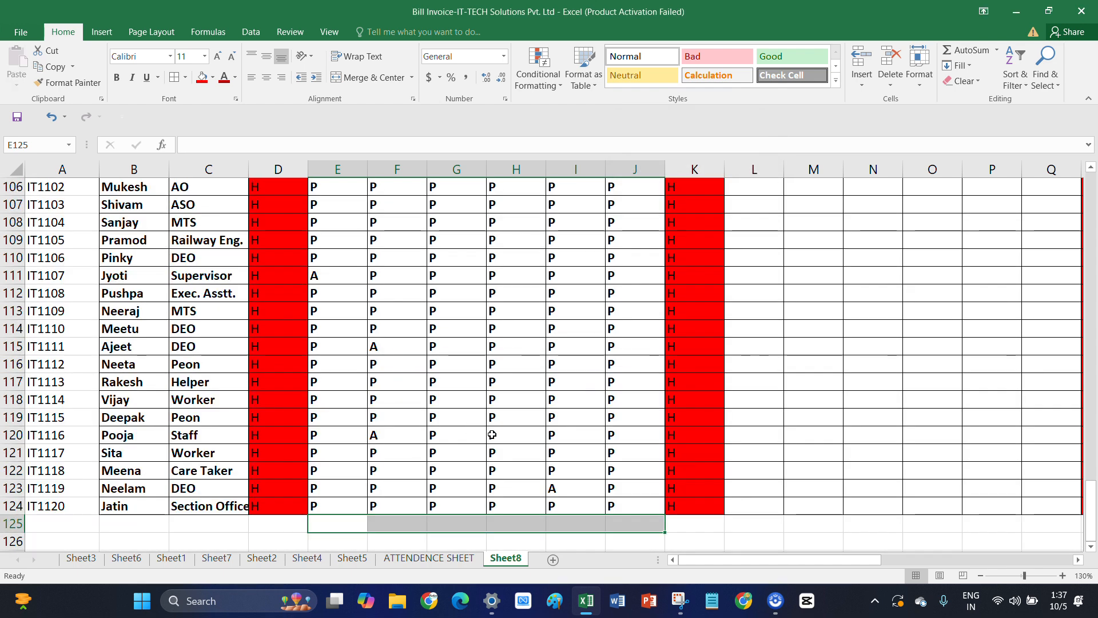
{"action": "scroll", "coordinate": [492, 435], "scroll_direction": "up", "scroll_amount": 20}
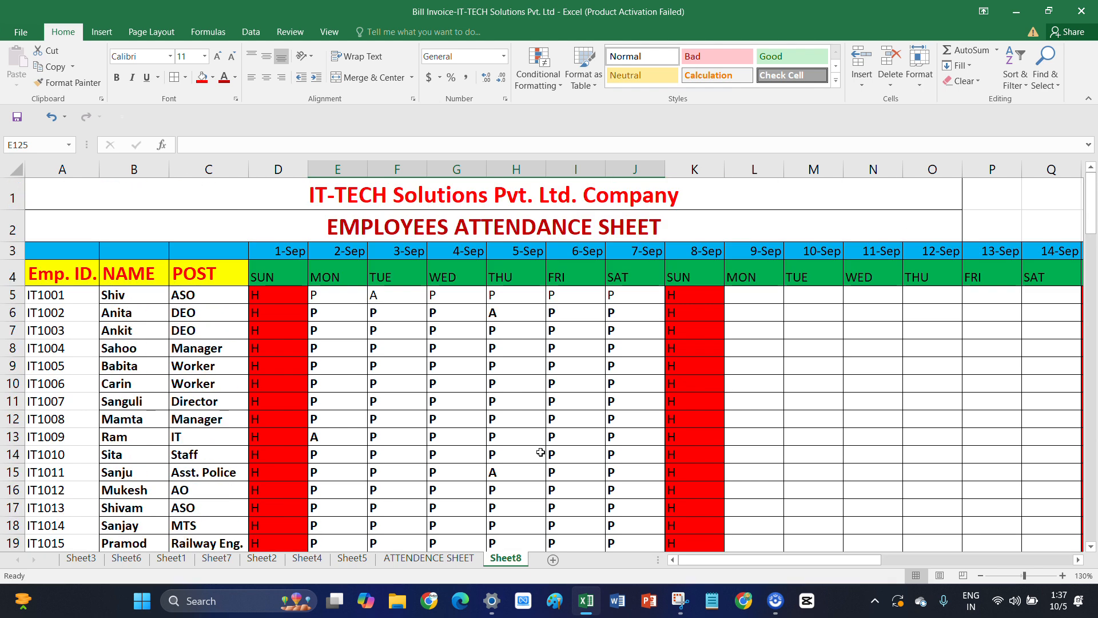
{"action": "left_click", "coordinate": [431, 563]}
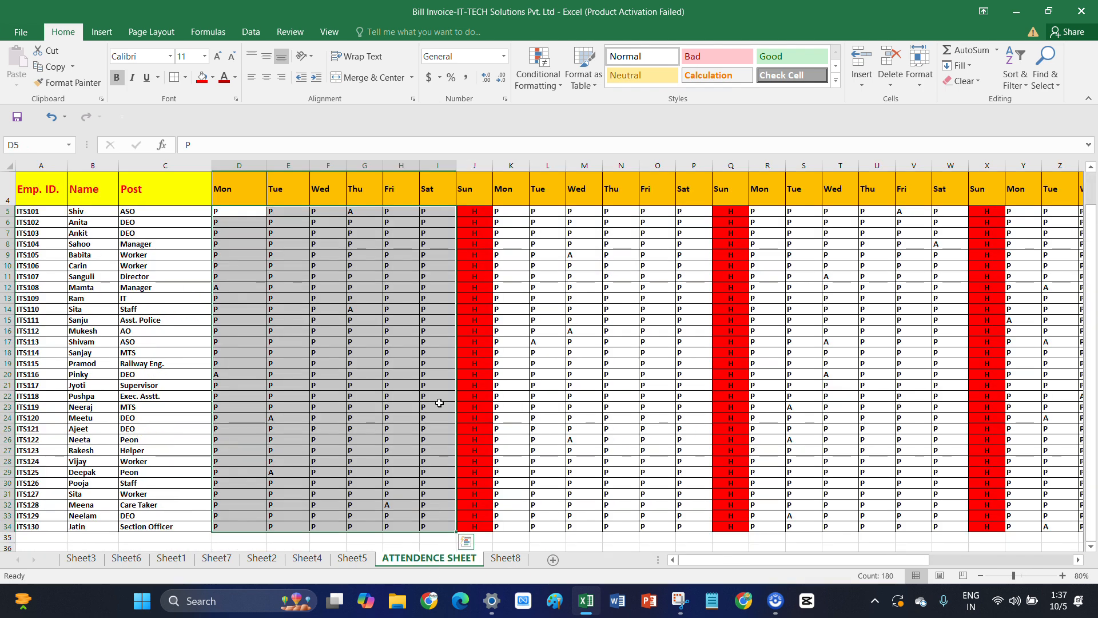
{"action": "left_click_drag", "start_coordinate": [505, 214], "coordinate": [684, 470]}
{"action": "key", "text": "ctrl+c"}
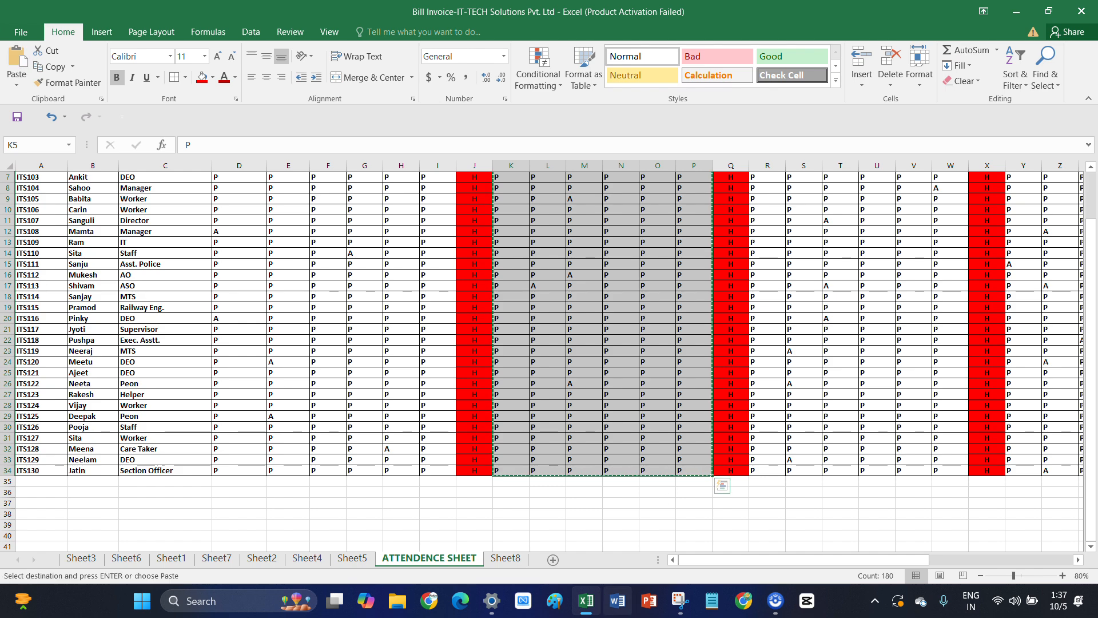
{"action": "left_click", "coordinate": [518, 562]}
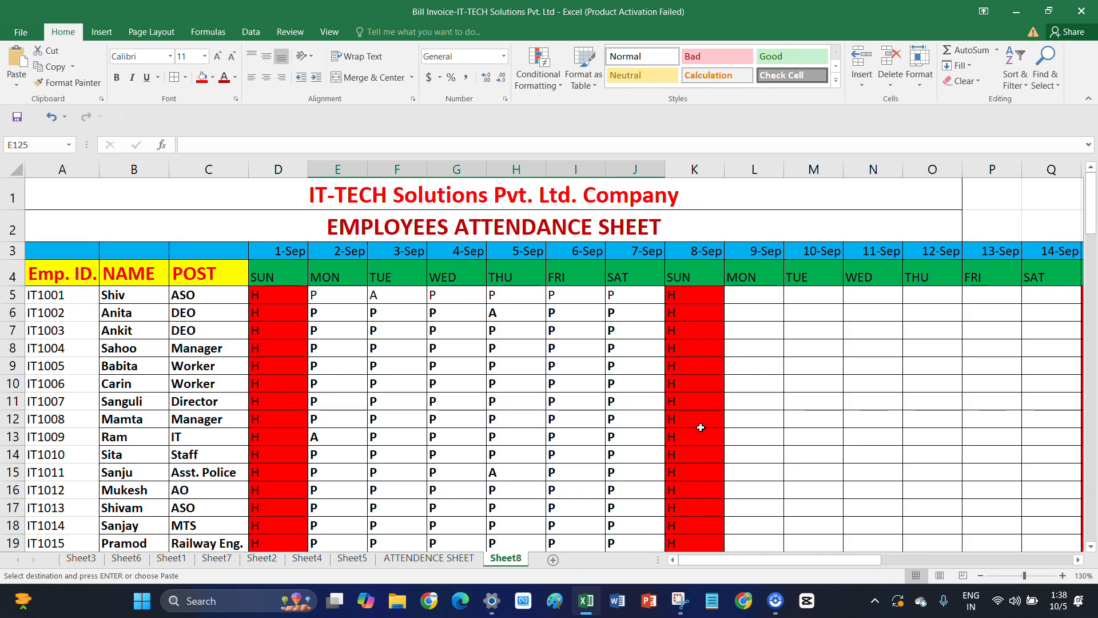
{"action": "left_click", "coordinate": [752, 301]}
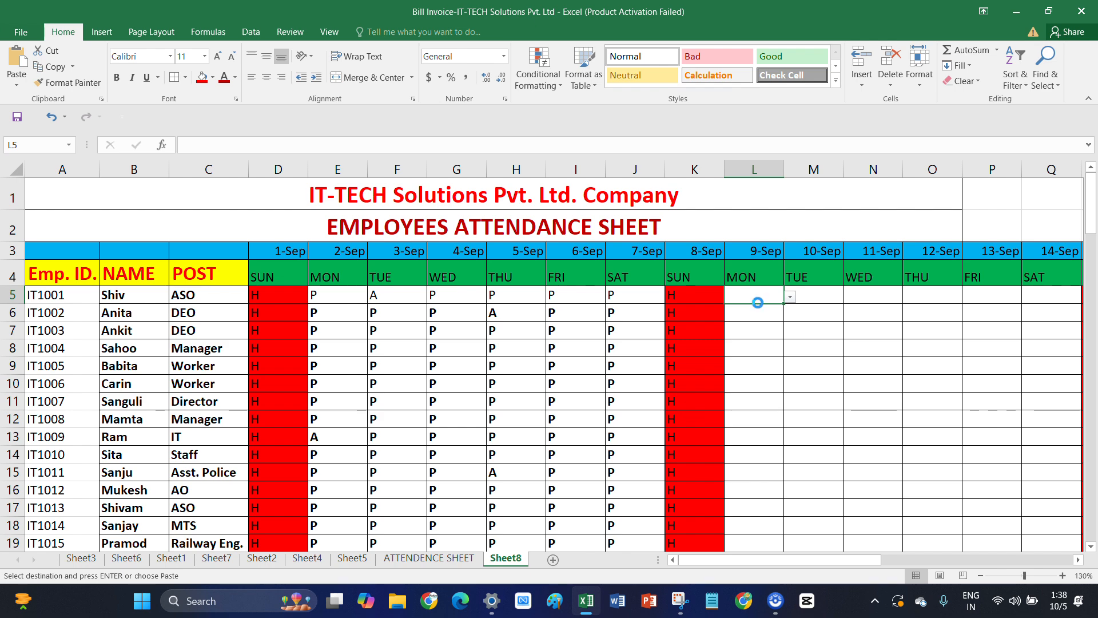
{"action": "key", "text": "ctrl+v"}
Repeat the copied attendance block down columns L to Q of Sheet8, pasting it at L35, L65 and L95
{"action": "scroll", "coordinate": [760, 295], "scroll_direction": "down", "scroll_amount": 12}
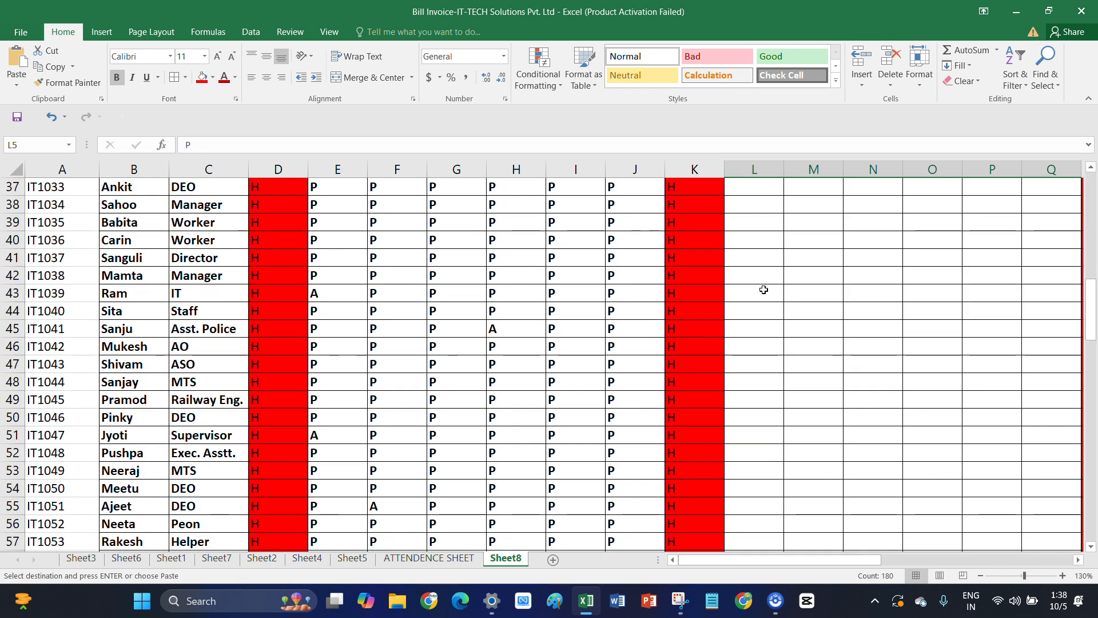
{"action": "scroll", "coordinate": [764, 289], "scroll_direction": "up", "scroll_amount": 2}
{"action": "left_click", "coordinate": [753, 261]}
{"action": "key", "text": "ctrl+v"}
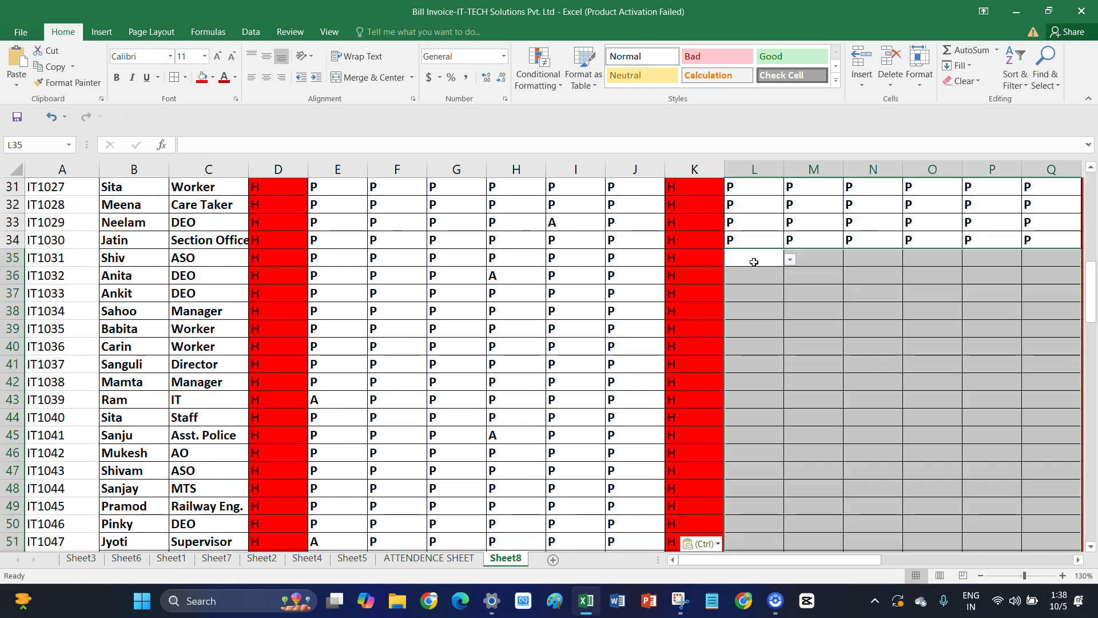
{"action": "scroll", "coordinate": [761, 297], "scroll_direction": "down", "scroll_amount": 7}
{"action": "scroll", "coordinate": [761, 320], "scroll_direction": "down", "scroll_amount": 2}
{"action": "left_click", "coordinate": [747, 314]}
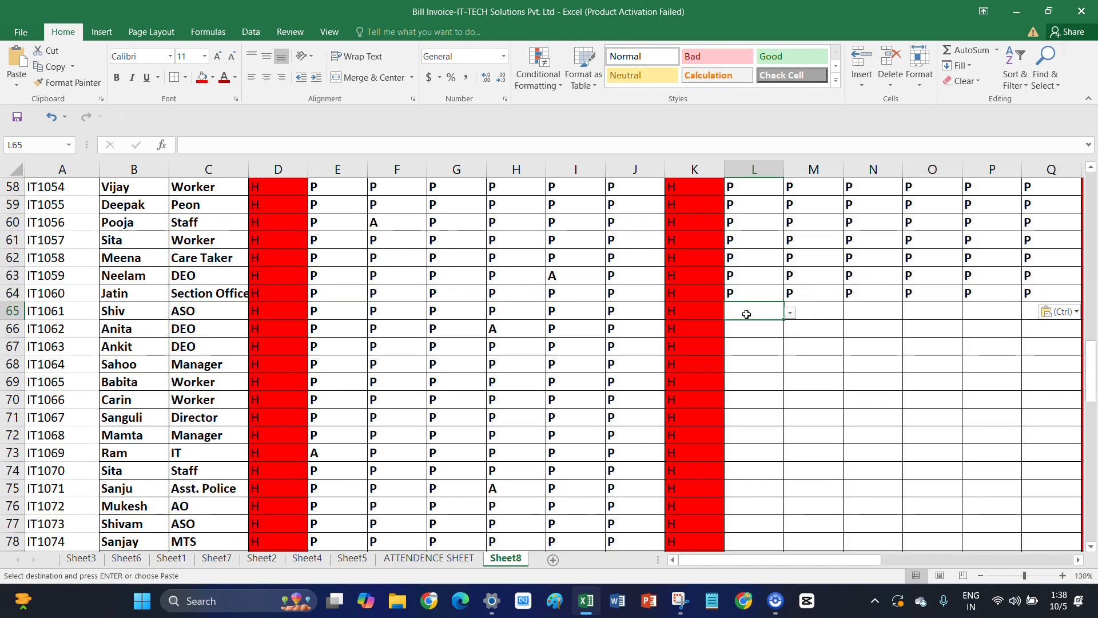
{"action": "key", "text": "ctrl+v"}
{"action": "scroll", "coordinate": [750, 308], "scroll_direction": "down", "scroll_amount": 11}
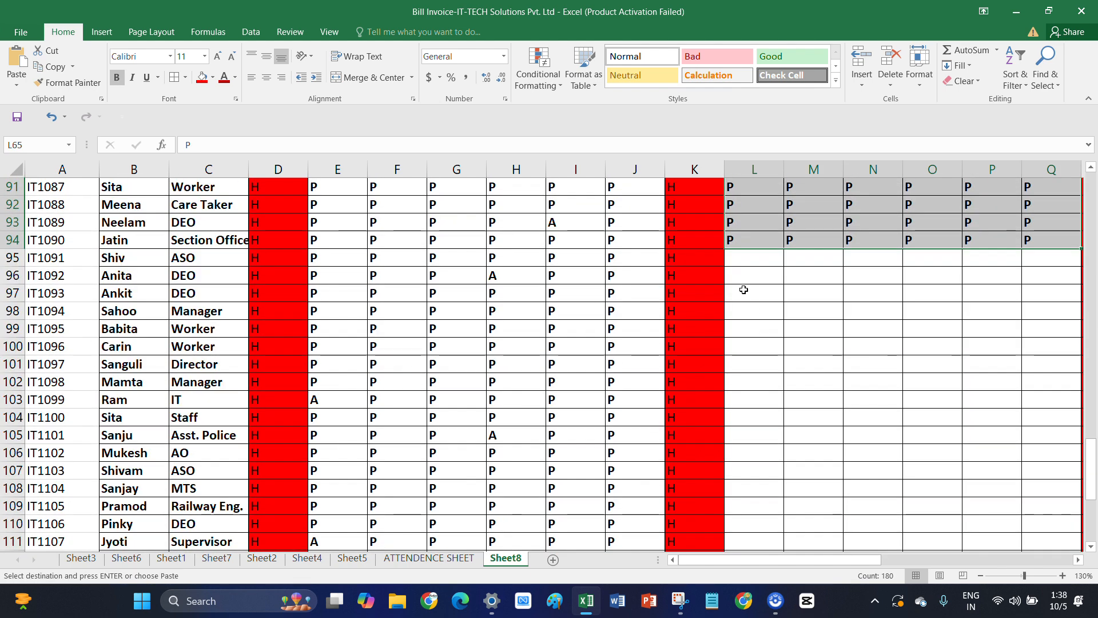
{"action": "left_click", "coordinate": [742, 265]}
{"action": "key", "text": "ctrl+v"}
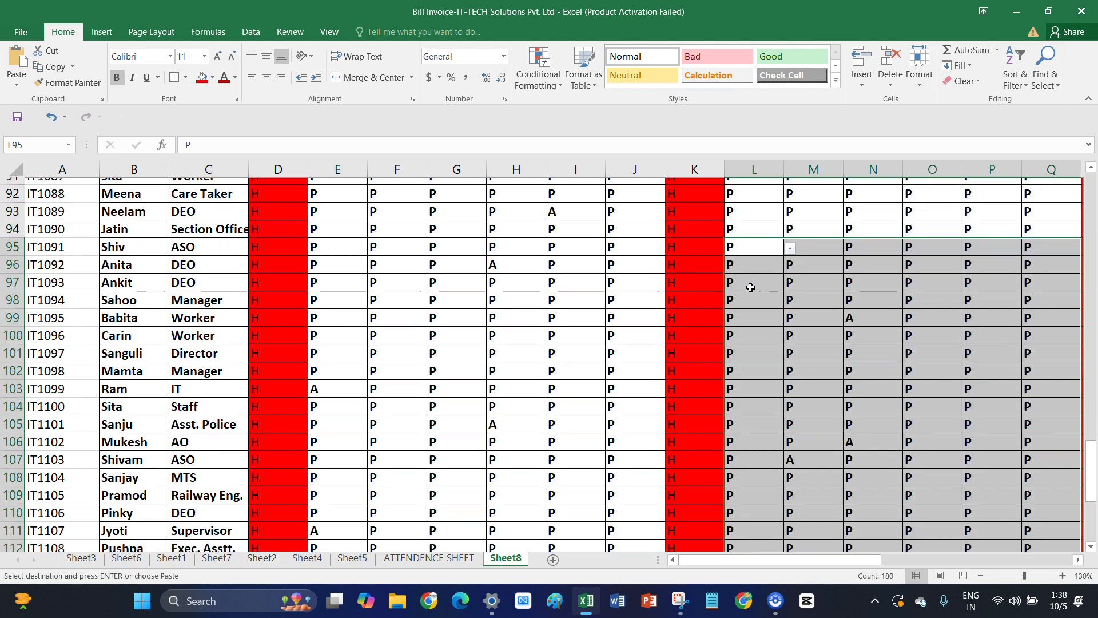
{"action": "scroll", "coordinate": [752, 286], "scroll_direction": "down", "scroll_amount": 8}
Copy the third-week attendance R5:W34 from ATTENDENCE SHEET and paste it into Sheet8 starting at S5, under 16-Sep
{"action": "scroll", "coordinate": [760, 314], "scroll_direction": "up", "scroll_amount": 10}
{"action": "scroll", "coordinate": [770, 334], "scroll_direction": "up", "scroll_amount": 6}
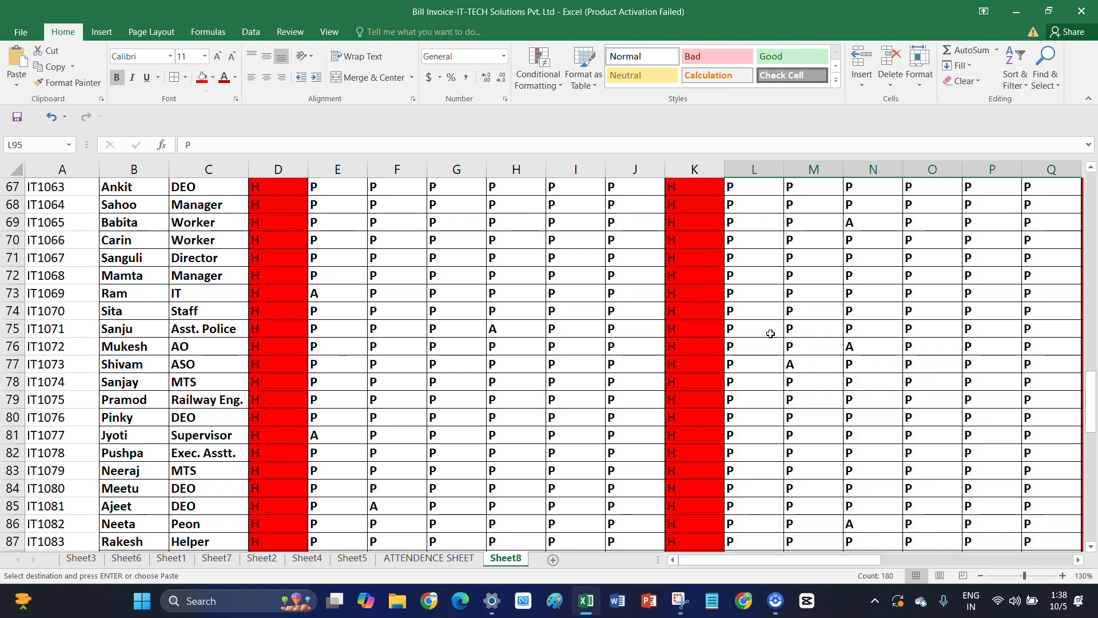
{"action": "scroll", "coordinate": [674, 456], "scroll_direction": "up", "scroll_amount": 20}
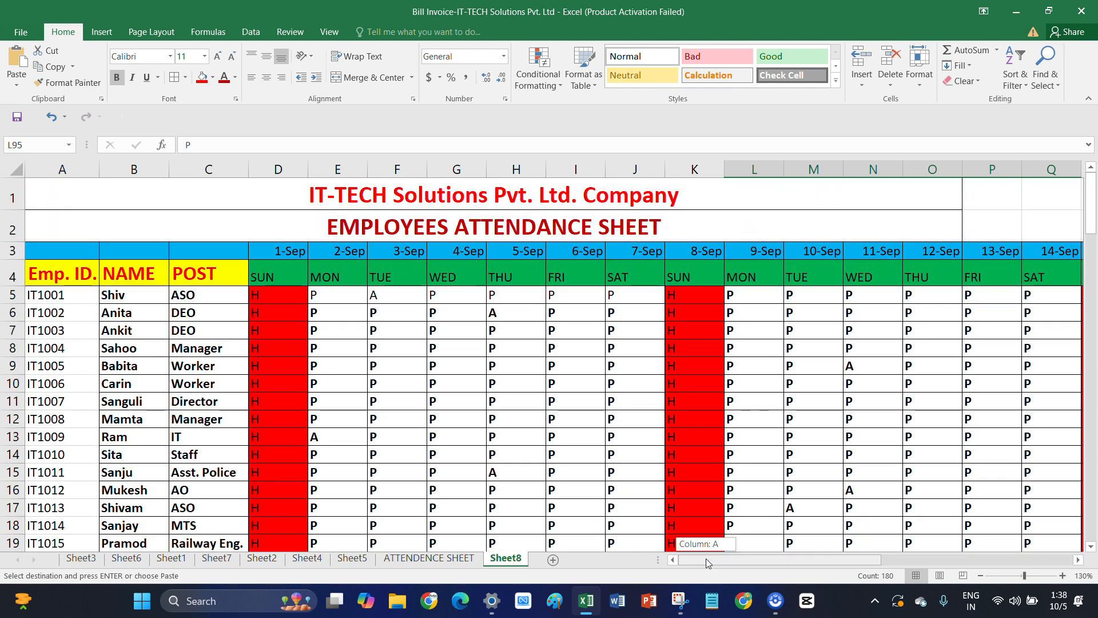
{"action": "left_click_drag", "start_coordinate": [705, 558], "coordinate": [802, 560]}
{"action": "left_click", "coordinate": [436, 560]}
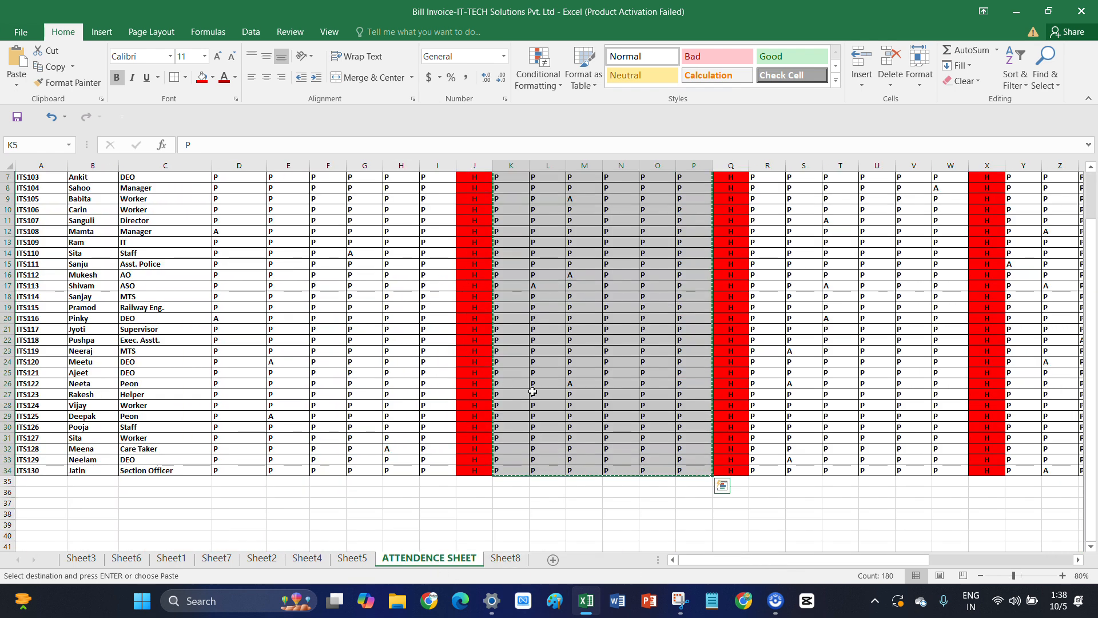
{"action": "scroll", "coordinate": [532, 392], "scroll_direction": "up", "scroll_amount": 2}
{"action": "left_click_drag", "start_coordinate": [764, 262], "coordinate": [946, 520]}
{"action": "key", "text": "ctrl+c"}
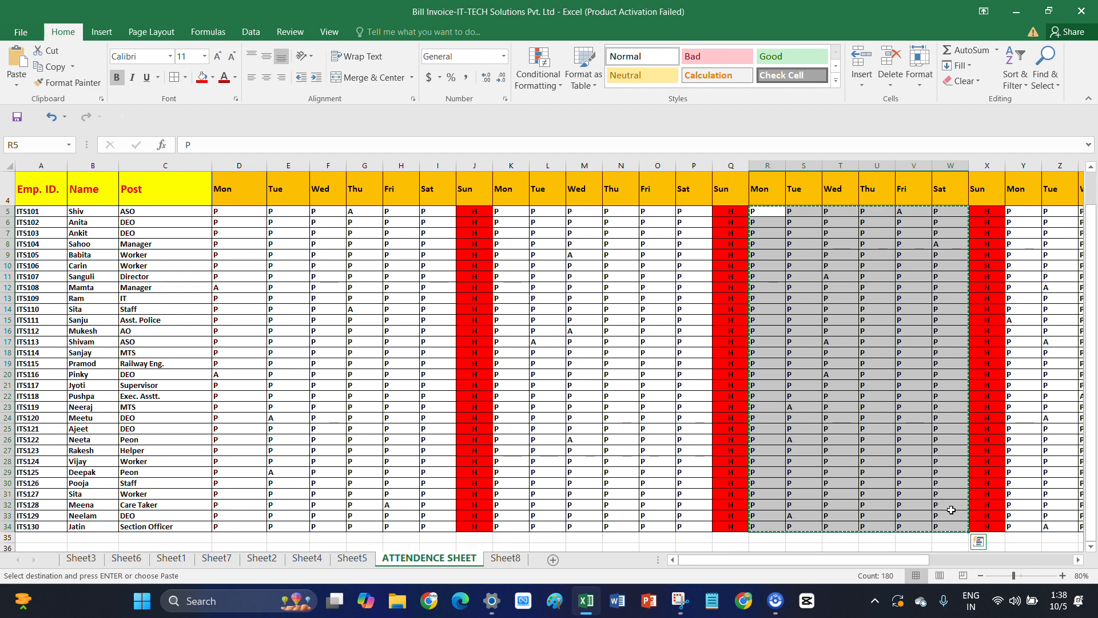
{"action": "left_click", "coordinate": [505, 557]}
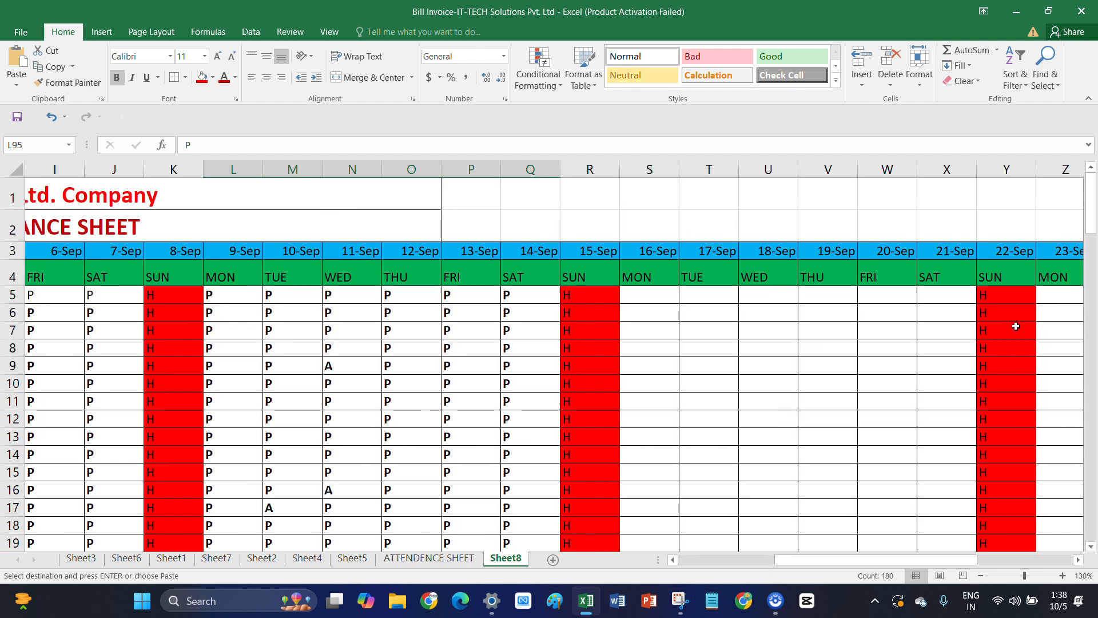
{"action": "left_click", "coordinate": [650, 297]}
{"action": "key", "text": "ctrl+v"}
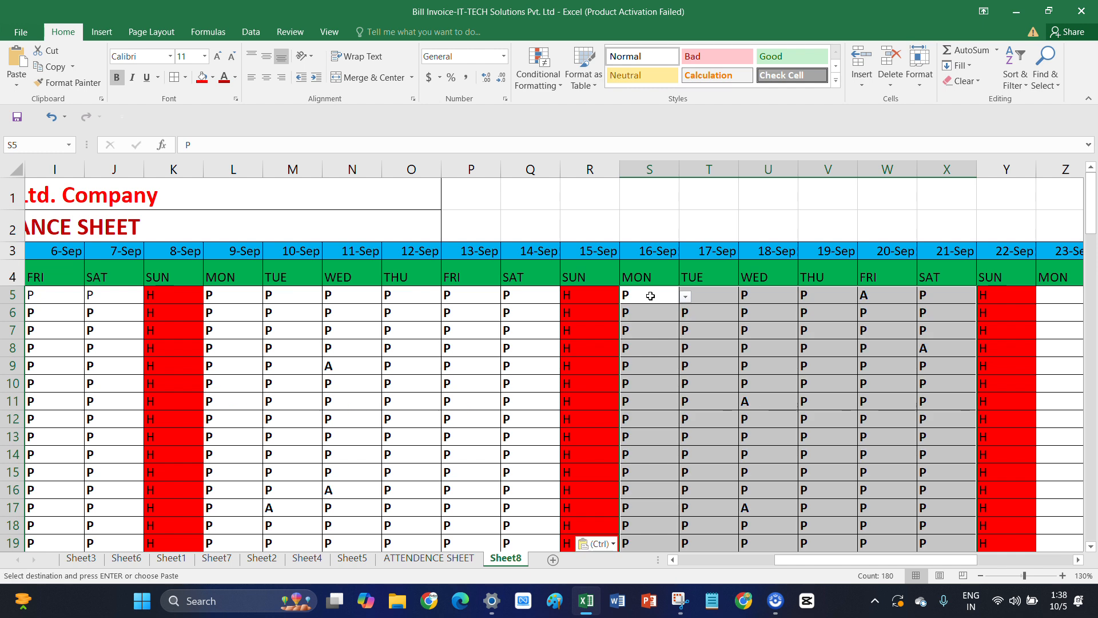
Fill the remaining rows of columns S to X by pasting the copied block at S35, S65 and S95
{"action": "scroll", "coordinate": [652, 281], "scroll_direction": "down", "scroll_amount": 11}
{"action": "scroll", "coordinate": [650, 262], "scroll_direction": "up", "scroll_amount": 3}
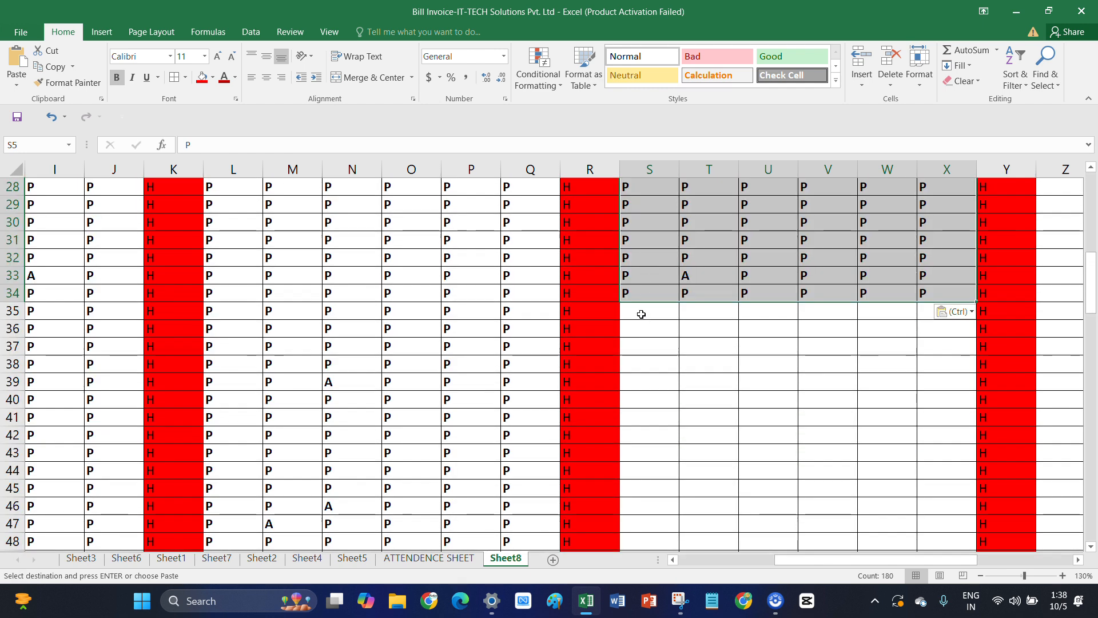
{"action": "left_click", "coordinate": [641, 312]}
{"action": "key", "text": "ctrl+v"}
{"action": "scroll", "coordinate": [644, 286], "scroll_direction": "down", "scroll_amount": 11}
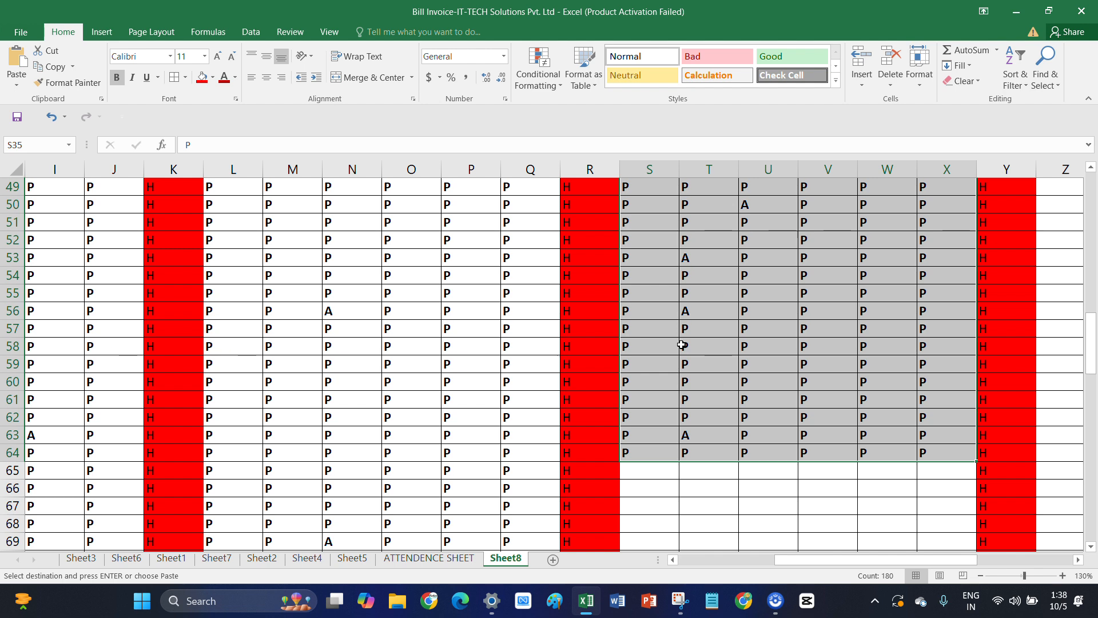
{"action": "left_click", "coordinate": [644, 262]}
{"action": "key", "text": "ctrl+v"}
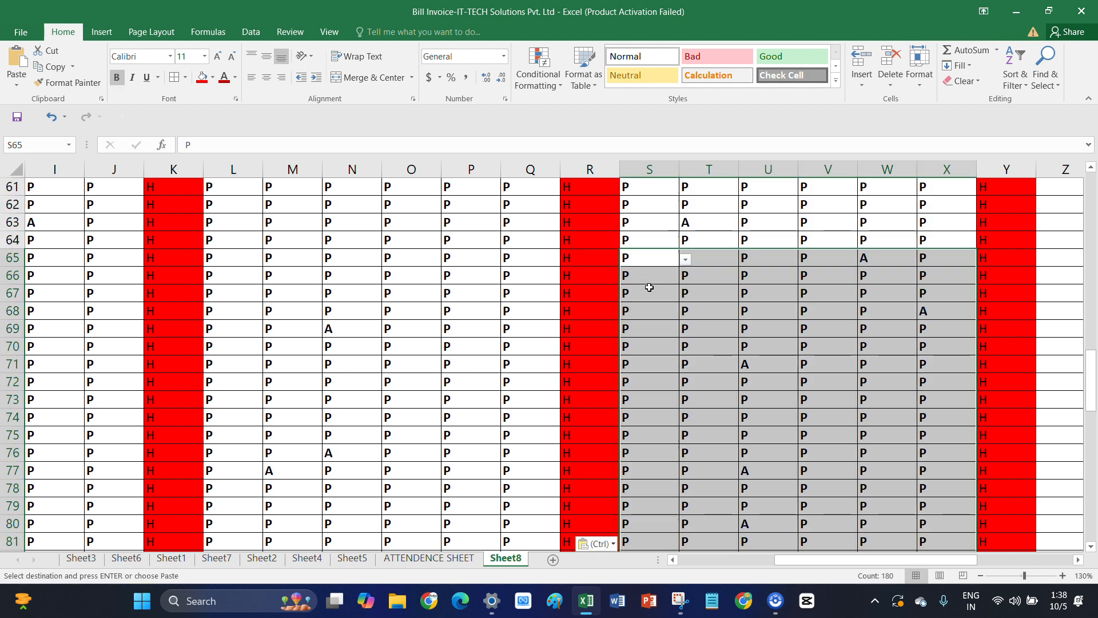
{"action": "scroll", "coordinate": [652, 286], "scroll_direction": "down", "scroll_amount": 8}
{"action": "left_click", "coordinate": [668, 364]}
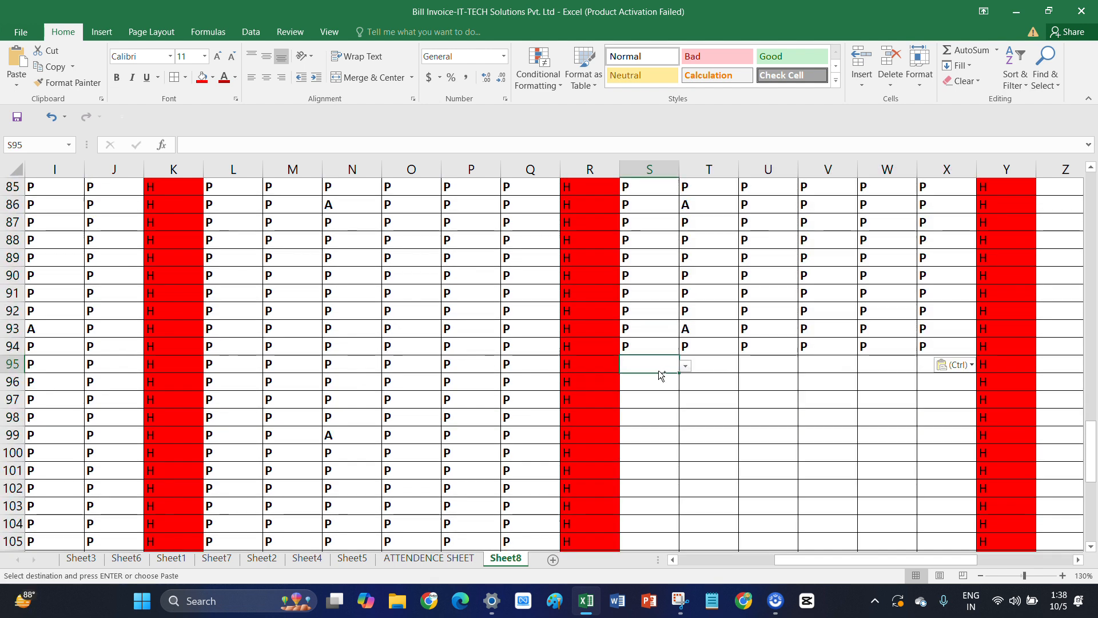
{"action": "key", "text": "ctrl+v"}
{"action": "scroll", "coordinate": [706, 394], "scroll_direction": "down", "scroll_amount": 3}
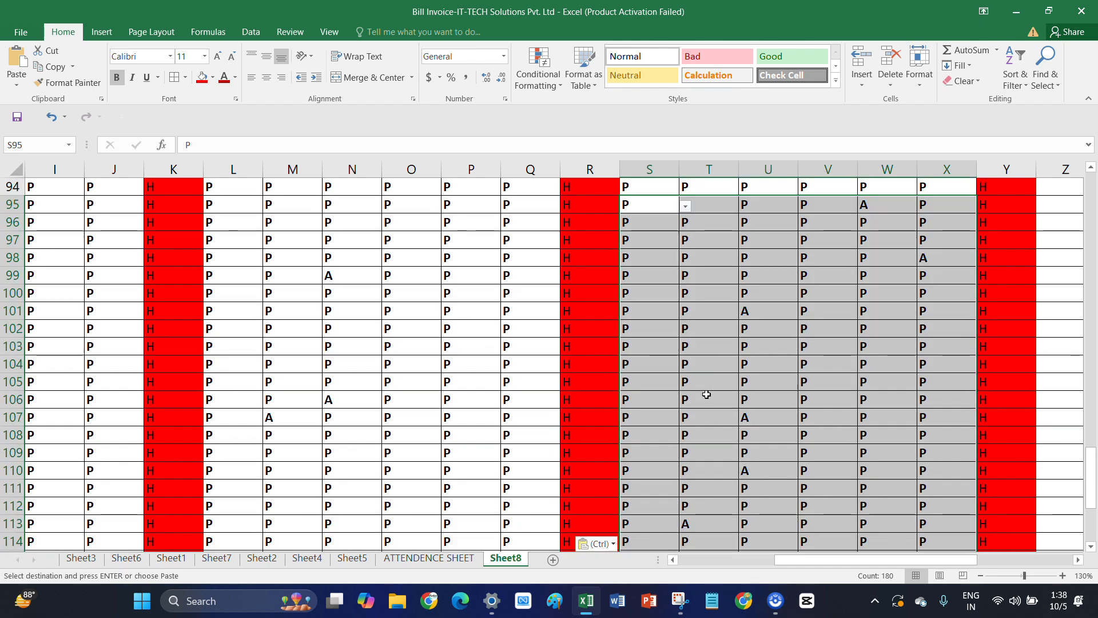
{"action": "scroll", "coordinate": [707, 394], "scroll_direction": "down", "scroll_amount": 6}
Copy the fourth-week attendance Y5:AD34 from ATTENDENCE SHEET and paste it into Sheet8 starting at Z5, under 23-Sep
{"action": "scroll", "coordinate": [709, 400], "scroll_direction": "up", "scroll_amount": 16}
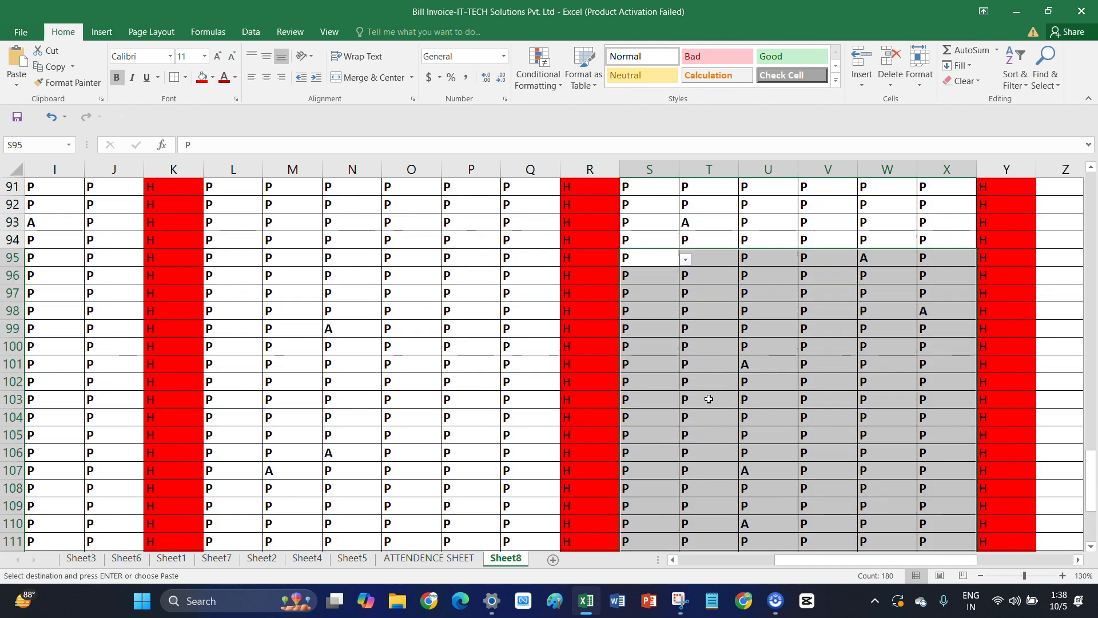
{"action": "scroll", "coordinate": [712, 404], "scroll_direction": "up", "scroll_amount": 20}
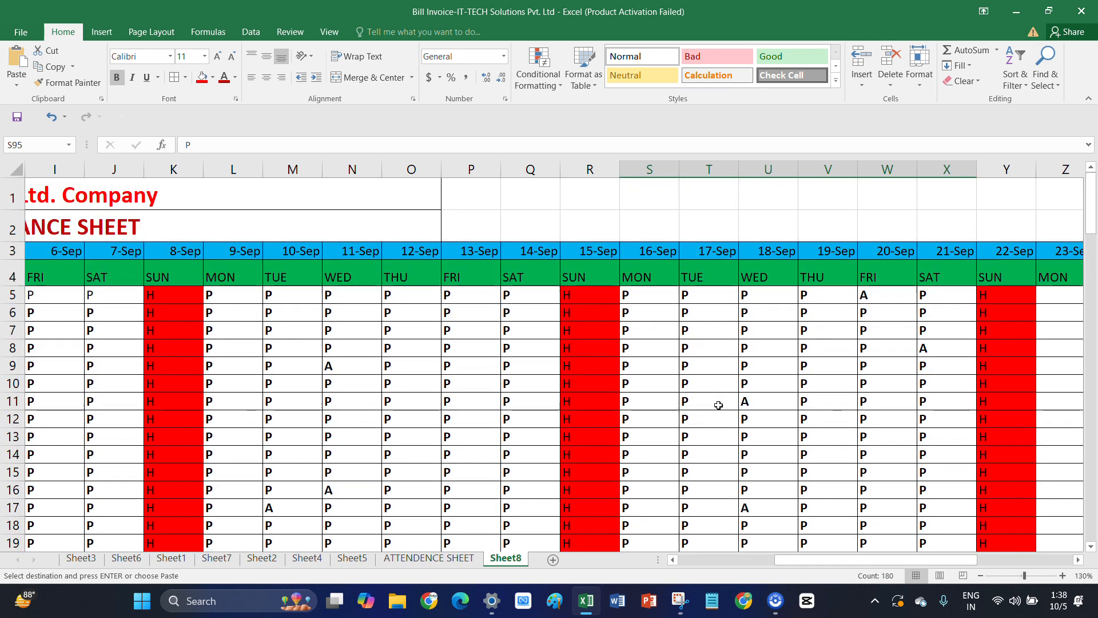
{"action": "left_click_drag", "start_coordinate": [817, 559], "coordinate": [909, 562]}
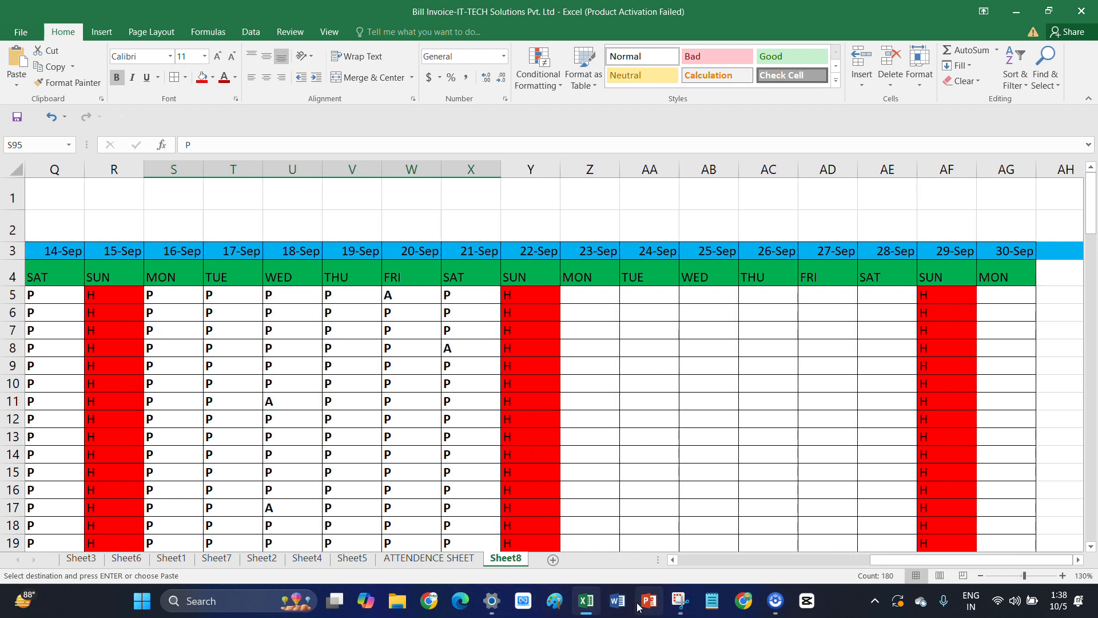
{"action": "left_click", "coordinate": [451, 558]}
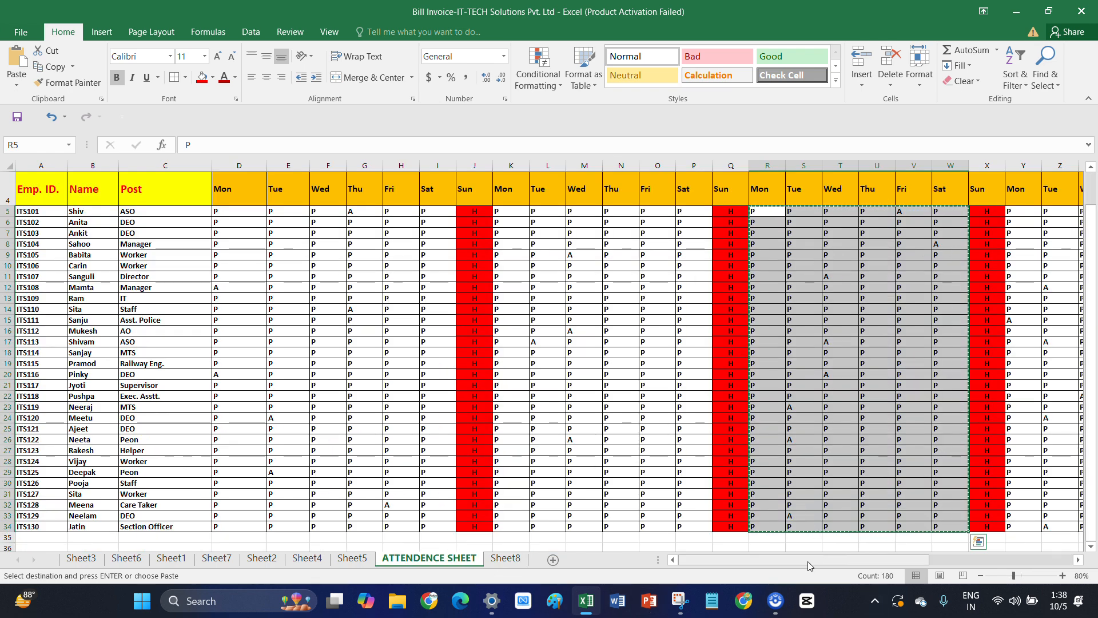
{"action": "left_click_drag", "start_coordinate": [808, 561], "coordinate": [895, 560]}
{"action": "left_click_drag", "start_coordinate": [538, 212], "coordinate": [722, 350]}
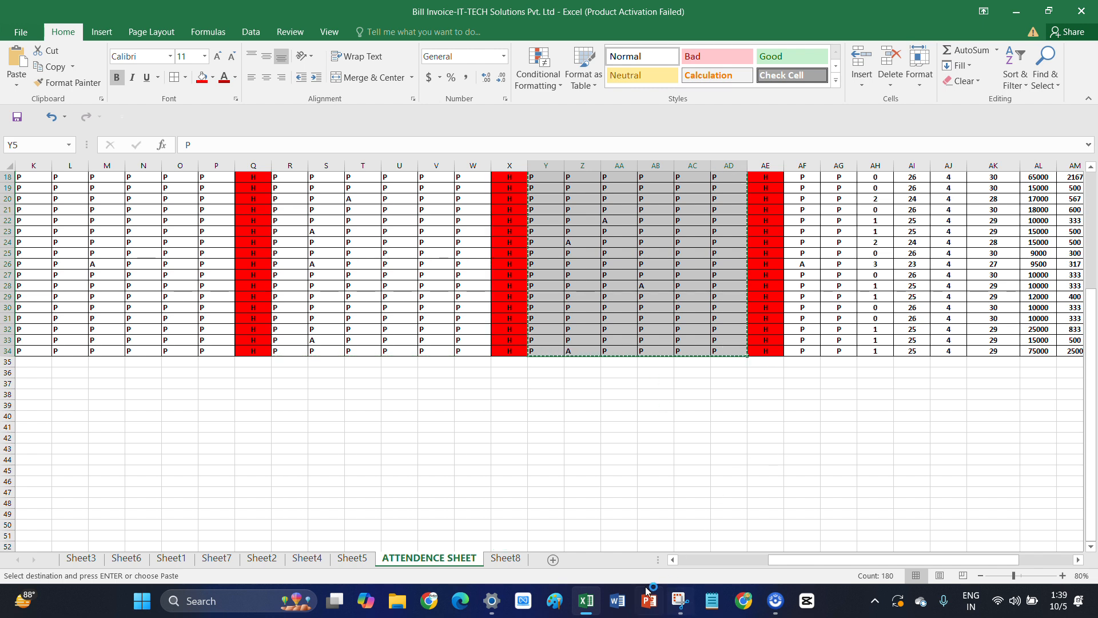
{"action": "left_click", "coordinate": [506, 558]}
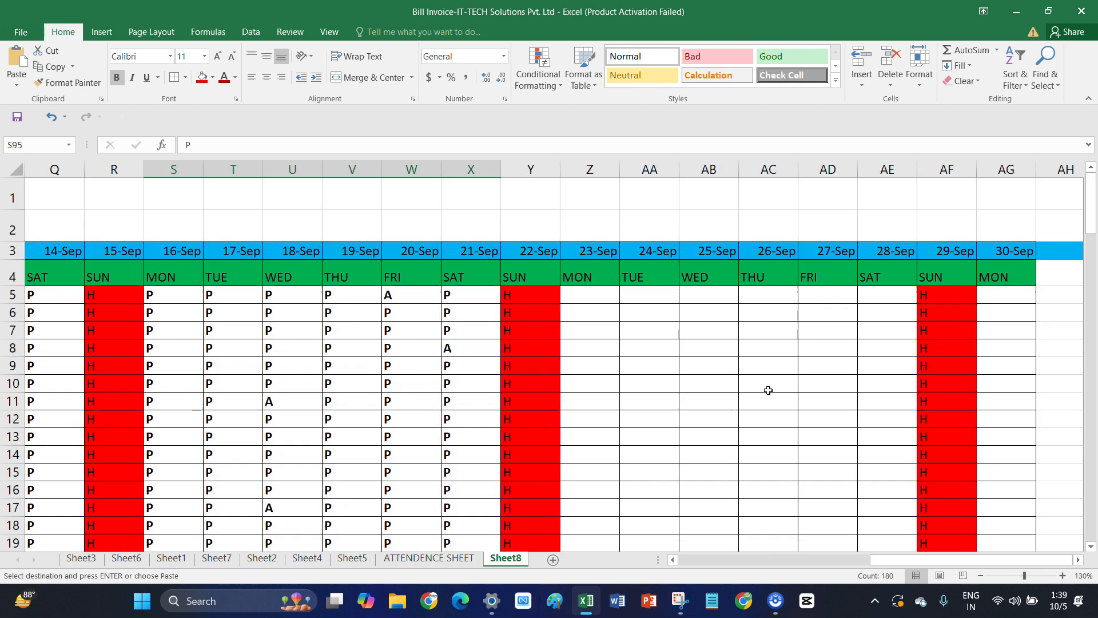
{"action": "left_click", "coordinate": [581, 297]}
{"action": "key", "text": "ctrl+v"}
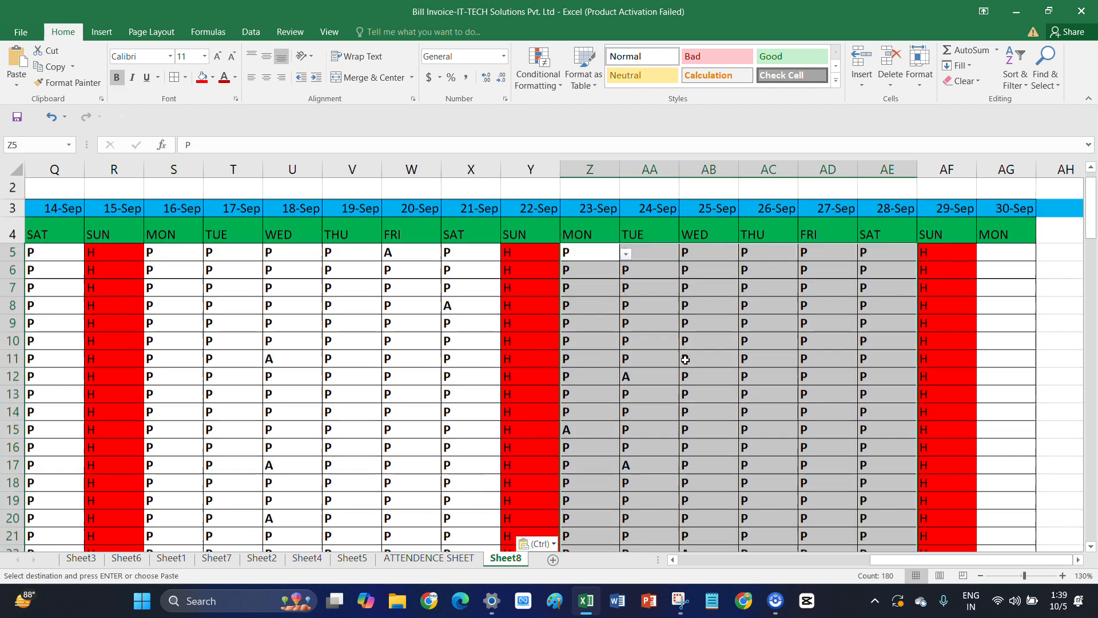
Fill the remaining rows of columns Z to AE by pasting the copied attendance block at Z35, Z65 and Z95
{"action": "scroll", "coordinate": [629, 286], "scroll_direction": "down", "scroll_amount": 10}
{"action": "scroll", "coordinate": [629, 274], "scroll_direction": "up", "scroll_amount": 2}
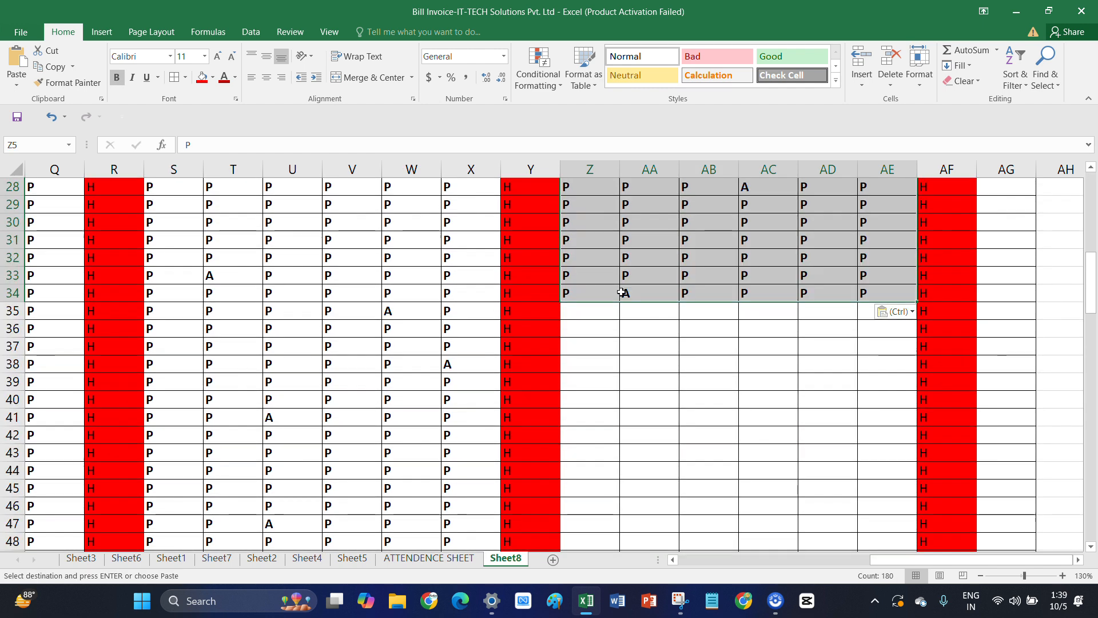
{"action": "left_click", "coordinate": [599, 318]}
{"action": "key", "text": "ctrl+v"}
{"action": "scroll", "coordinate": [600, 321], "scroll_direction": "down", "scroll_amount": 11}
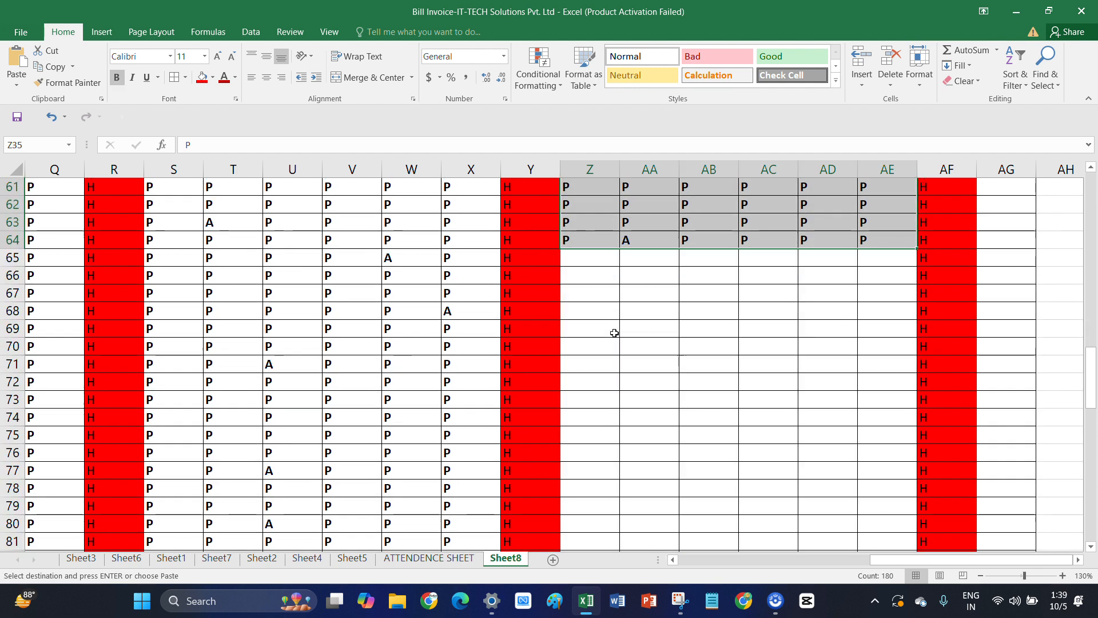
{"action": "left_click", "coordinate": [593, 264]}
{"action": "key", "text": "ctrl+v"}
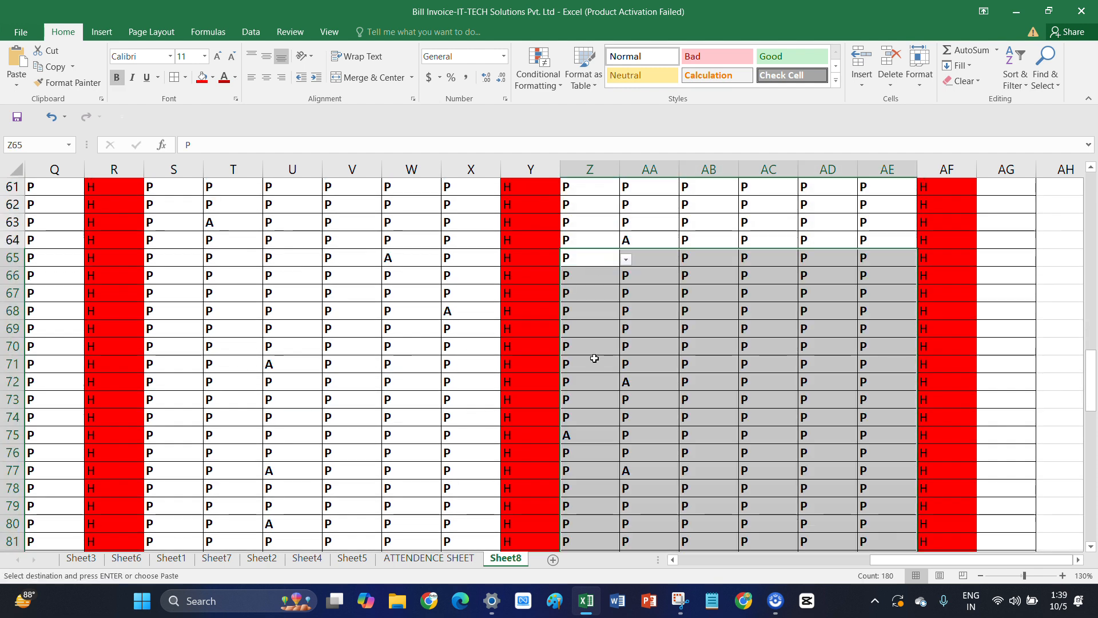
{"action": "scroll", "coordinate": [595, 358], "scroll_direction": "down", "scroll_amount": 4}
{"action": "scroll", "coordinate": [595, 360], "scroll_direction": "down", "scroll_amount": 5}
{"action": "left_click", "coordinate": [597, 313]}
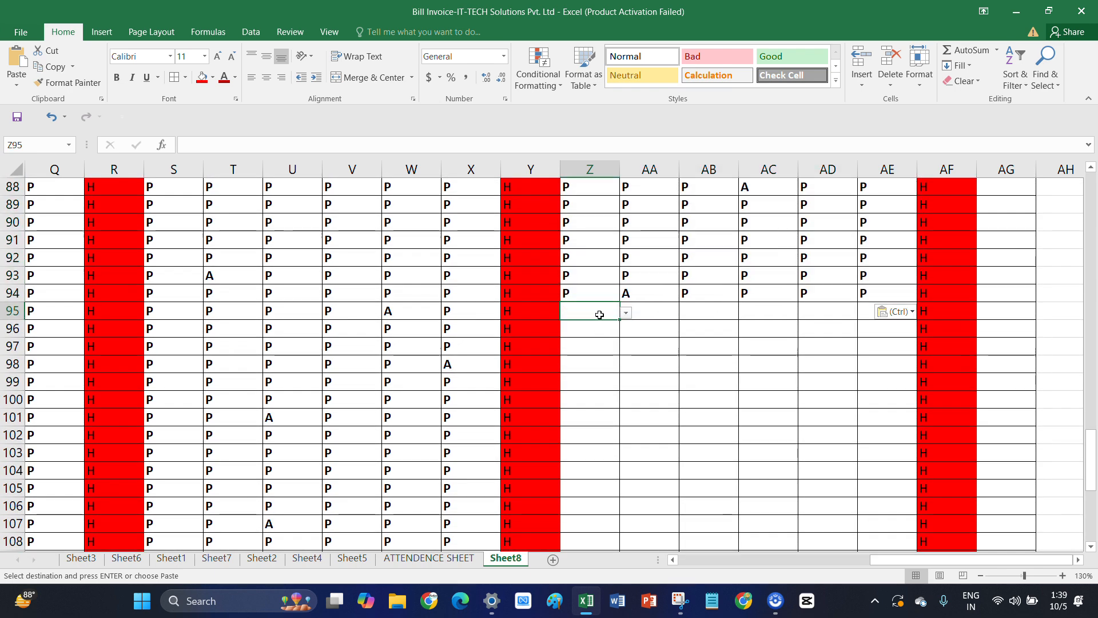
{"action": "key", "text": "ctrl+v"}
{"action": "scroll", "coordinate": [599, 314], "scroll_direction": "down", "scroll_amount": 9}
Copy the 28-Sep attendance AE5:AE124 and paste it into the 30-Sep column starting at AG5
{"action": "scroll", "coordinate": [712, 380], "scroll_direction": "up", "scroll_amount": 13}
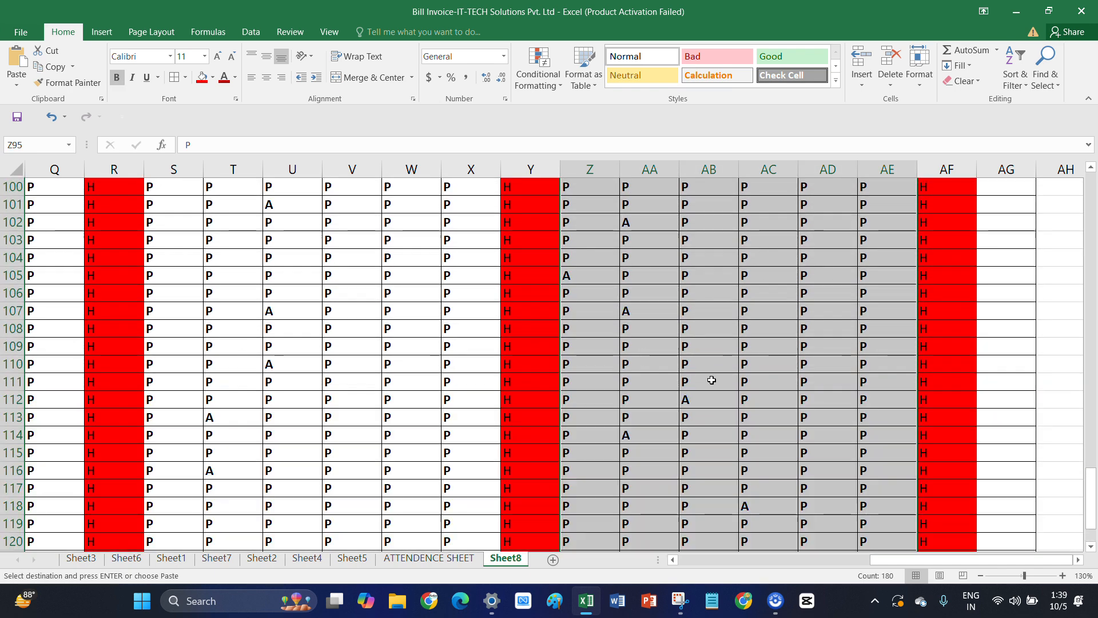
{"action": "scroll", "coordinate": [904, 292], "scroll_direction": "up", "scroll_amount": 20}
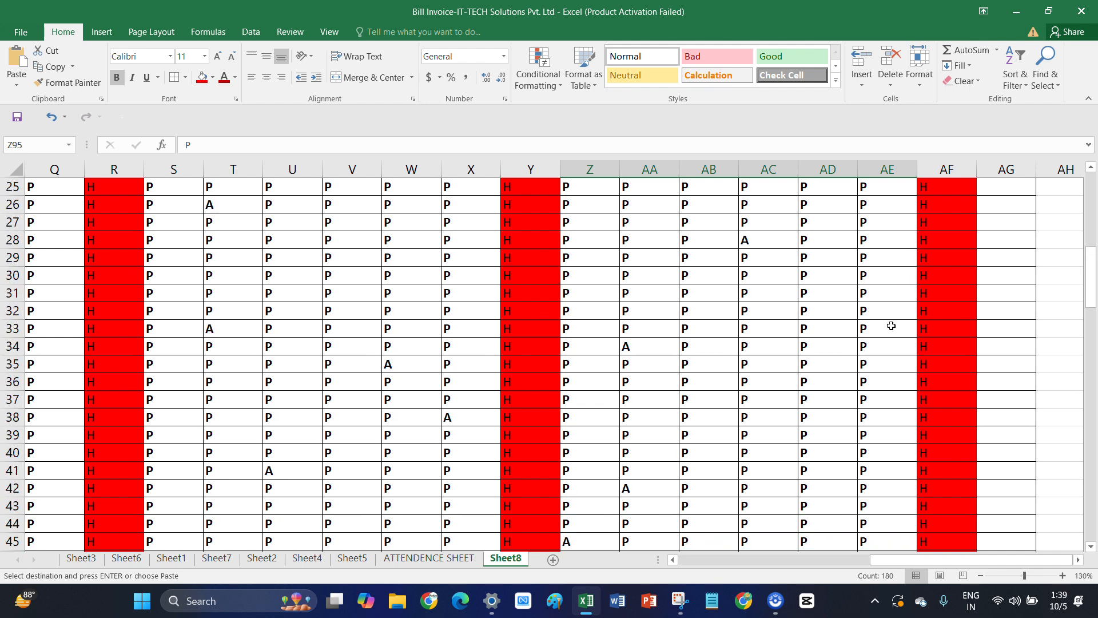
{"action": "left_click", "coordinate": [995, 300]}
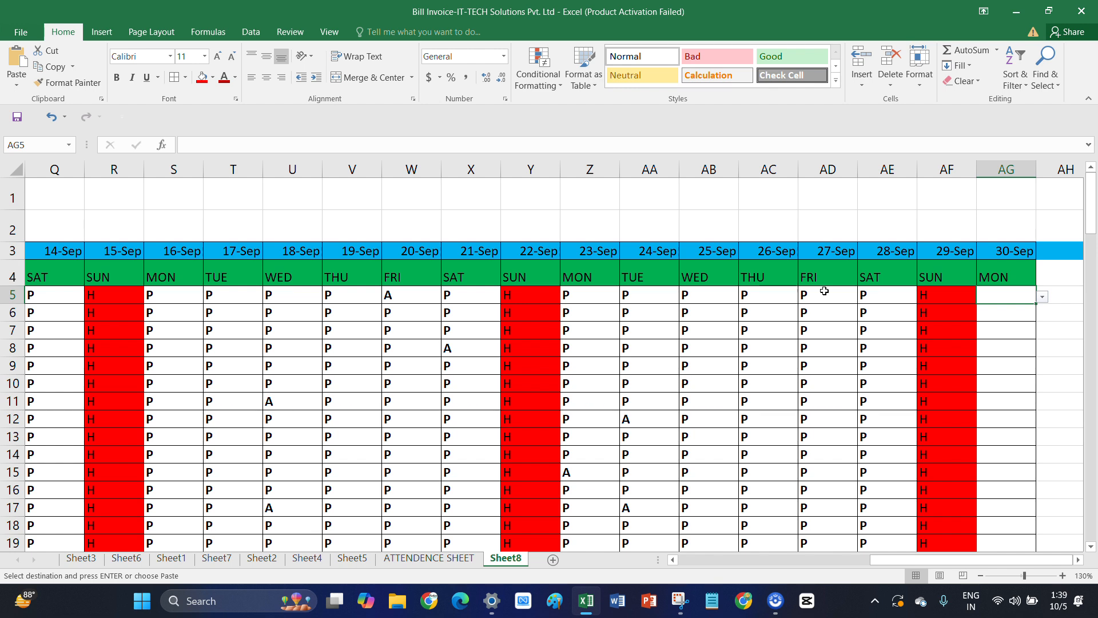
{"action": "scroll", "coordinate": [875, 302], "scroll_direction": "down", "scroll_amount": 12}
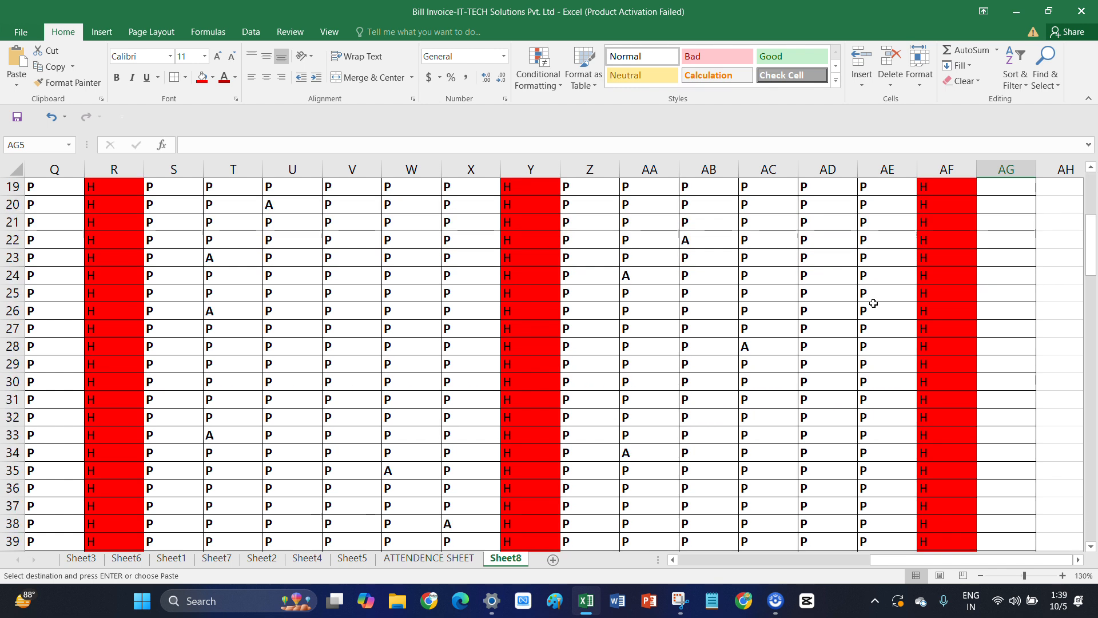
{"action": "scroll", "coordinate": [870, 303], "scroll_direction": "up", "scroll_amount": 12}
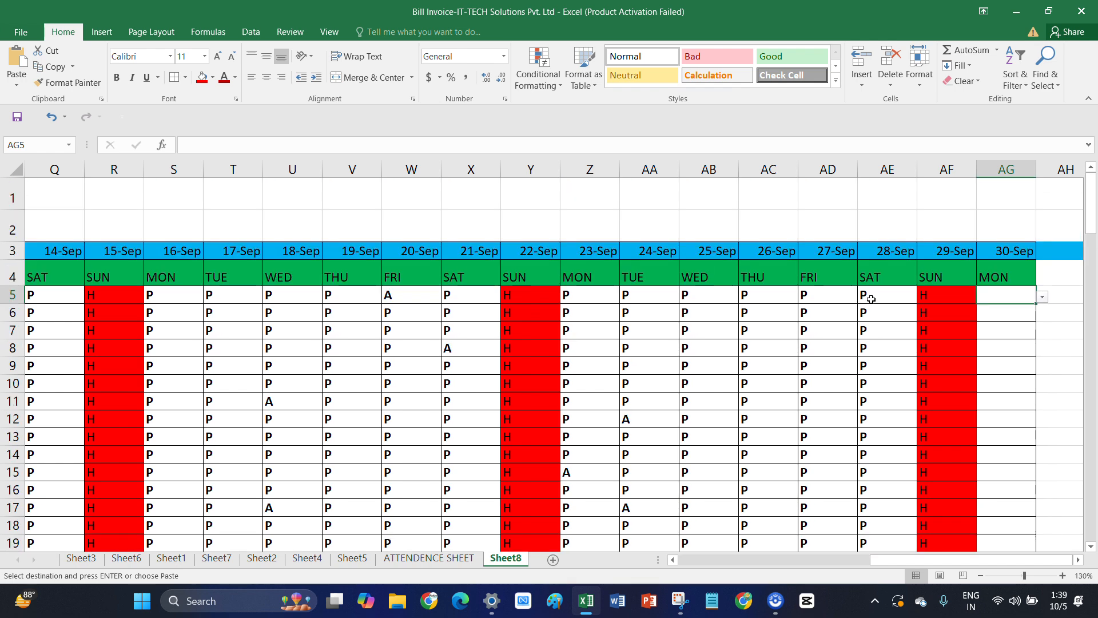
{"action": "left_click_drag", "start_coordinate": [871, 298], "coordinate": [867, 503]}
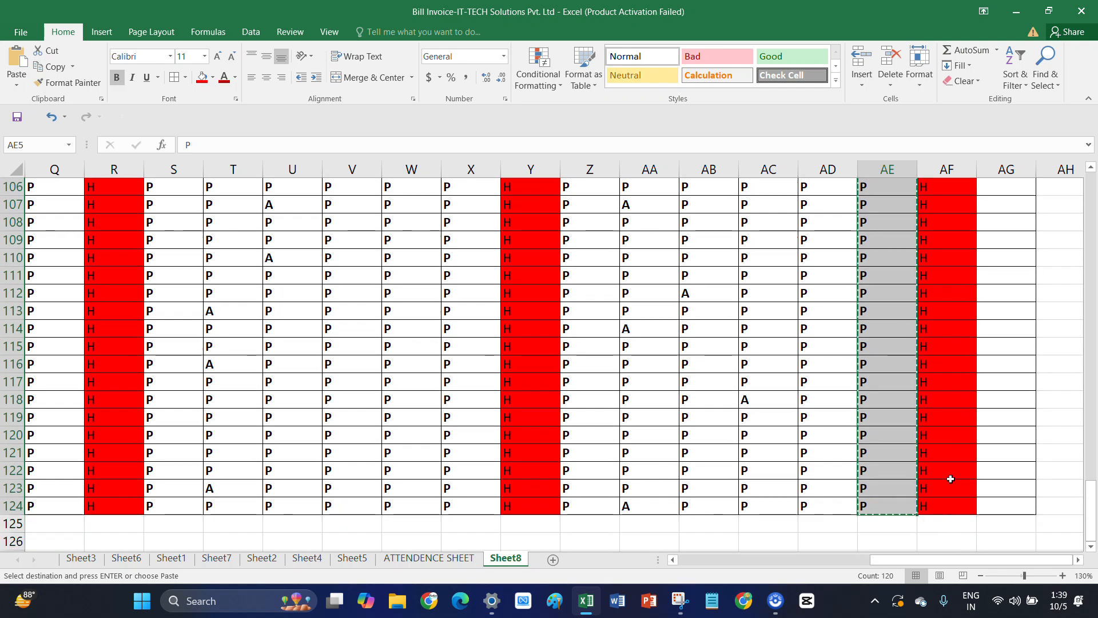
{"action": "scroll", "coordinate": [948, 476], "scroll_direction": "up", "scroll_amount": 20}
{"action": "scroll", "coordinate": [985, 347], "scroll_direction": "up", "scroll_amount": 8}
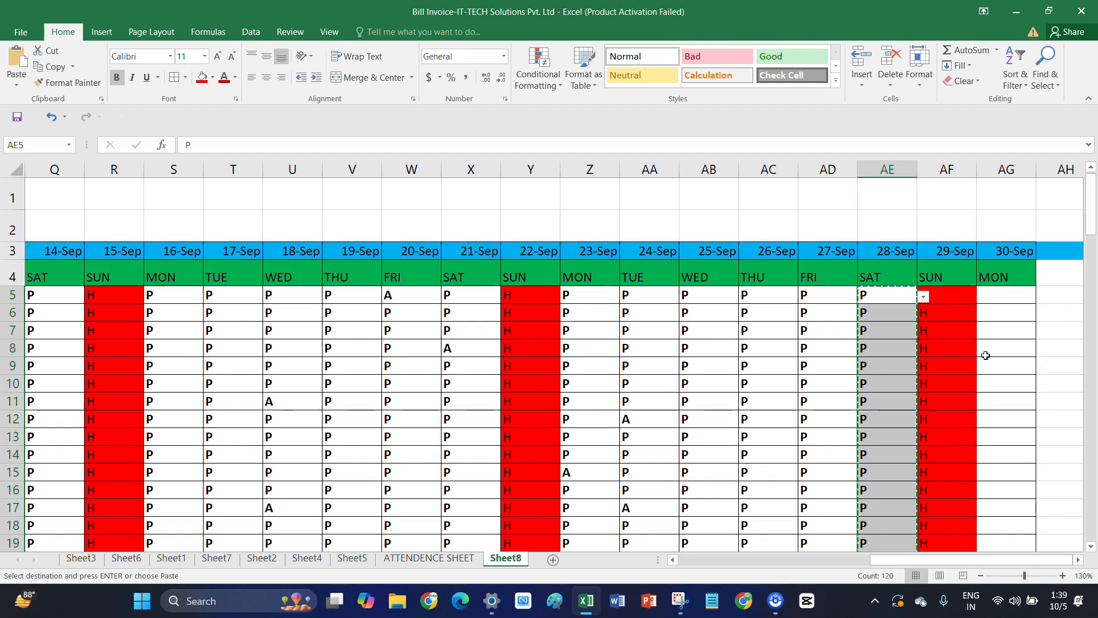
{"action": "left_click", "coordinate": [1004, 292]}
{"action": "key", "text": "ctrl+v"}
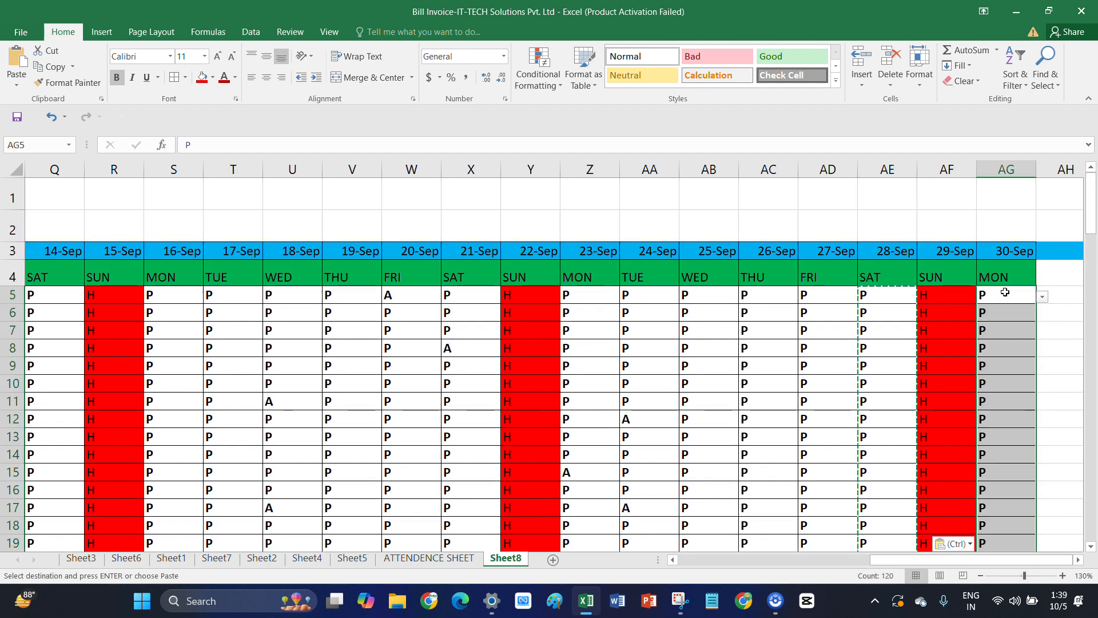
{"action": "scroll", "coordinate": [765, 358], "scroll_direction": "down", "scroll_amount": 3}
{"action": "scroll", "coordinate": [754, 368], "scroll_direction": "up", "scroll_amount": 3}
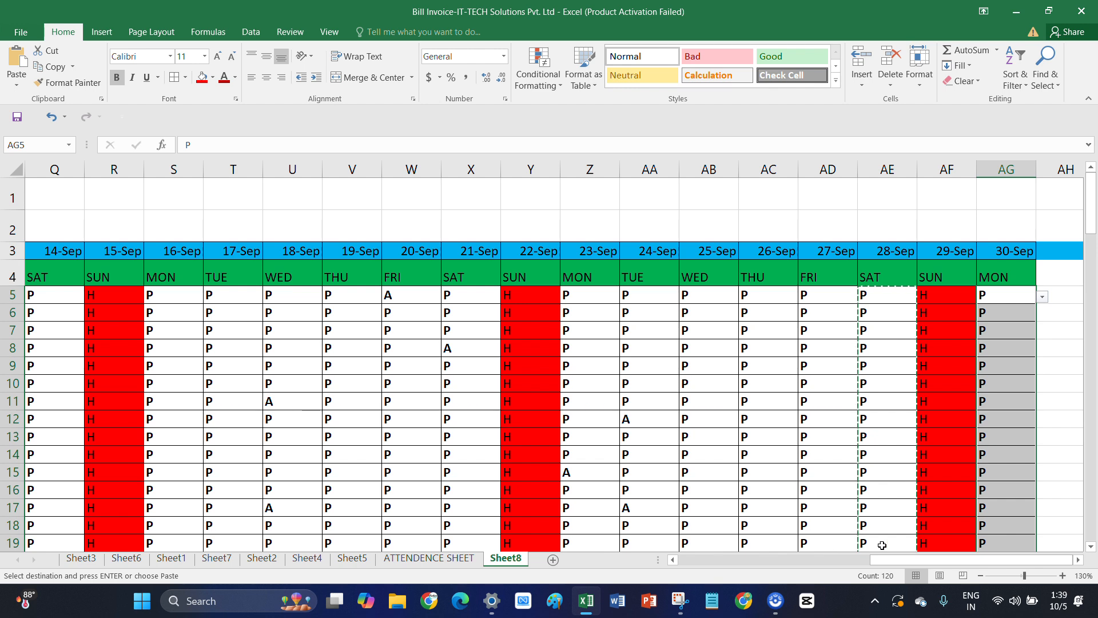
Fill the company title in row 1 with yellow and the EMPLOYEES ATTENDANCE SHEET title in row 2 with light blue
{"action": "left_click_drag", "start_coordinate": [897, 560], "coordinate": [669, 565]}
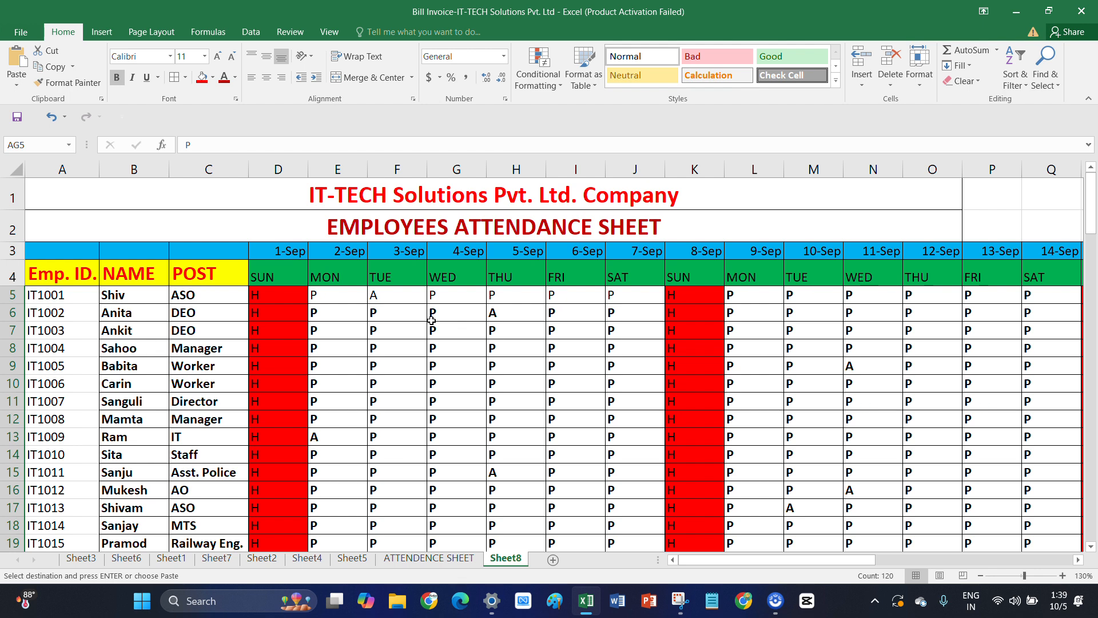
{"action": "left_click", "coordinate": [230, 192]}
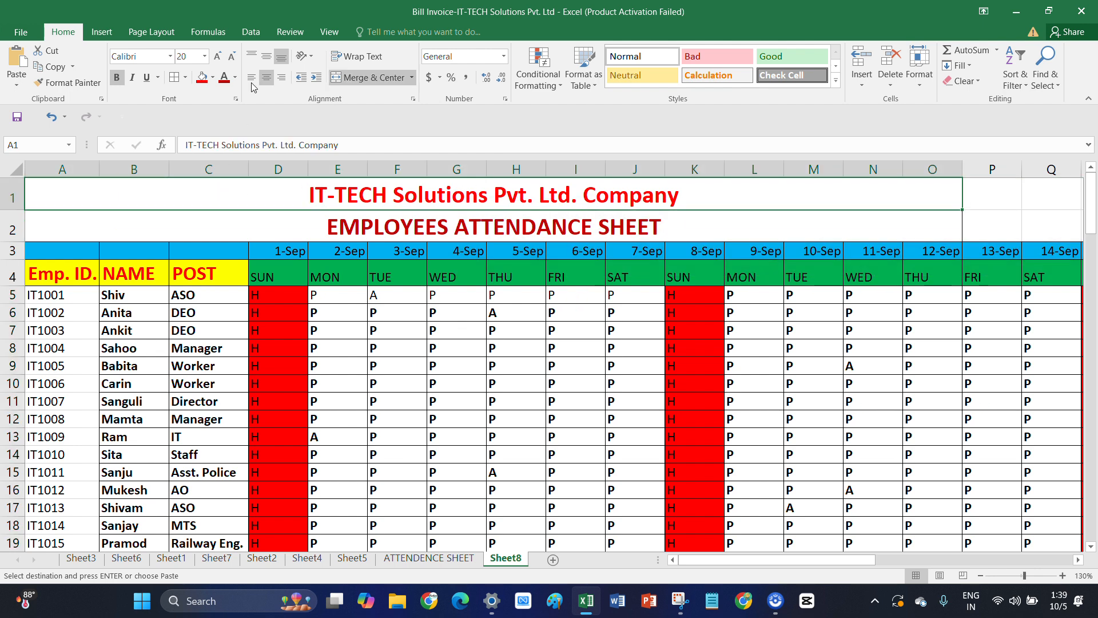
{"action": "left_click", "coordinate": [212, 77]}
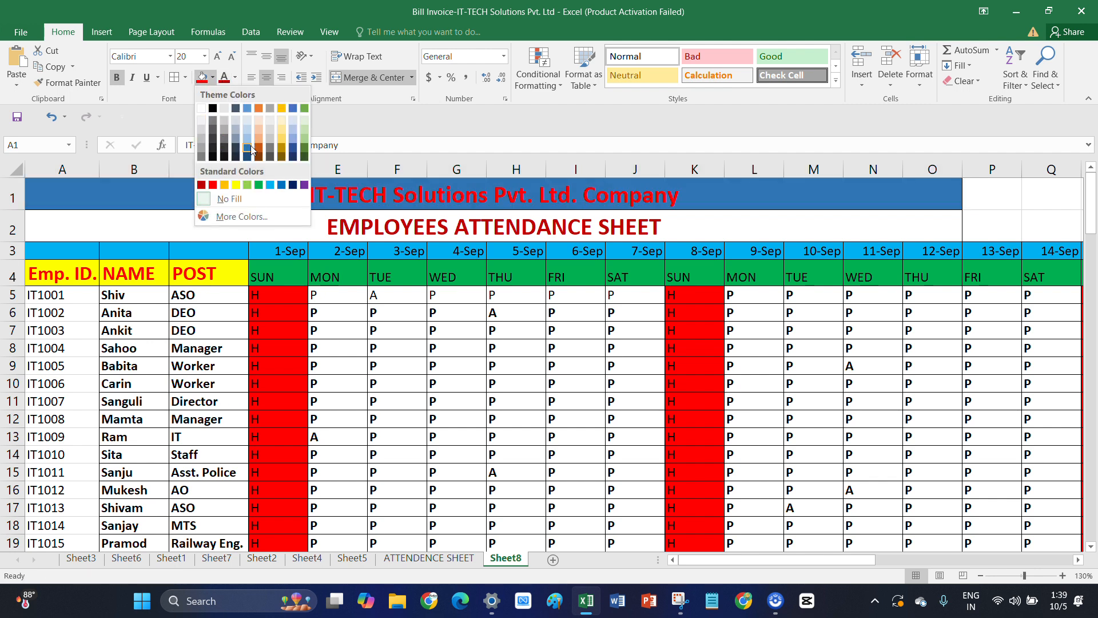
{"action": "left_click", "coordinate": [235, 185]}
{"action": "left_click", "coordinate": [173, 226]}
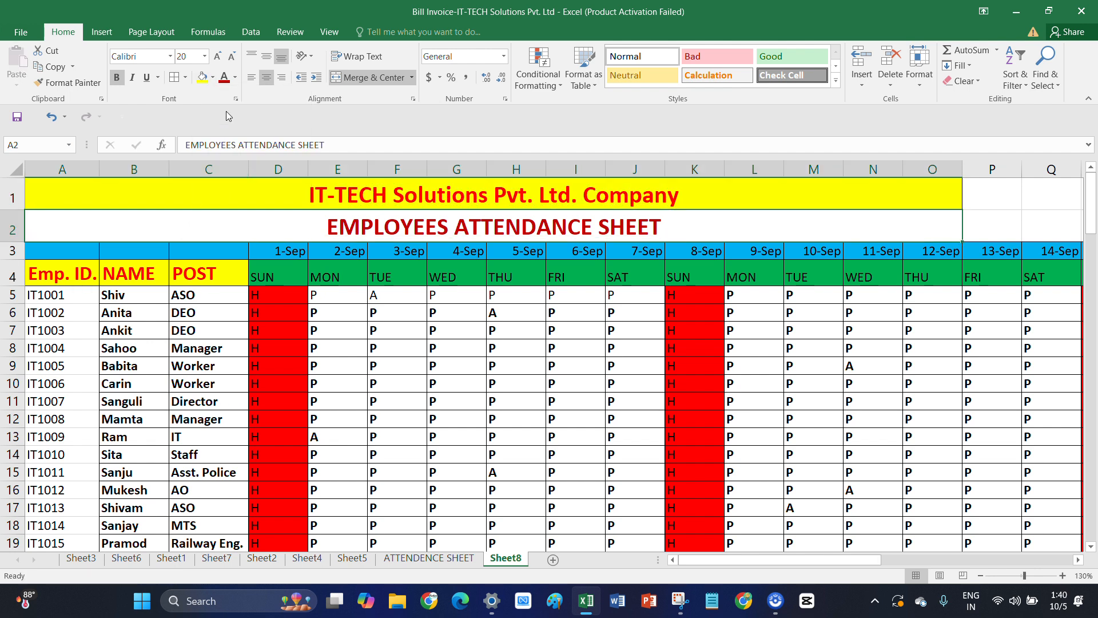
{"action": "left_click", "coordinate": [212, 77]}
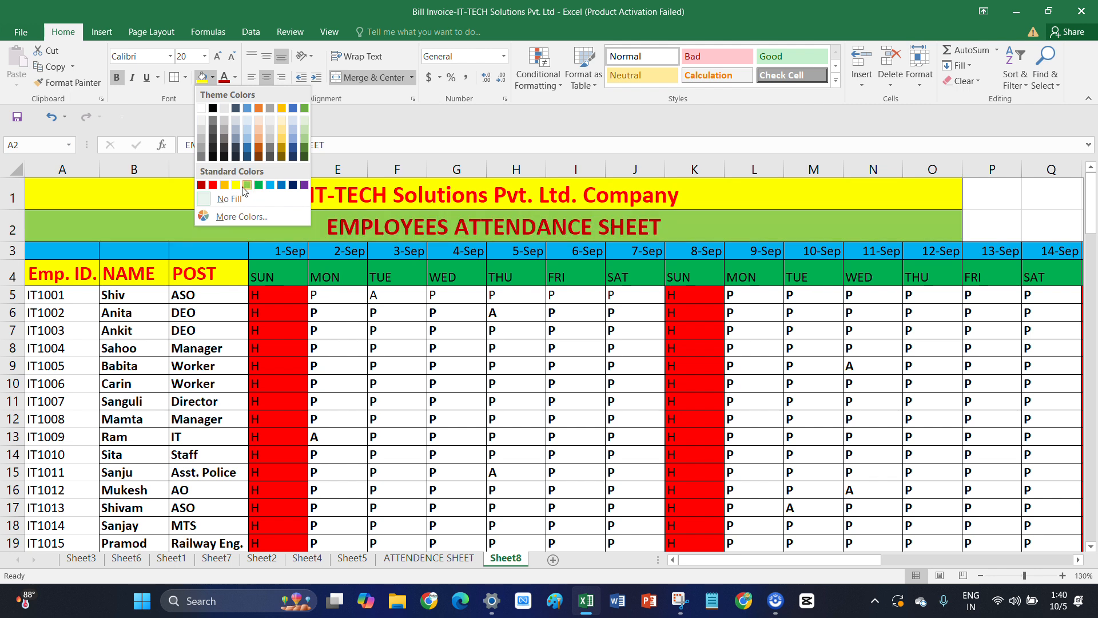
{"action": "left_click", "coordinate": [249, 128]}
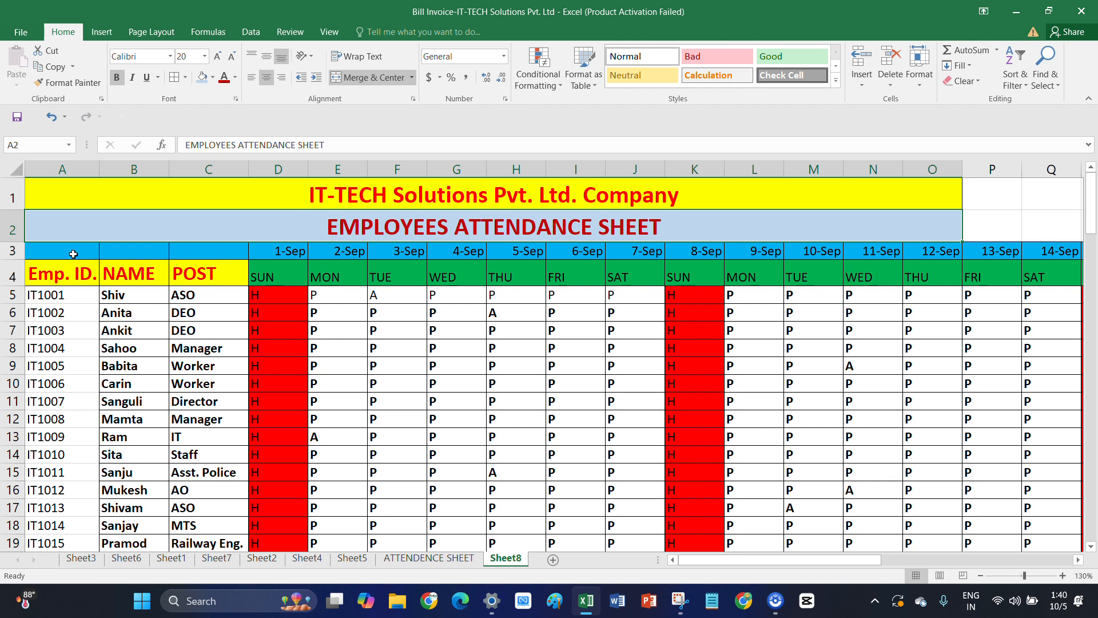
Merge and center A3:C3 above the employee headings and enter MONTHS
{"action": "left_click_drag", "start_coordinate": [73, 253], "coordinate": [192, 253]}
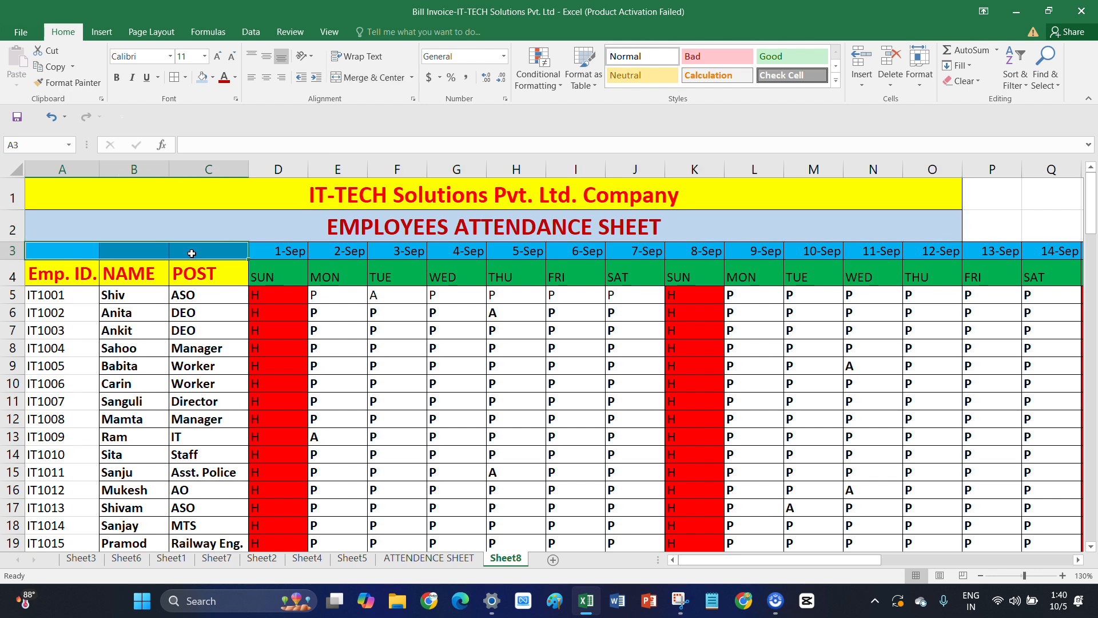
{"action": "left_click", "coordinate": [391, 83]}
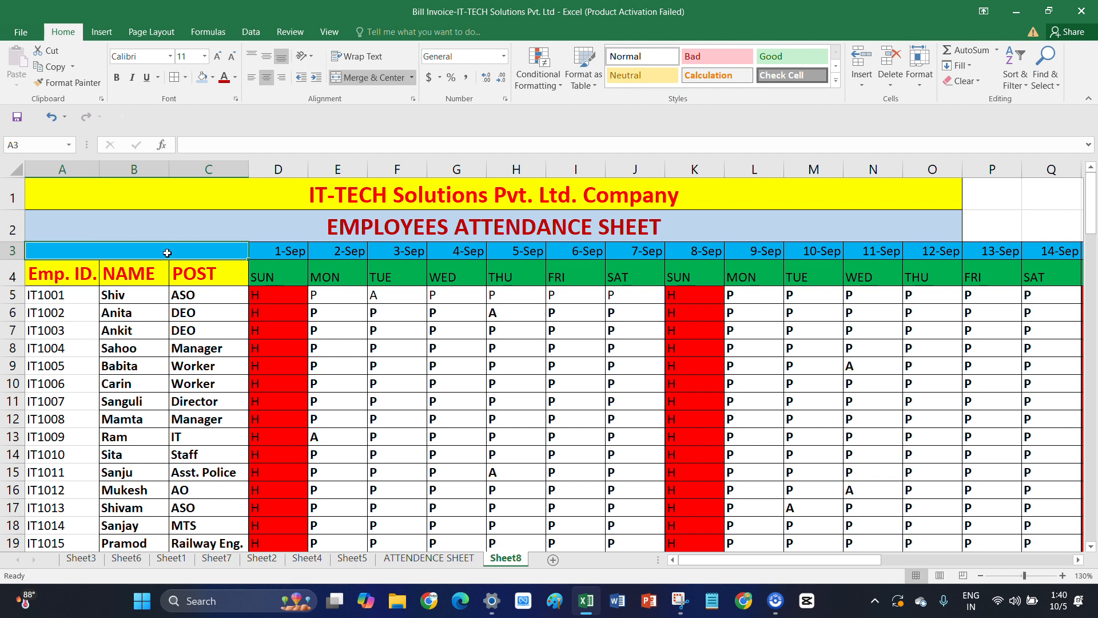
{"action": "type", "text": "MO"}
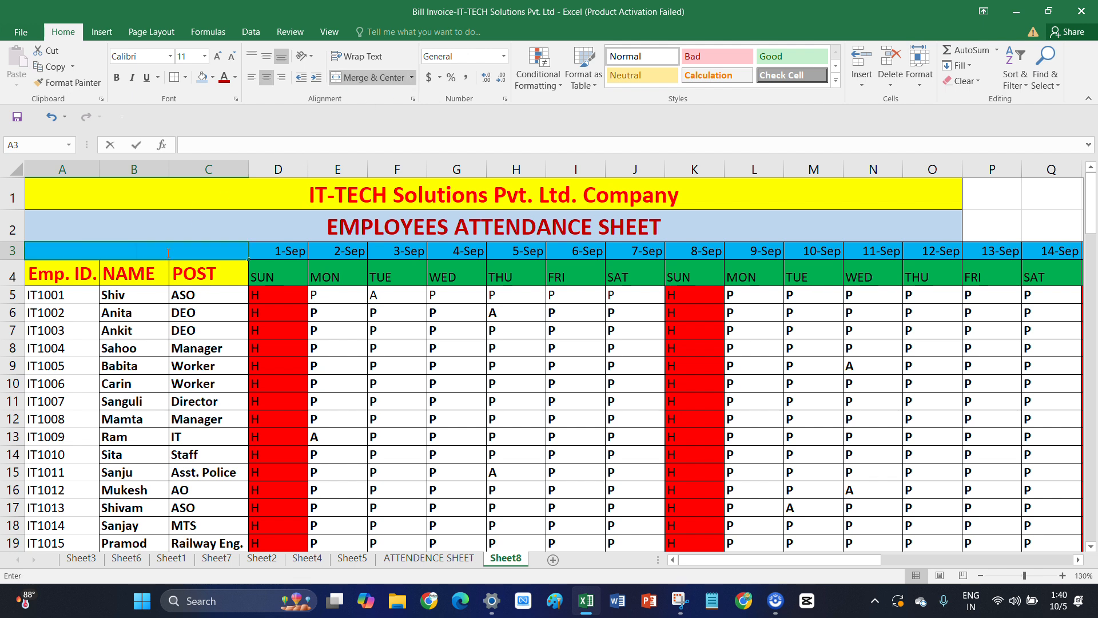
{"action": "type", "text": "NTHS"}
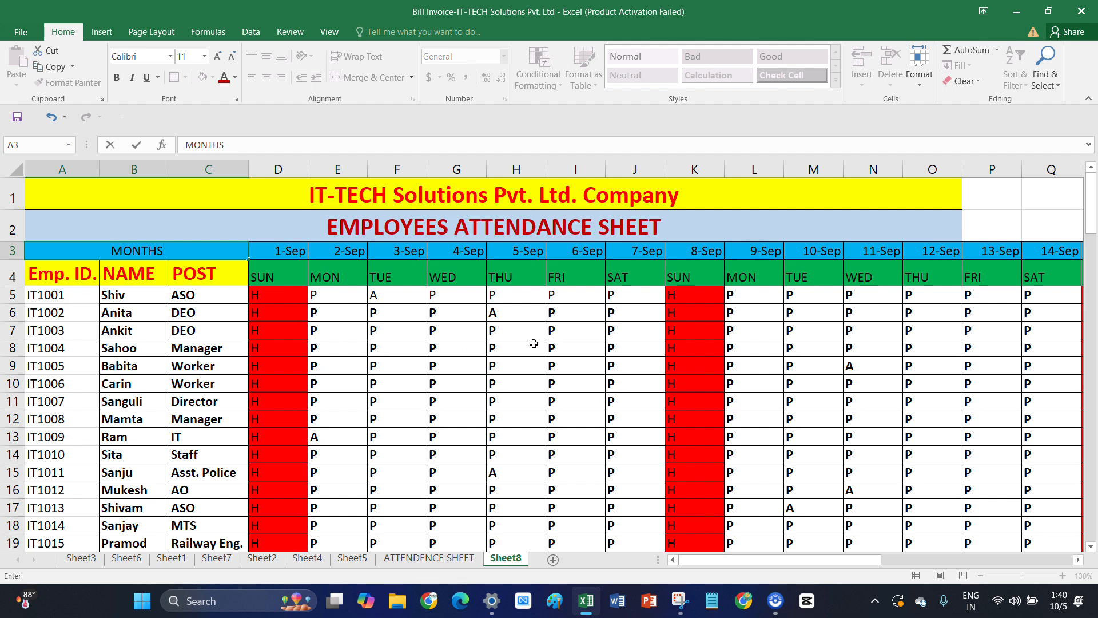
Merge and center AH3:AH4 beside the 30-Sep column and enter the heading ABSENT
{"action": "left_click_drag", "start_coordinate": [709, 560], "coordinate": [942, 553]}
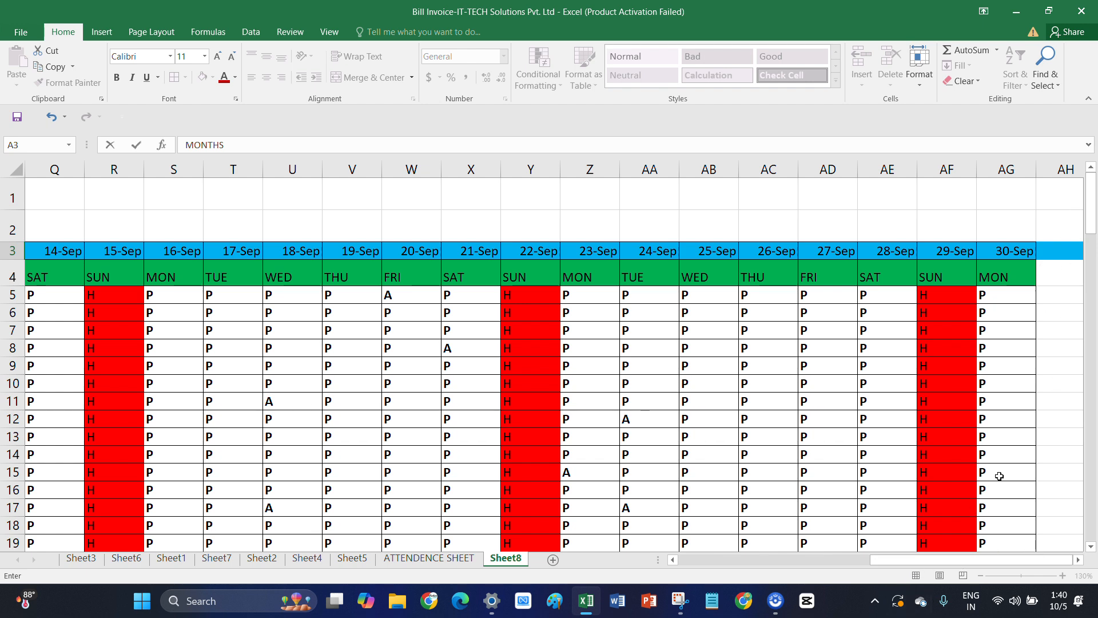
{"action": "left_click", "coordinate": [1058, 279]}
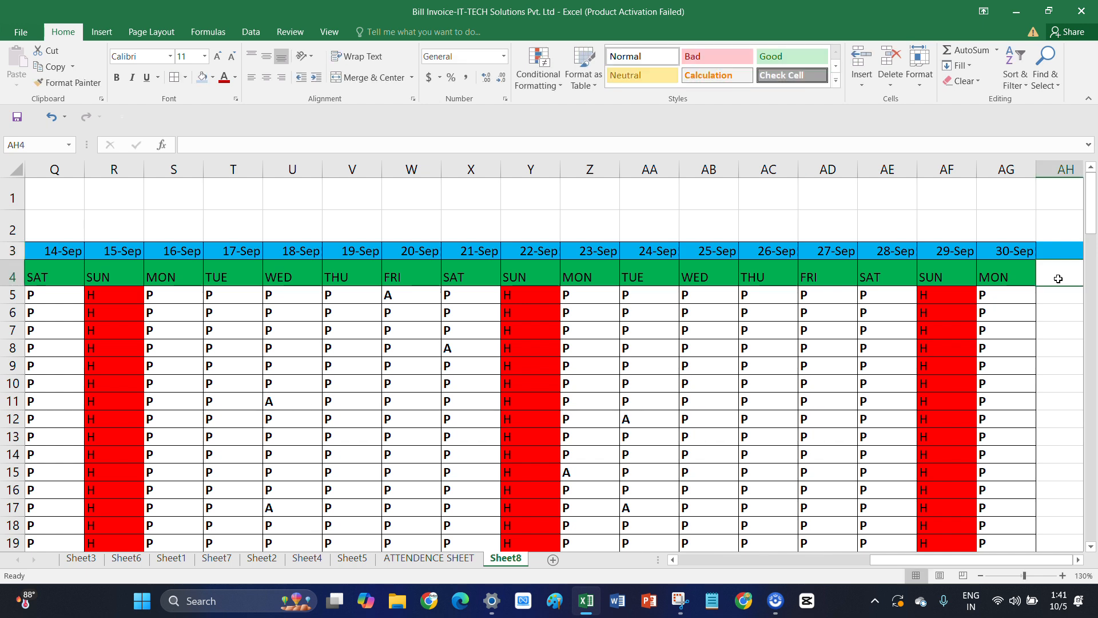
{"action": "left_click_drag", "start_coordinate": [1057, 251], "coordinate": [1058, 278]}
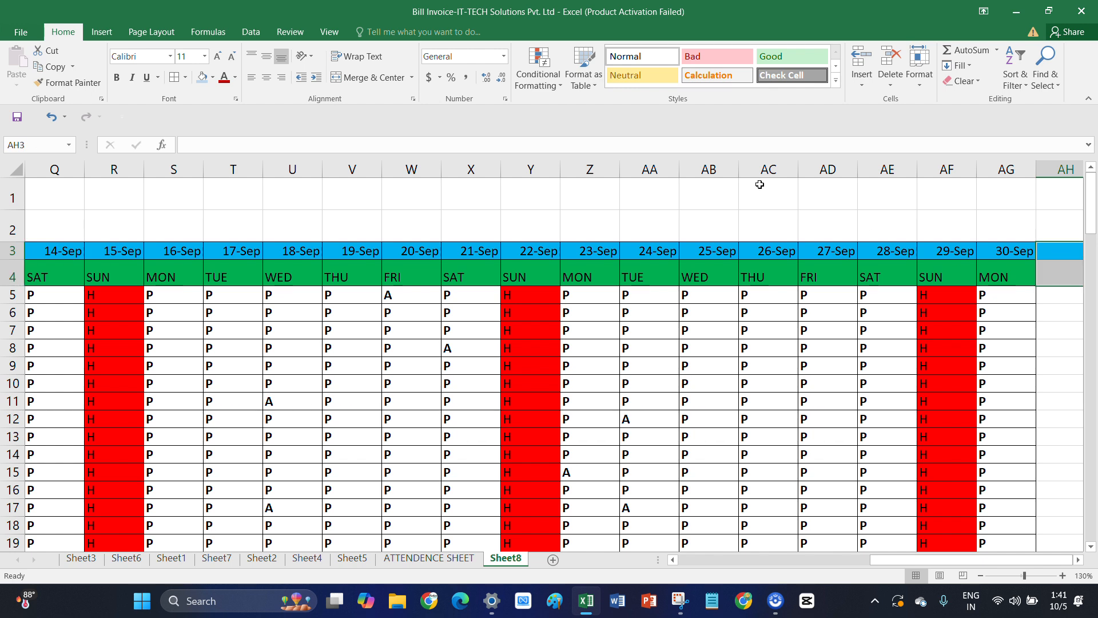
{"action": "left_click", "coordinate": [372, 77]}
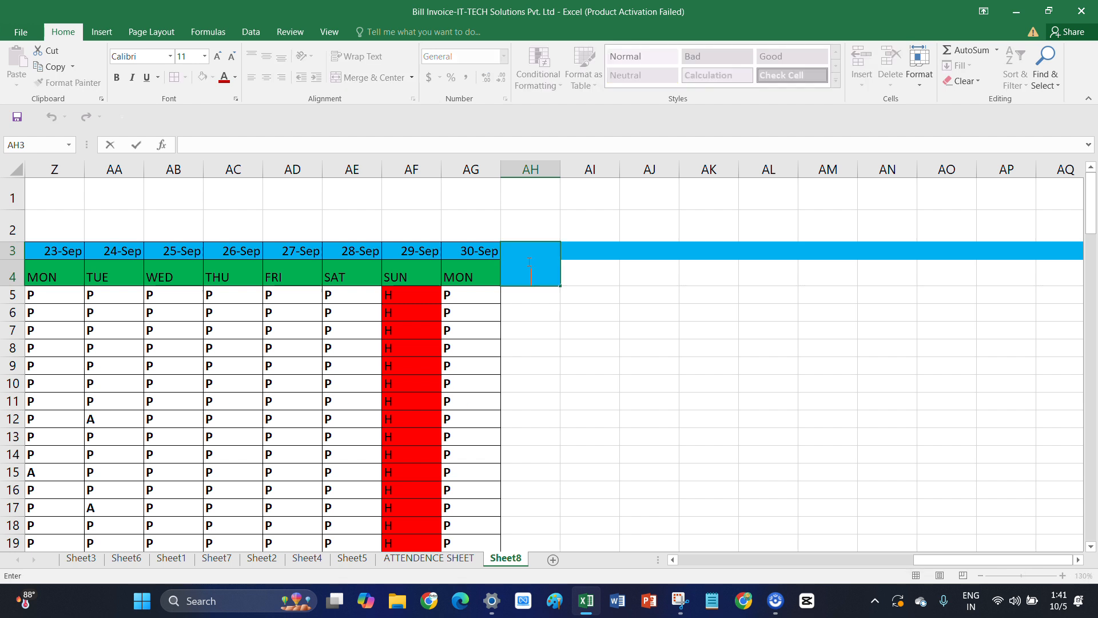
{"action": "type", "text": "ABSENT"}
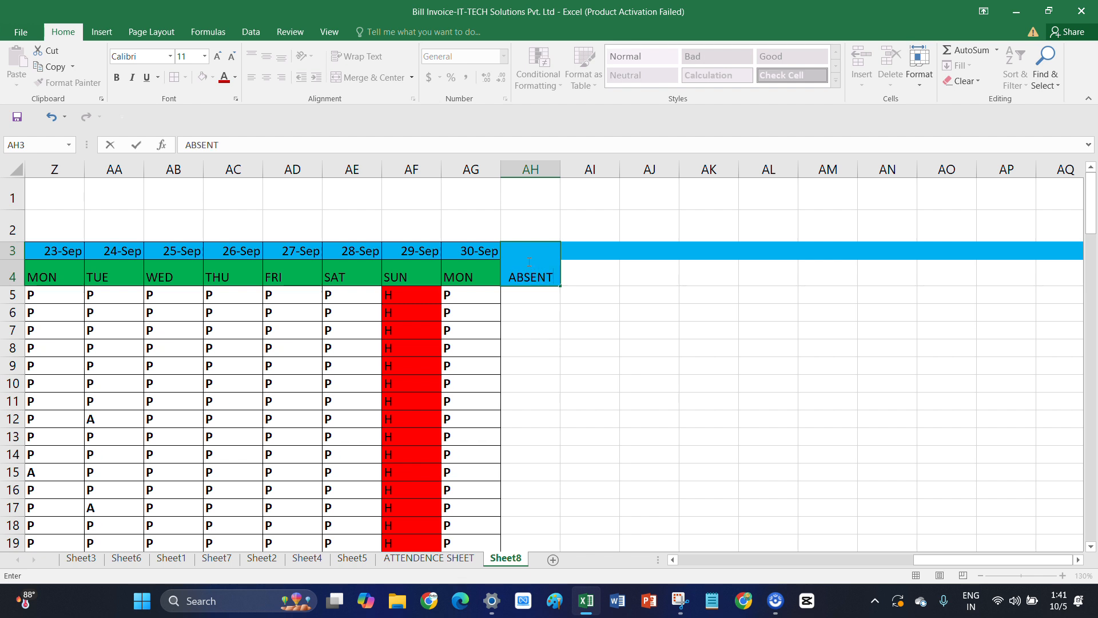
Merge and center AI3:AI4 and enter the heading PRESENT
{"action": "left_click_drag", "start_coordinate": [591, 254], "coordinate": [592, 272]}
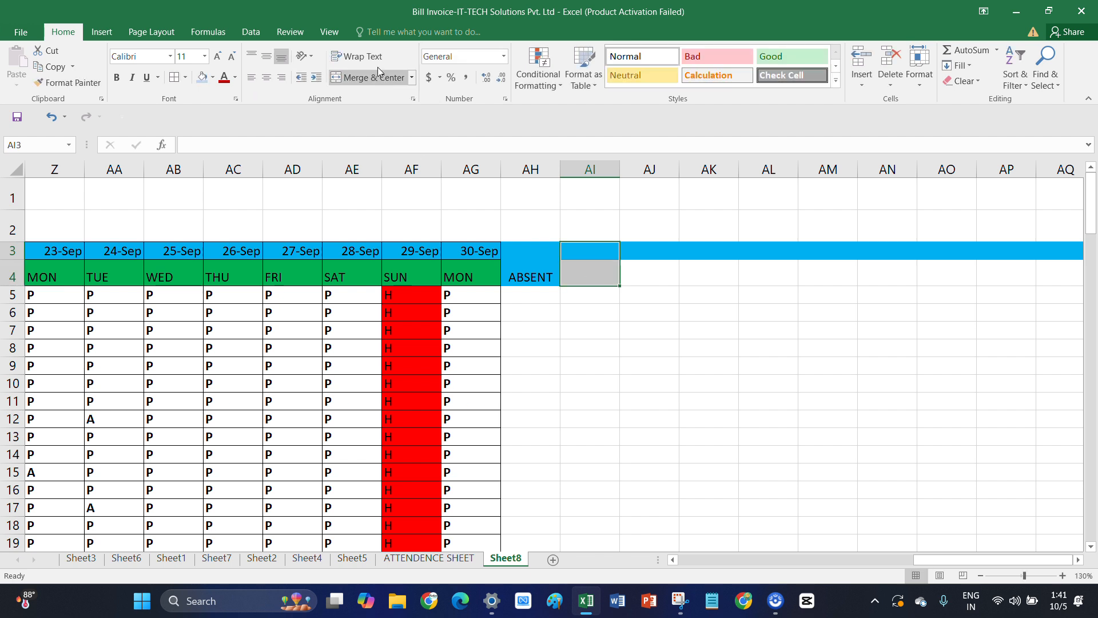
{"action": "left_click", "coordinate": [373, 79]}
{"action": "double_click", "coordinate": [594, 277]}
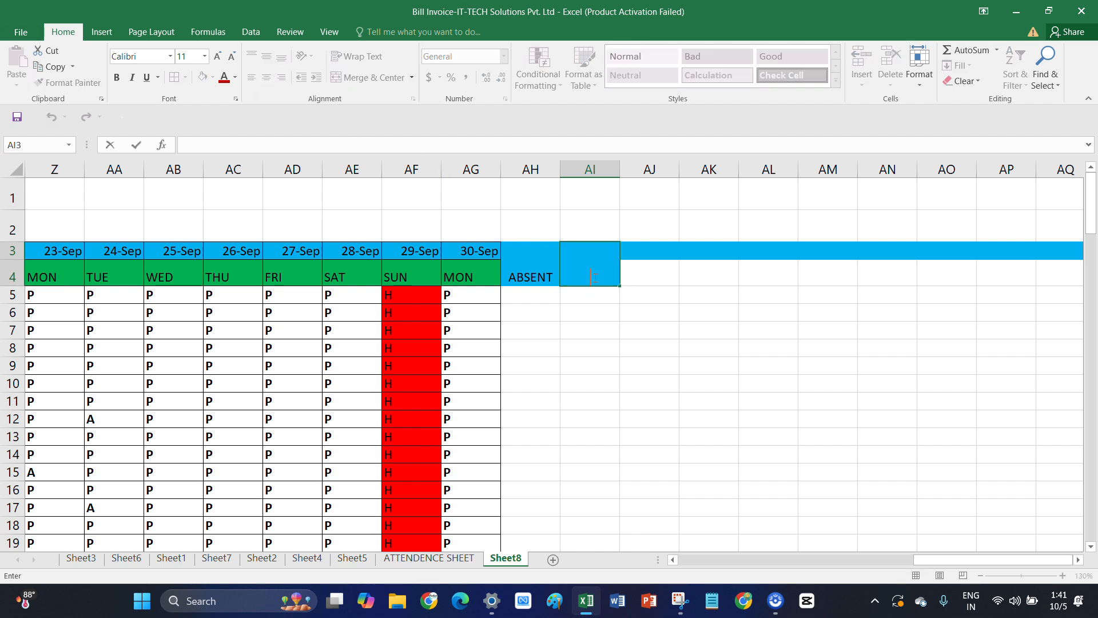
{"action": "type", "text": "PRESENT"}
Merge and center AJ3:AJ4, enter the heading HOLIDAYS, and widen column AJ slightly to fit it
{"action": "left_click_drag", "start_coordinate": [649, 252], "coordinate": [649, 276]}
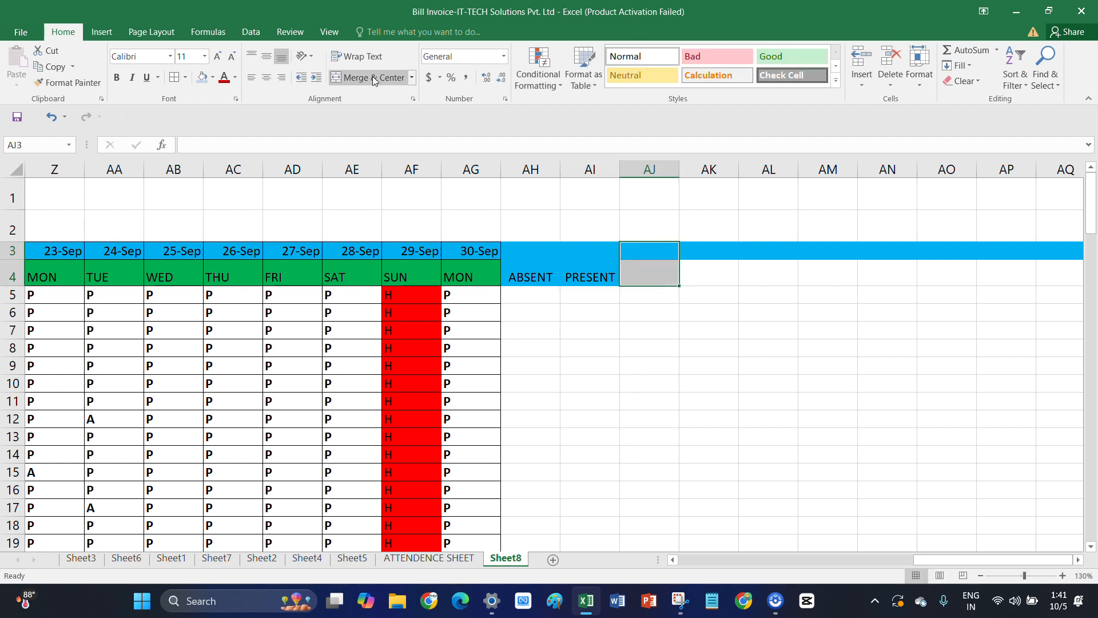
{"action": "left_click", "coordinate": [372, 77]}
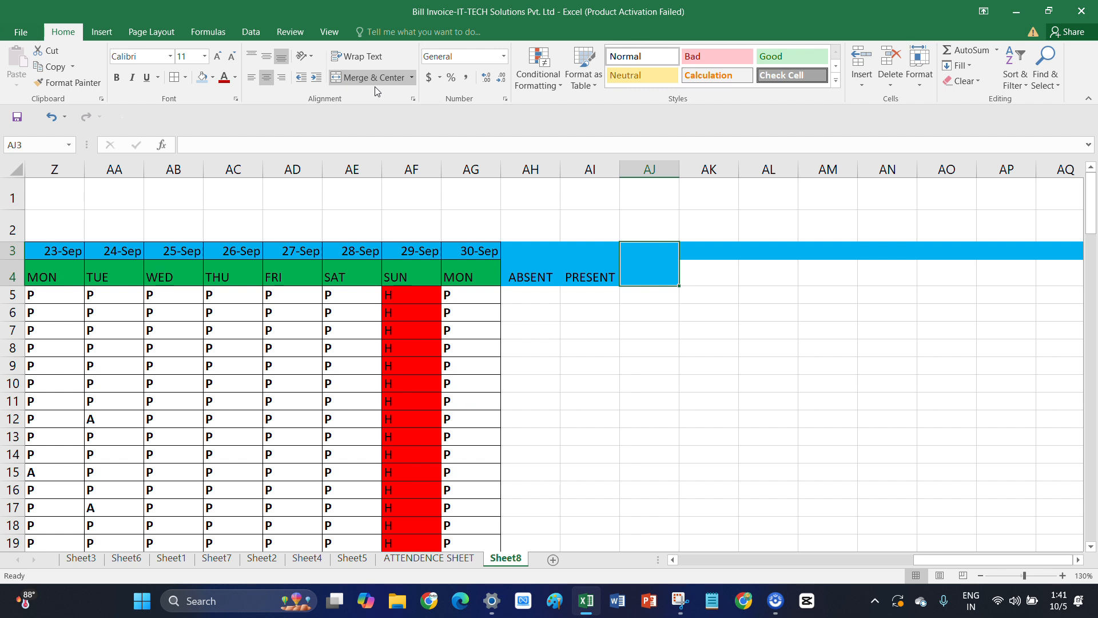
{"action": "type", "text": "HO"}
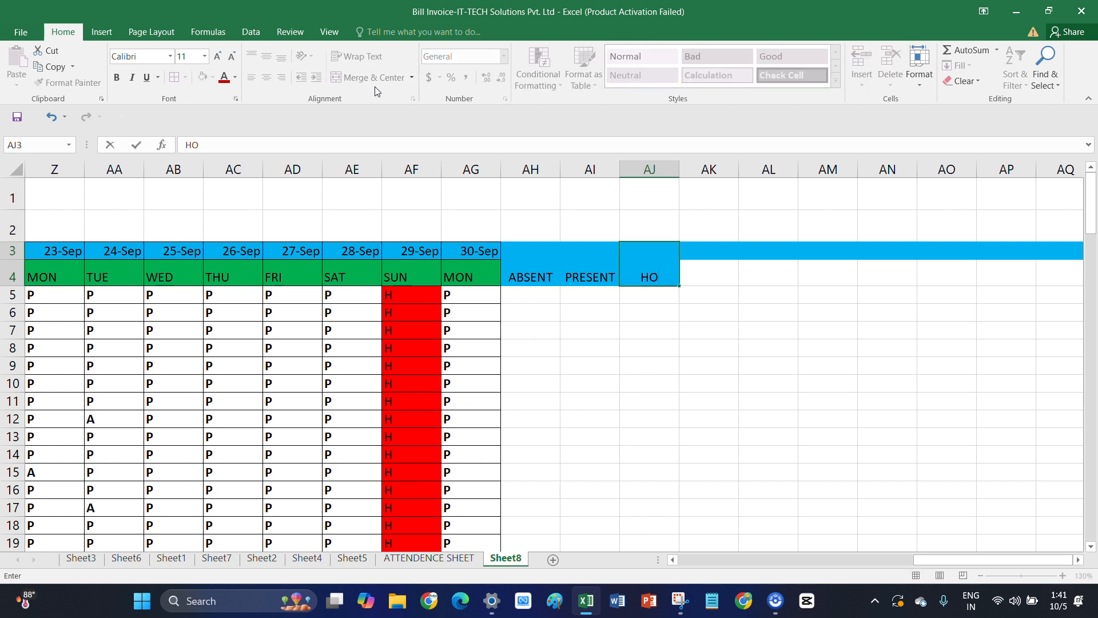
{"action": "type", "text": "LIDAYS"}
{"action": "left_click", "coordinate": [692, 263]}
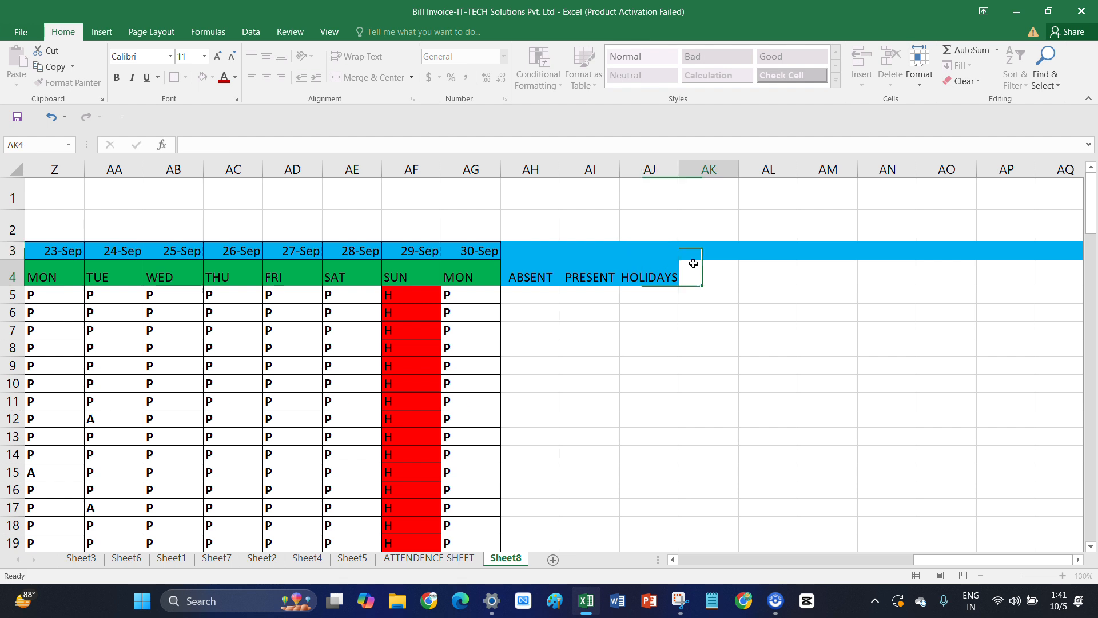
{"action": "left_click_drag", "start_coordinate": [679, 167], "coordinate": [689, 167]}
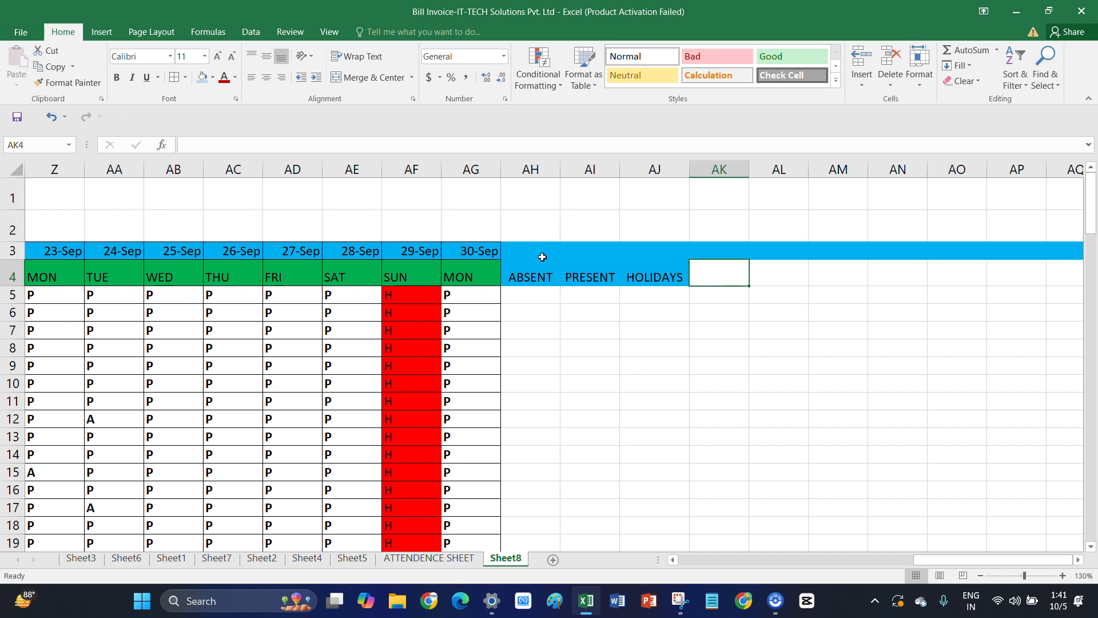
Merge and center AK3:AK4 beside the HOLIDAYS heading and enter the heading TOTAL DAYS PAYABLE
{"action": "left_click_drag", "start_coordinate": [718, 250], "coordinate": [712, 269]}
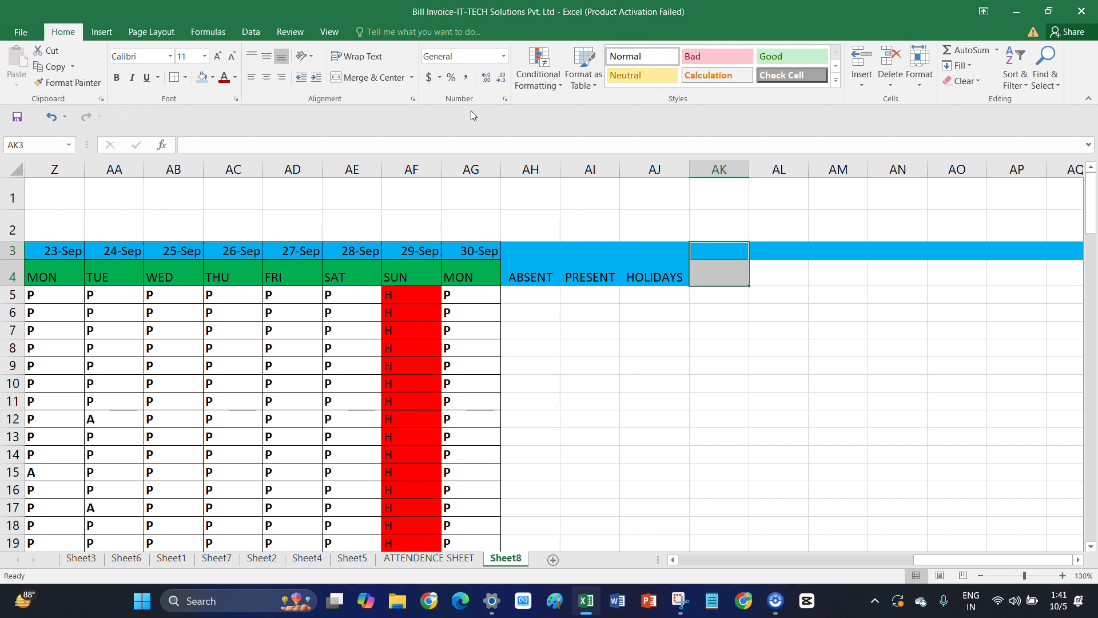
{"action": "left_click", "coordinate": [354, 80]}
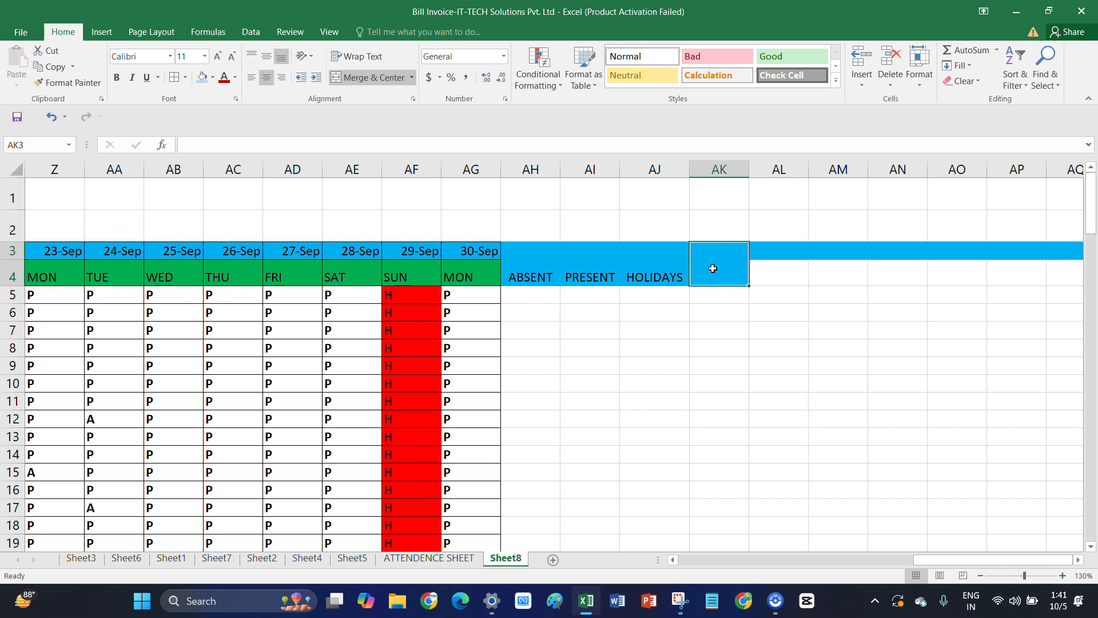
{"action": "type", "text": "TOT"}
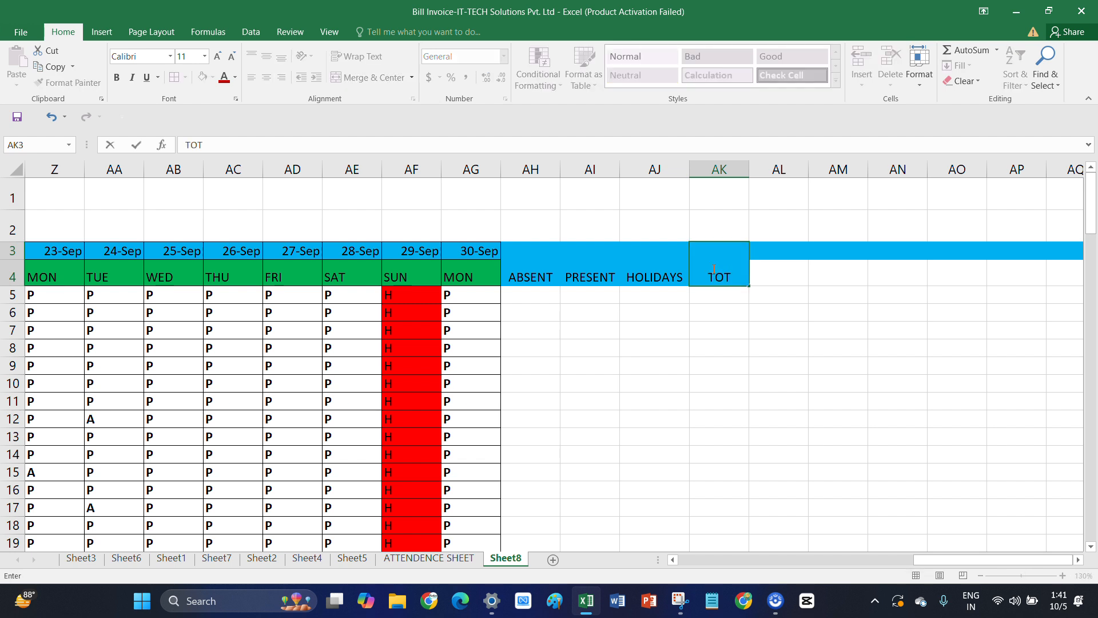
{"action": "type", "text": "AL DAYS"}
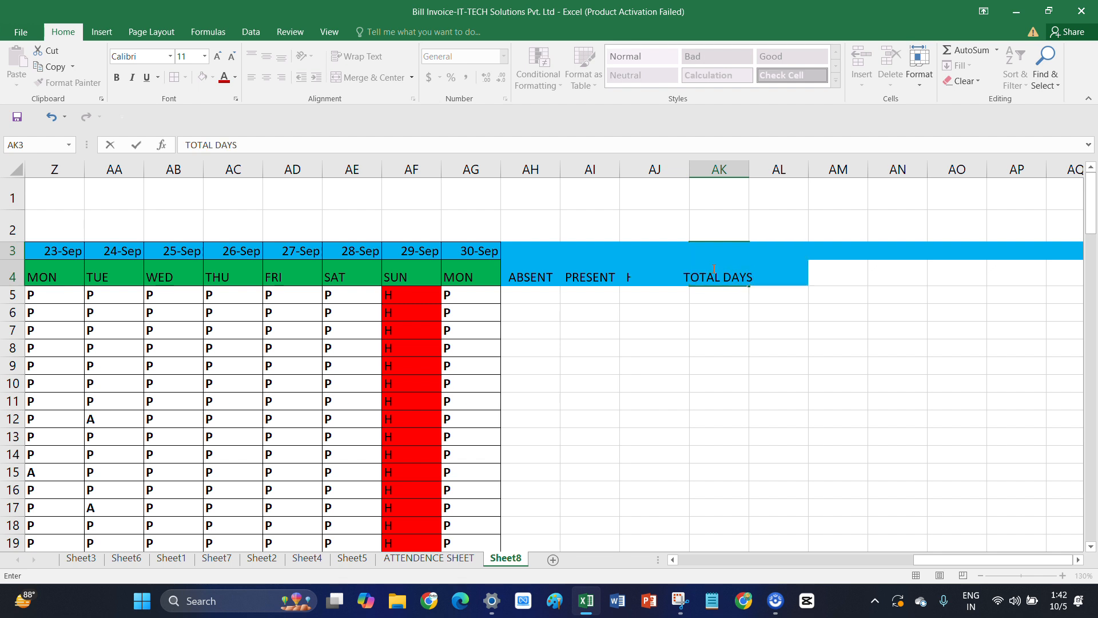
{"action": "type", "text": " PAYAB"}
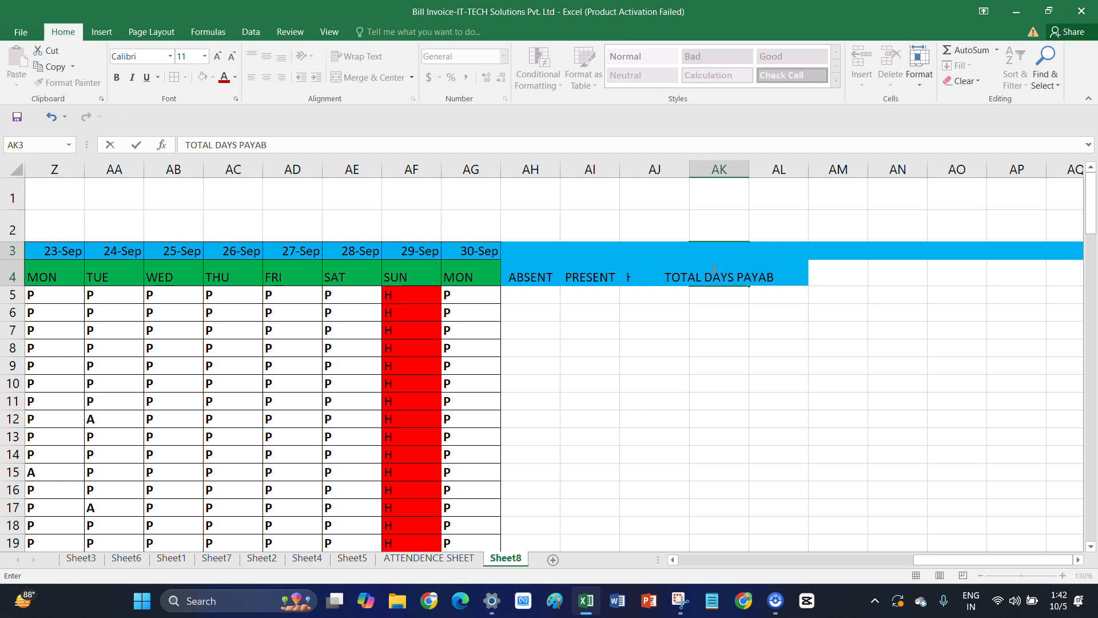
{"action": "type", "text": "LE"}
{"action": "left_click", "coordinate": [709, 371]}
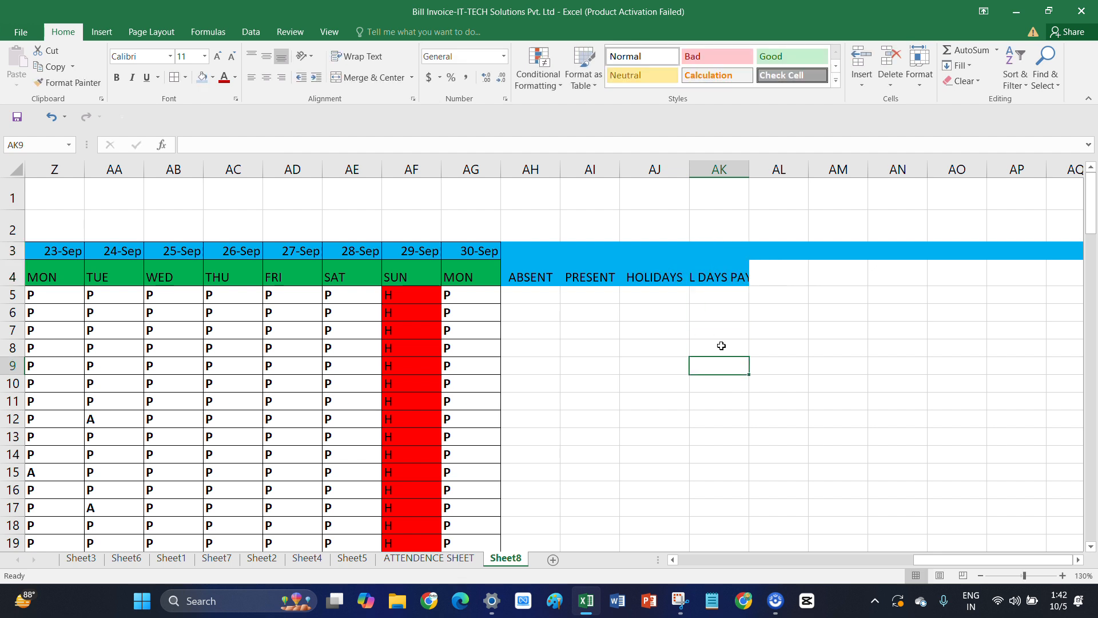
Wrap the text of the TOTAL DAYS PAYABLE heading and widen column AK so it fits on two lines
{"action": "left_click", "coordinate": [716, 277]}
{"action": "left_click", "coordinate": [364, 58]}
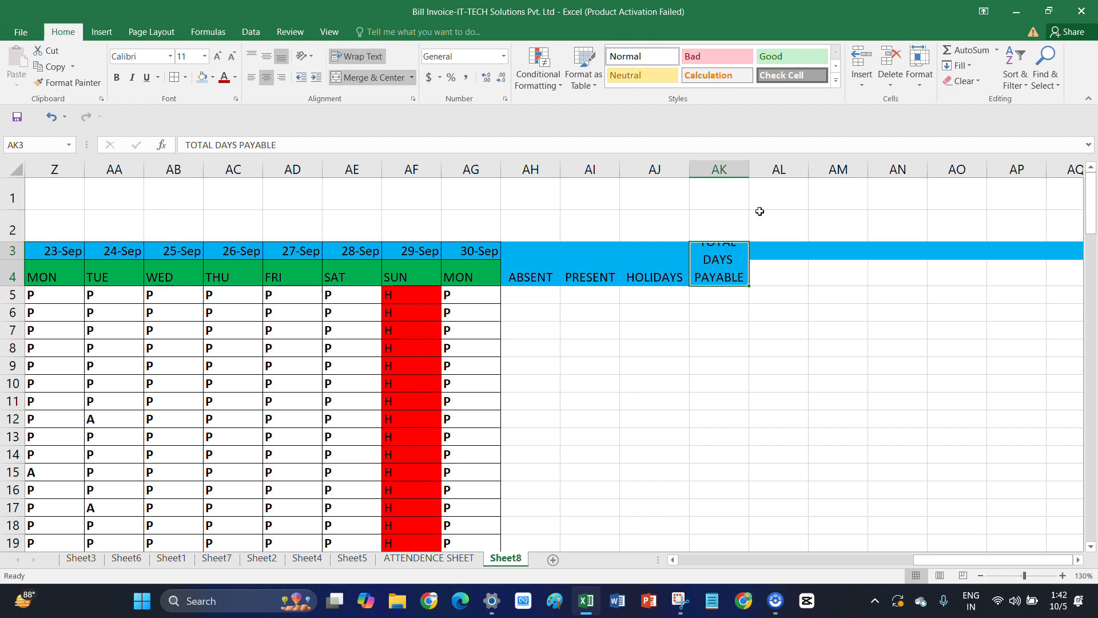
{"action": "left_click_drag", "start_coordinate": [749, 168], "coordinate": [771, 163]}
Merge and center AL3:AL4 with wrapped text and enter the heading BASIC PAY
{"action": "left_click_drag", "start_coordinate": [794, 250], "coordinate": [801, 269]}
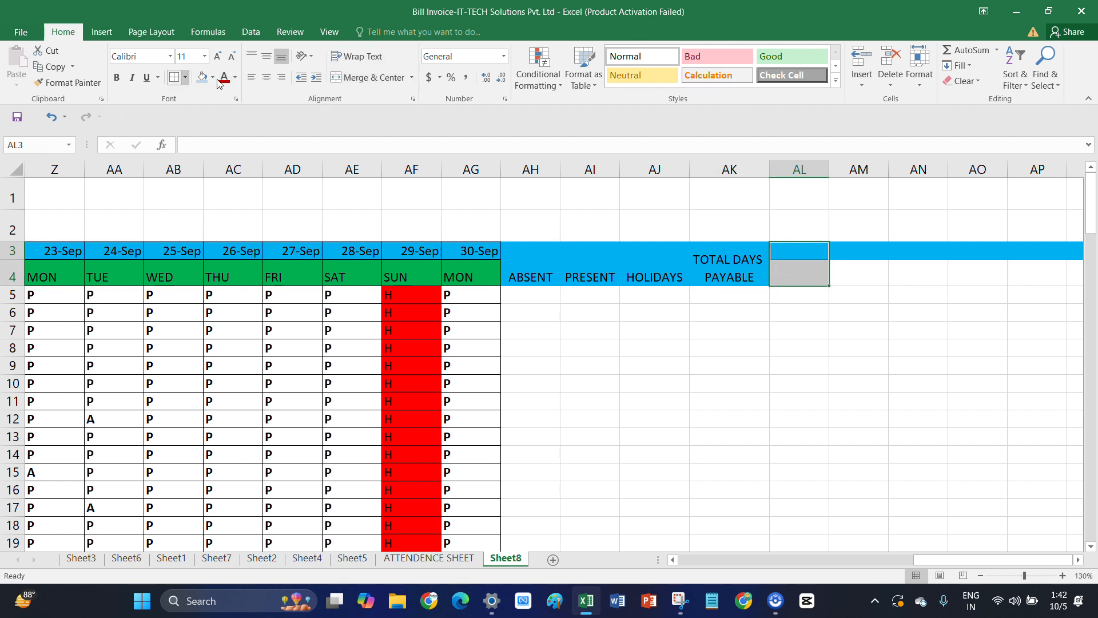
{"action": "left_click", "coordinate": [369, 78]}
{"action": "left_click", "coordinate": [359, 60]}
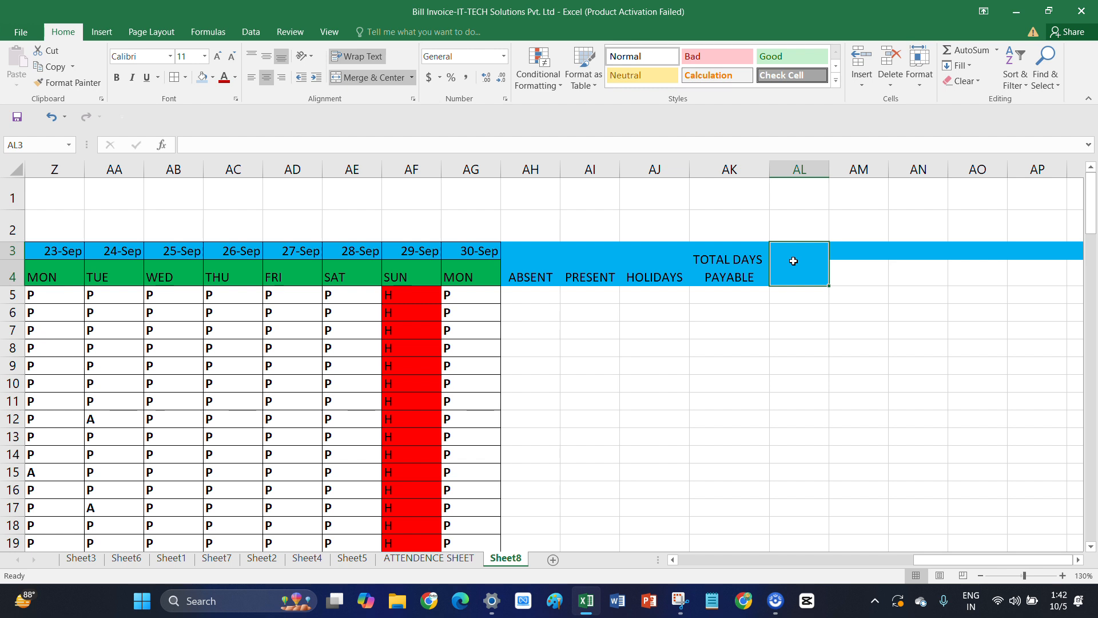
{"action": "type", "text": "BASI"}
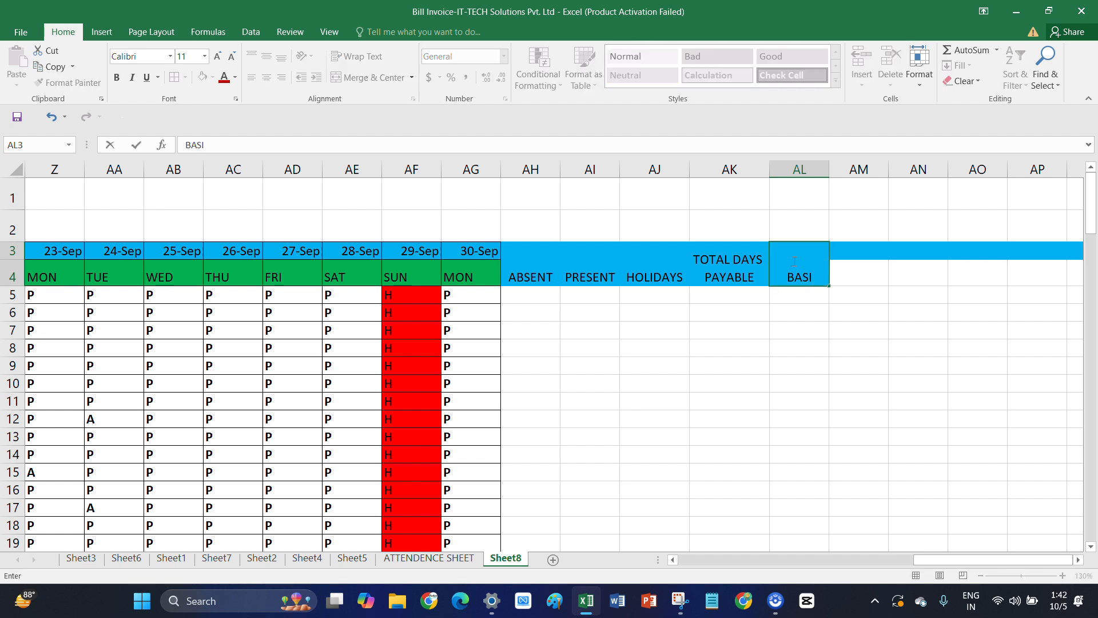
{"action": "type", "text": "C PAY"}
Merge and center AM3:AM4 with wrapped text and enter the heading ONE DAY SALARY
{"action": "left_click", "coordinate": [855, 254]}
{"action": "left_click_drag", "start_coordinate": [856, 252], "coordinate": [858, 276]}
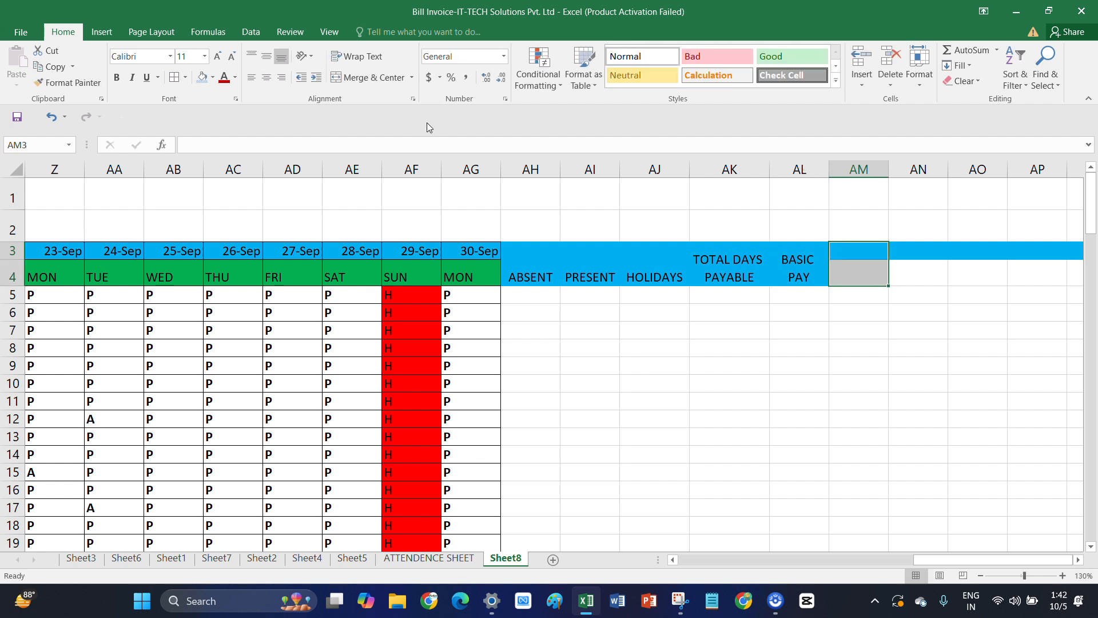
{"action": "left_click", "coordinate": [366, 78]}
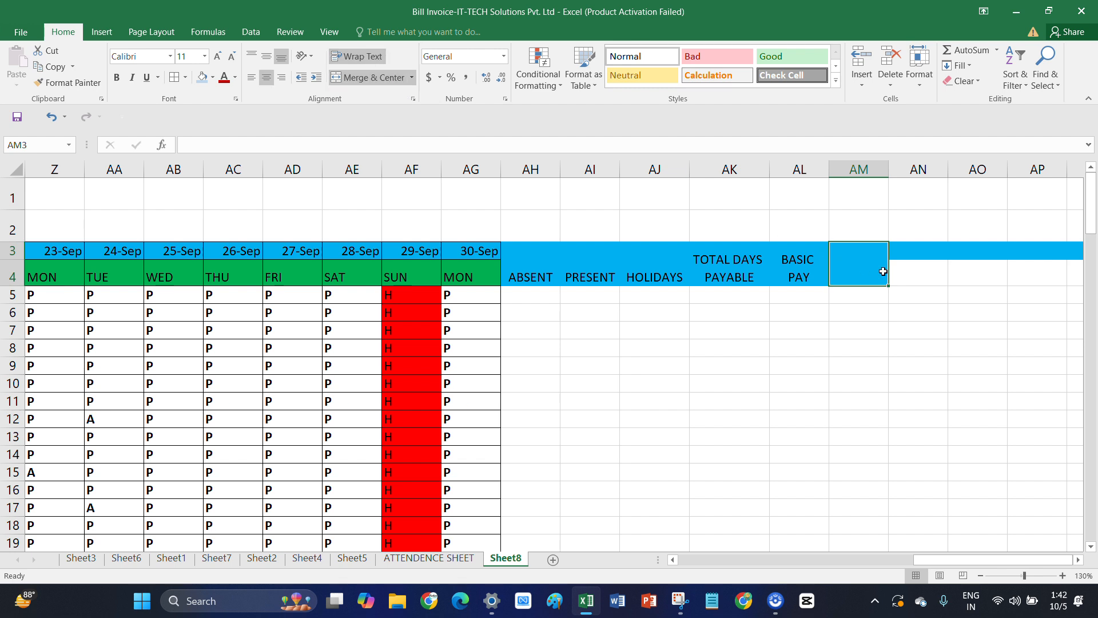
{"action": "double_click", "coordinate": [848, 265]}
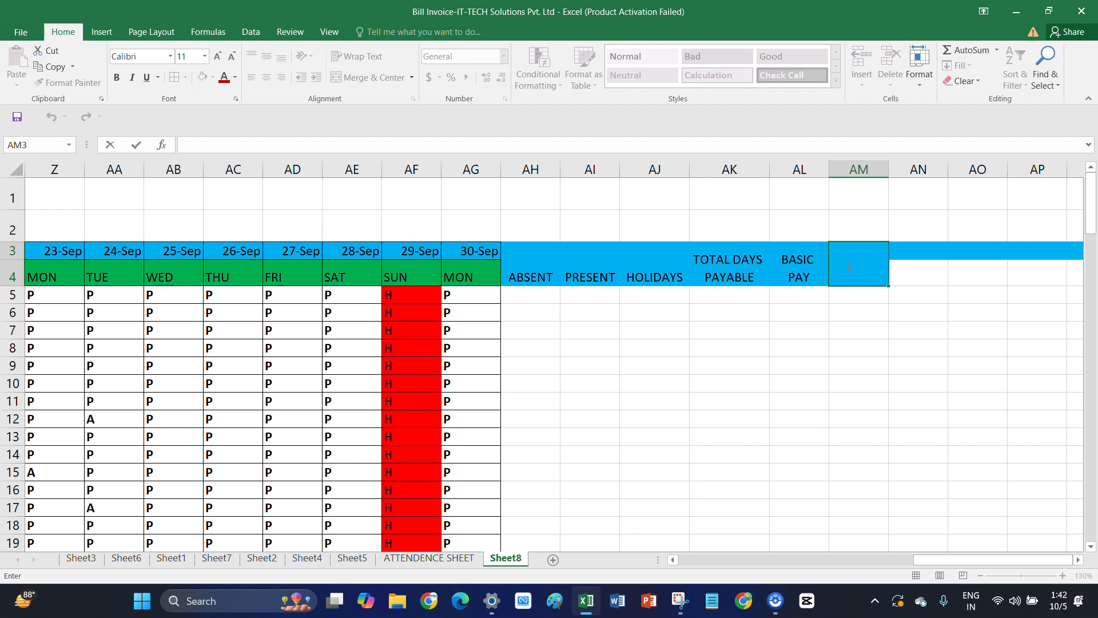
{"action": "type", "text": "ONE DAY SAL"}
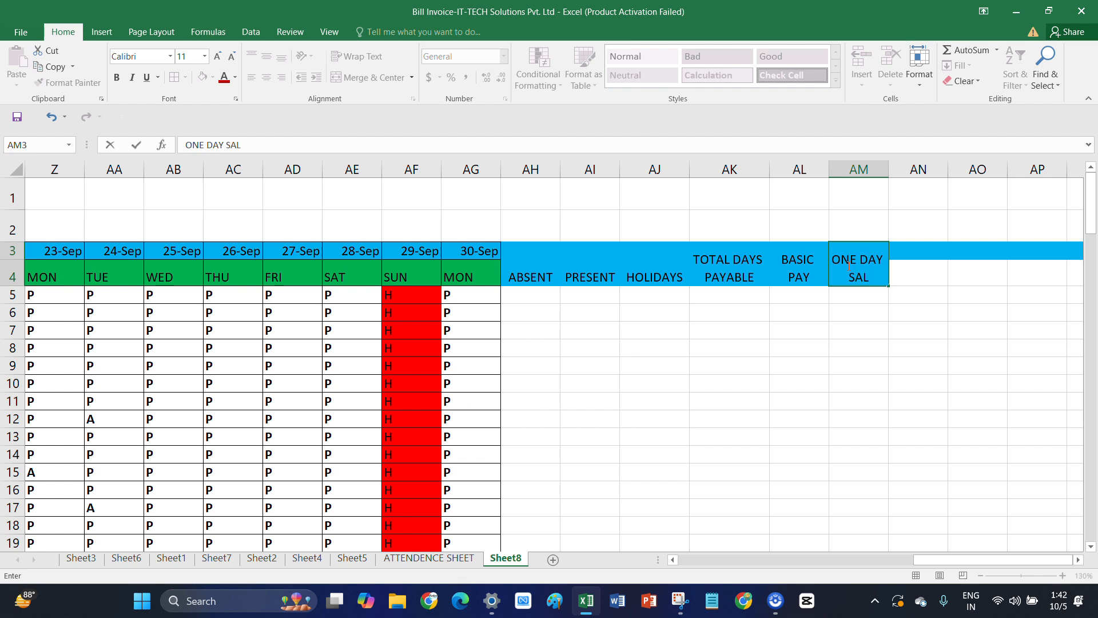
{"action": "type", "text": "ARY"}
{"action": "double_click", "coordinate": [914, 252]}
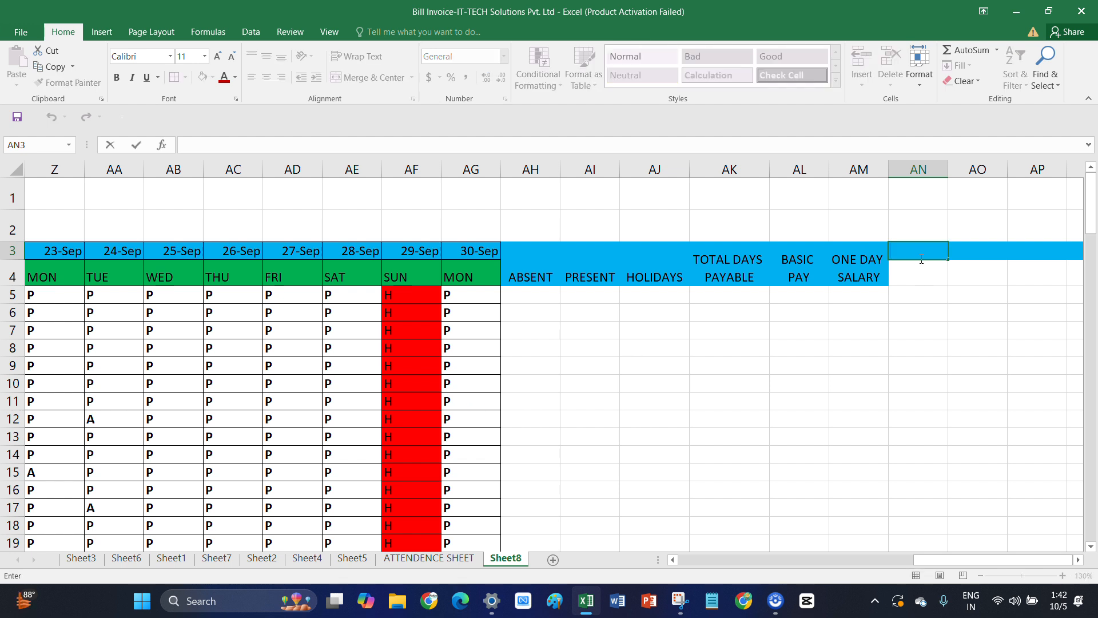
{"action": "key", "text": "Escape"}
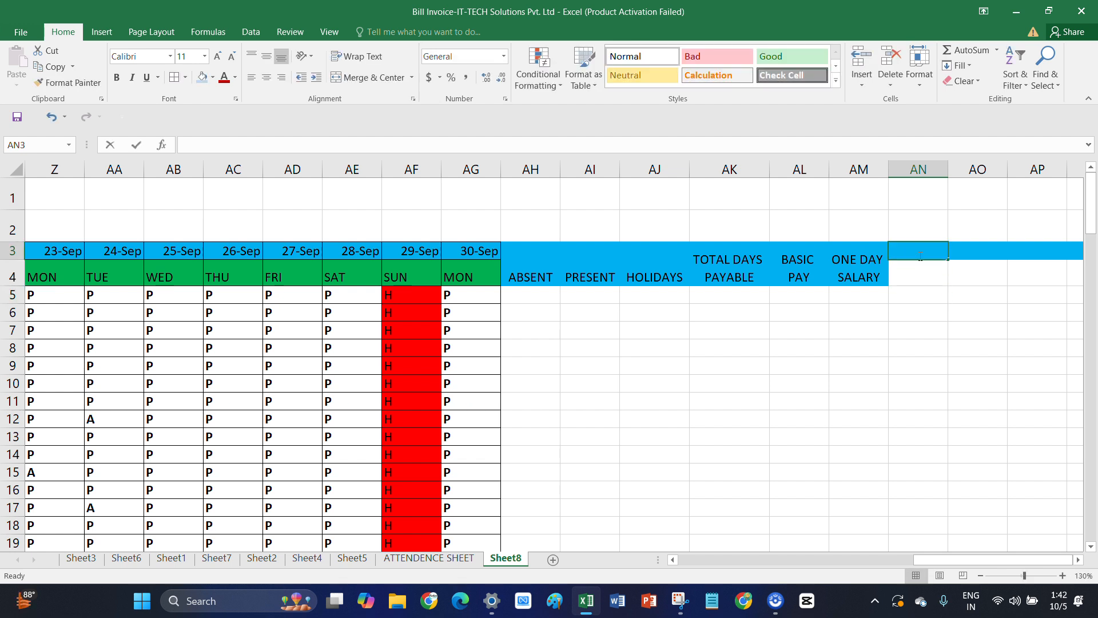
{"action": "double_click", "coordinate": [924, 249]}
{"action": "key", "text": "Escape"}
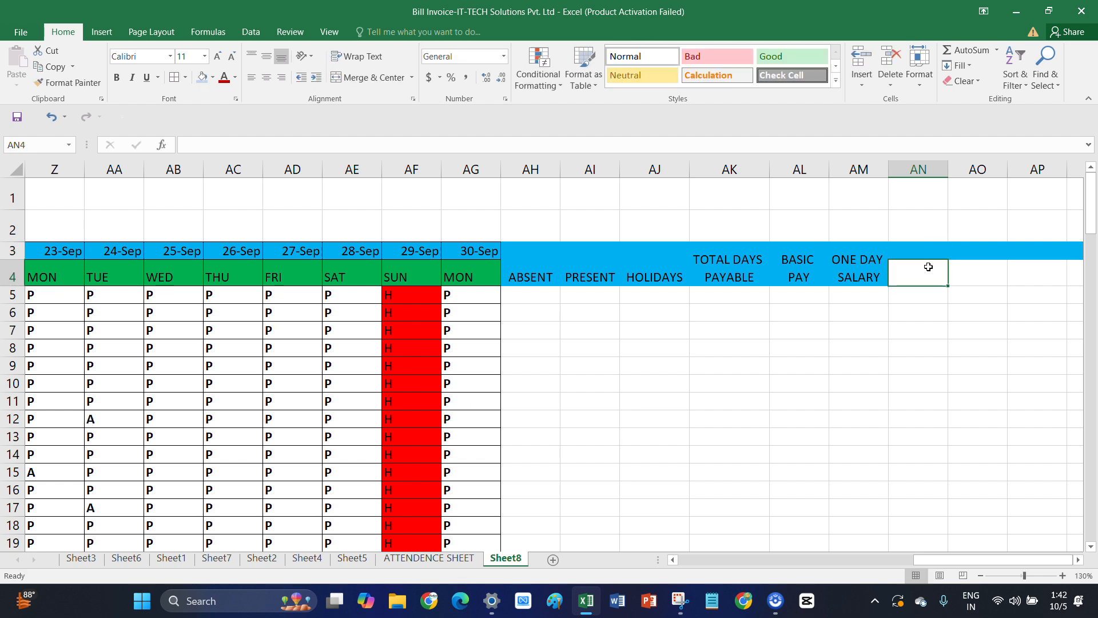
Merge and center AN3:AN4 and enter the heading SALARY ON ATTENDENCE
{"action": "left_click_drag", "start_coordinate": [921, 254], "coordinate": [926, 271]}
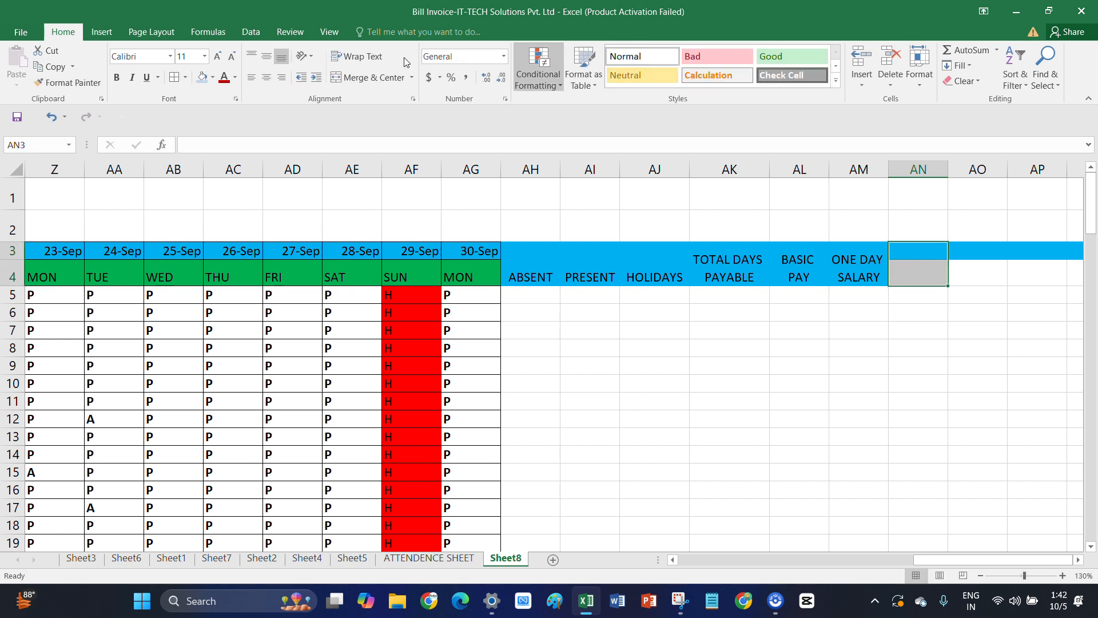
{"action": "left_click", "coordinate": [374, 77]}
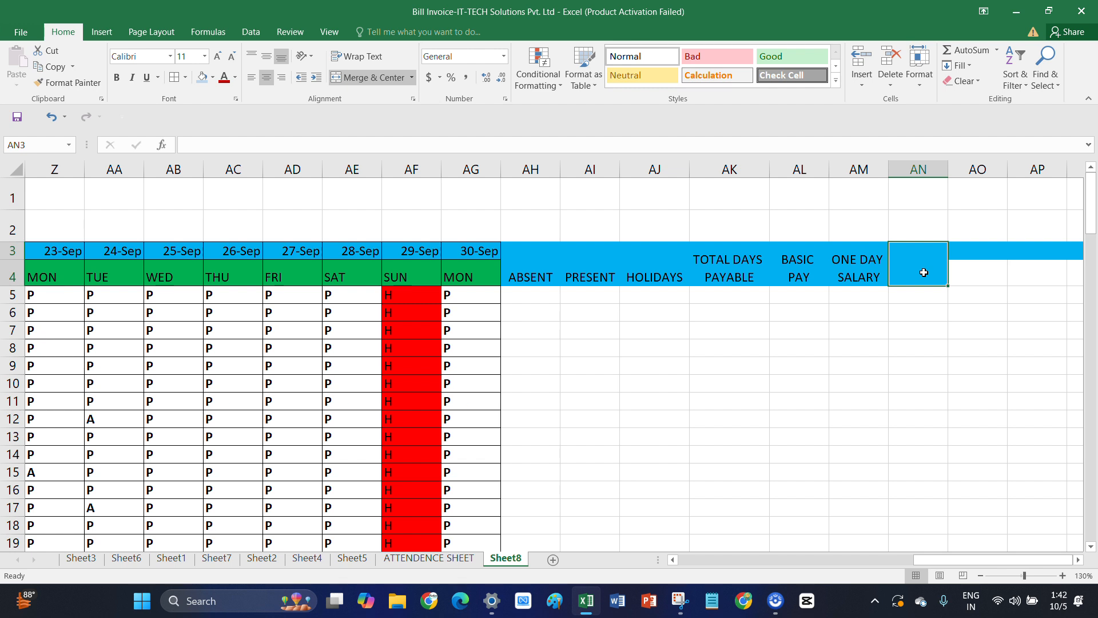
{"action": "type", "text": "SALAR"}
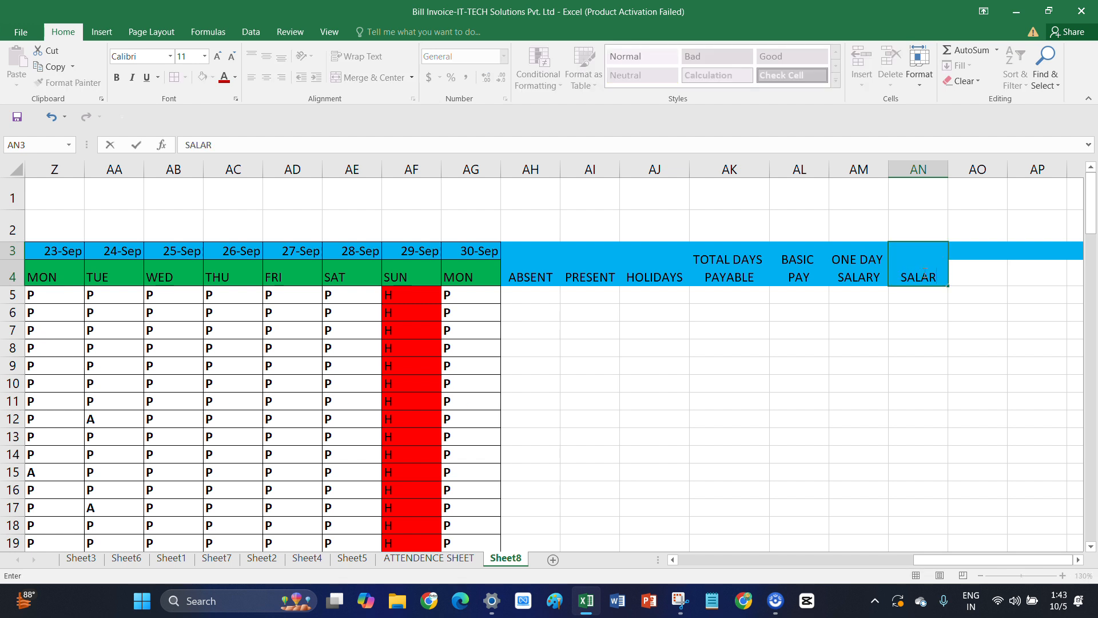
{"action": "type", "text": "Y ON"}
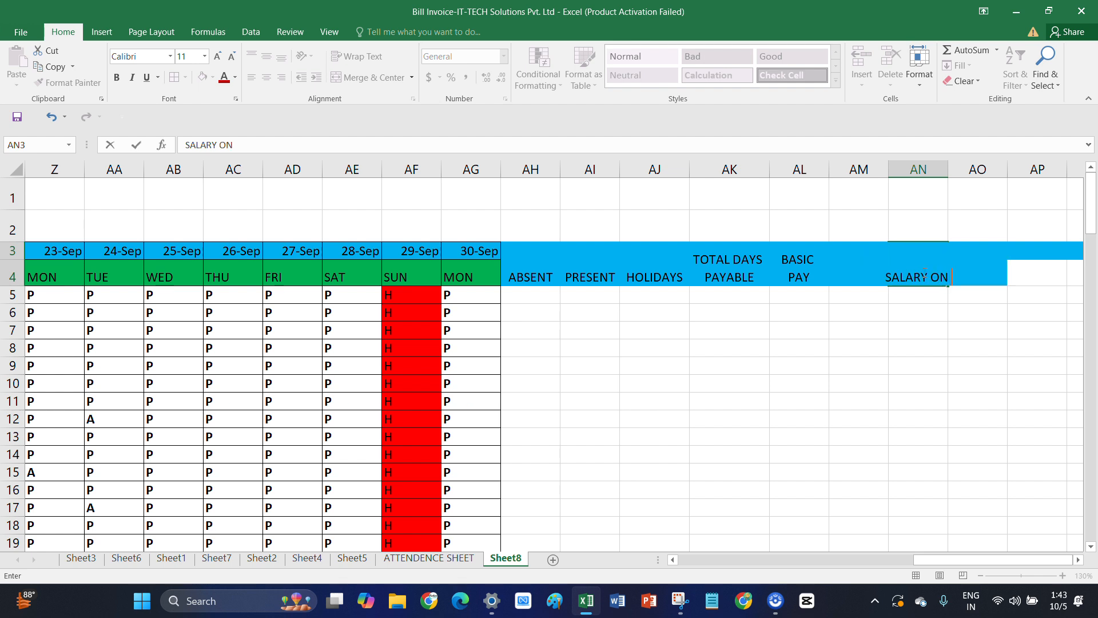
{"action": "type", "text": " ATTENDENC"}
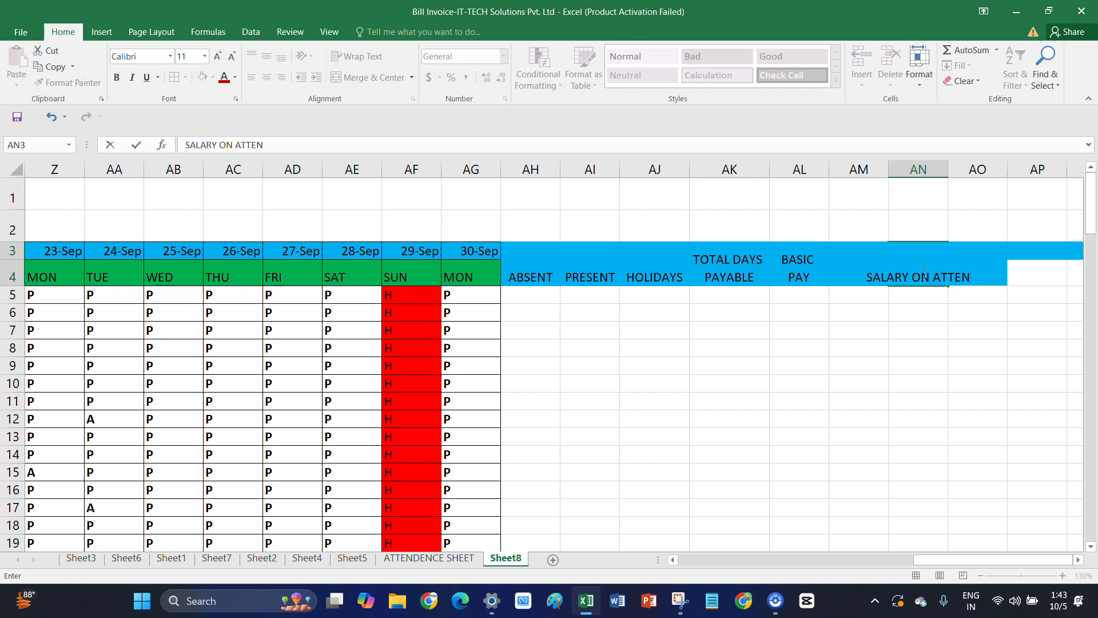
{"action": "type", "text": "E"}
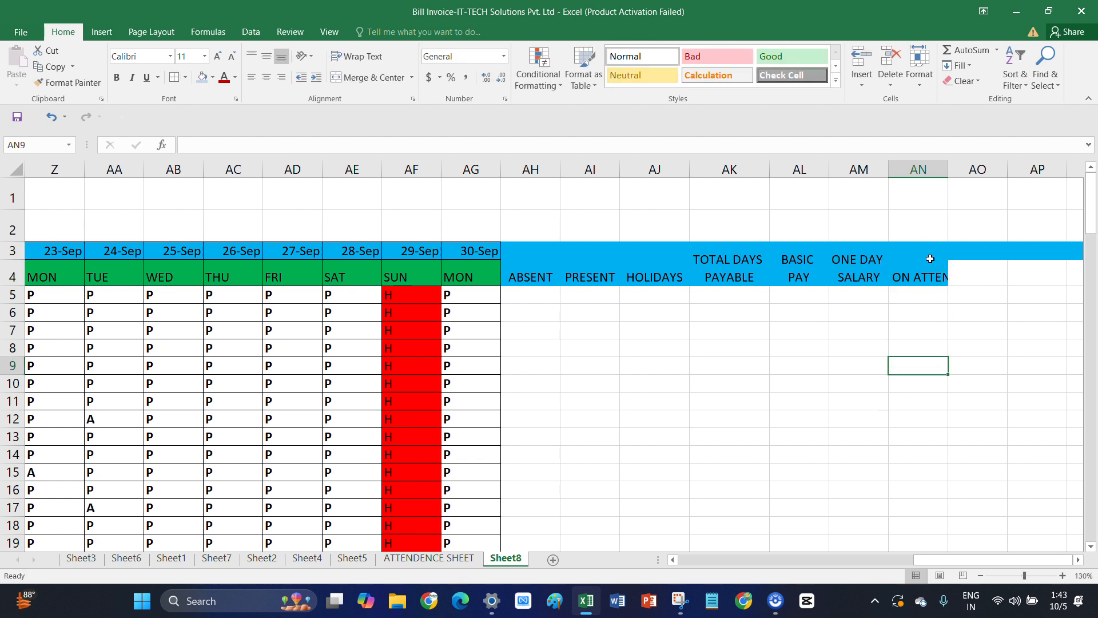
Wrap the text of the SALARY ON ATTENDENCE heading and widen column AN so it fits on two lines
{"action": "left_click", "coordinate": [931, 258]}
{"action": "left_click", "coordinate": [372, 56]}
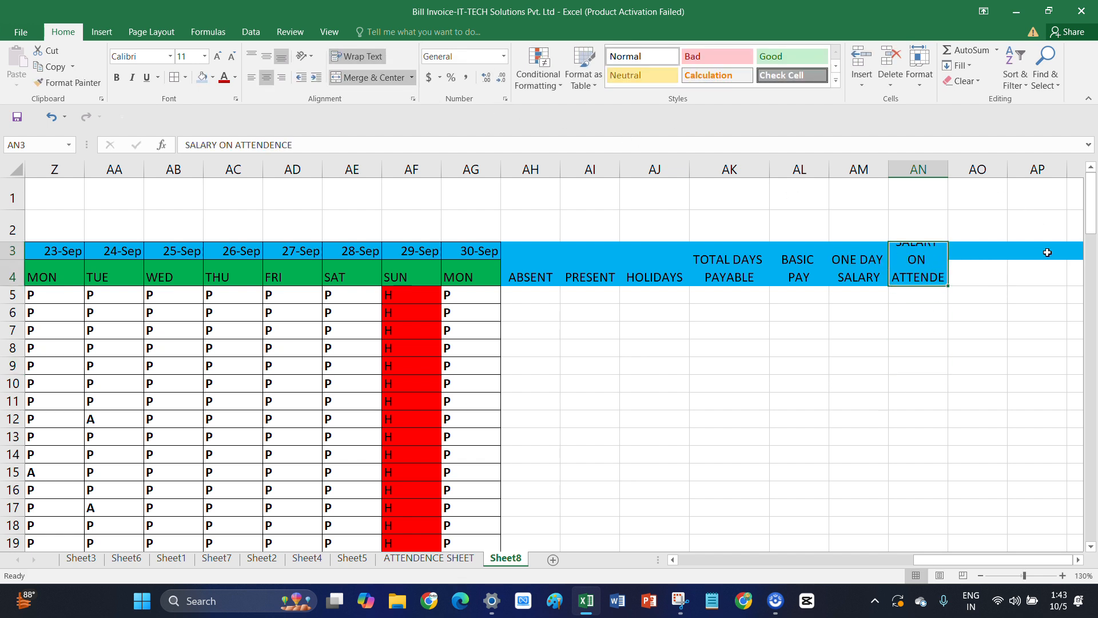
{"action": "left_click_drag", "start_coordinate": [948, 170], "coordinate": [970, 164]}
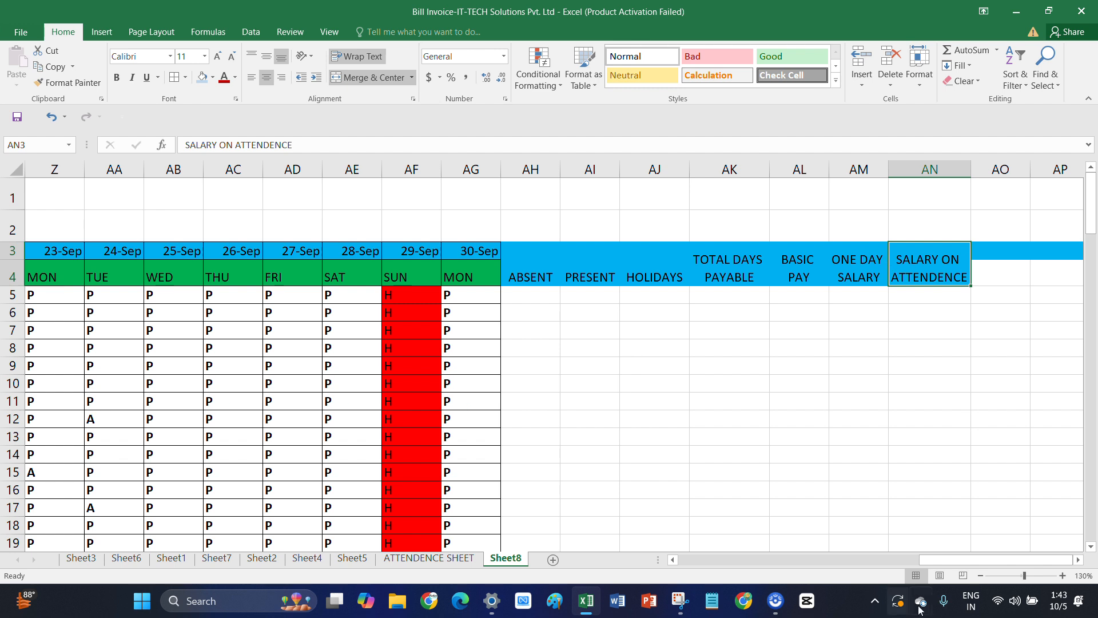
Merge and center AO3:AO4 with wrapped text and enter the heading PF 12%
{"action": "left_click", "coordinate": [995, 249]}
{"action": "left_click_drag", "start_coordinate": [995, 249], "coordinate": [998, 277]}
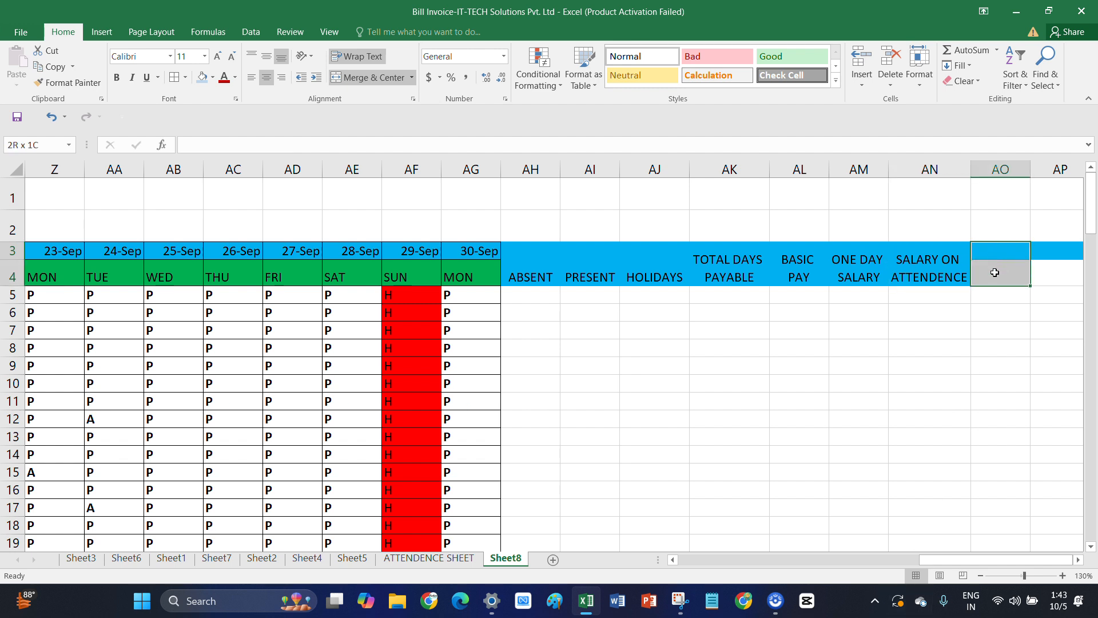
{"action": "left_click", "coordinate": [374, 77]}
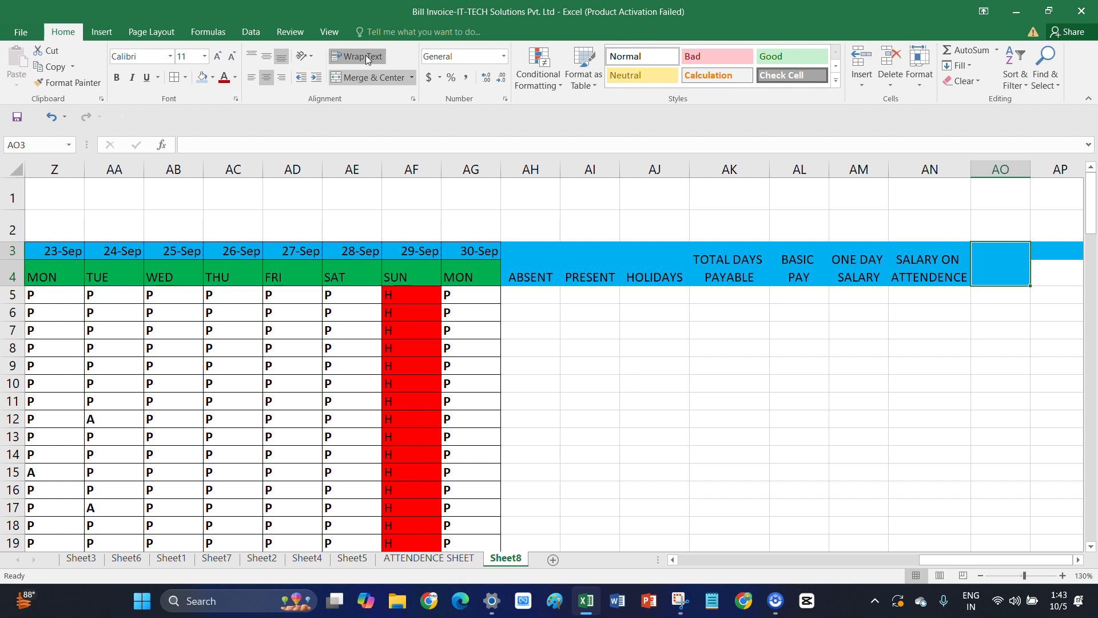
{"action": "double_click", "coordinate": [1002, 268]}
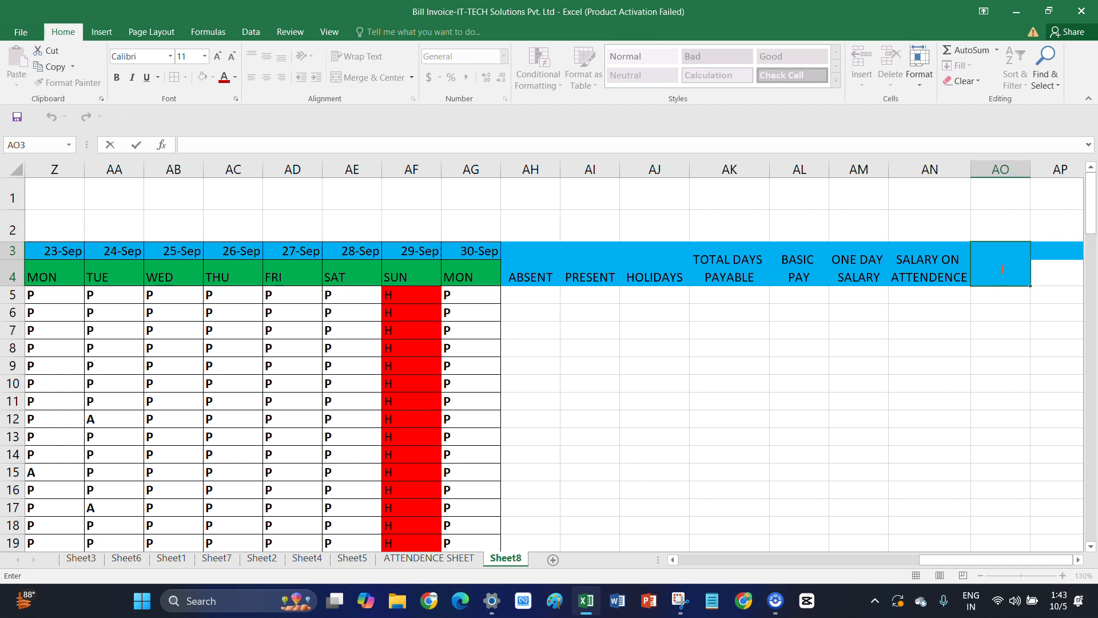
{"action": "type", "text": "PF 12%"}
Merge and center AP3:AP4 with wrapped text and enter the heading ESI 1.75%
{"action": "left_click", "coordinate": [1058, 252]}
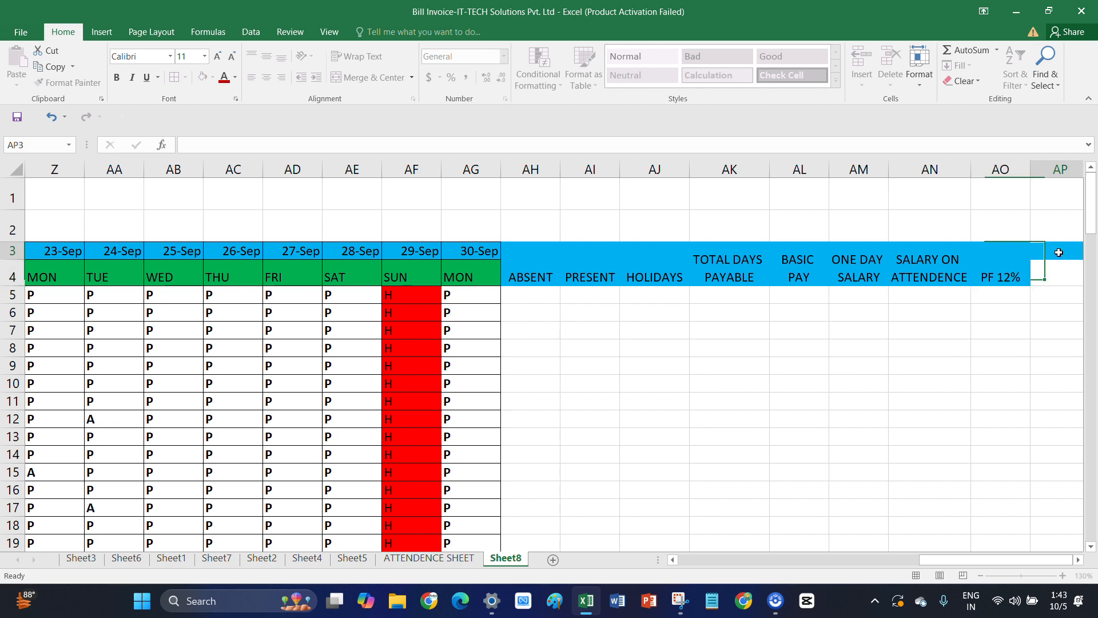
{"action": "left_click_drag", "start_coordinate": [1059, 252], "coordinate": [1060, 269]}
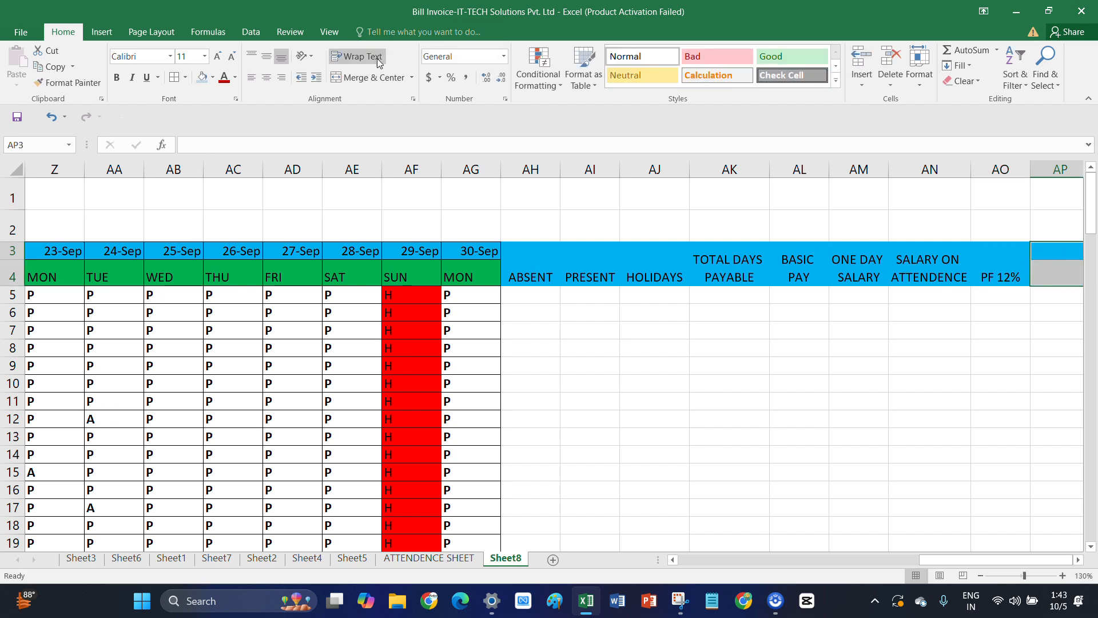
{"action": "left_click", "coordinate": [375, 79]}
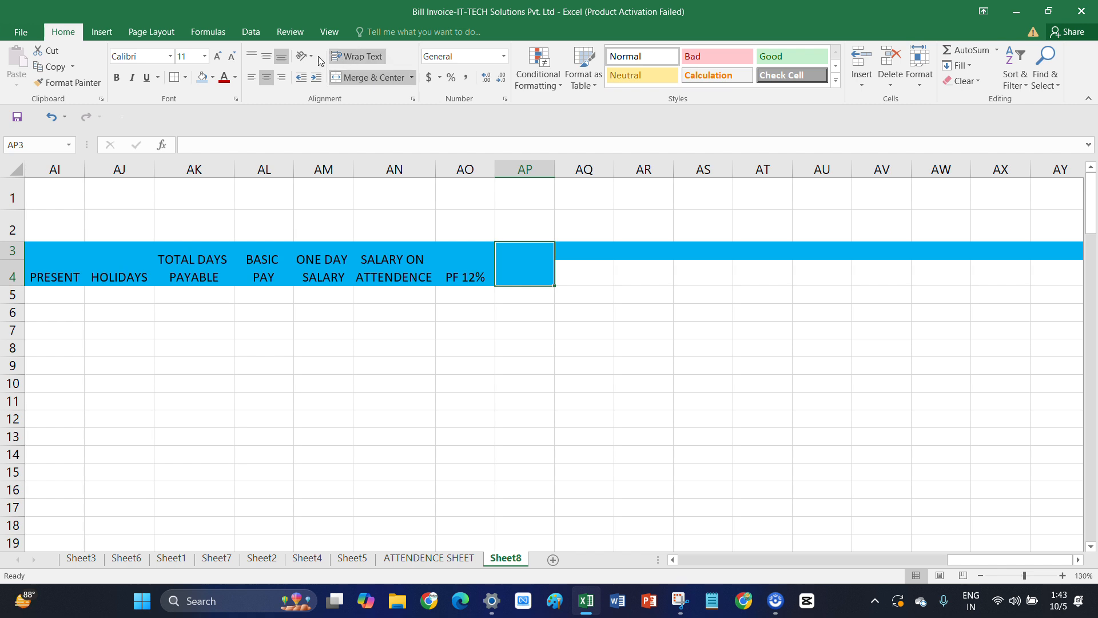
{"action": "left_click", "coordinate": [357, 57]}
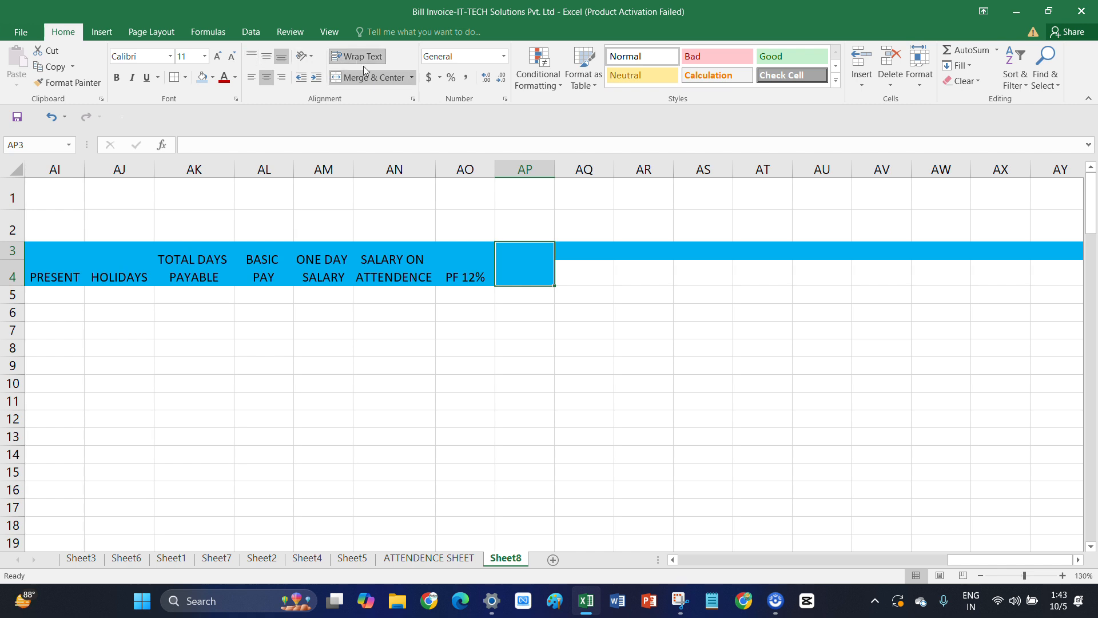
{"action": "double_click", "coordinate": [534, 270]}
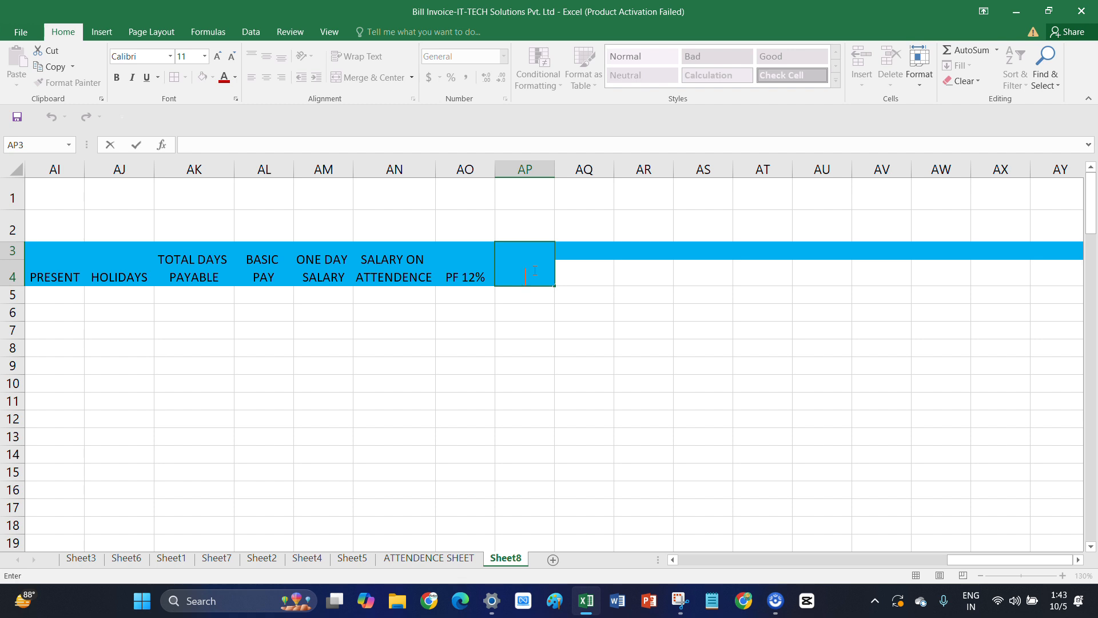
{"action": "type", "text": "ESI 1.75%"}
Merge and center AQ3:AQ4 with wrapped text and enter the heading NET PAY IN HAND & ACCOUNT
{"action": "left_click", "coordinate": [589, 267]}
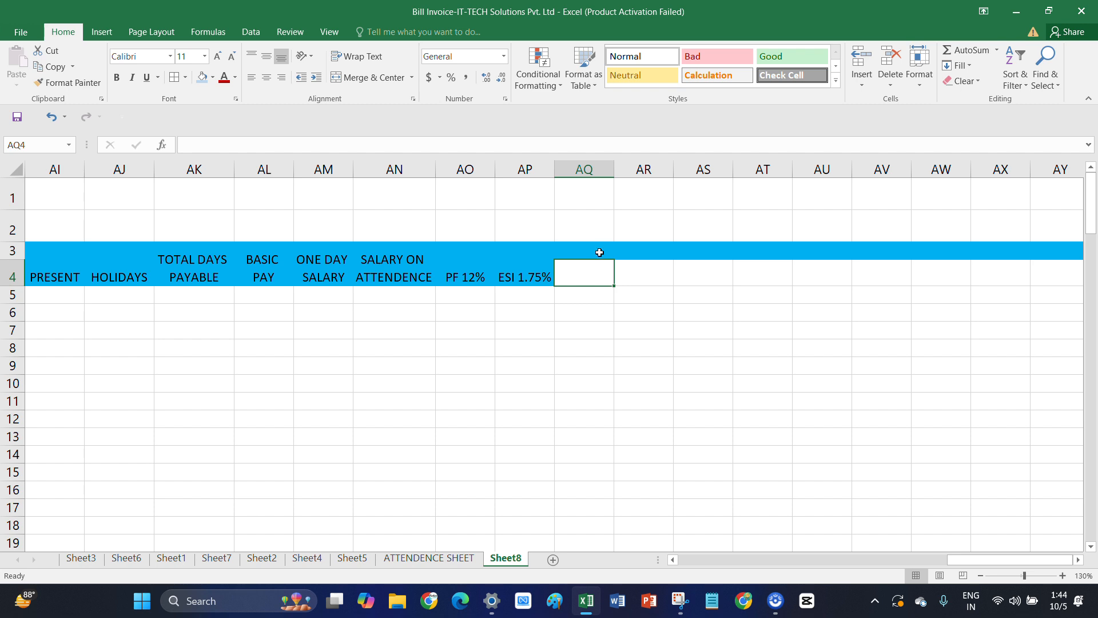
{"action": "left_click", "coordinate": [597, 255]}
{"action": "left_click_drag", "start_coordinate": [597, 256], "coordinate": [593, 277]}
{"action": "left_click", "coordinate": [368, 79]}
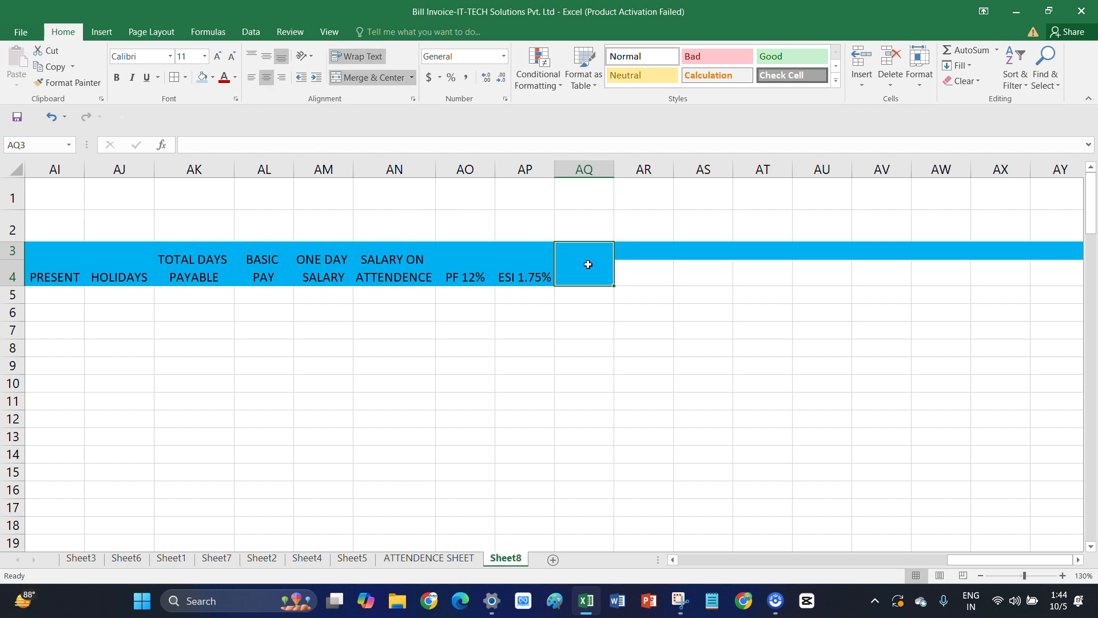
{"action": "type", "text": "NET "}
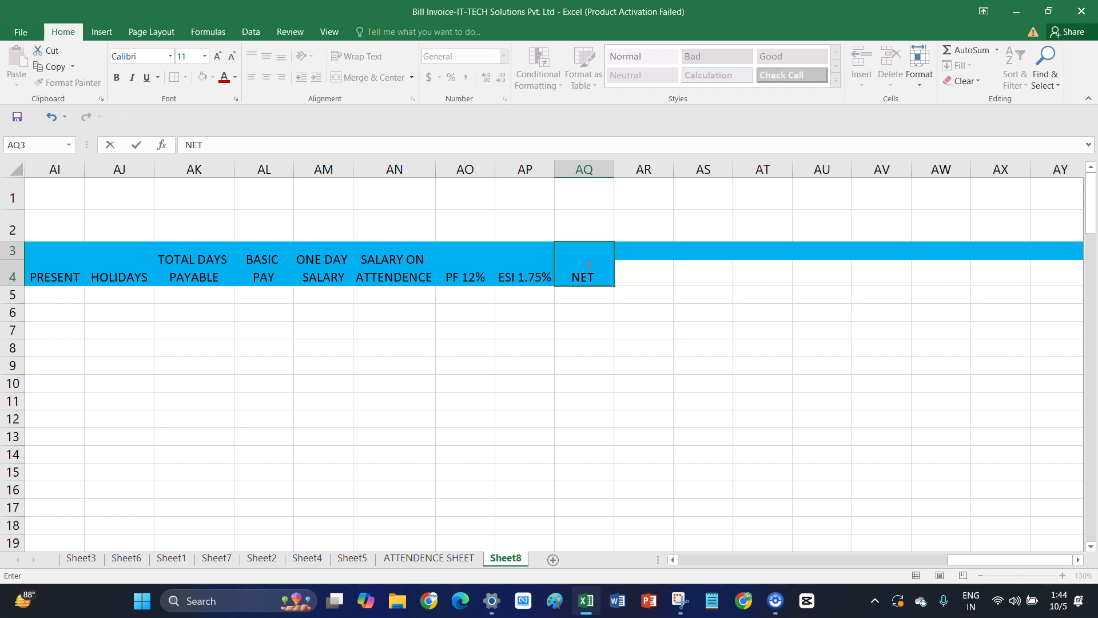
{"action": "type", "text": "PAY IN H"}
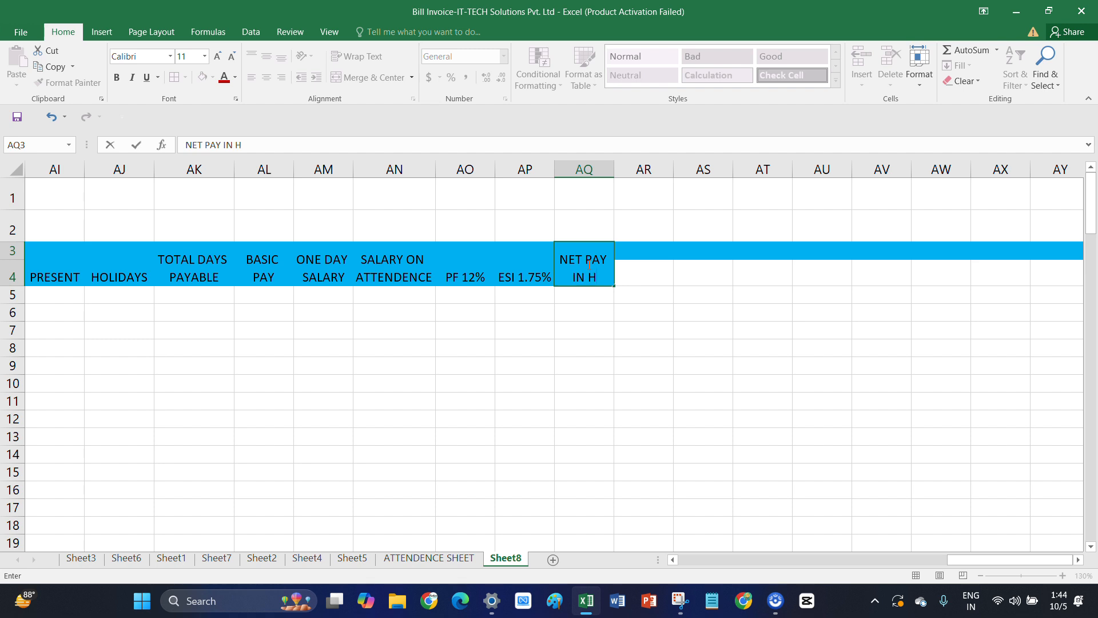
{"action": "type", "text": "AND & A"}
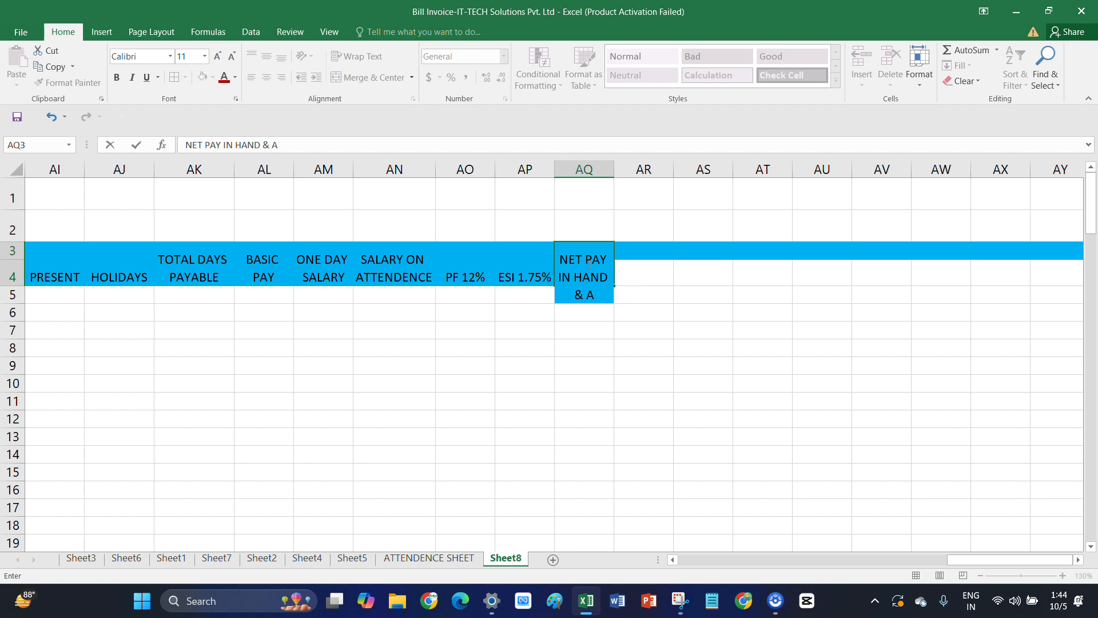
{"action": "type", "text": "CCOUNT"}
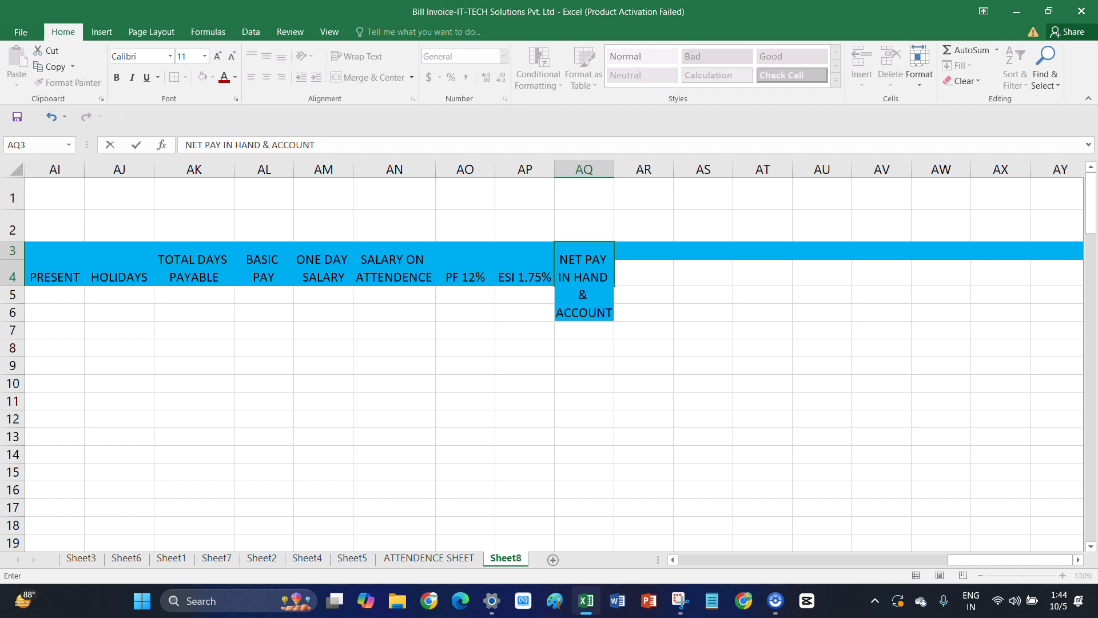
{"action": "left_click", "coordinate": [657, 299]}
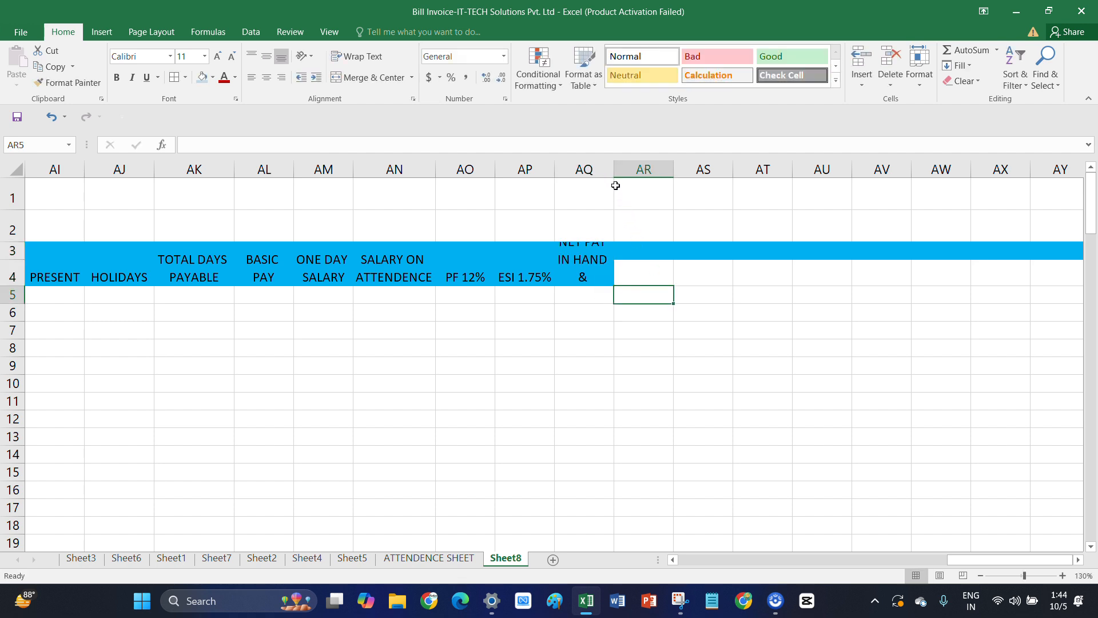
Fit the NET PAY IN HAND & ACCOUNT heading by widening column AQ, setting its font size to 10 and making row 4 taller
{"action": "left_click_drag", "start_coordinate": [612, 169], "coordinate": [645, 166]}
{"action": "left_click", "coordinate": [616, 273]}
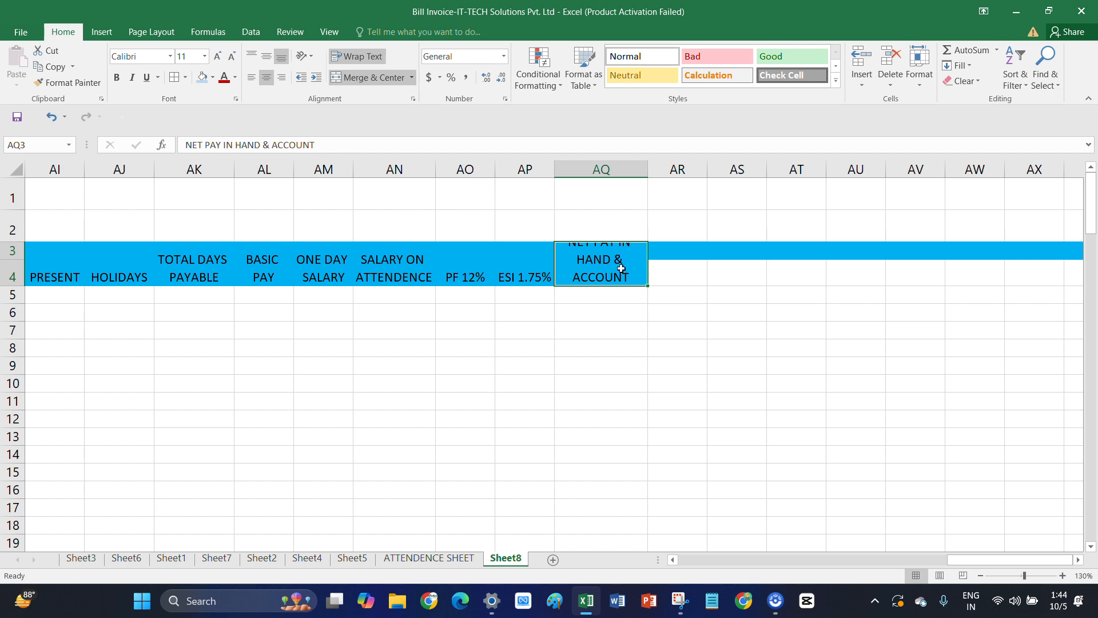
{"action": "left_click", "coordinate": [234, 57]}
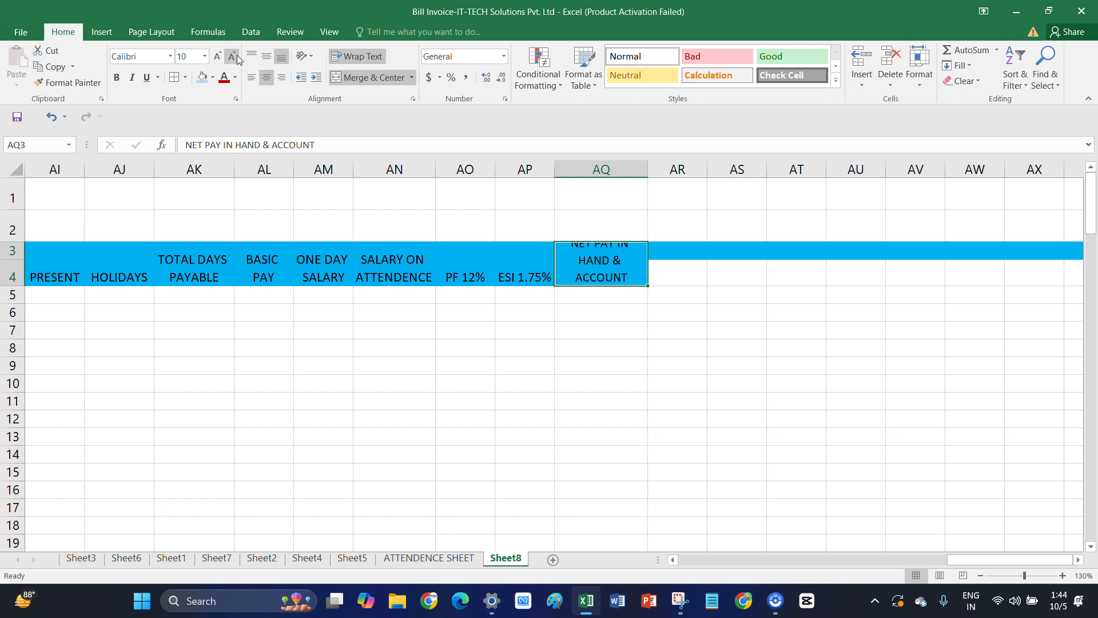
{"action": "left_click", "coordinate": [234, 57]}
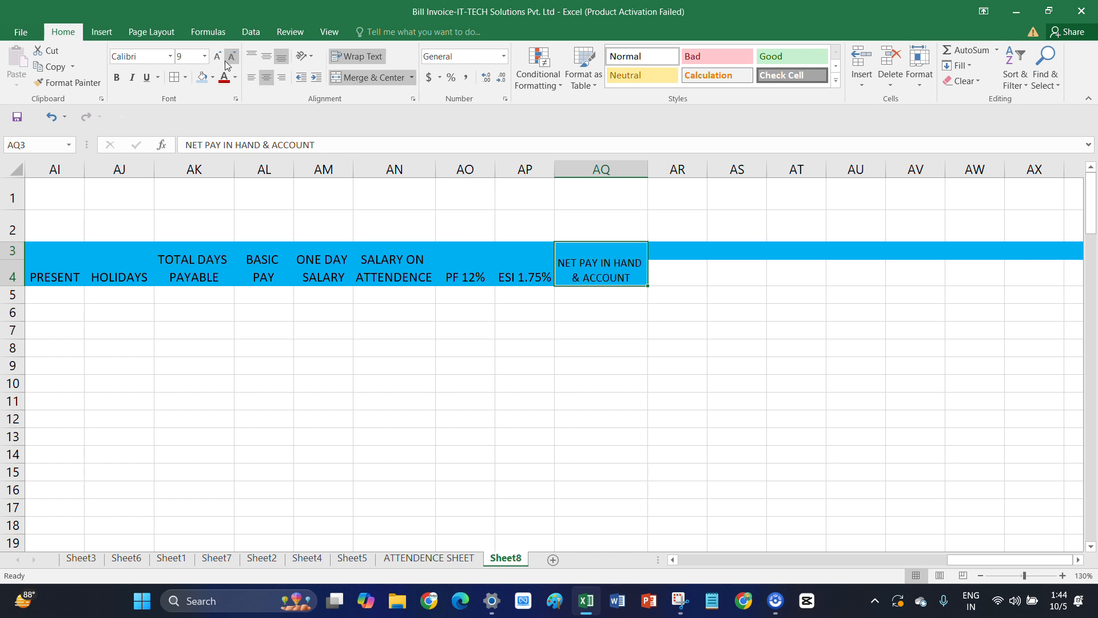
{"action": "left_click", "coordinate": [217, 56]}
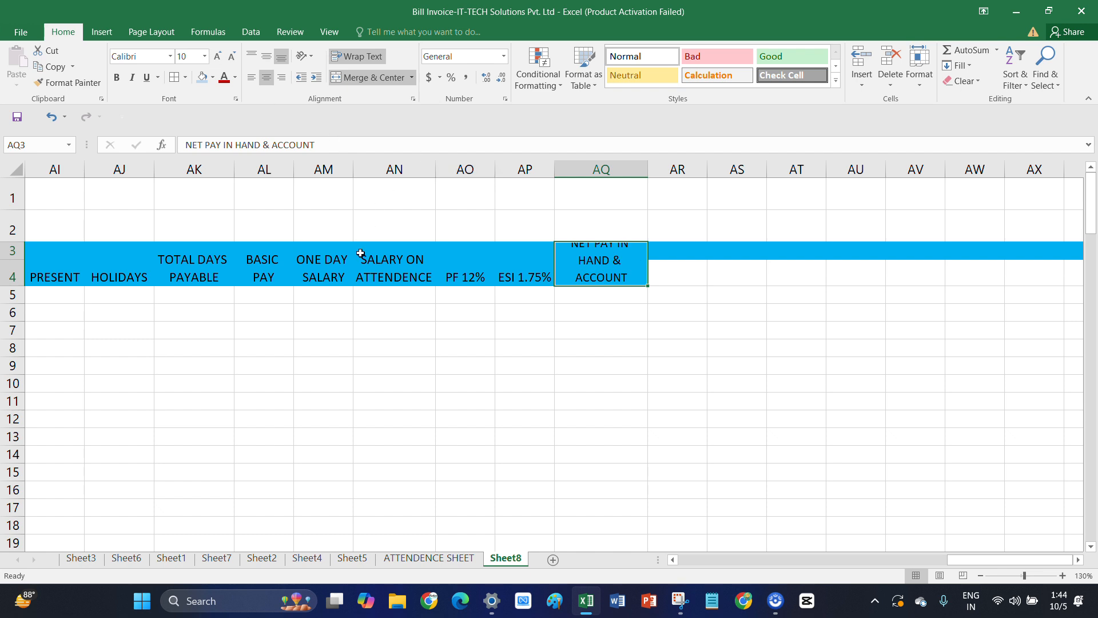
{"action": "left_click_drag", "start_coordinate": [22, 242], "coordinate": [23, 236]}
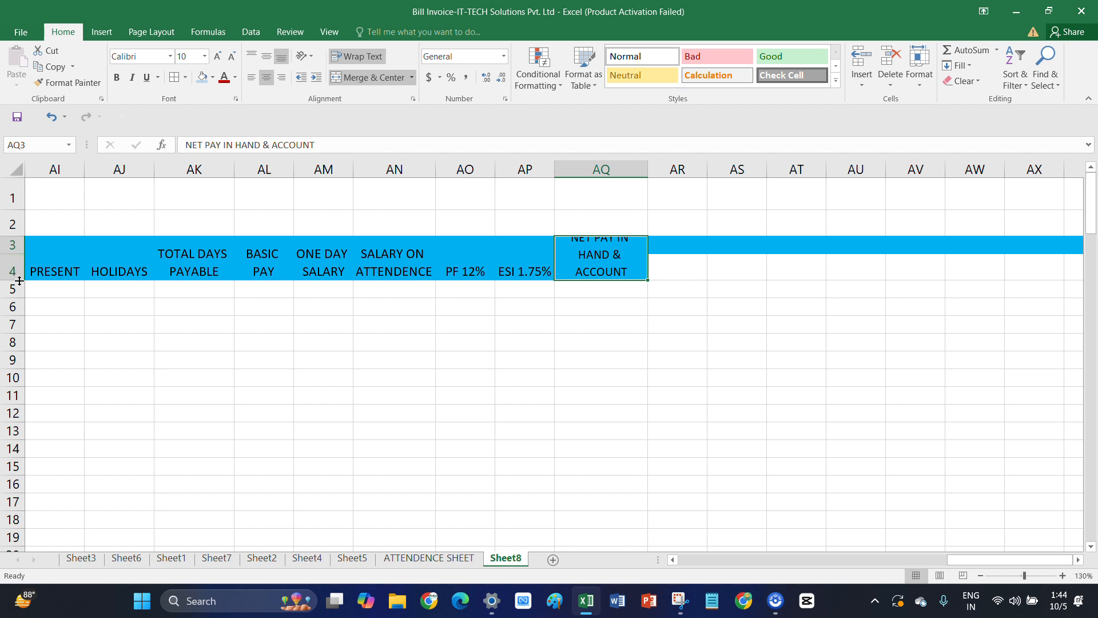
{"action": "left_click_drag", "start_coordinate": [20, 277], "coordinate": [20, 292]}
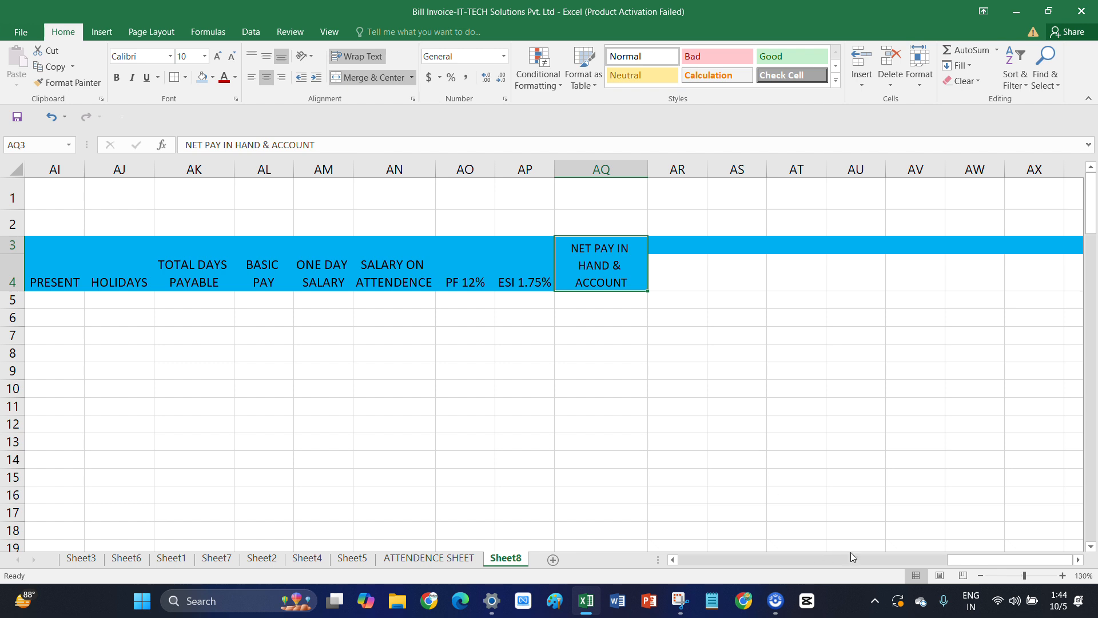
Apply all borders to the summary and salary columns from AH3 to AQ124
{"action": "left_click_drag", "start_coordinate": [965, 558], "coordinate": [910, 561]}
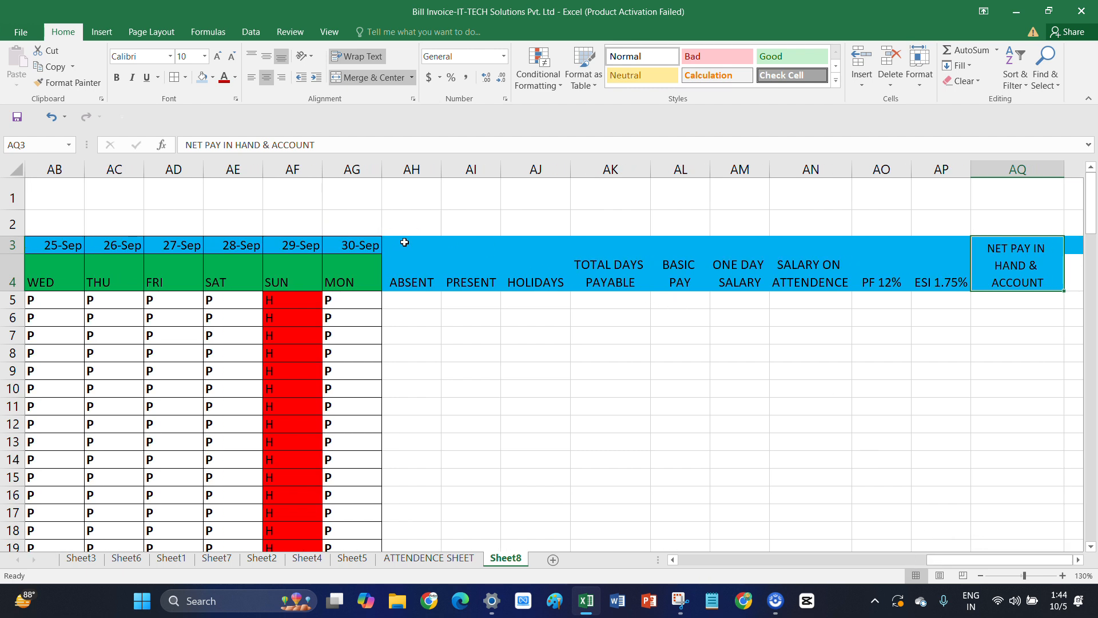
{"action": "left_click_drag", "start_coordinate": [404, 243], "coordinate": [1024, 437]}
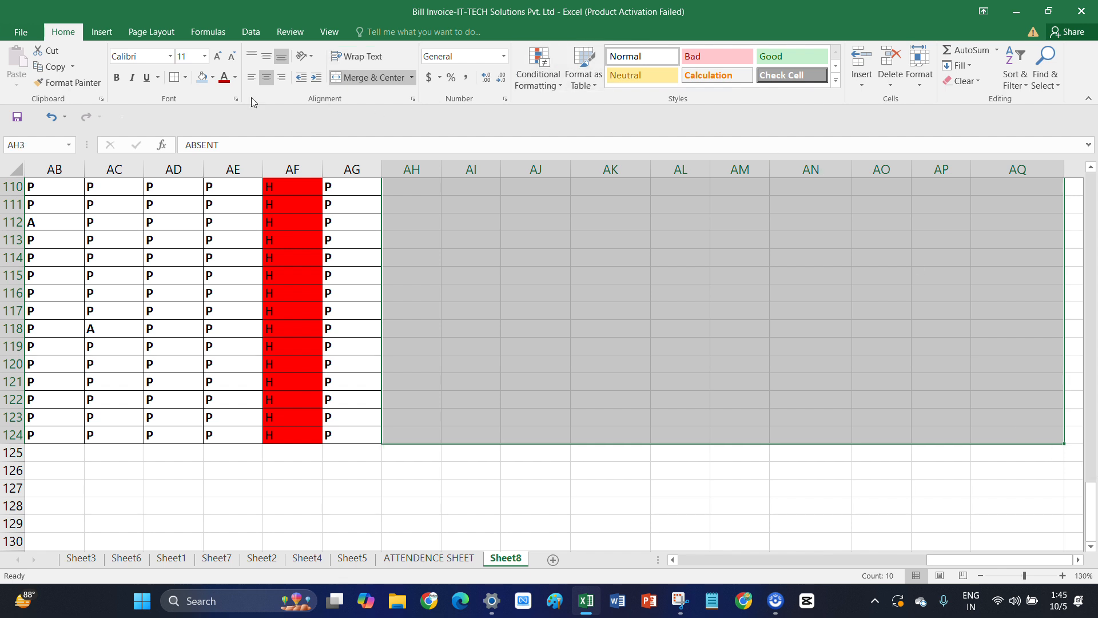
{"action": "left_click", "coordinate": [186, 77]}
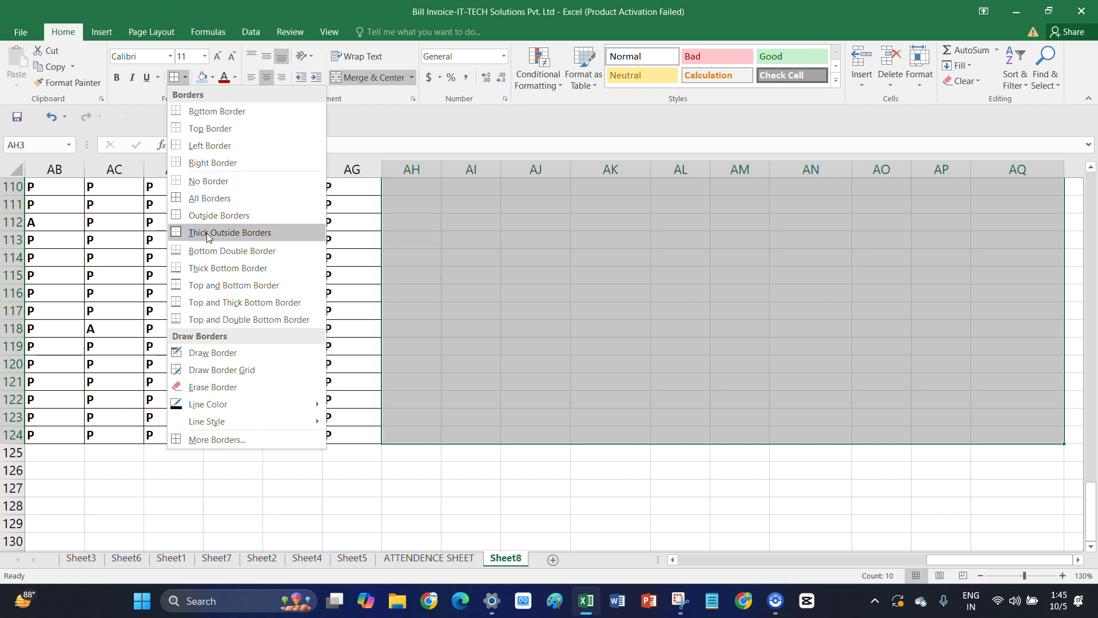
{"action": "left_click", "coordinate": [210, 198]}
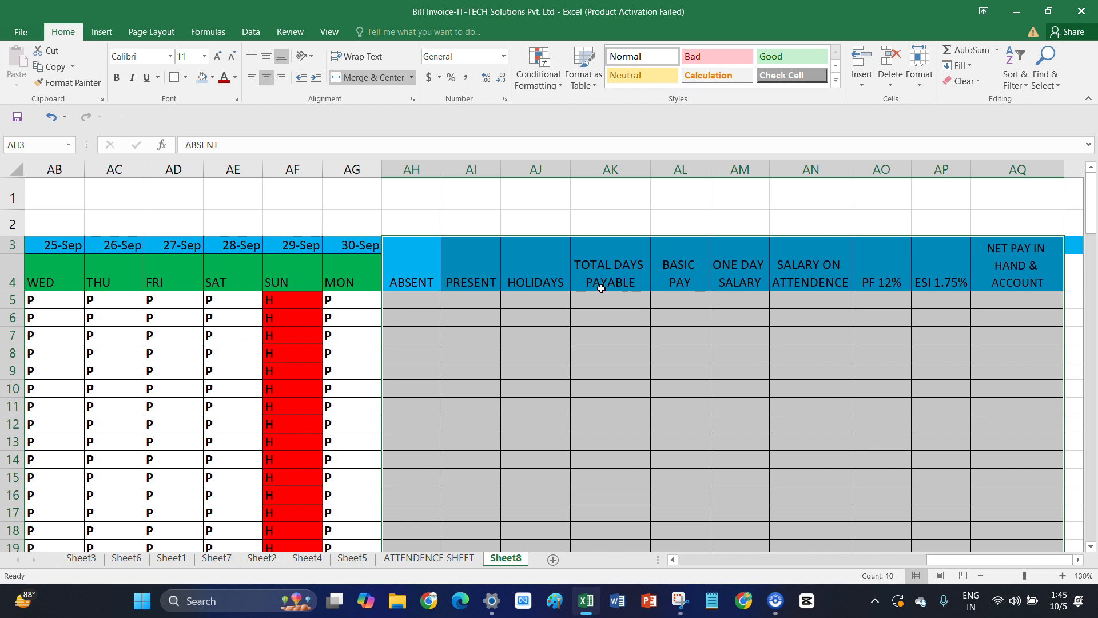
{"action": "left_click", "coordinate": [557, 272]}
{"action": "left_click_drag", "start_coordinate": [419, 275], "coordinate": [985, 281]}
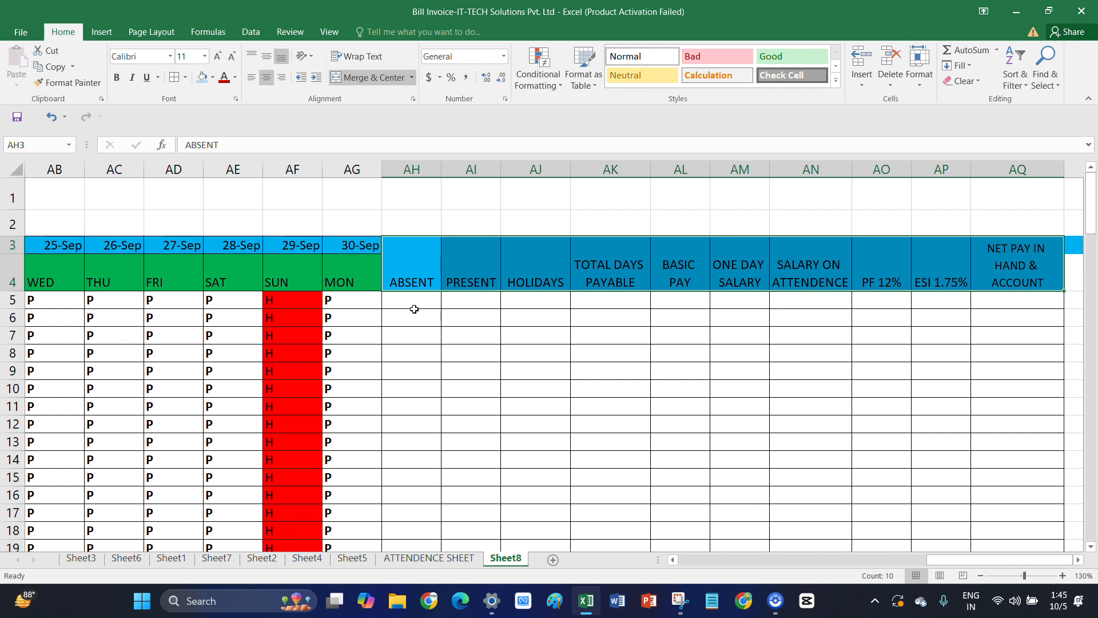
Enter the formula =COUNTIF(D5:AG5,"A") in AH5 to count the first employee's absent days
{"action": "left_click", "coordinate": [415, 303]}
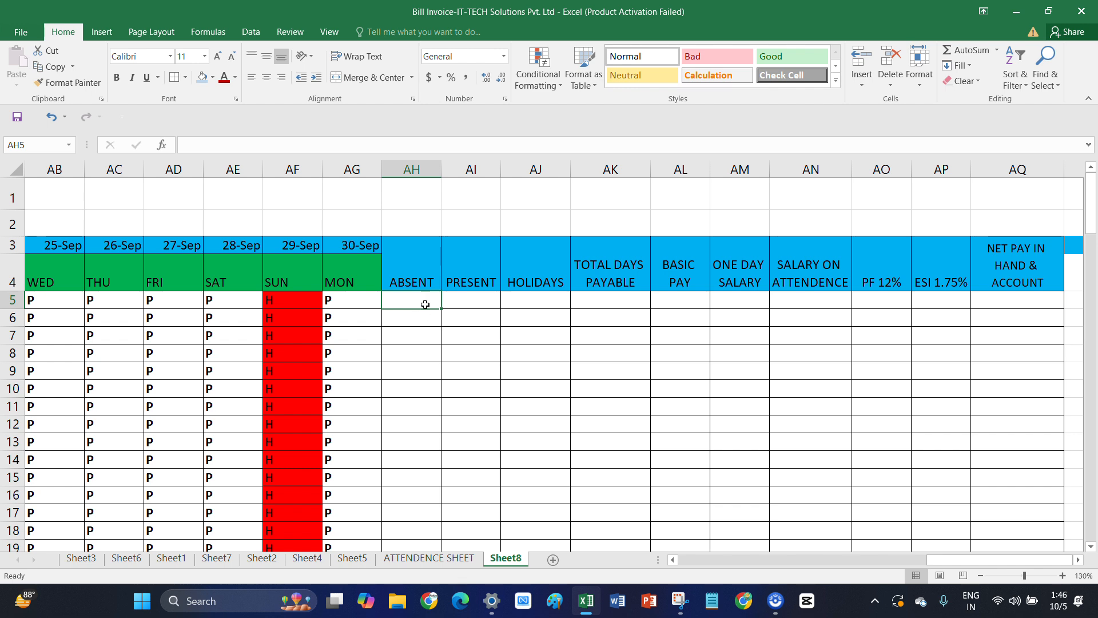
{"action": "type", "text": "="}
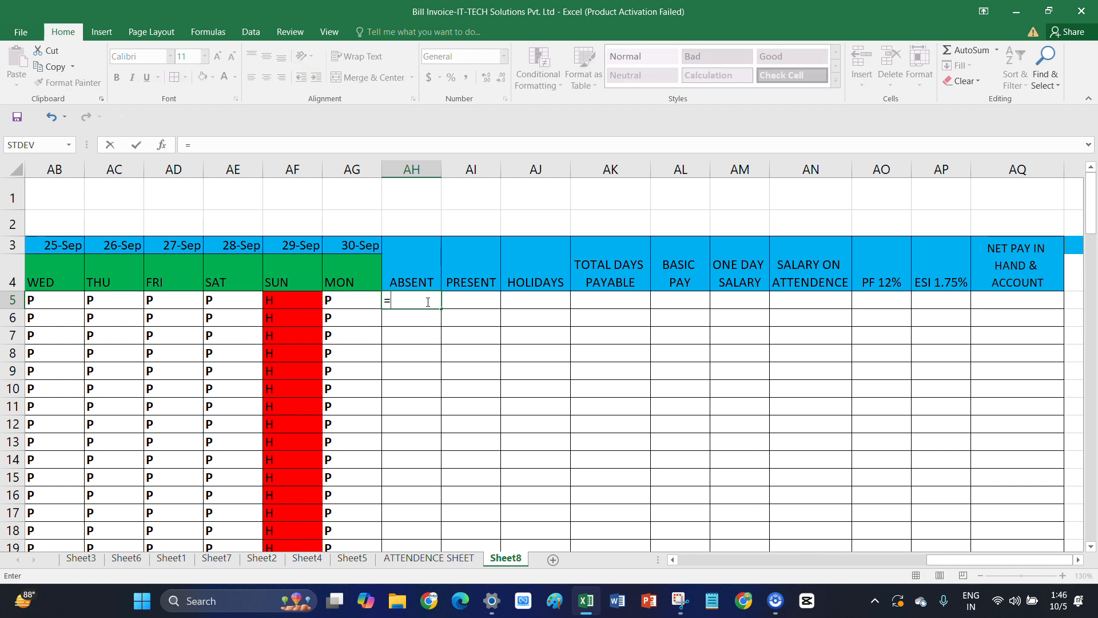
{"action": "type", "text": "COUN"}
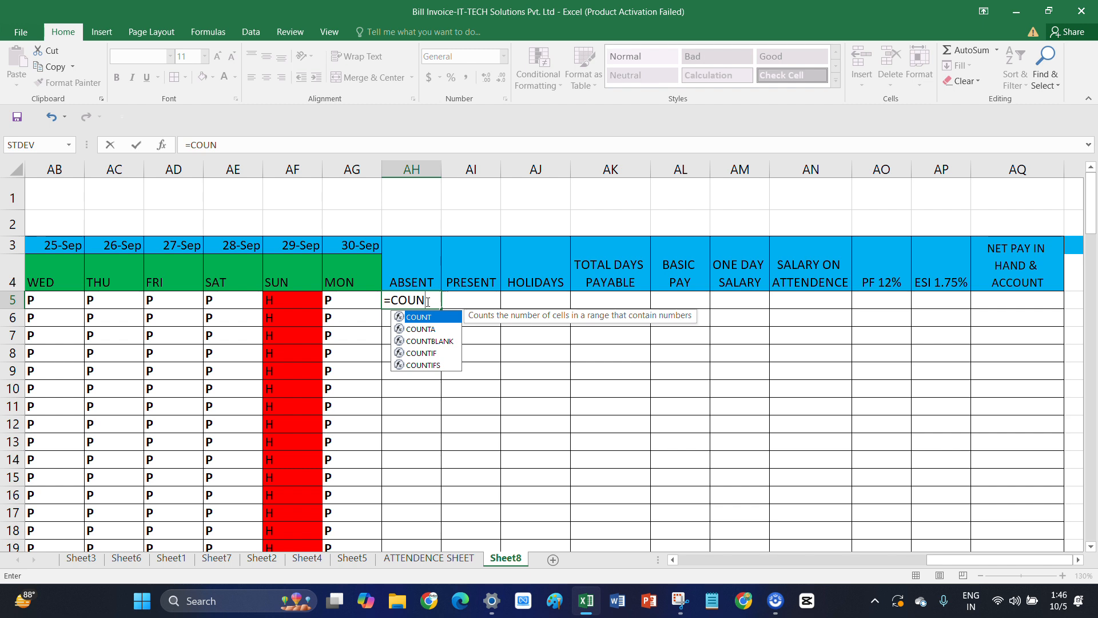
{"action": "double_click", "coordinate": [435, 353]}
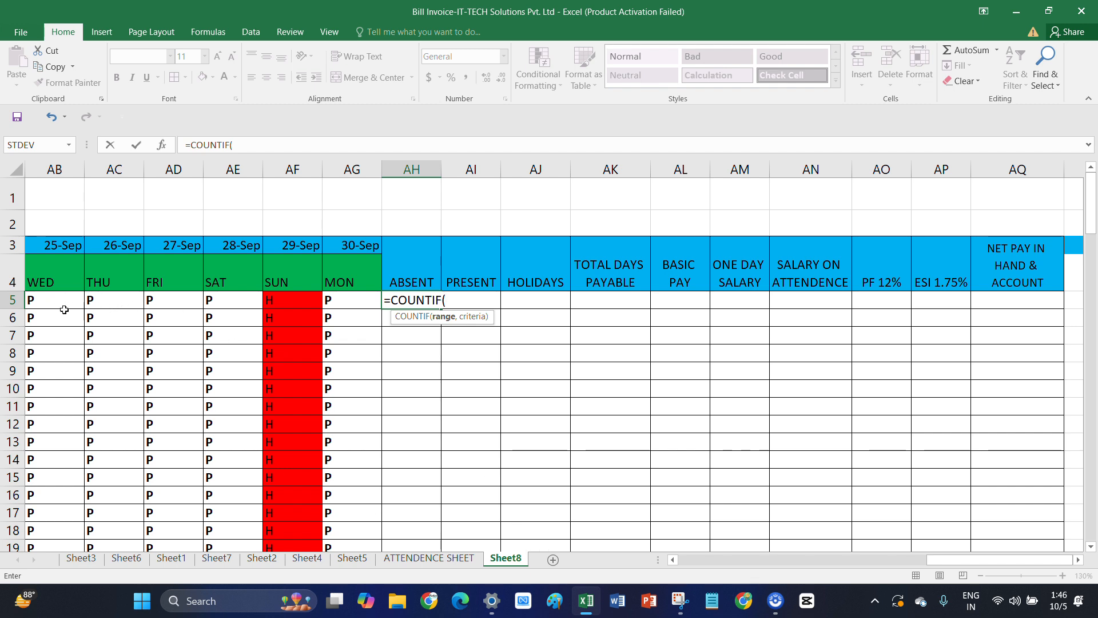
{"action": "left_click_drag", "start_coordinate": [939, 560], "coordinate": [654, 577]}
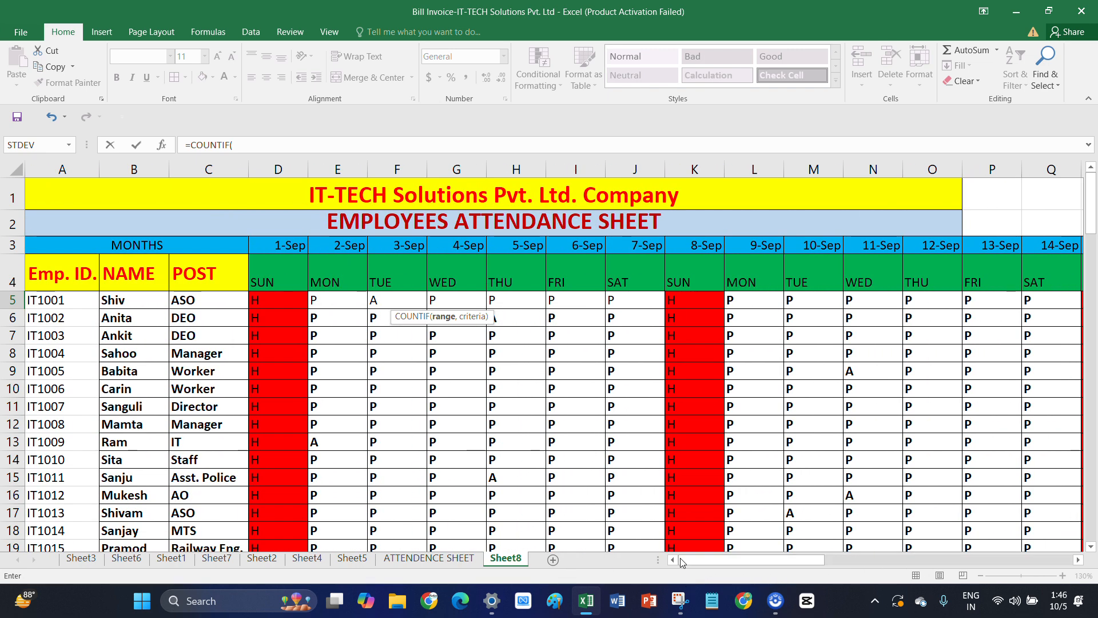
{"action": "left_click_drag", "start_coordinate": [264, 300], "coordinate": [779, 303]}
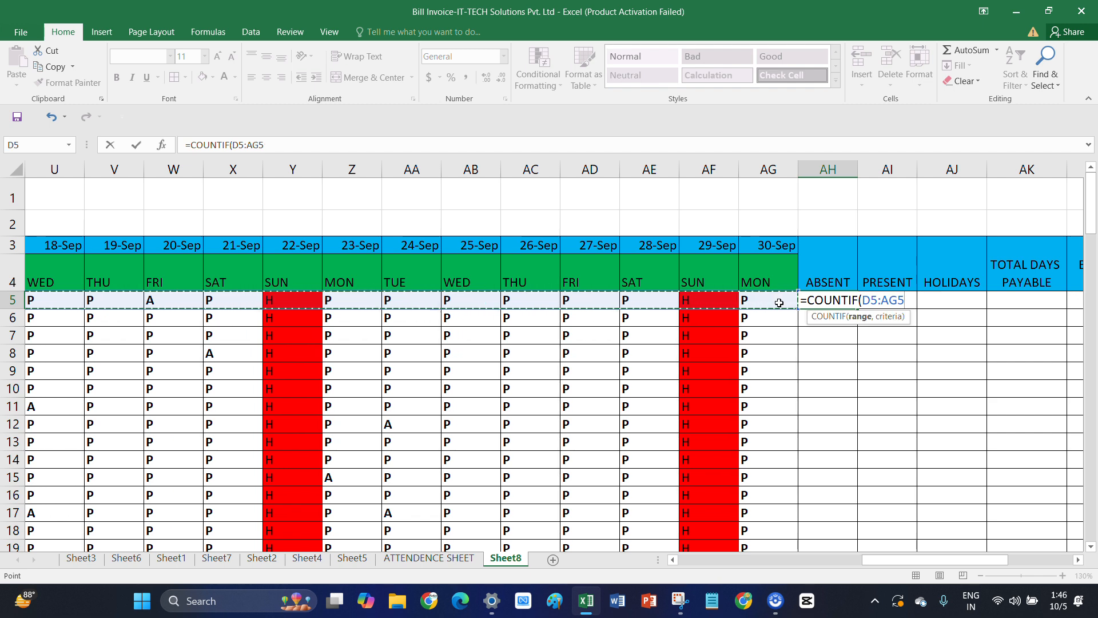
{"action": "type", "text": ","}
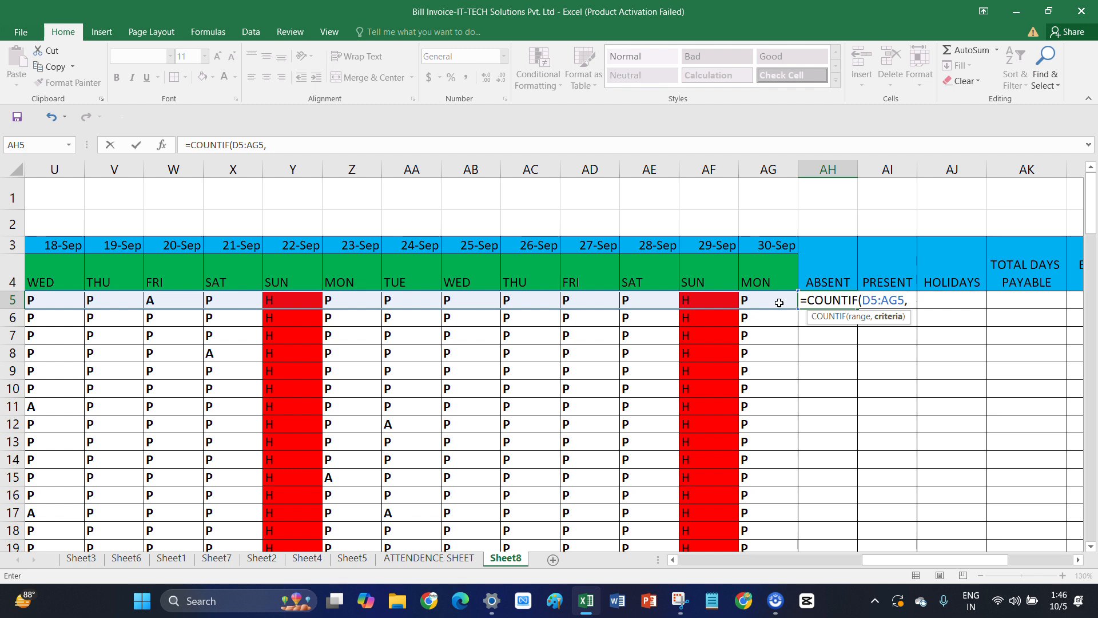
{"action": "type", "text": "A"}
{"action": "type", "text": "\"A"}
{"action": "key", "text": "Return"}
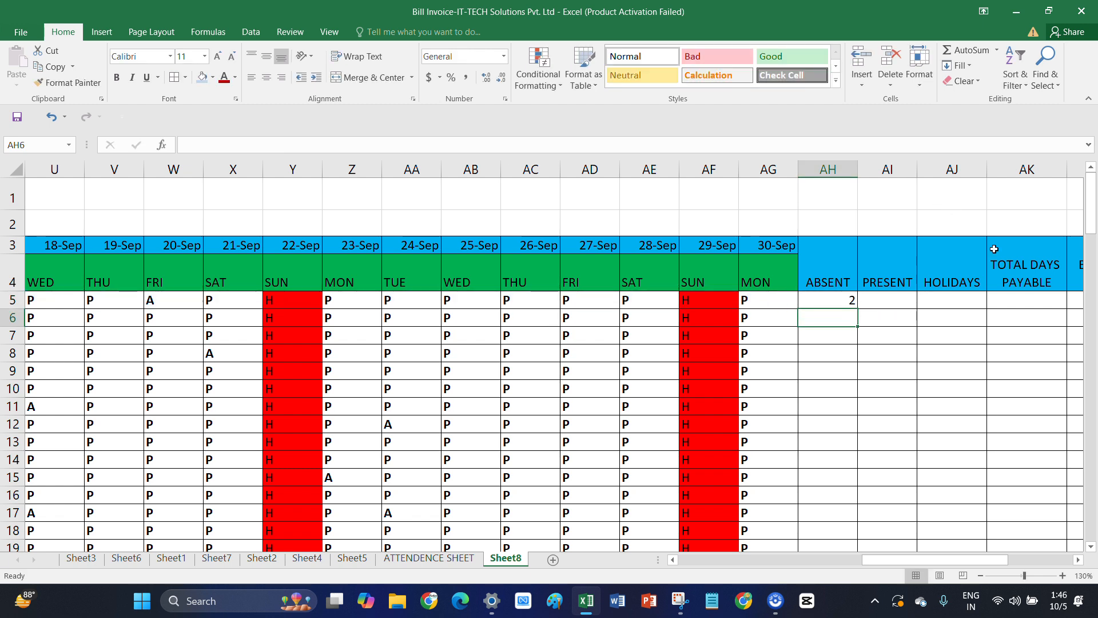
Fill the absent-days formula from AH5 down to AH124 for all employees
{"action": "left_click", "coordinate": [875, 304]}
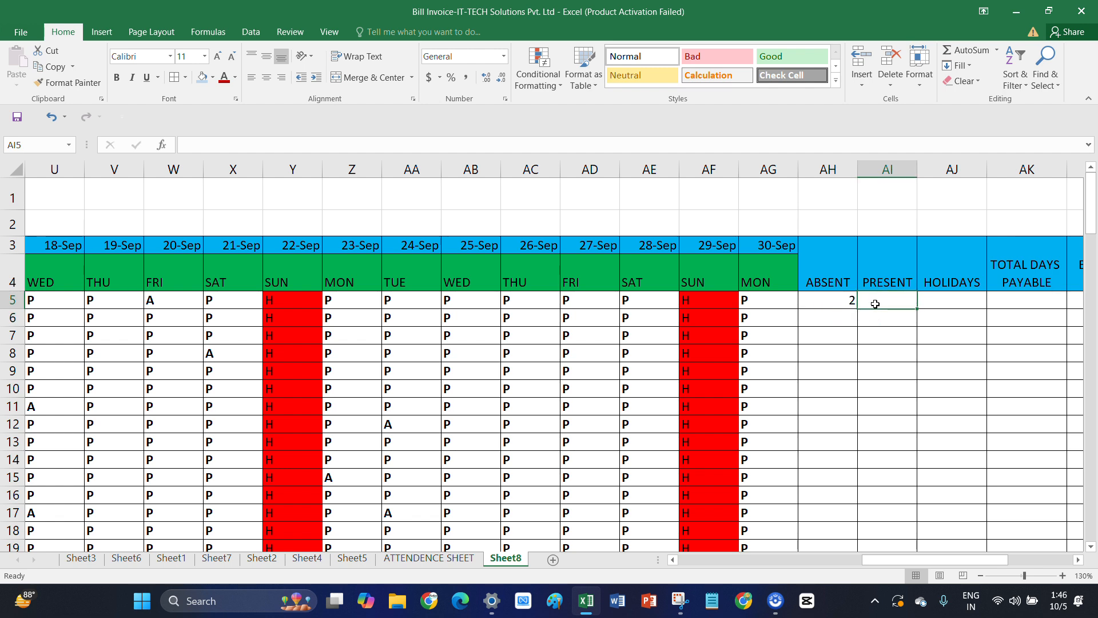
{"action": "left_click", "coordinate": [849, 299]}
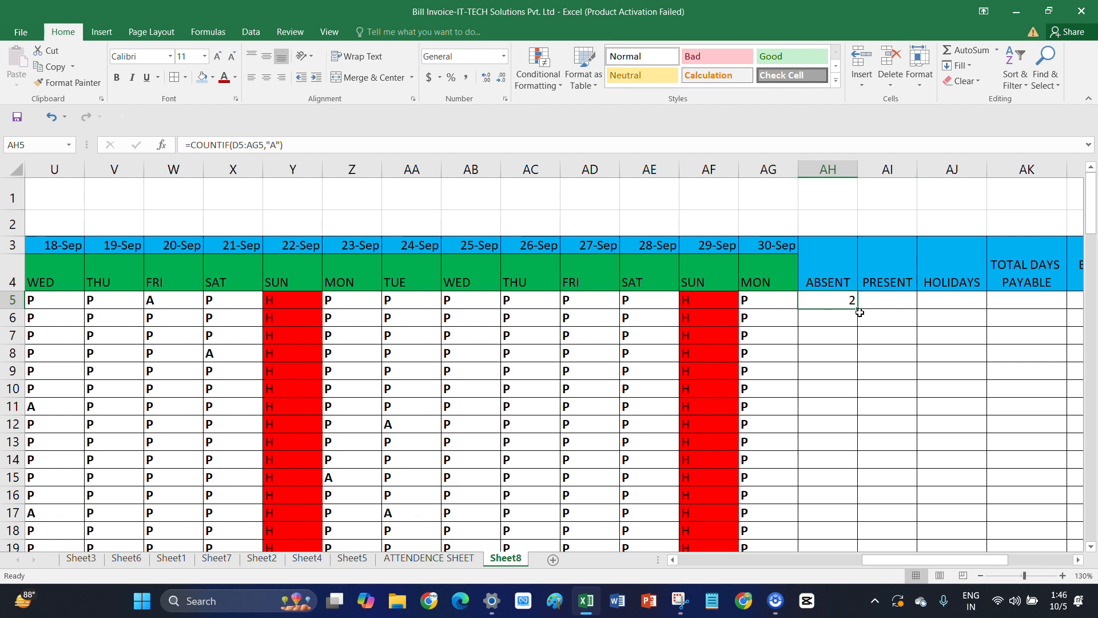
{"action": "left_click_drag", "start_coordinate": [856, 311], "coordinate": [858, 516]}
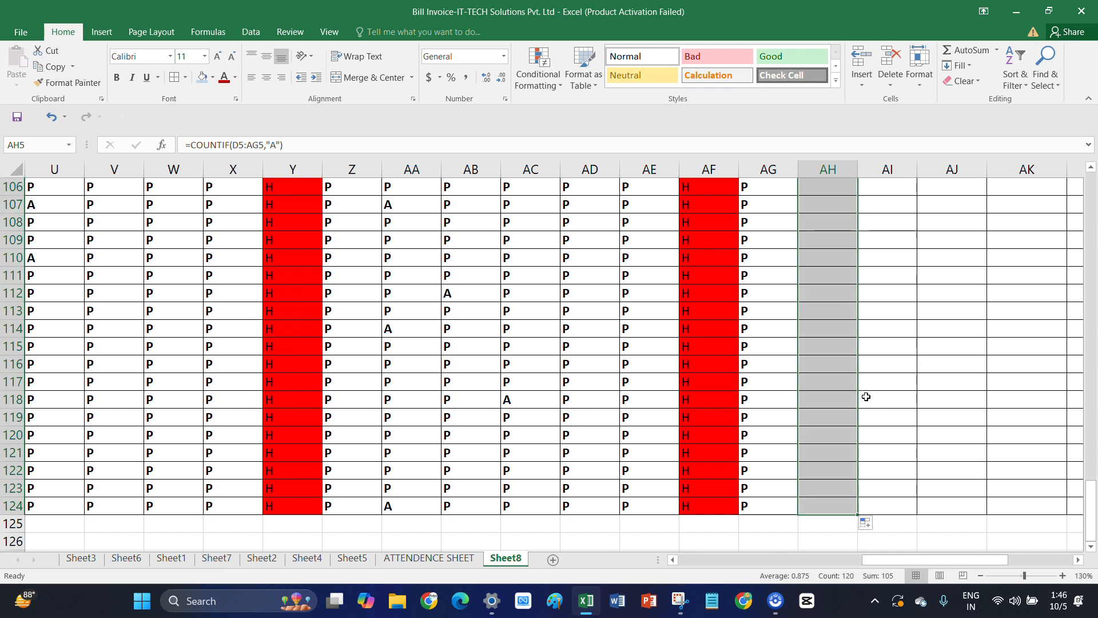
{"action": "scroll", "coordinate": [865, 393], "scroll_direction": "up", "scroll_amount": 20}
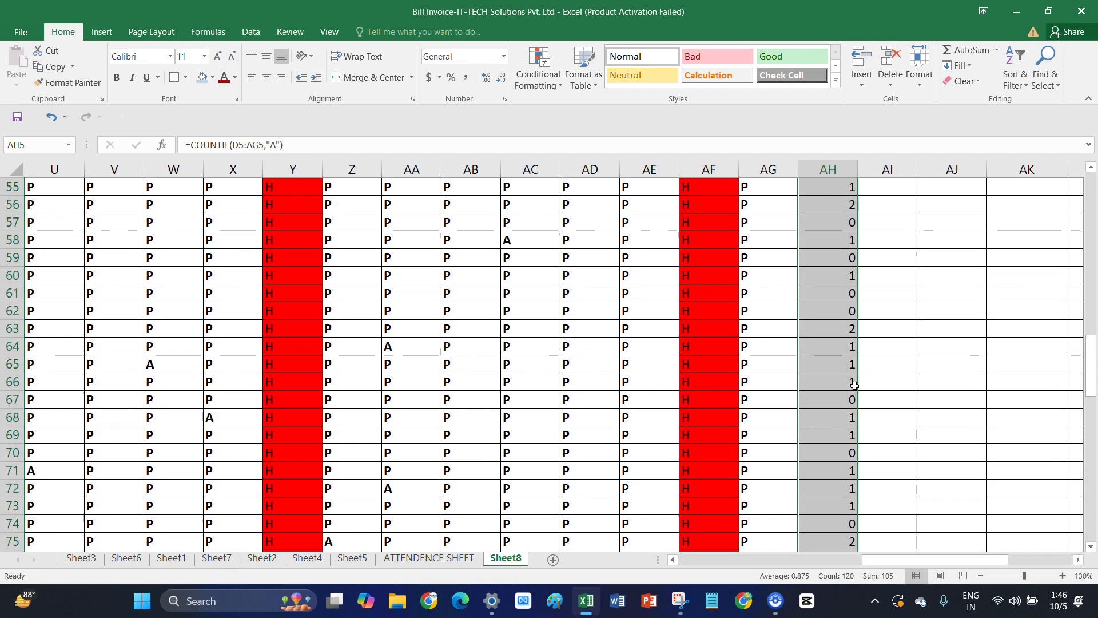
{"action": "scroll", "coordinate": [855, 384], "scroll_direction": "up", "scroll_amount": 10}
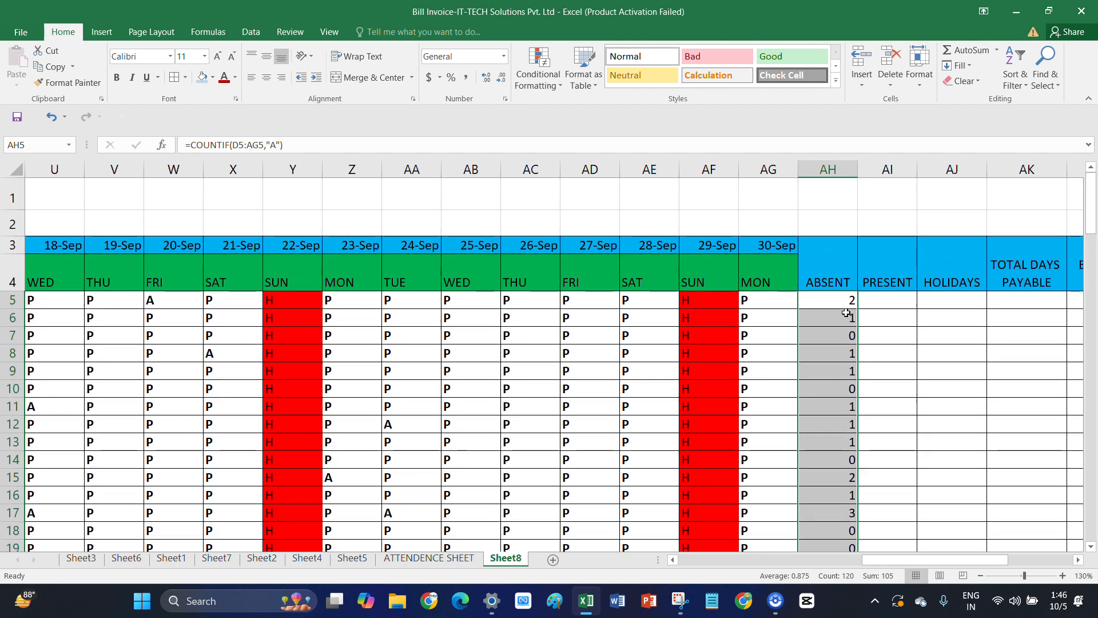
Enter the formula =COUNTIF(D5:AG5,"P") in AI5 to count the first employee's present days
{"action": "left_click", "coordinate": [902, 299]}
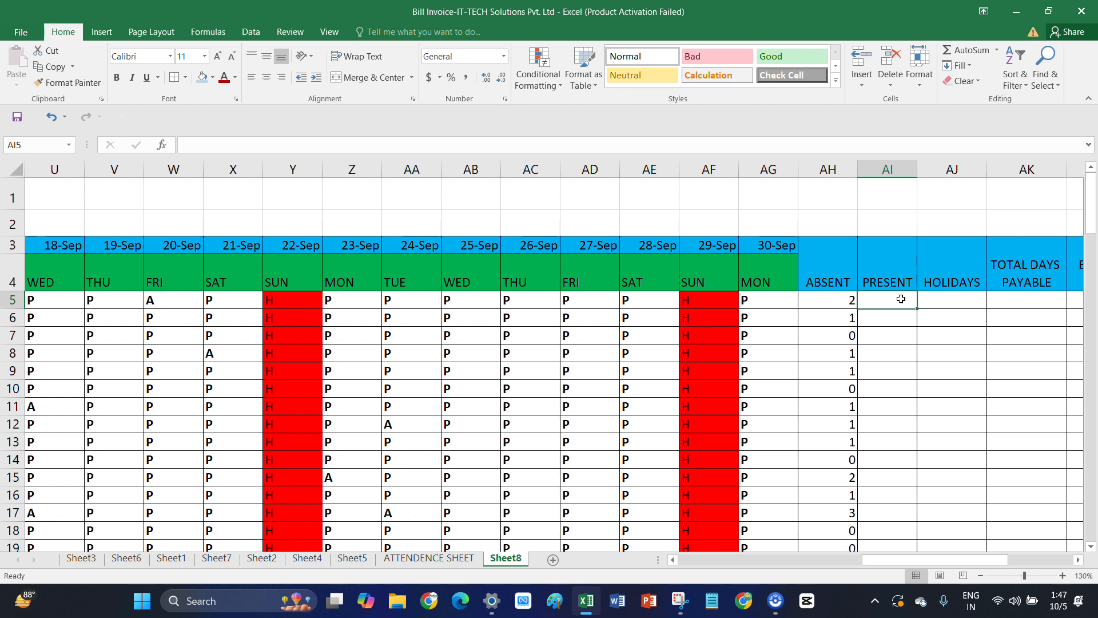
{"action": "type", "text": "=COUN"}
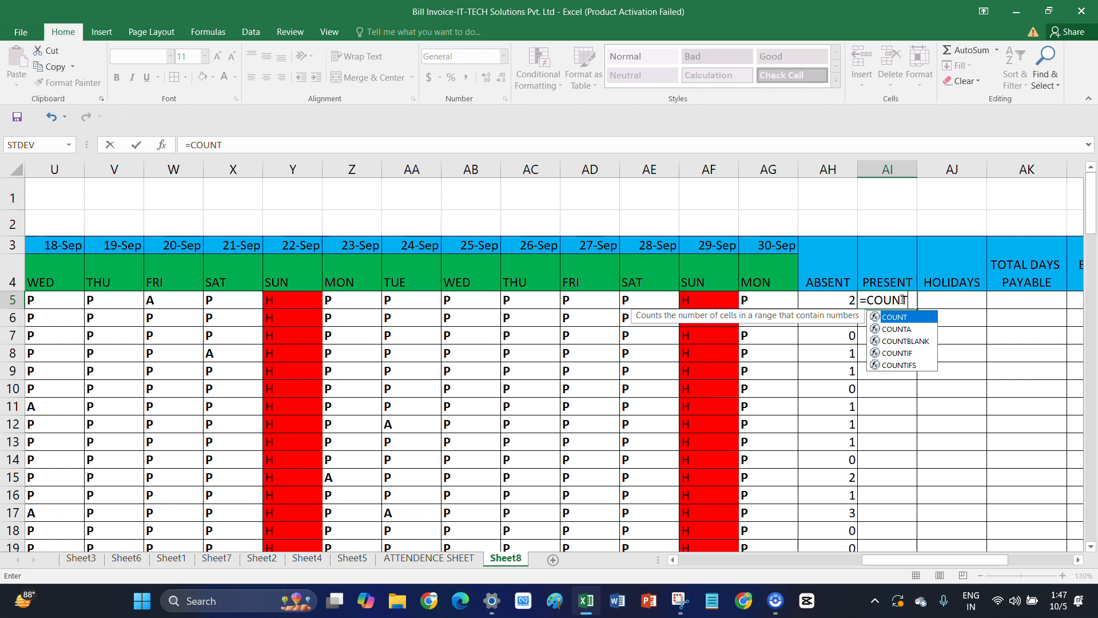
{"action": "type", "text": "T"}
{"action": "double_click", "coordinate": [897, 352]}
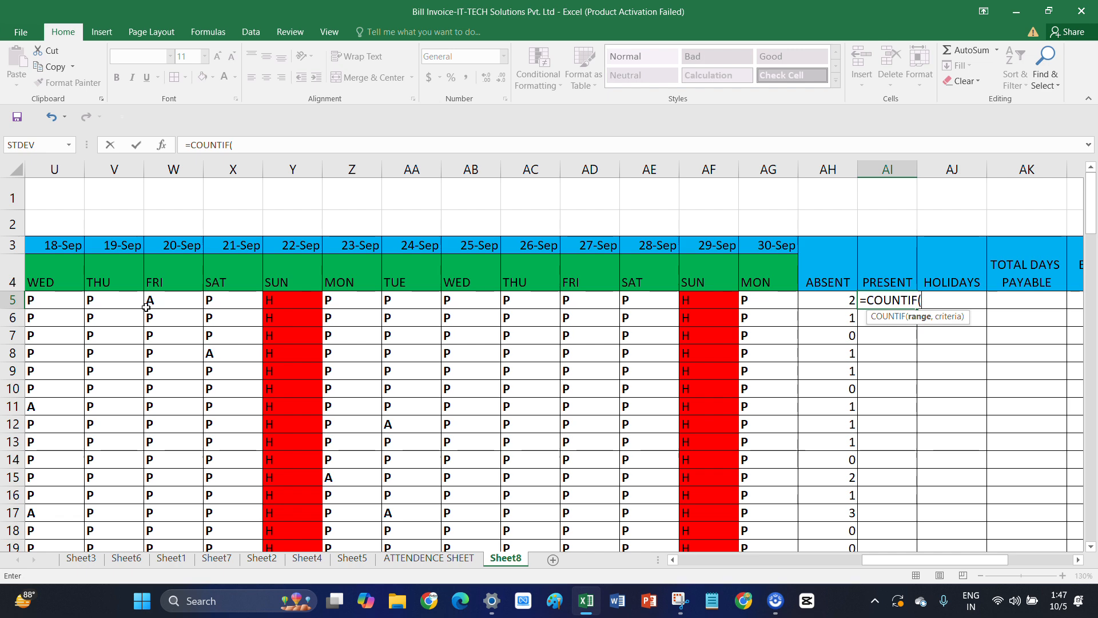
{"action": "left_click_drag", "start_coordinate": [906, 560], "coordinate": [709, 563]}
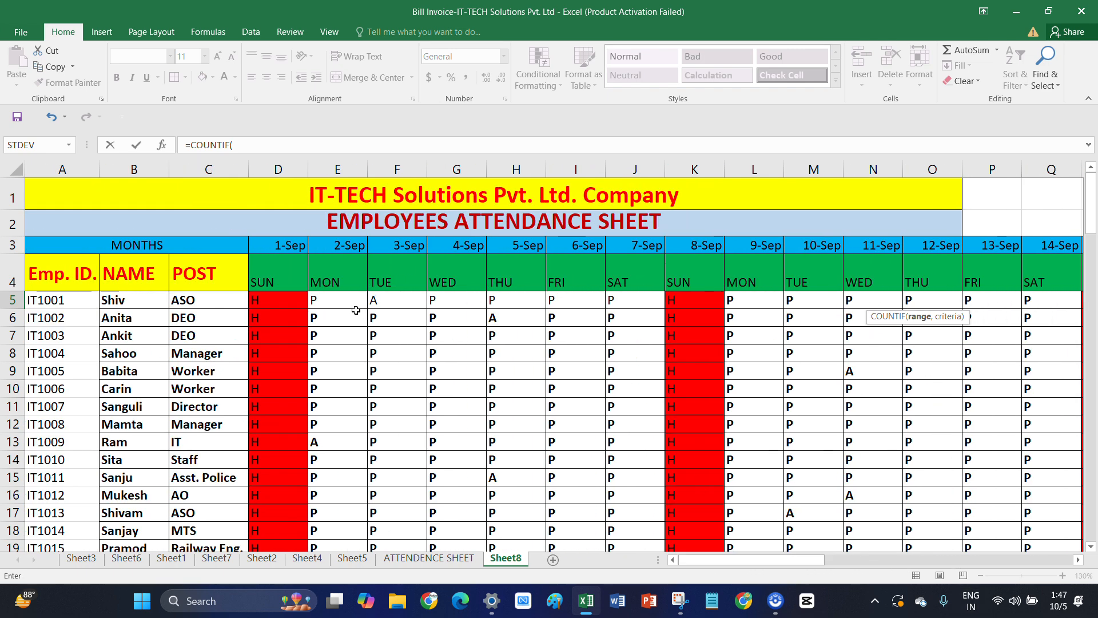
{"action": "left_click_drag", "start_coordinate": [315, 302], "coordinate": [369, 315]}
{"action": "left_click_drag", "start_coordinate": [275, 302], "coordinate": [781, 307]}
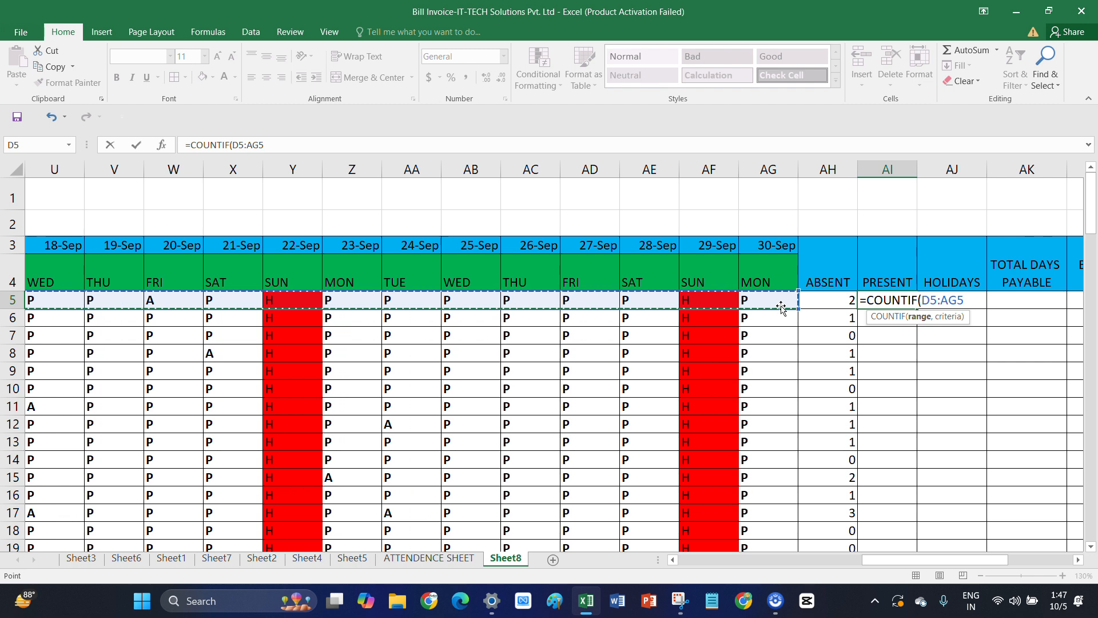
{"action": "type", "text": ","}
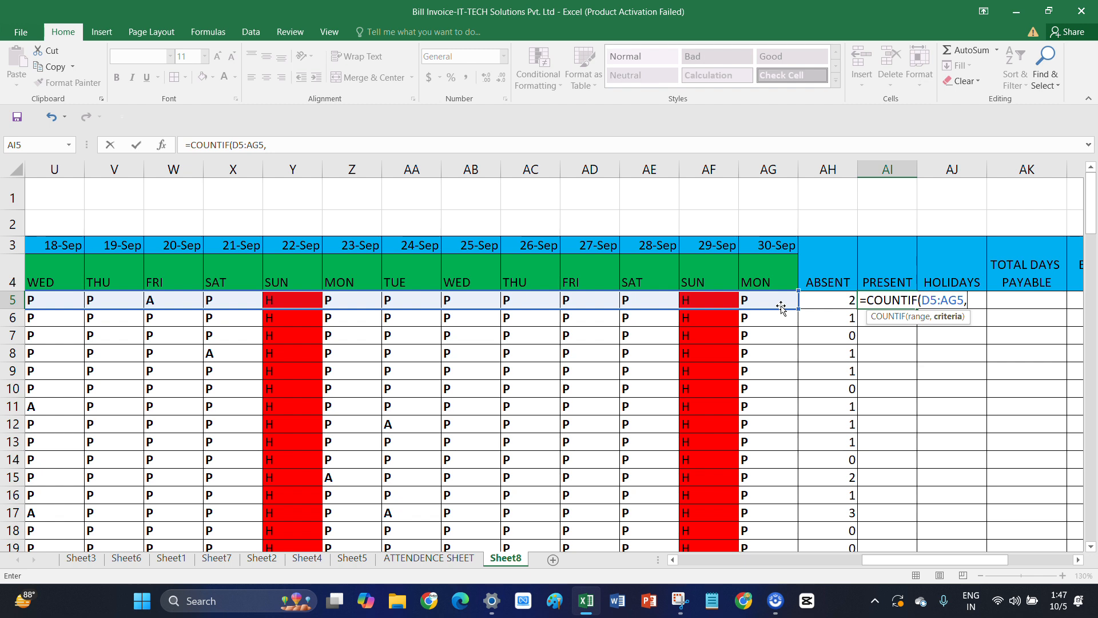
{"action": "type", "text": "\"P\""}
{"action": "key", "text": "Return"}
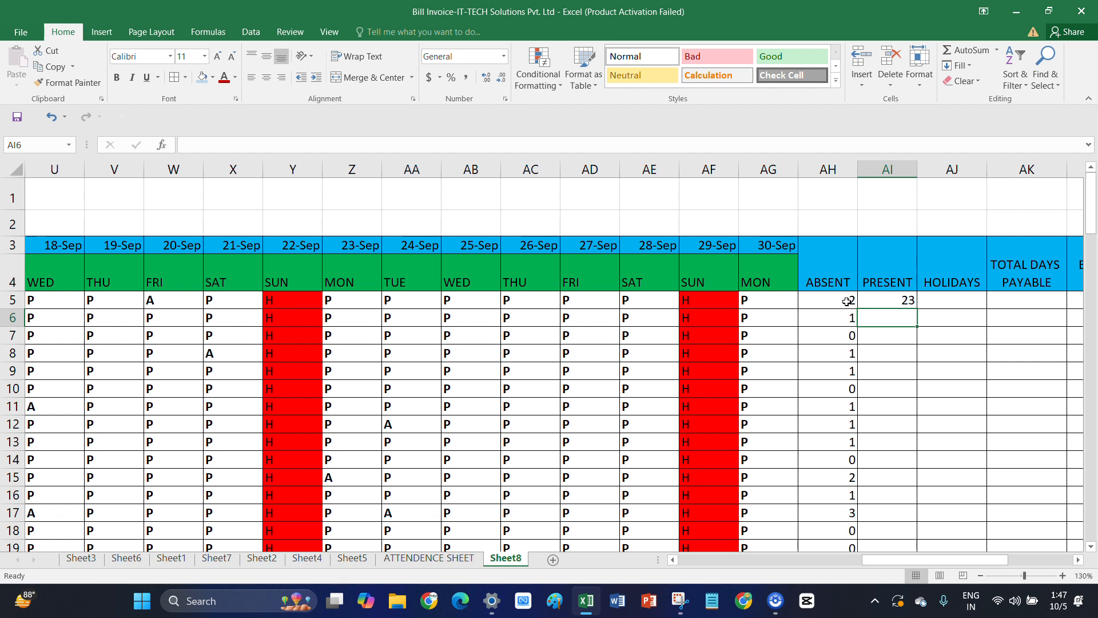
Enter the formula =COUNTIF(D5:AG5,"H") in AJ5 to count the first employee's holidays
{"action": "left_click", "coordinate": [942, 300]}
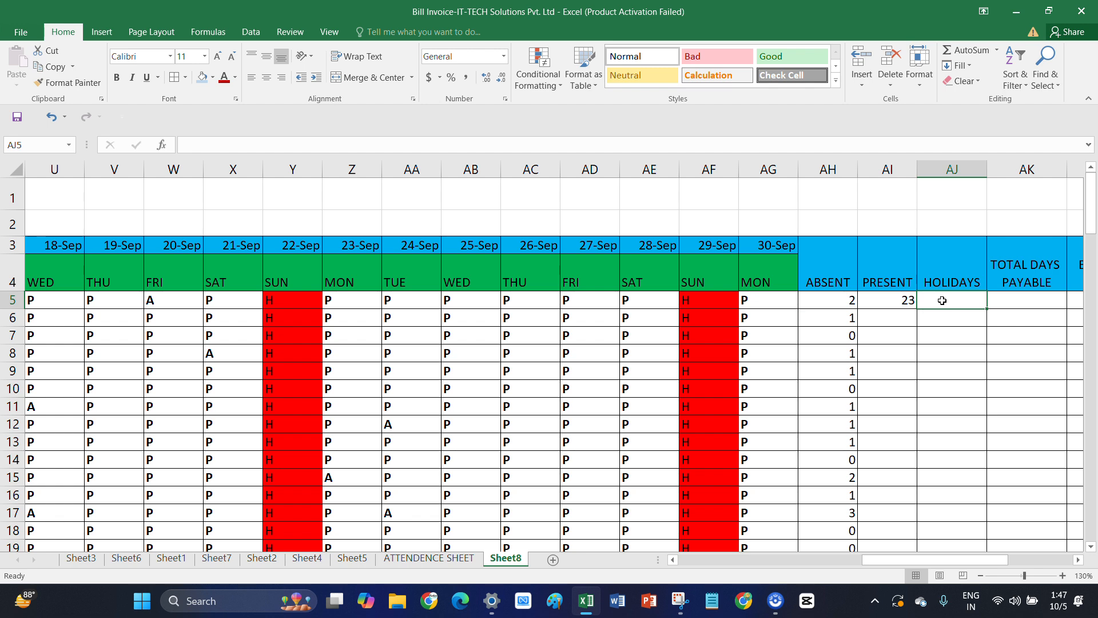
{"action": "type", "text": "="}
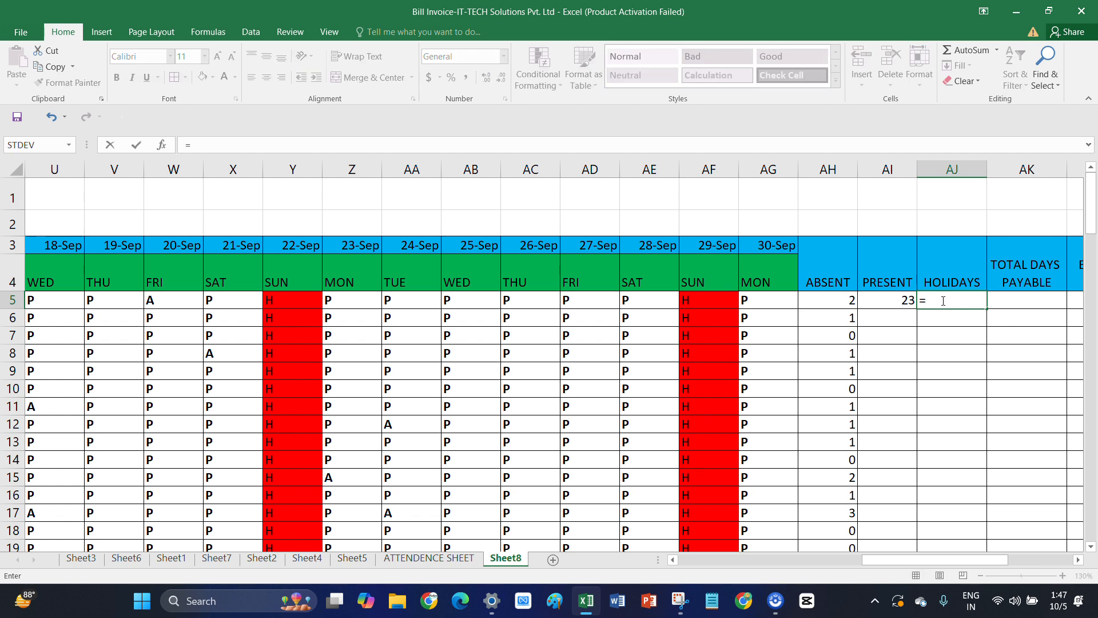
{"action": "type", "text": "C"}
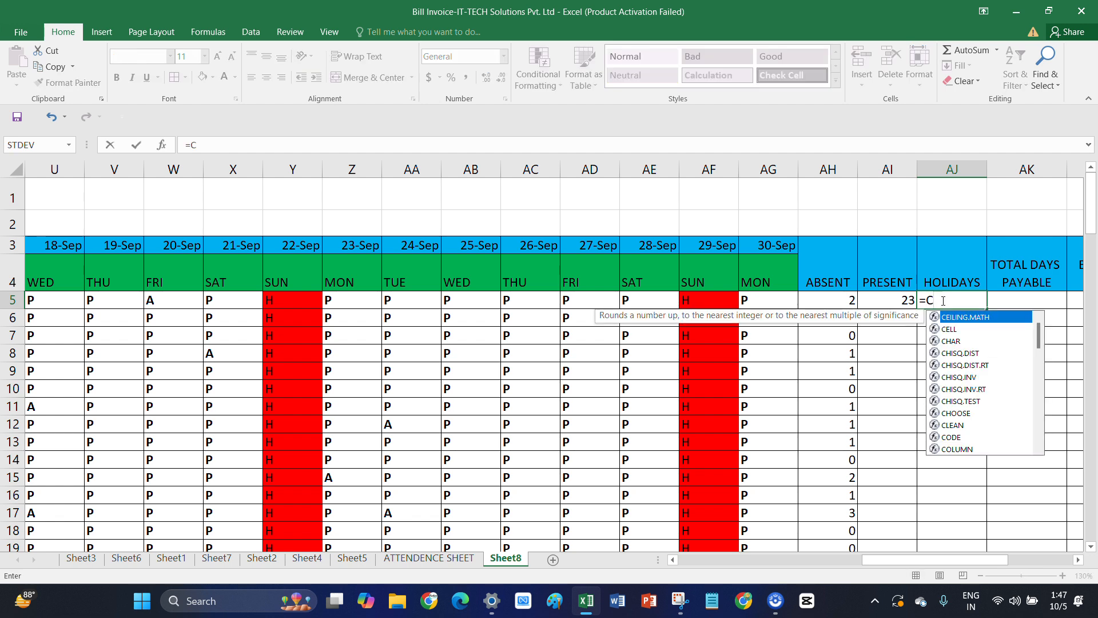
{"action": "type", "text": "OUN"}
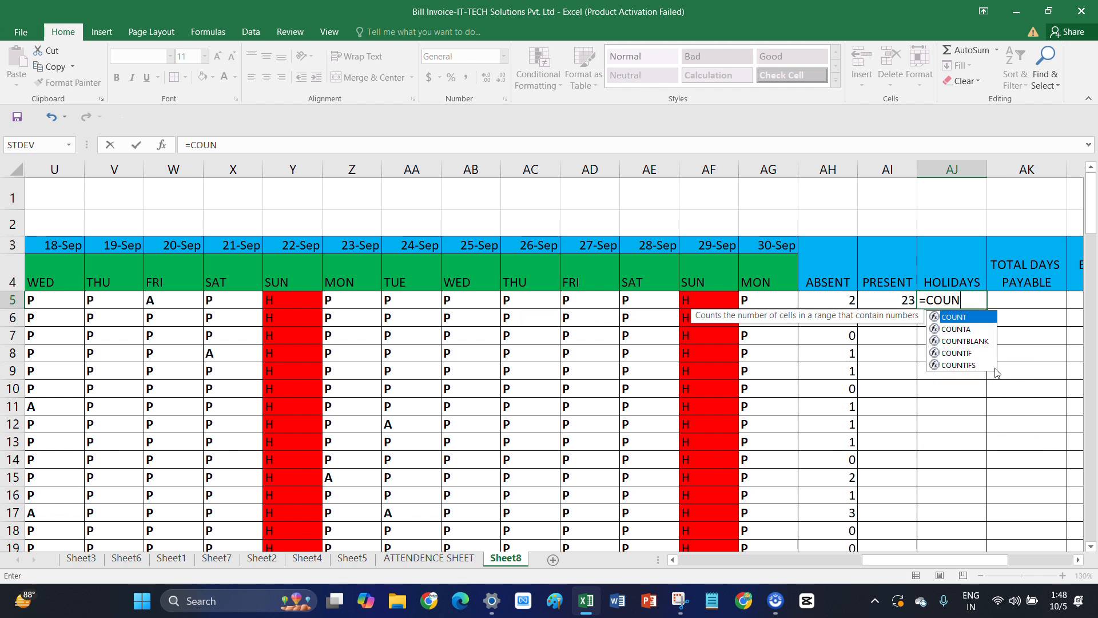
{"action": "left_click", "coordinate": [964, 353]}
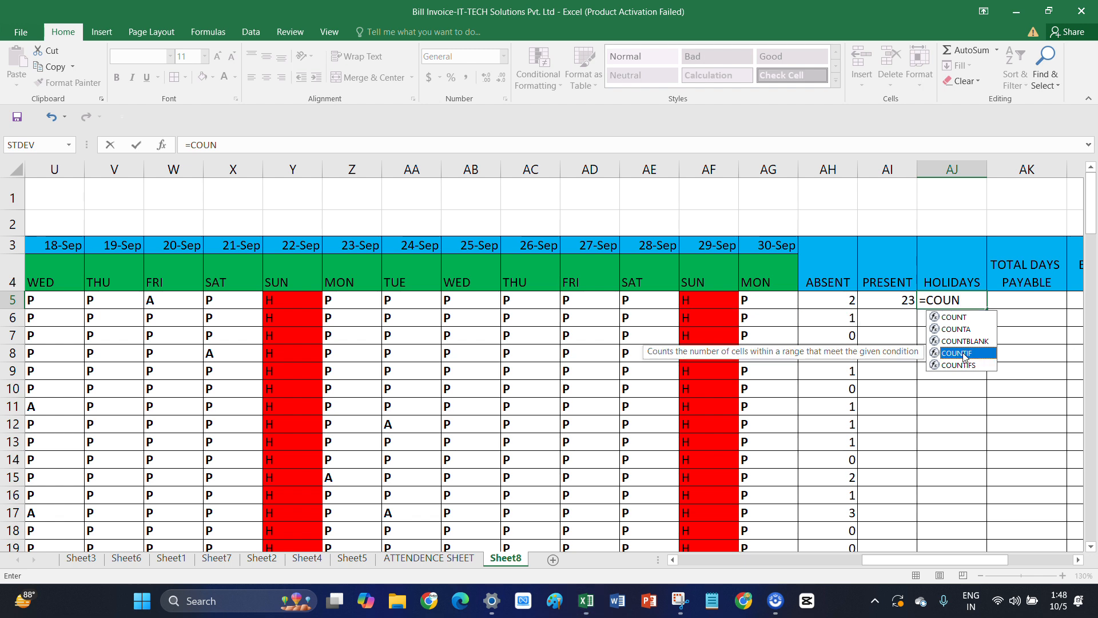
{"action": "double_click", "coordinate": [965, 354]}
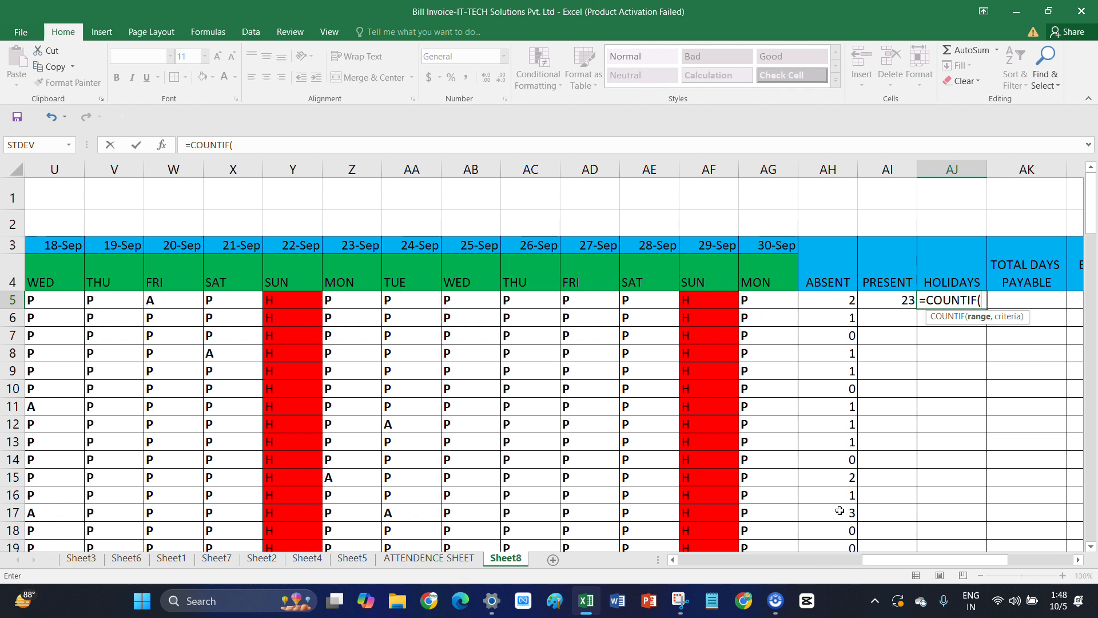
{"action": "left_click_drag", "start_coordinate": [883, 561], "coordinate": [696, 568]}
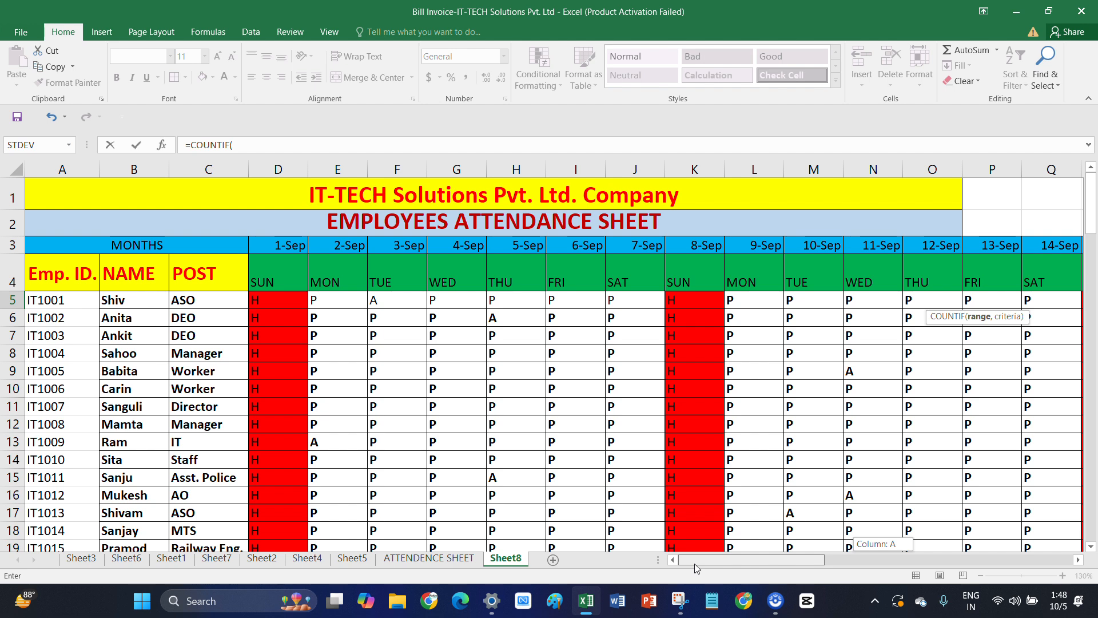
{"action": "left_click", "coordinate": [292, 304]}
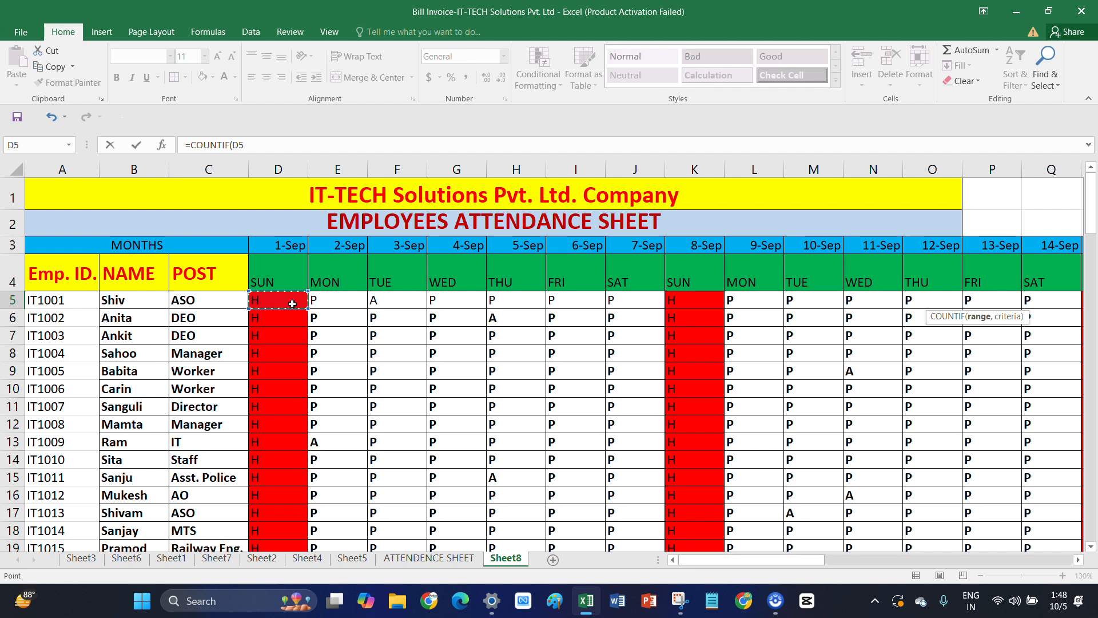
{"action": "left_click_drag", "start_coordinate": [292, 304], "coordinate": [780, 307]}
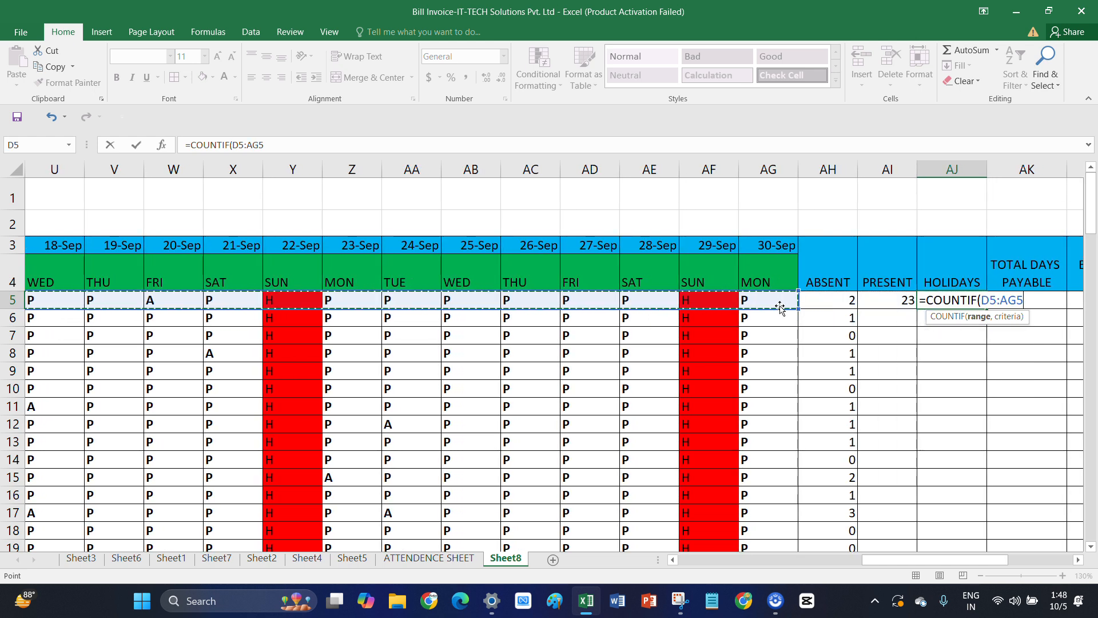
{"action": "type", "text": ","}
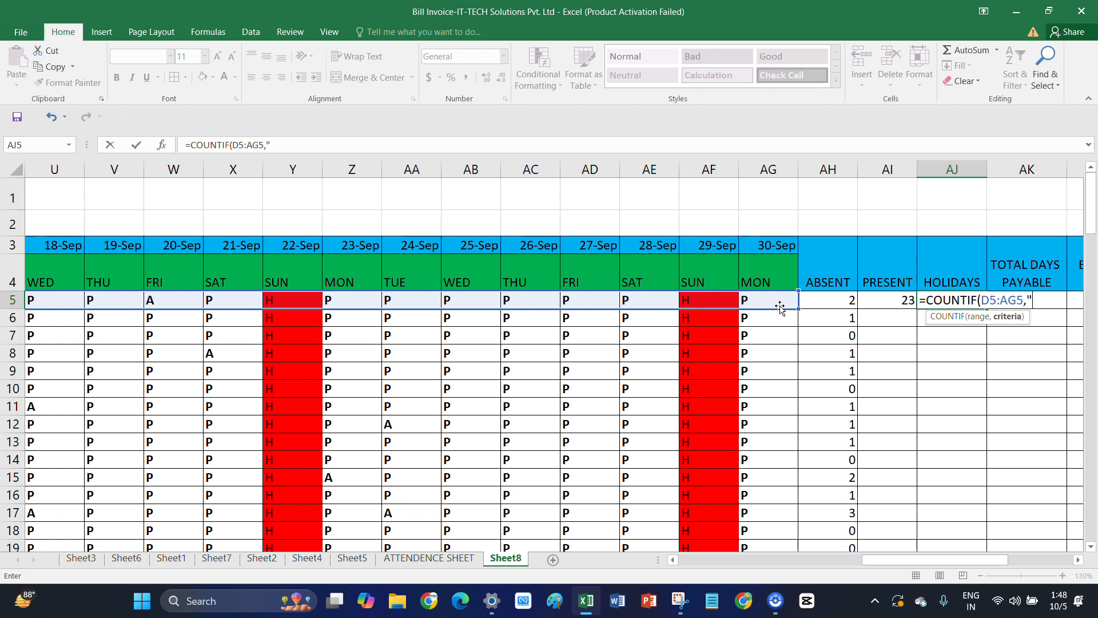
{"action": "type", "text": "\"H\")"}
{"action": "key", "text": "Return"}
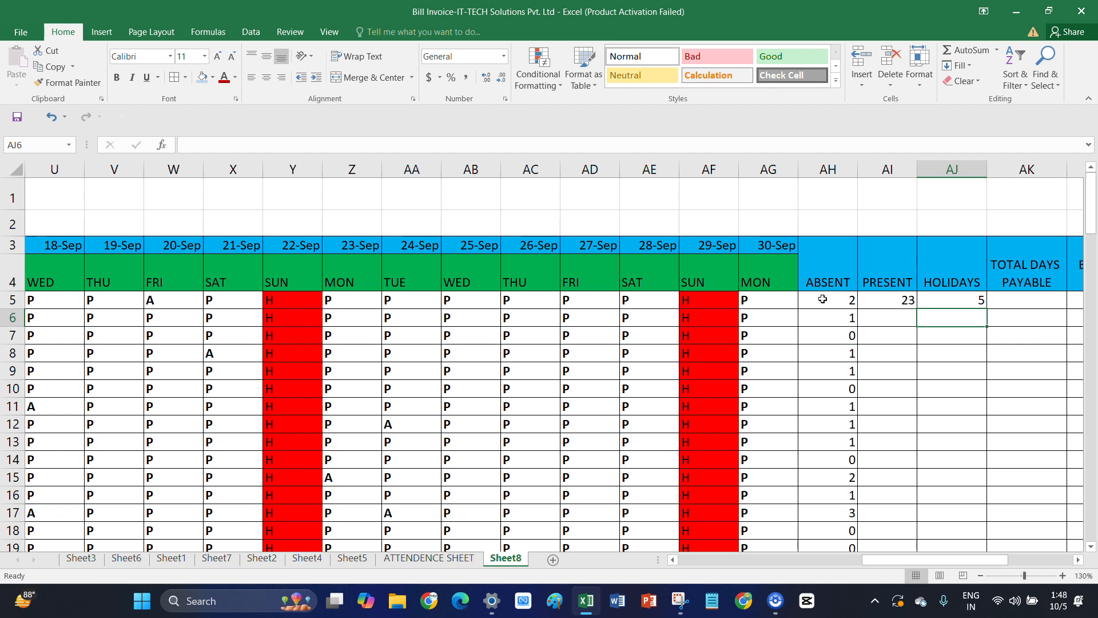
Fill the present-days formula from AI5 down to AI124 for all employees
{"action": "left_click", "coordinate": [898, 302]}
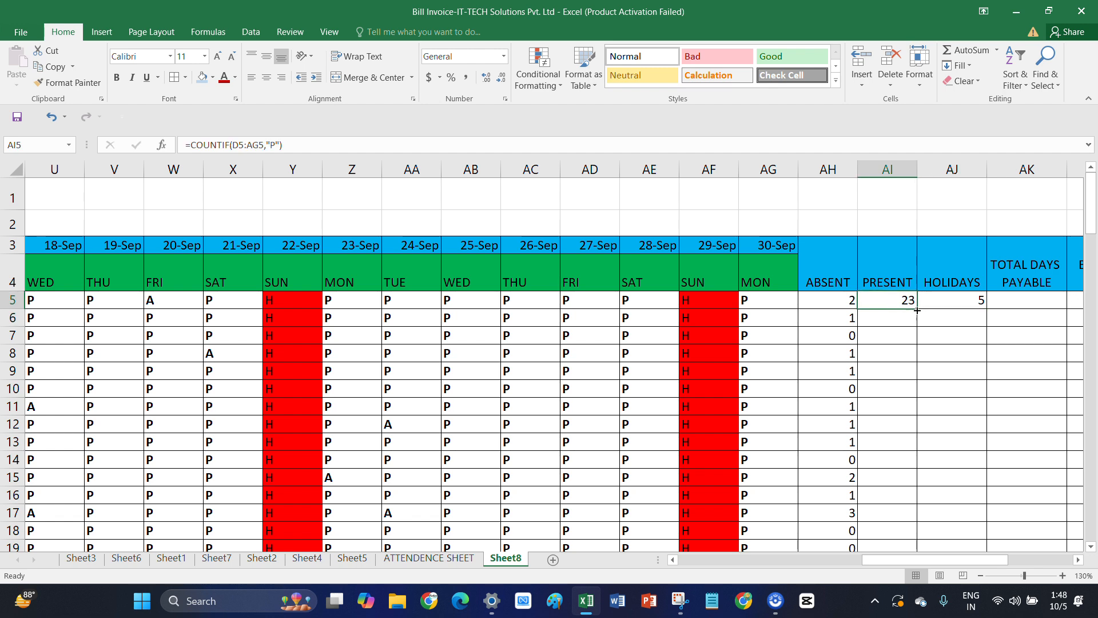
{"action": "left_click_drag", "start_coordinate": [916, 310], "coordinate": [902, 507]}
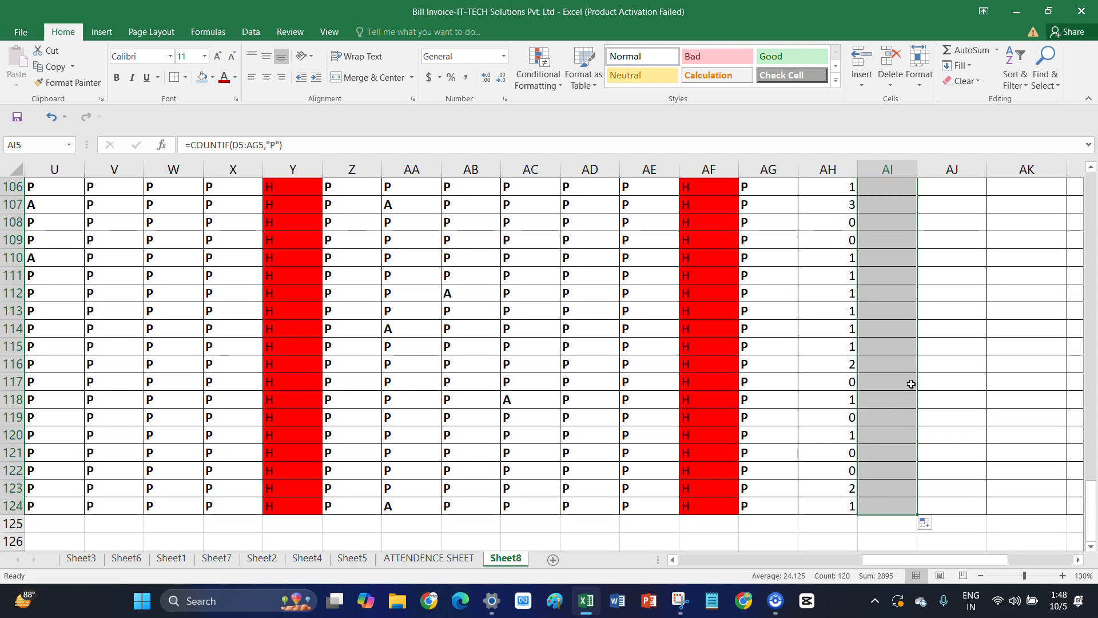
{"action": "scroll", "coordinate": [911, 383], "scroll_direction": "up", "scroll_amount": 20}
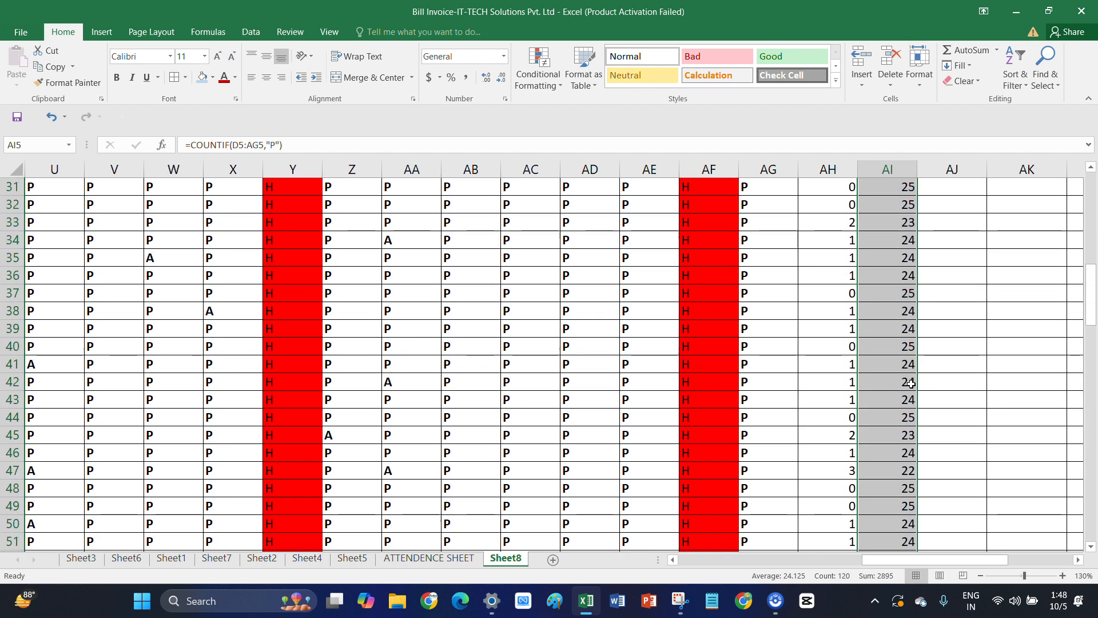
{"action": "scroll", "coordinate": [911, 384], "scroll_direction": "up", "scroll_amount": 10}
Fill the holidays formula from AJ5 down to AJ124 for all employees
{"action": "left_click", "coordinate": [963, 303]}
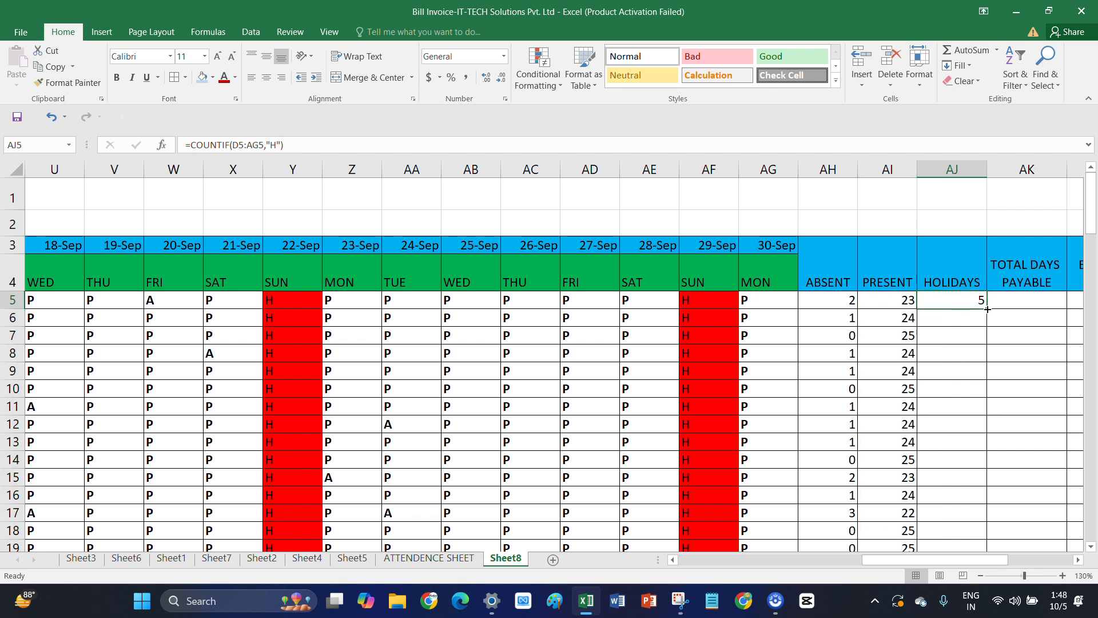
{"action": "left_click_drag", "start_coordinate": [987, 309], "coordinate": [965, 514]}
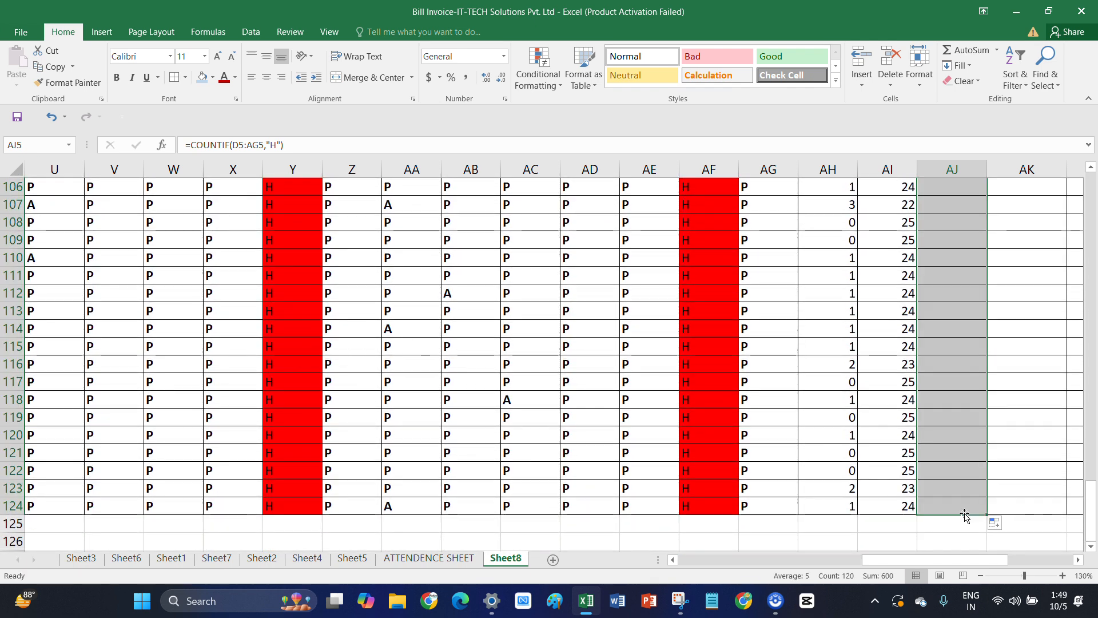
{"action": "scroll", "coordinate": [971, 440], "scroll_direction": "up", "scroll_amount": 13}
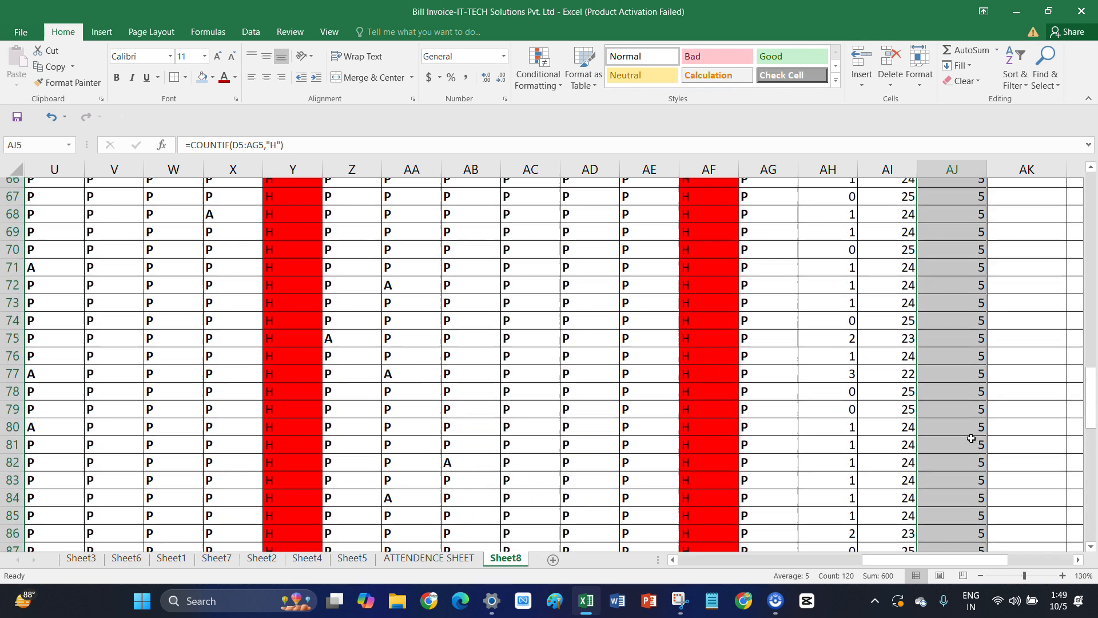
{"action": "scroll", "coordinate": [970, 438], "scroll_direction": "up", "scroll_amount": 20}
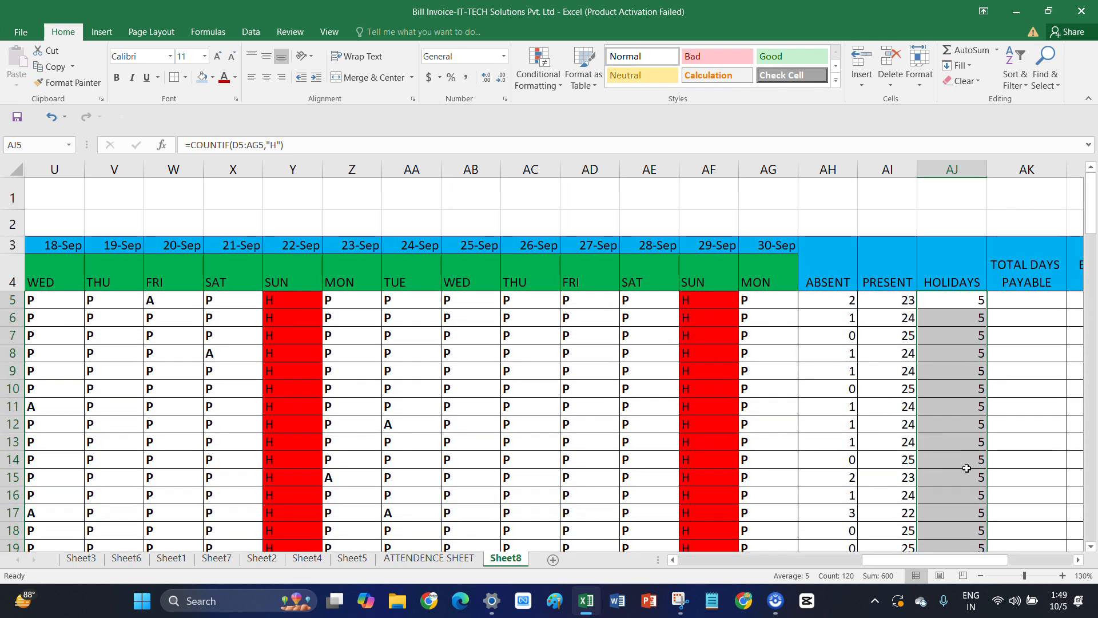
Enter the formula =AI5+AJ5 in AK5 to add the first employee's present days and holidays as total days payable
{"action": "left_click_drag", "start_coordinate": [951, 560], "coordinate": [999, 569]}
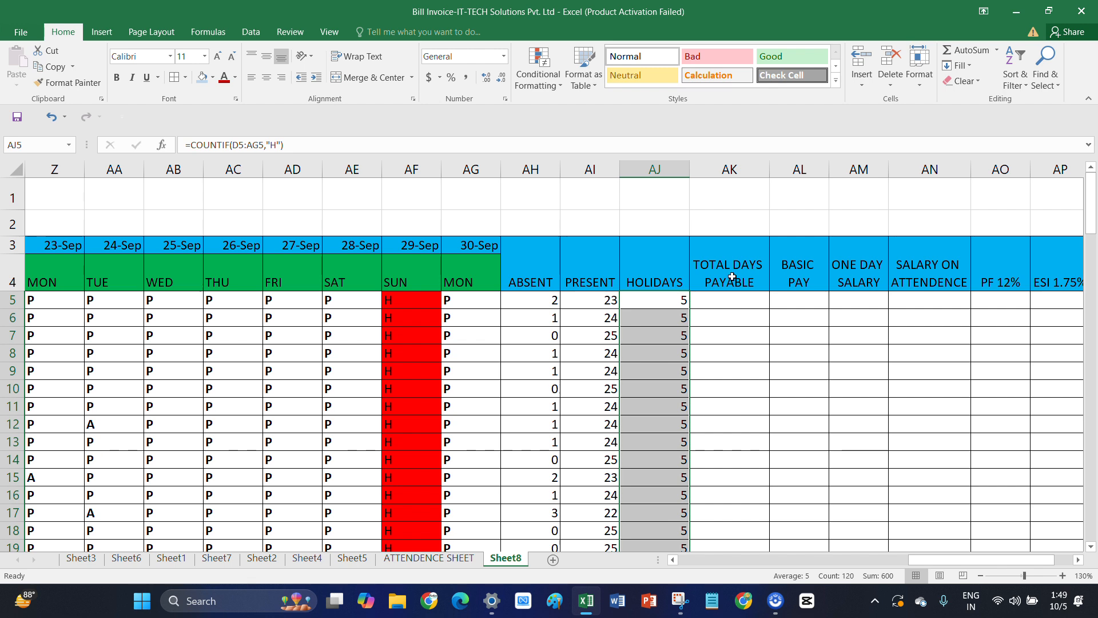
{"action": "left_click", "coordinate": [730, 303]}
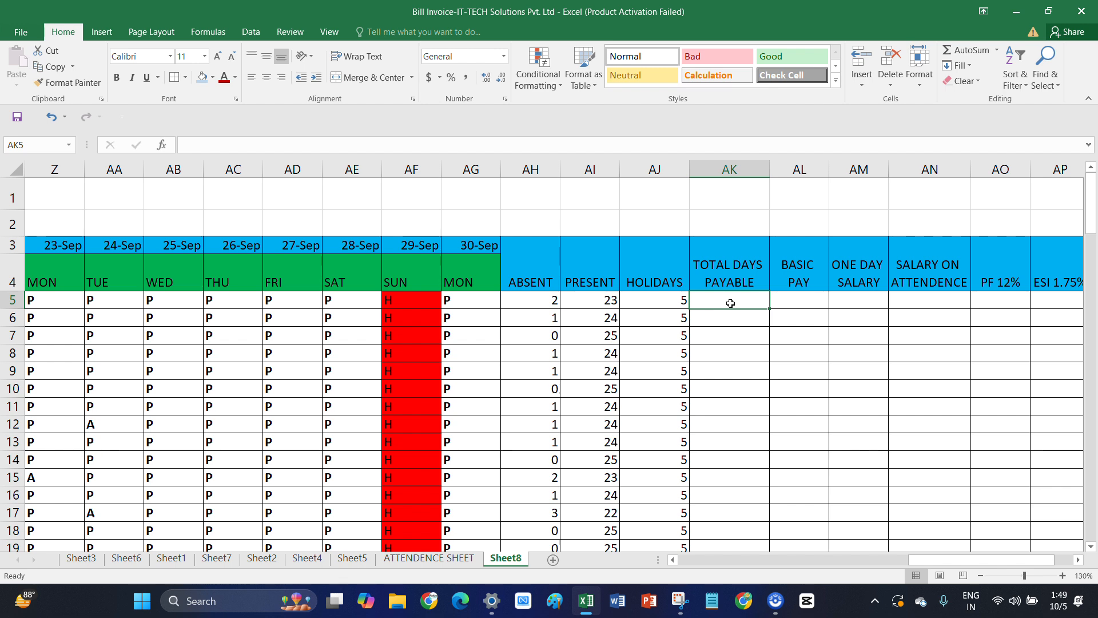
{"action": "type", "text": "="}
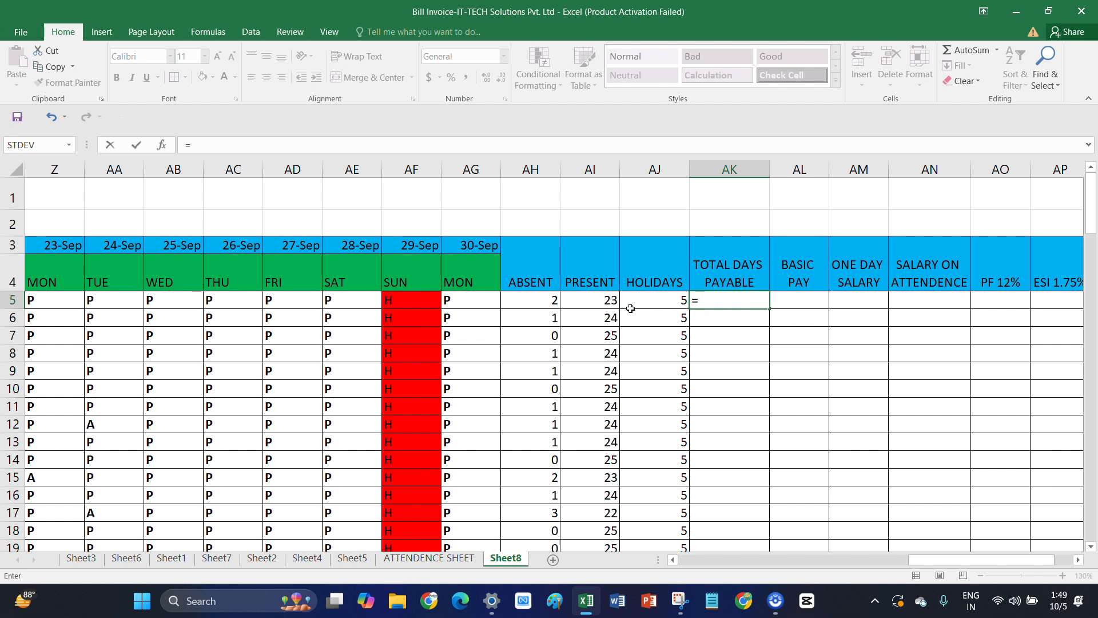
{"action": "left_click", "coordinate": [603, 304]}
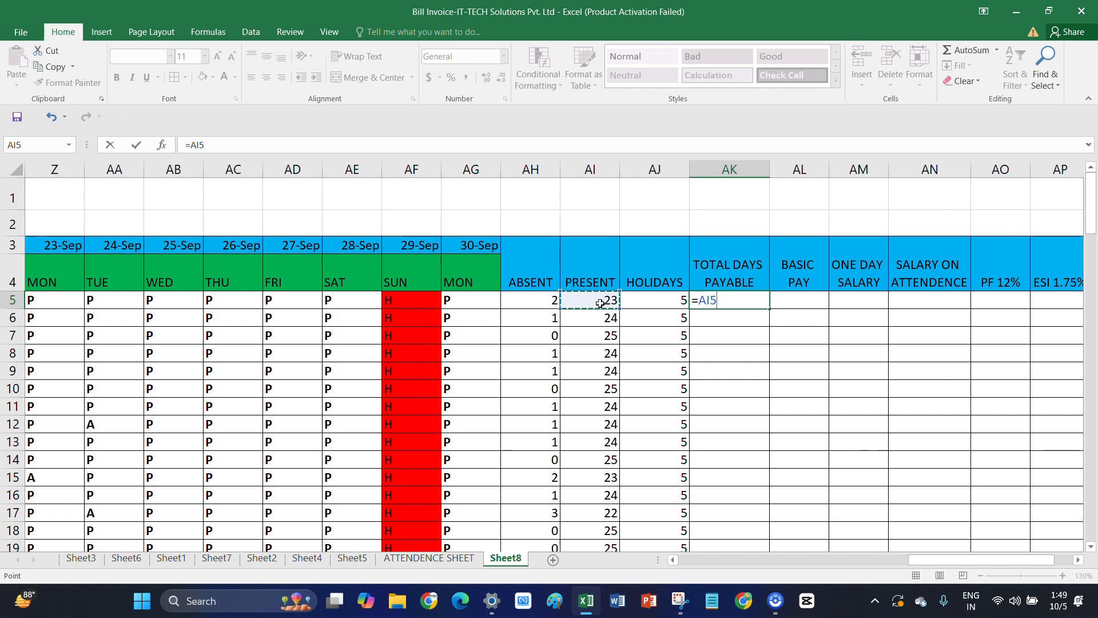
{"action": "type", "text": "=AI5+"}
{"action": "left_click", "coordinate": [669, 301]}
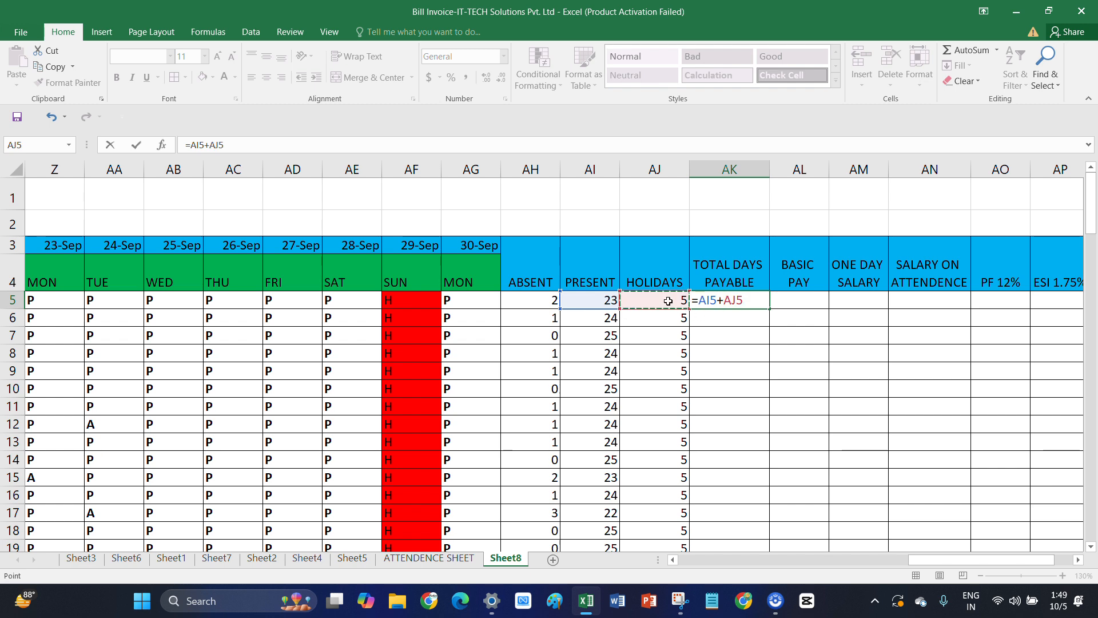
{"action": "key", "text": "Return"}
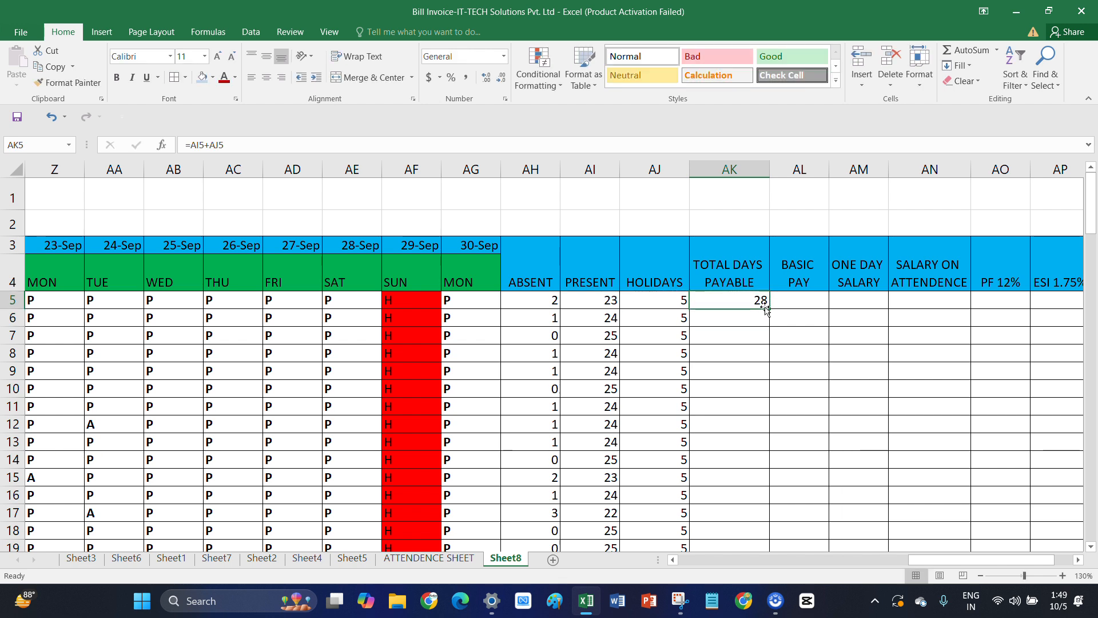
Fill the total days payable formula from AK5 down to AK124 for all employees
{"action": "left_click_drag", "start_coordinate": [769, 309], "coordinate": [749, 512]}
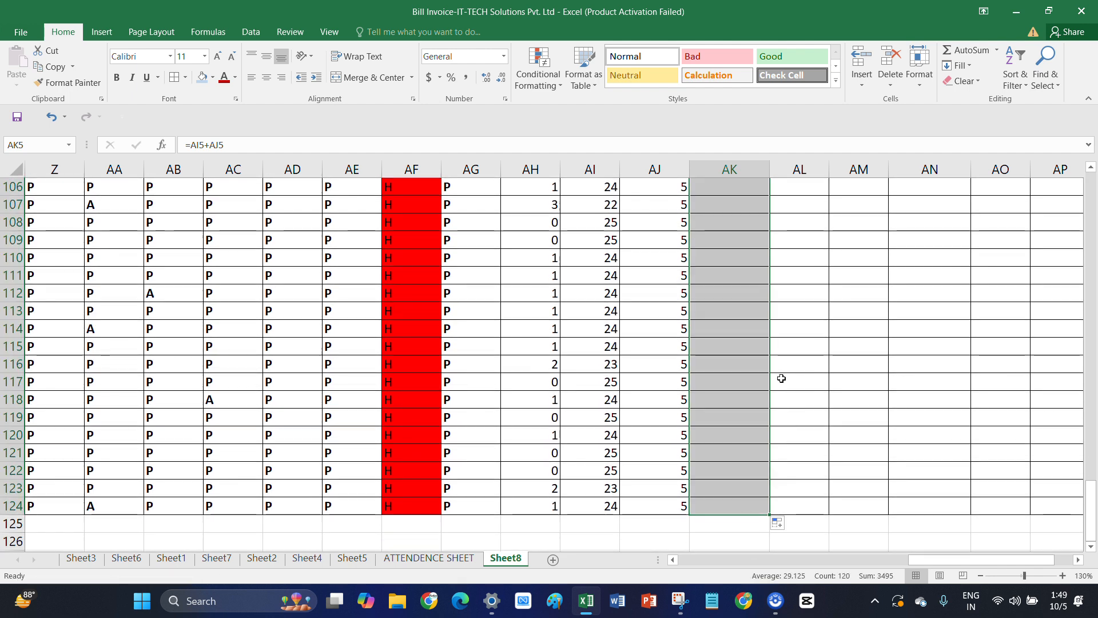
{"action": "scroll", "coordinate": [754, 382], "scroll_direction": "up", "scroll_amount": 3}
{"action": "scroll", "coordinate": [754, 382], "scroll_direction": "up", "scroll_amount": 20}
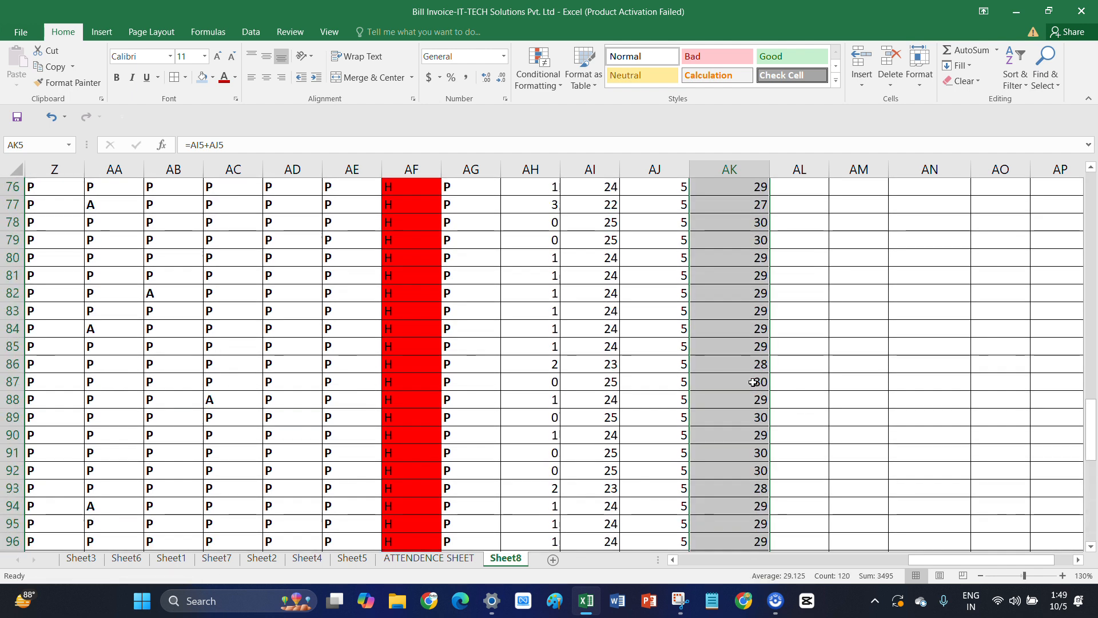
{"action": "scroll", "coordinate": [754, 382], "scroll_direction": "up", "scroll_amount": 6}
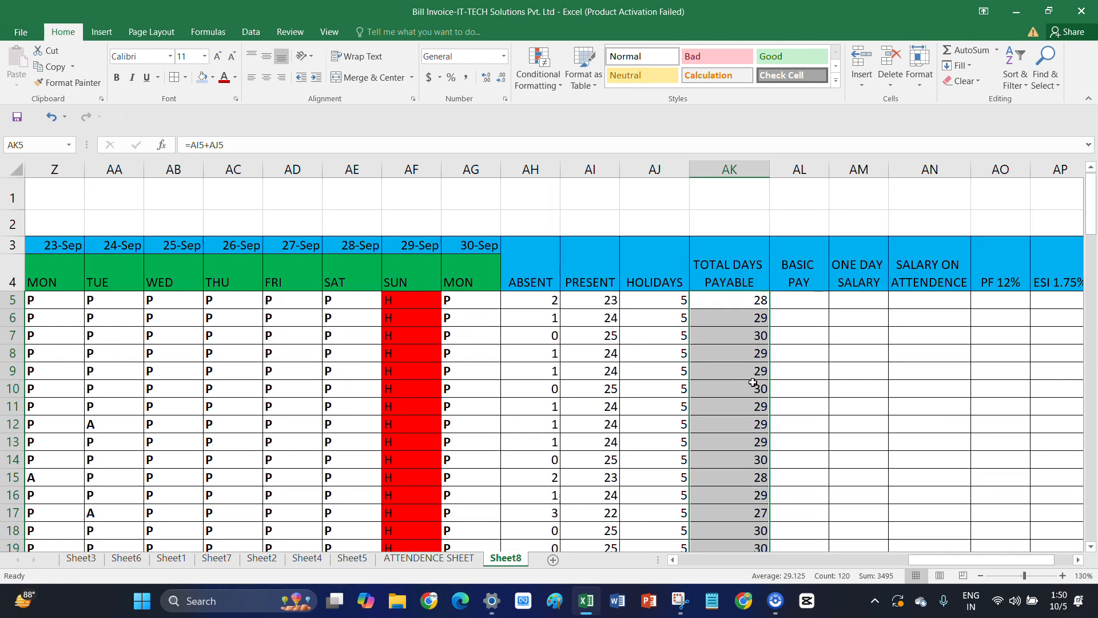
Copy the basic salaries in AL5:AL34 of ATTENDENCE SHEET into the basic pay column of Sheet8, starting at AL5
{"action": "left_click", "coordinate": [800, 303]}
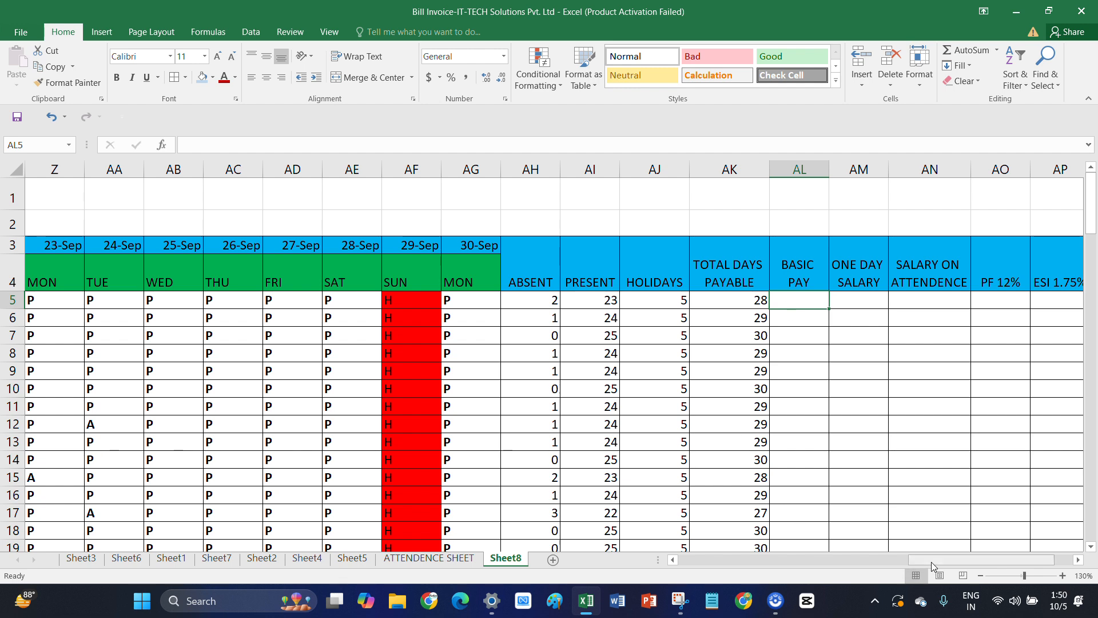
{"action": "left_click", "coordinate": [449, 559]}
{"action": "scroll", "coordinate": [426, 365], "scroll_direction": "up", "scroll_amount": 6}
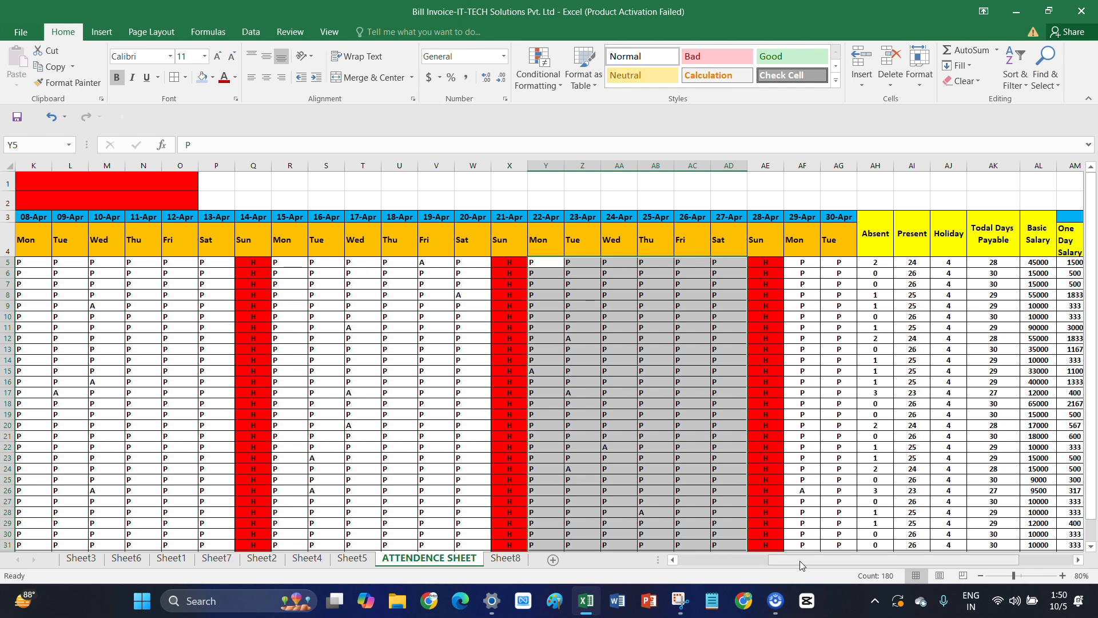
{"action": "left_click_drag", "start_coordinate": [799, 560], "coordinate": [828, 557]}
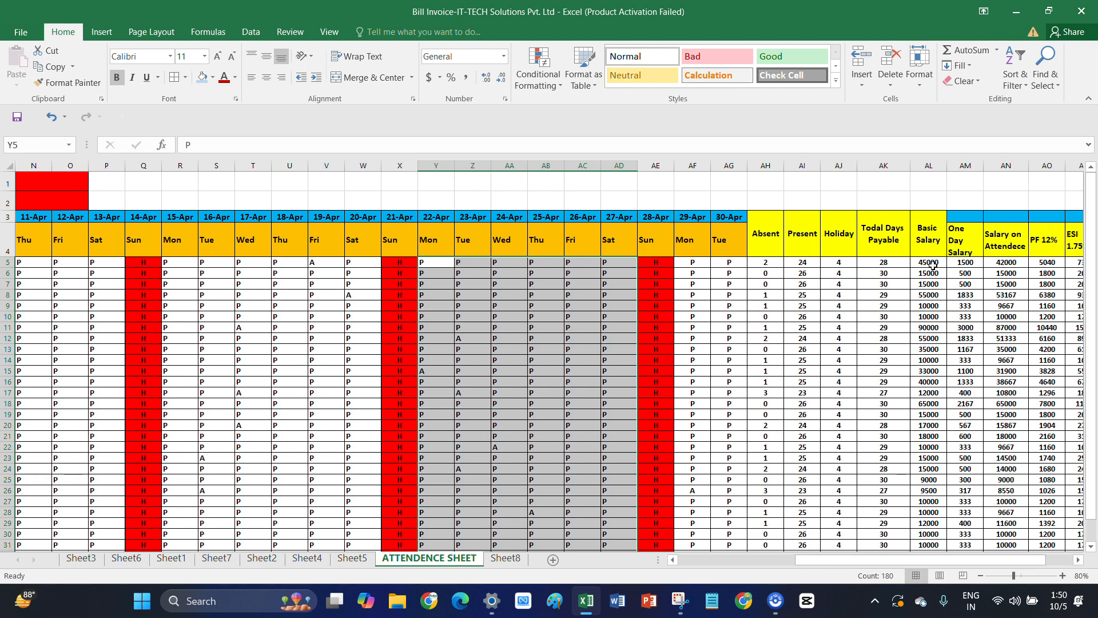
{"action": "left_click_drag", "start_coordinate": [931, 263], "coordinate": [927, 529]}
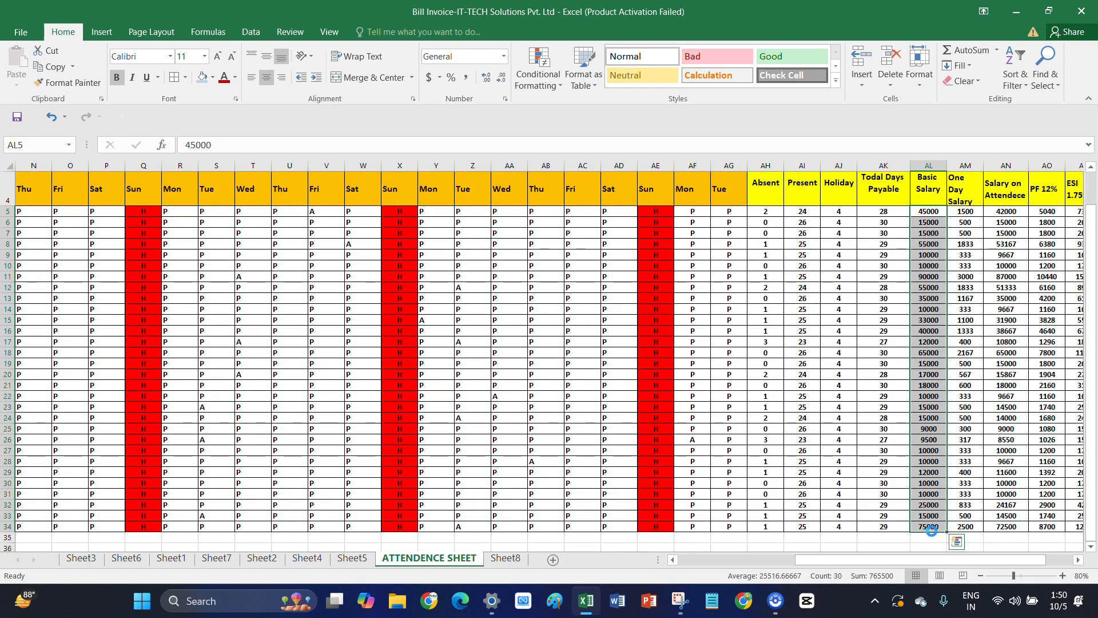
{"action": "key", "text": "ctrl+c"}
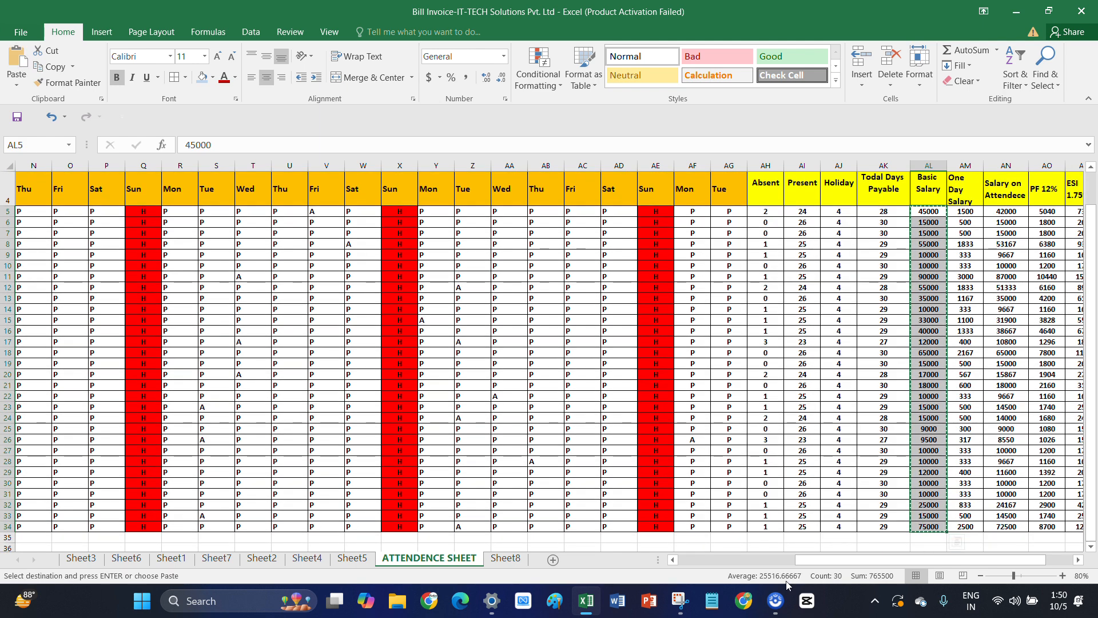
{"action": "left_click", "coordinate": [505, 558]}
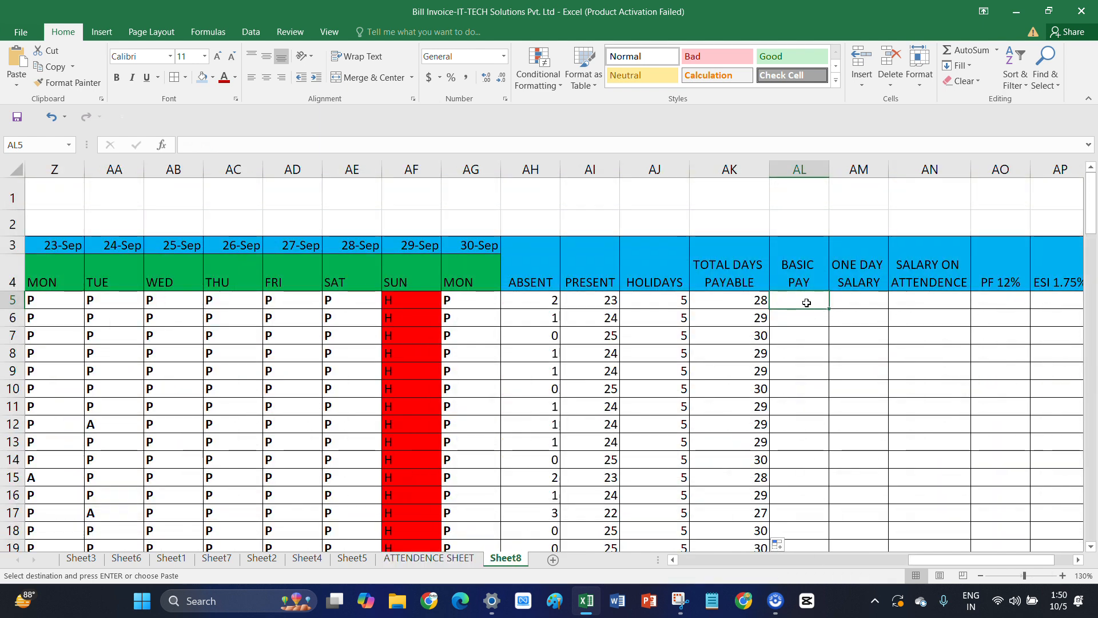
{"action": "key", "text": "ctrl+v"}
Paste the same copied block of basic salaries at AL35, AL65 and AL95 to cover the remaining employees down to row 124
{"action": "scroll", "coordinate": [801, 309], "scroll_direction": "down", "scroll_amount": 9}
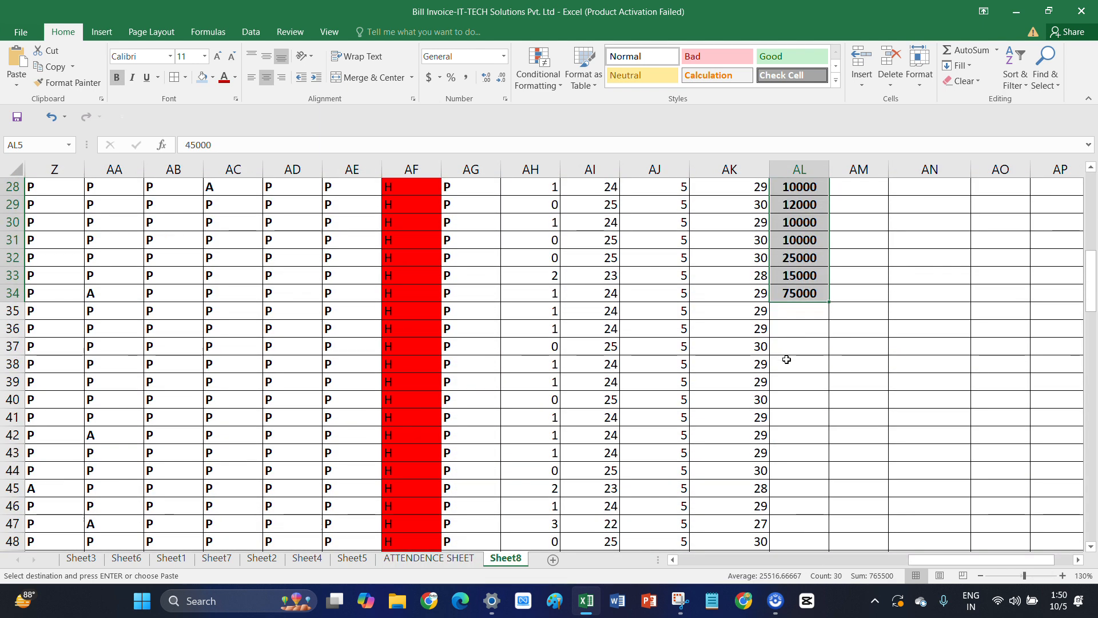
{"action": "left_click", "coordinate": [797, 317]}
{"action": "key", "text": "ctrl+v"}
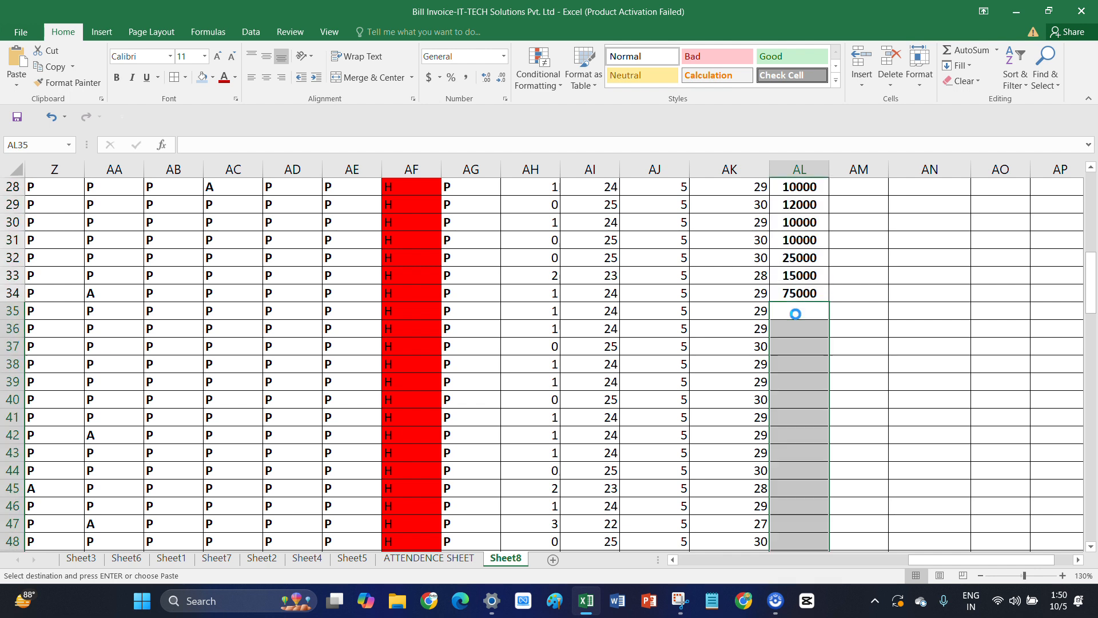
{"action": "scroll", "coordinate": [796, 314], "scroll_direction": "down", "scroll_amount": 5}
{"action": "scroll", "coordinate": [796, 314], "scroll_direction": "down", "scroll_amount": 6}
{"action": "left_click", "coordinate": [790, 262]}
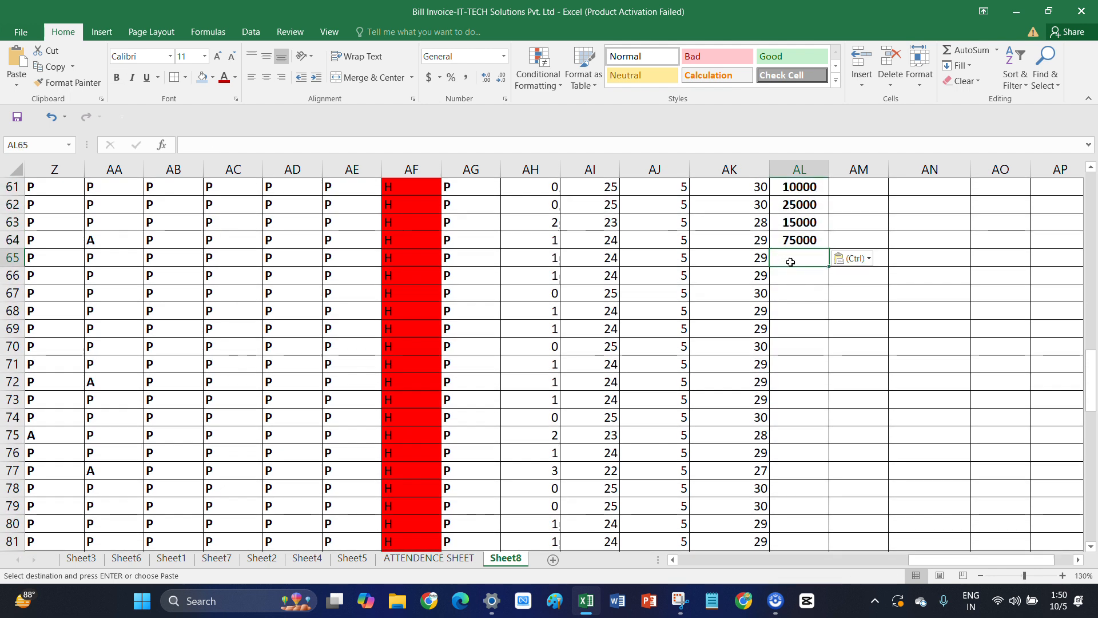
{"action": "key", "text": "ctrl+v"}
{"action": "scroll", "coordinate": [792, 263], "scroll_direction": "down", "scroll_amount": 9}
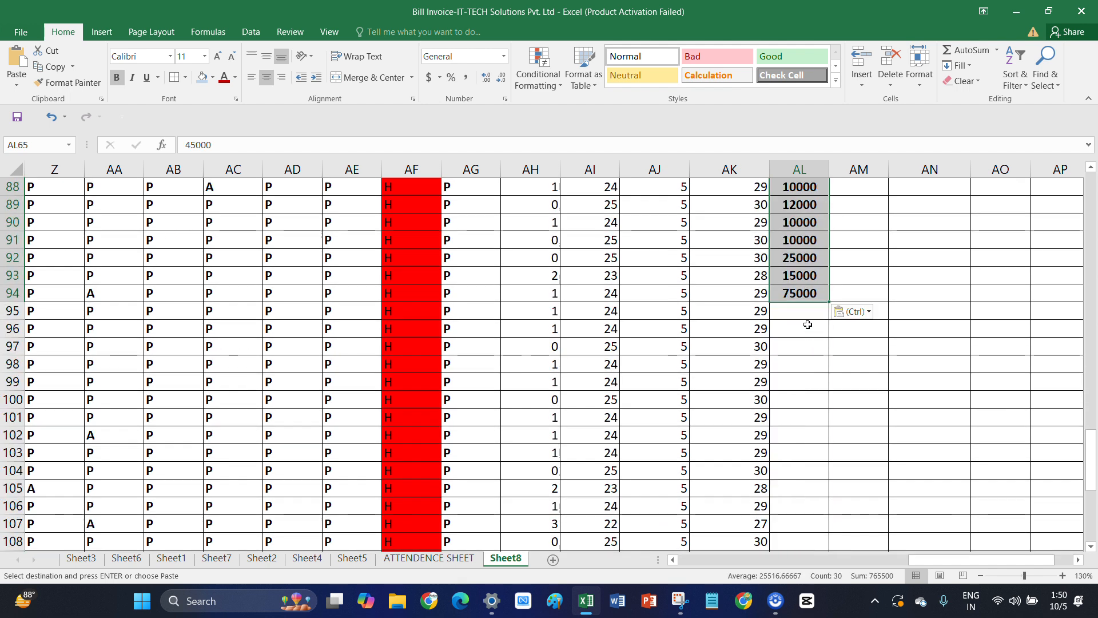
{"action": "left_click", "coordinate": [796, 315]}
{"action": "key", "text": "ctrl+v"}
{"action": "scroll", "coordinate": [796, 316], "scroll_direction": "down", "scroll_amount": 7}
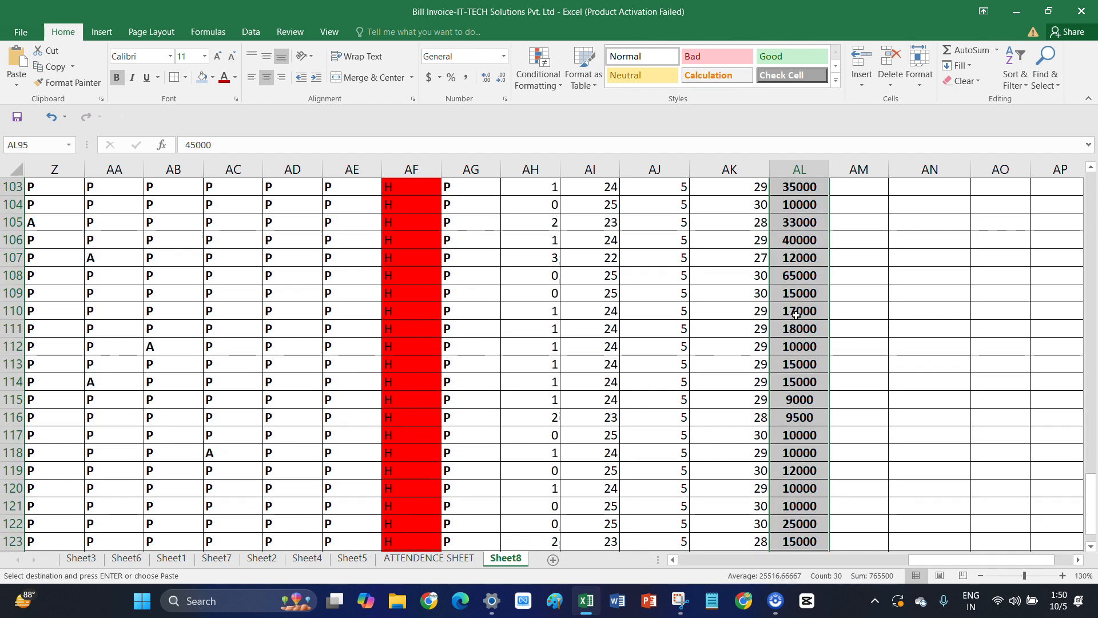
{"action": "scroll", "coordinate": [796, 314], "scroll_direction": "up", "scroll_amount": 20}
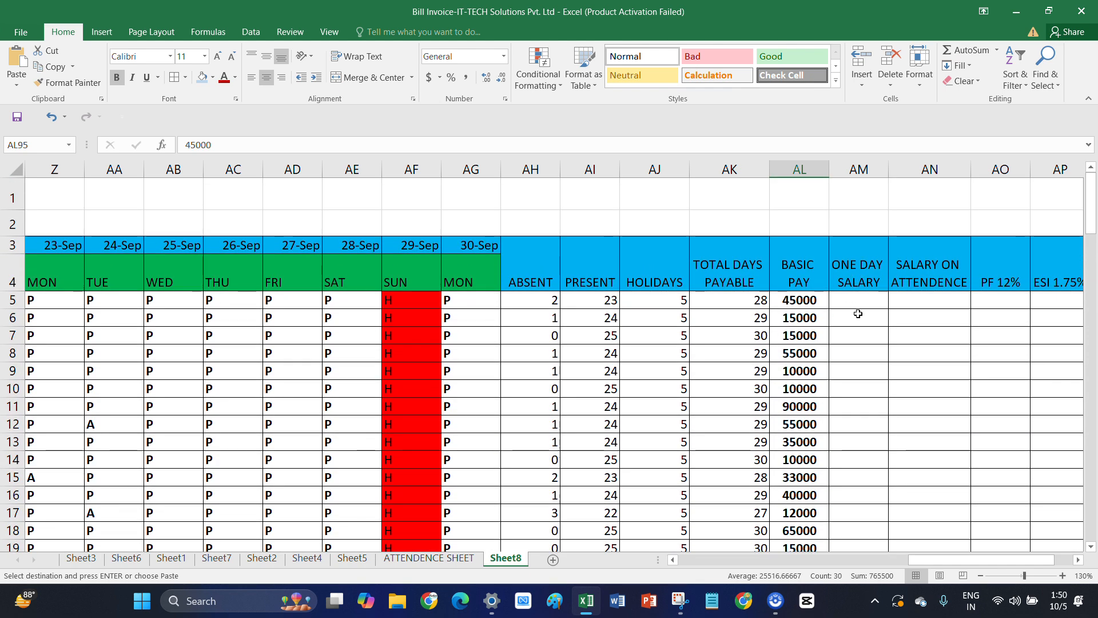
Enter the formula =AL5/30 in AM5 to calculate the first employee's one-day salary
{"action": "left_click", "coordinate": [863, 304]}
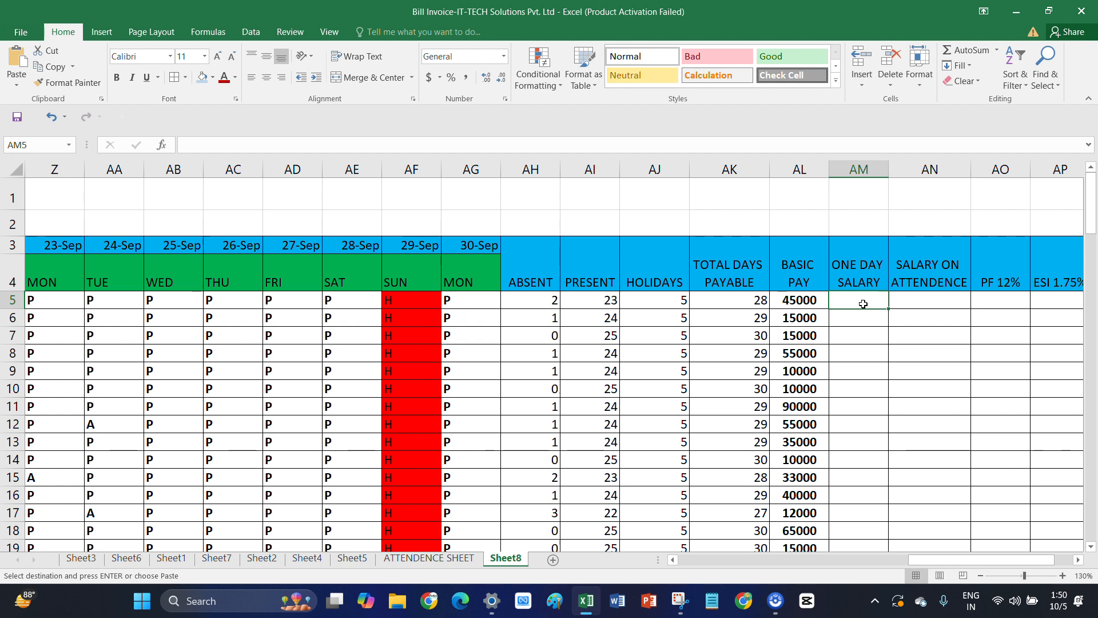
{"action": "type", "text": "="}
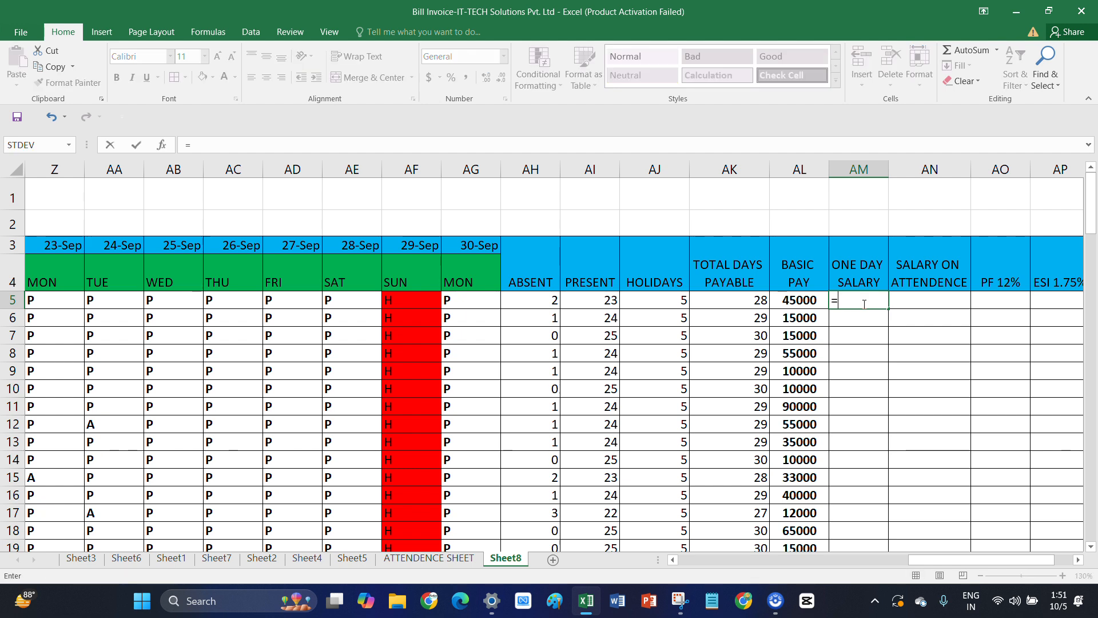
{"action": "left_click", "coordinate": [790, 301]}
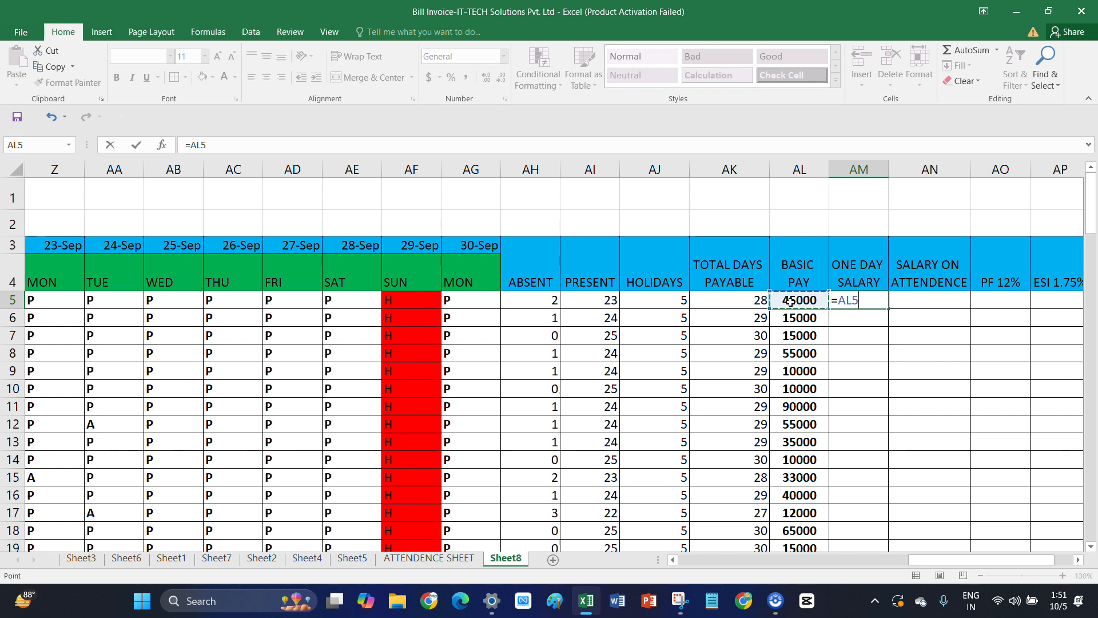
{"action": "type", "text": "/"}
{"action": "type", "text": "30"}
{"action": "key", "text": "Return"}
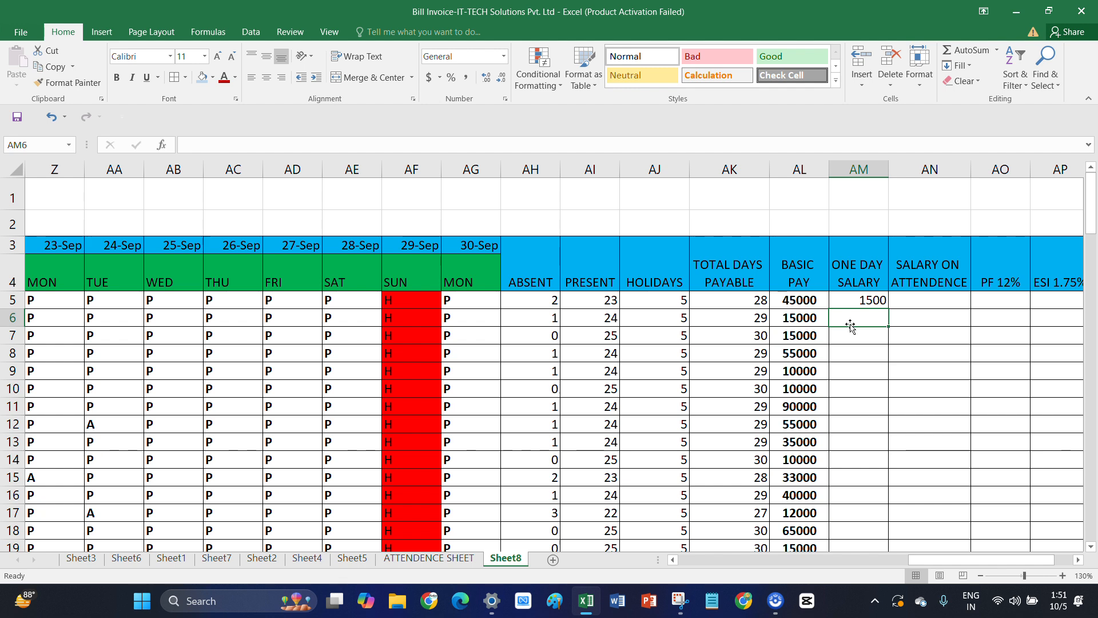
Fill the one-day salary formula from AM5 down to AM124 for all employees
{"action": "left_click", "coordinate": [880, 302]}
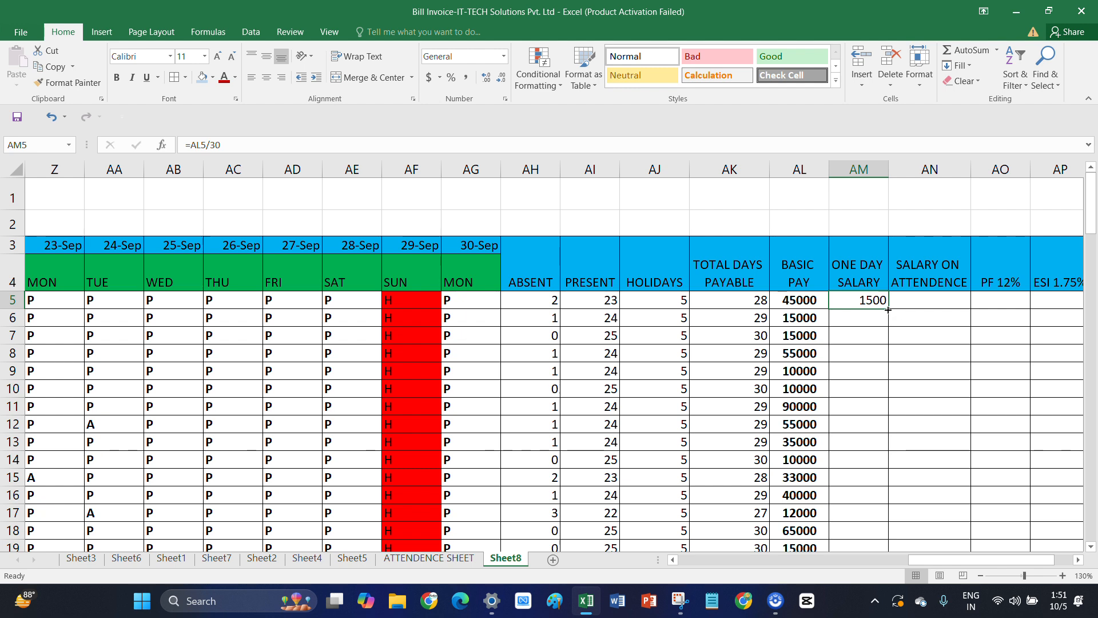
{"action": "left_click_drag", "start_coordinate": [887, 307], "coordinate": [879, 507]}
{"action": "scroll", "coordinate": [873, 361], "scroll_direction": "up", "scroll_amount": 9}
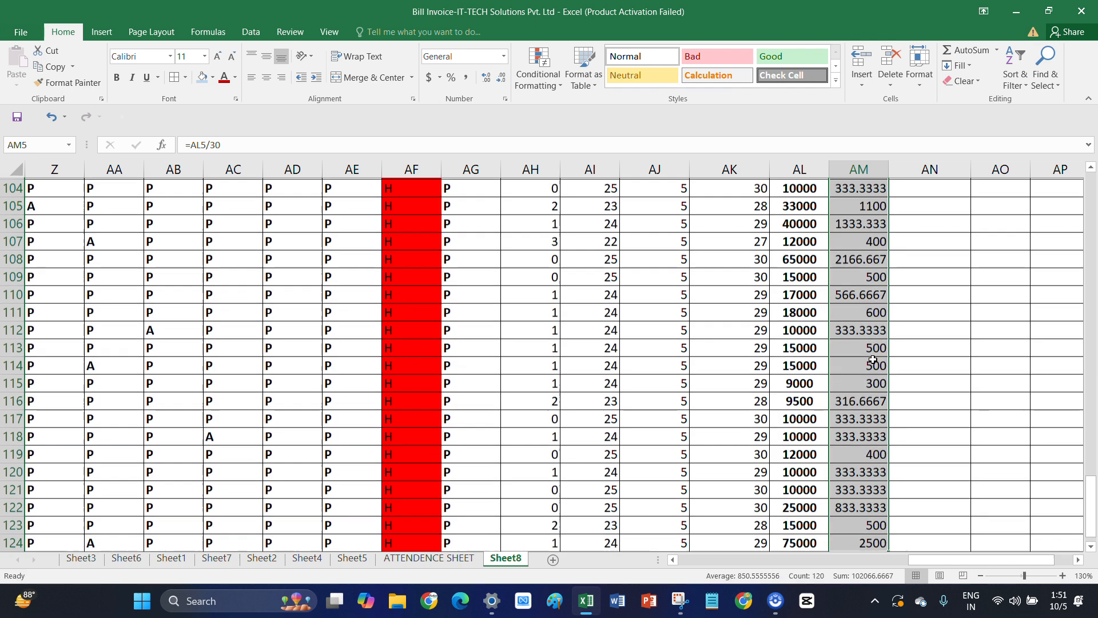
{"action": "scroll", "coordinate": [873, 360], "scroll_direction": "up", "scroll_amount": 17}
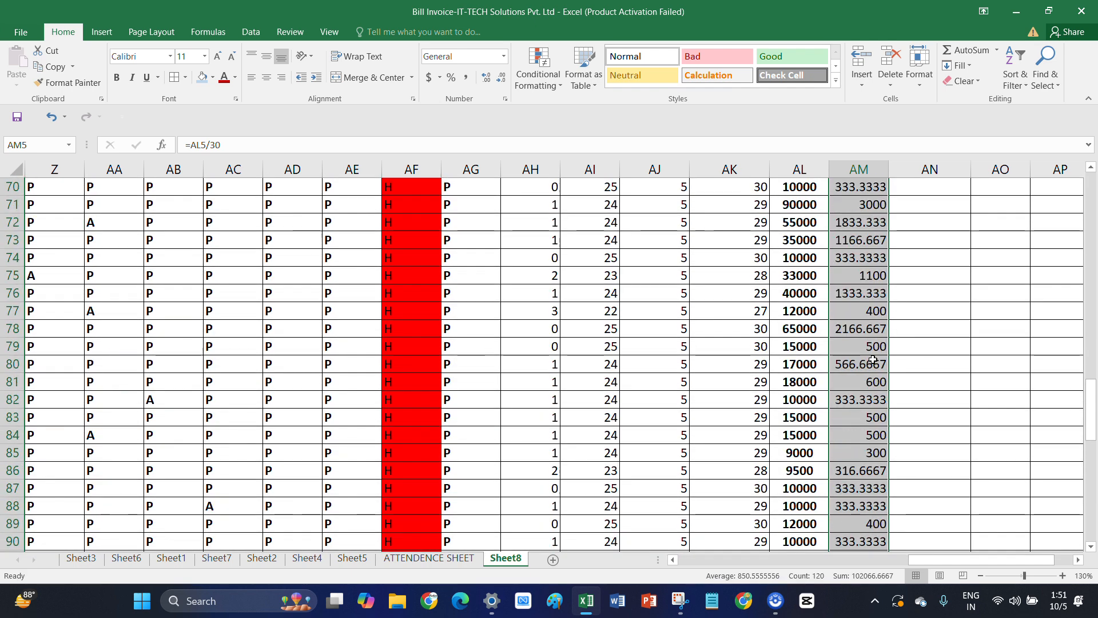
{"action": "scroll", "coordinate": [873, 360], "scroll_direction": "up", "scroll_amount": 9}
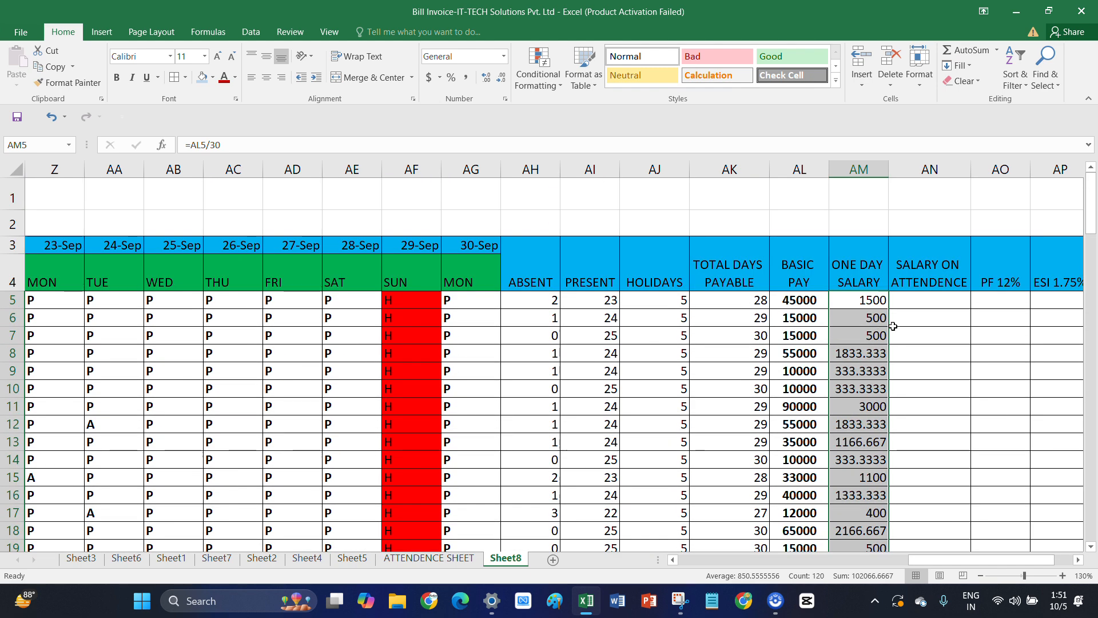
{"action": "left_click", "coordinate": [936, 301]}
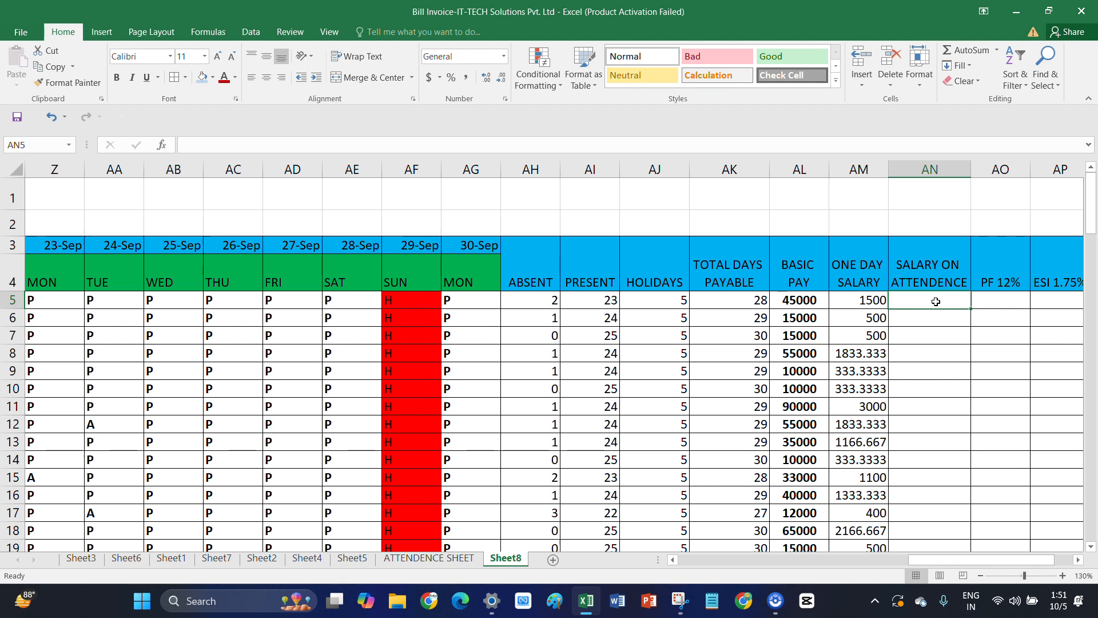
{"action": "type", "text": "="}
{"action": "left_click", "coordinate": [870, 300]}
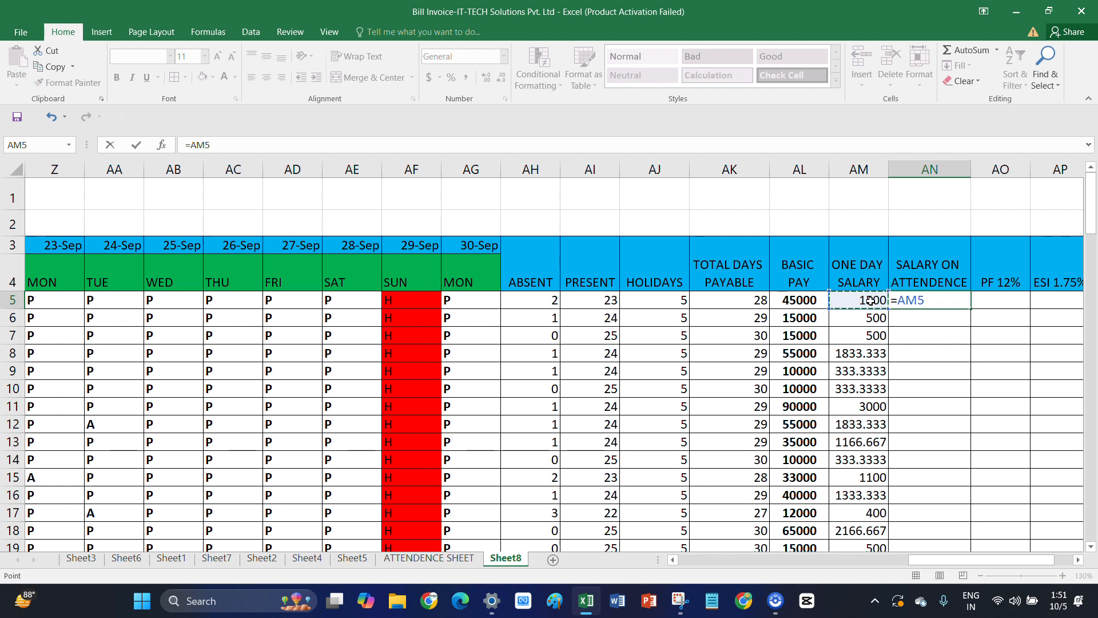
{"action": "type", "text": "8"}
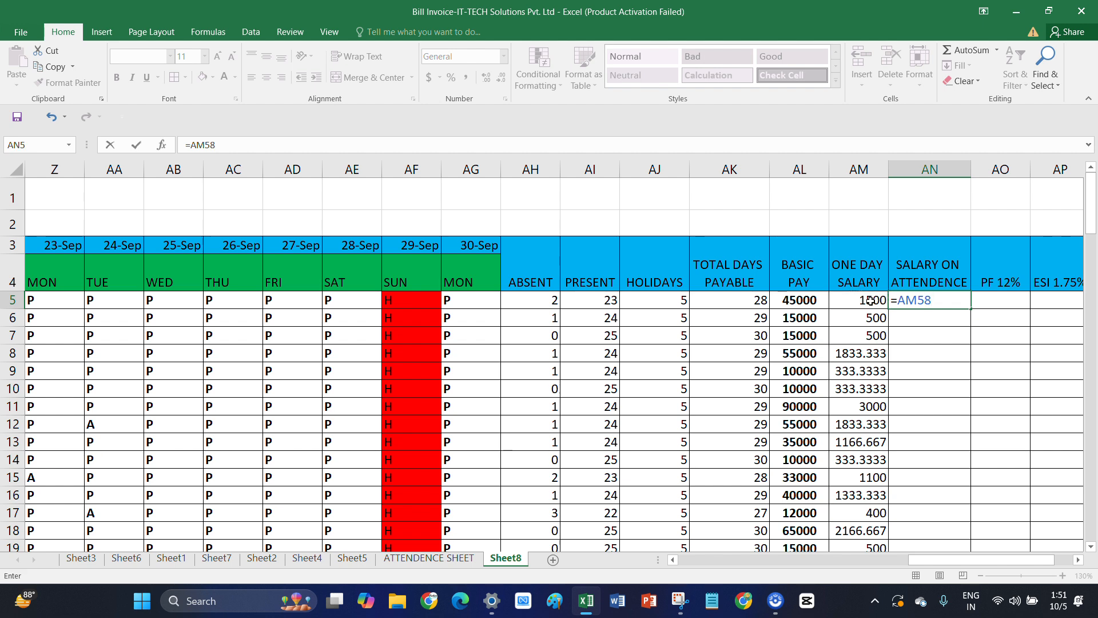
{"action": "key", "text": "BackSpace"}
{"action": "key", "text": "Return"}
{"action": "key", "text": "Down"}
{"action": "key", "text": "Down"}
{"action": "key", "text": "Down"}
{"action": "type", "text": "8"}
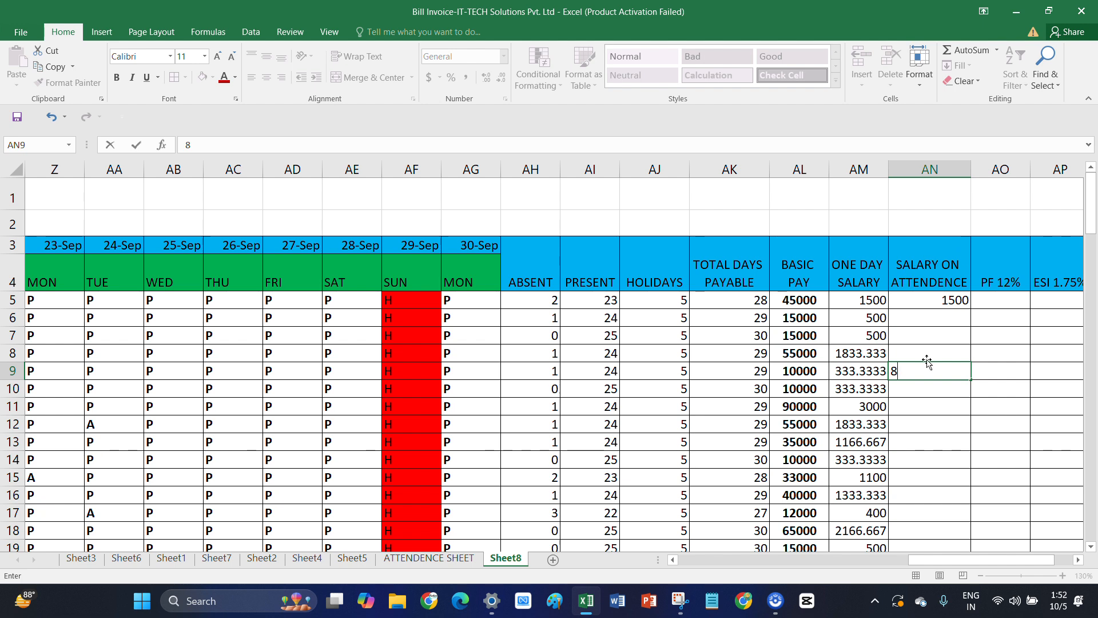
{"action": "key", "text": "BackSpace"}
{"action": "left_click", "coordinate": [945, 298]}
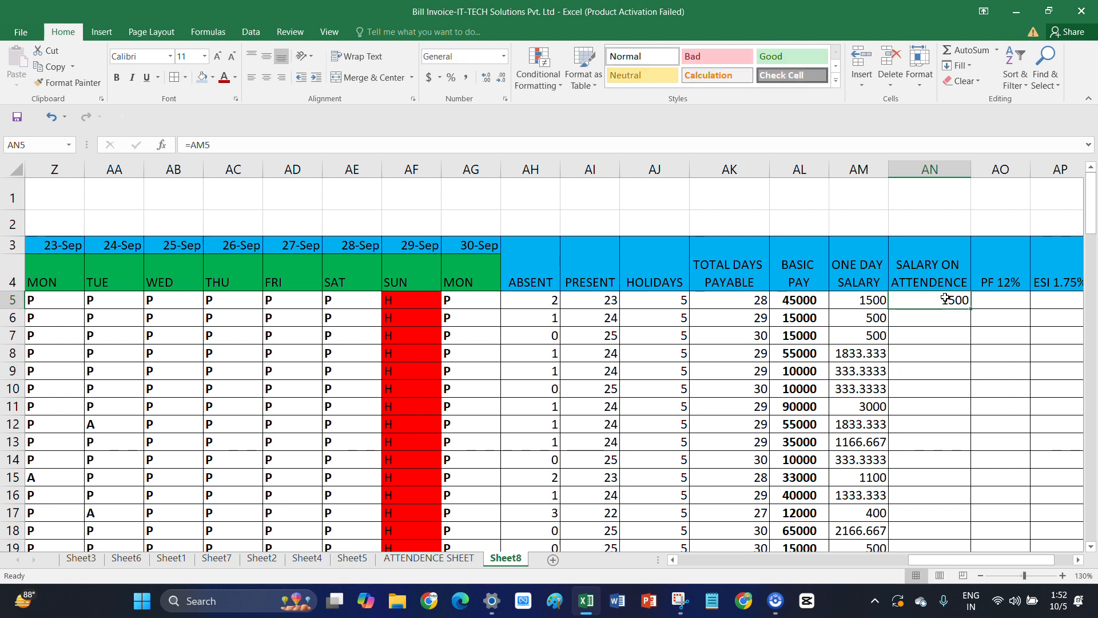
{"action": "key", "text": "Delete"}
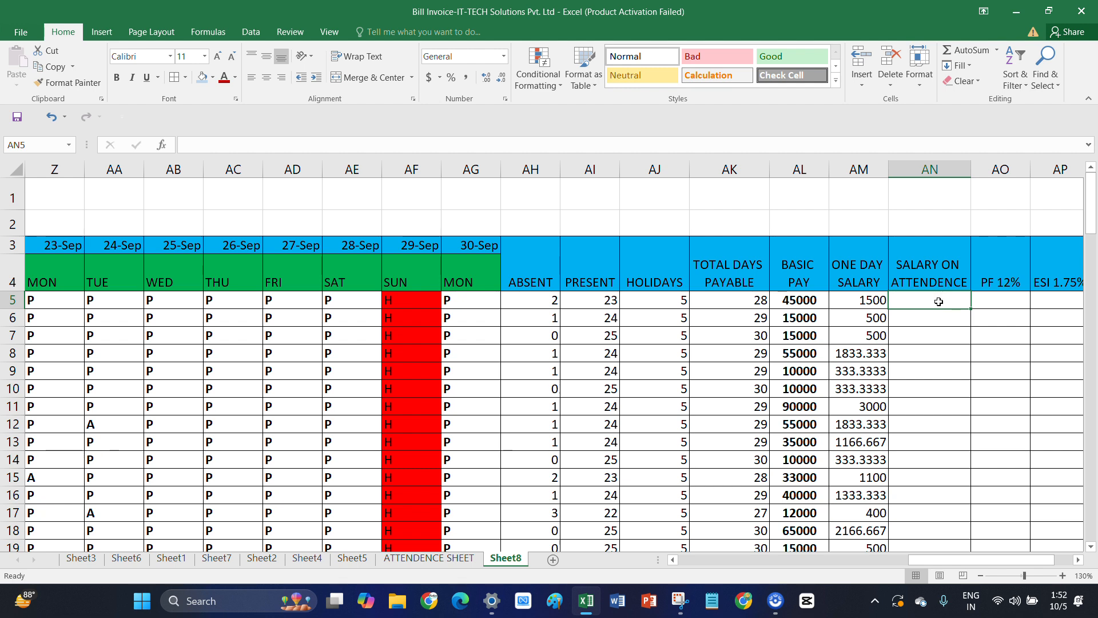
Enter the formula =AM5*AK5 in AN5 to calculate the first employee's salary on attendance from one-day salary and total days payable
{"action": "type", "text": "="}
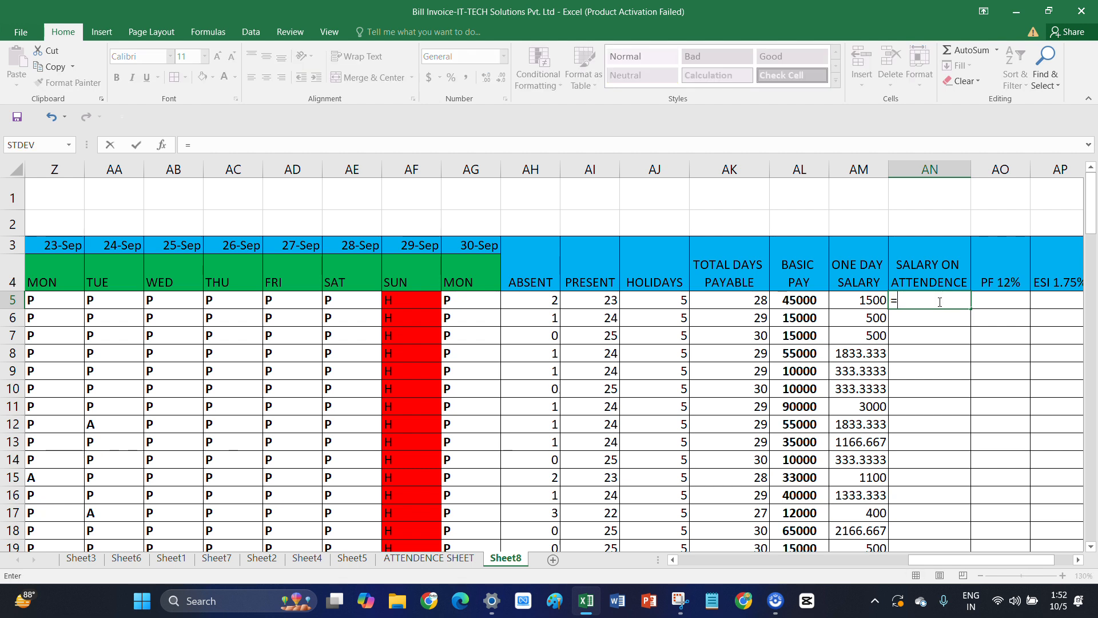
{"action": "left_click", "coordinate": [808, 302]}
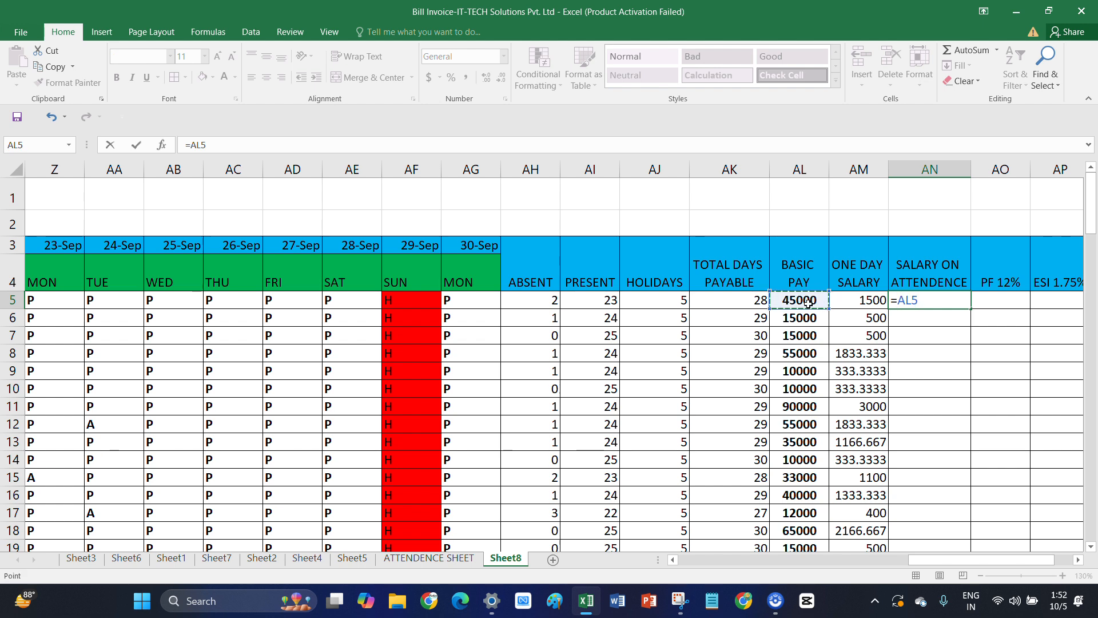
{"action": "key", "text": "BackSpace"}
{"action": "key", "text": "BackSpace"}
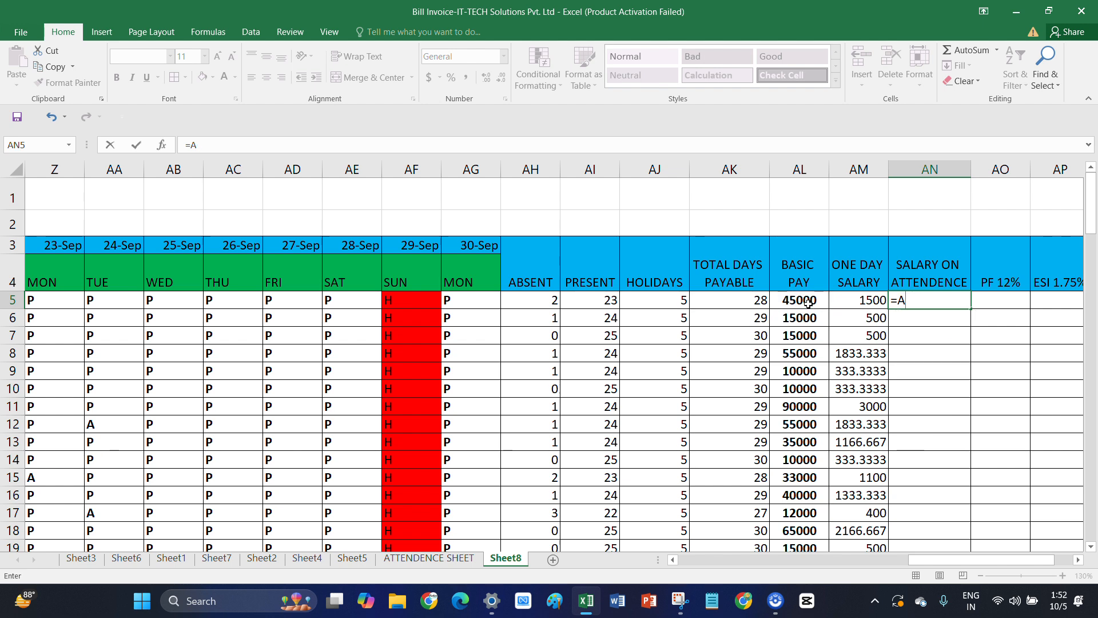
{"action": "left_click", "coordinate": [873, 302]}
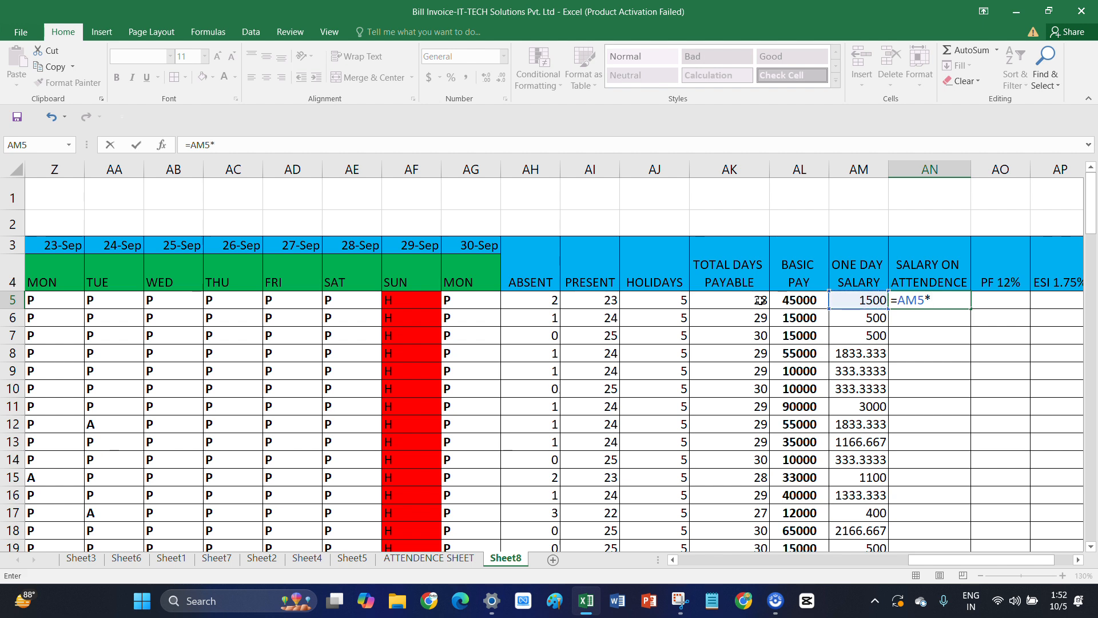
{"action": "left_click", "coordinate": [760, 301]}
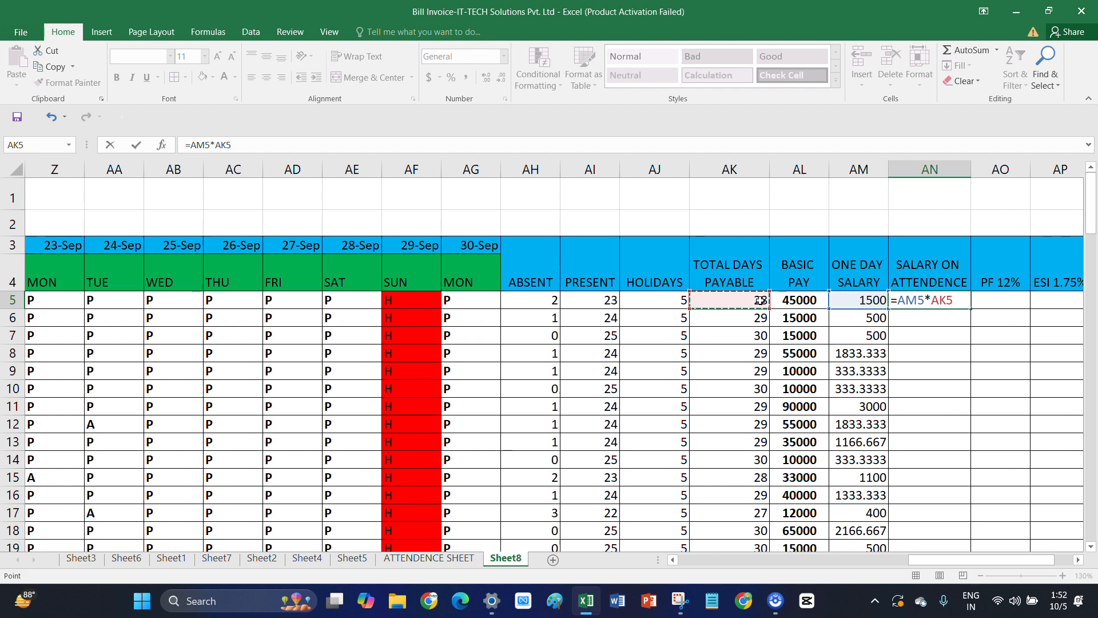
{"action": "key", "text": "Return"}
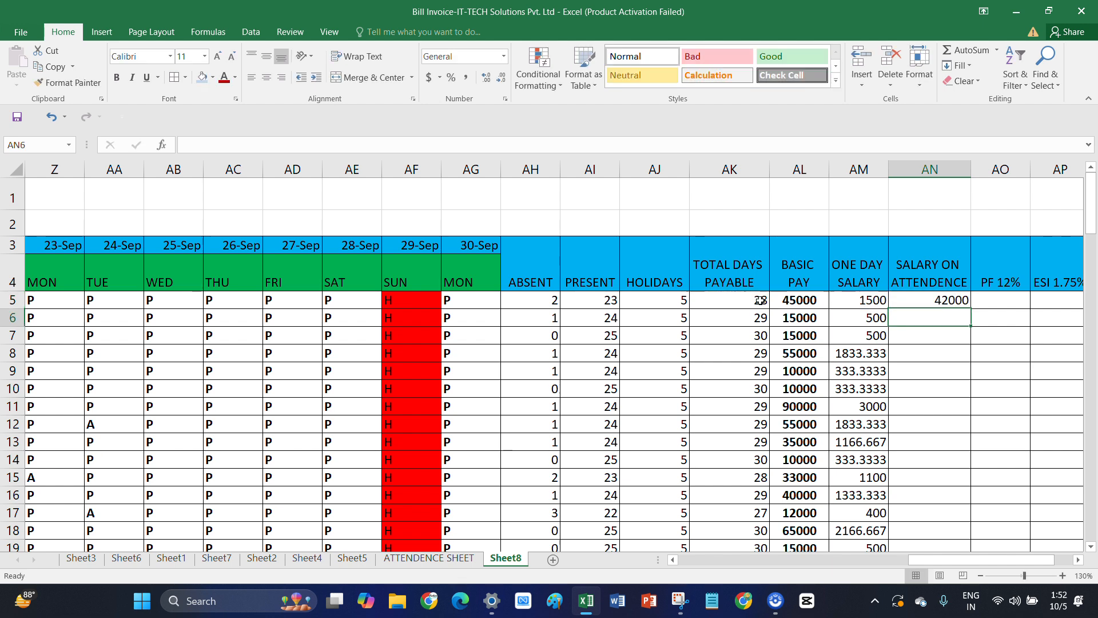
Fill the salary on attendance formula from AN5 down to AN124 for all employees
{"action": "left_click", "coordinate": [944, 303]}
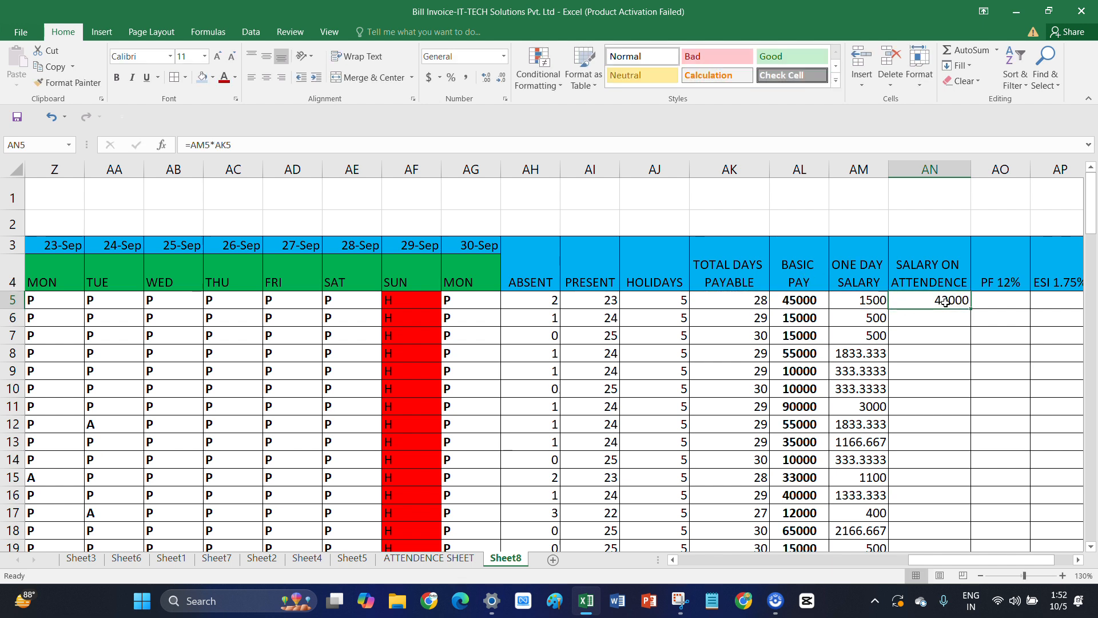
{"action": "left_click_drag", "start_coordinate": [970, 309], "coordinate": [957, 511]}
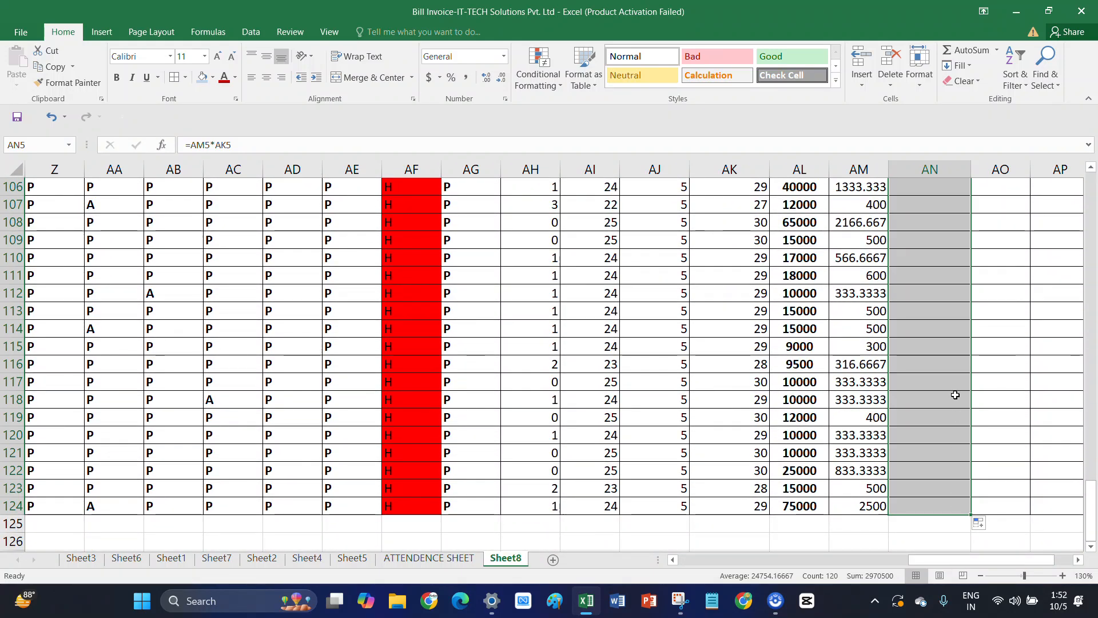
{"action": "scroll", "coordinate": [955, 394], "scroll_direction": "up", "scroll_amount": 20}
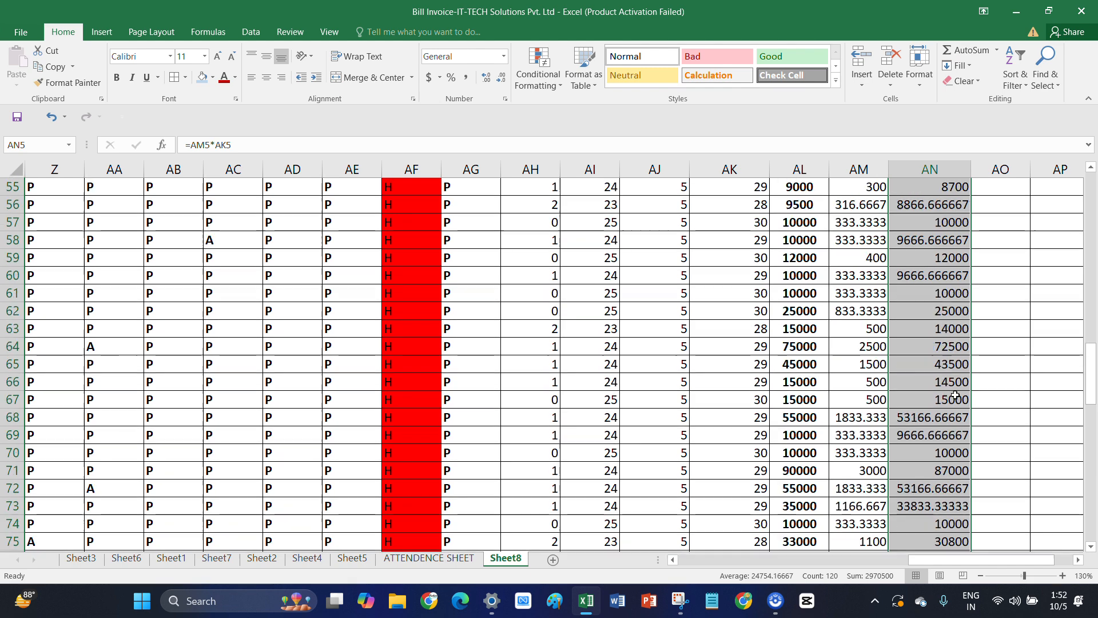
Glance at ATTENDENCE SHEET for reference and enter the formula =AN5*12% in AO5 of Sheet8 to calculate the first employee's PF
{"action": "scroll", "coordinate": [955, 395], "scroll_direction": "up", "scroll_amount": 12}
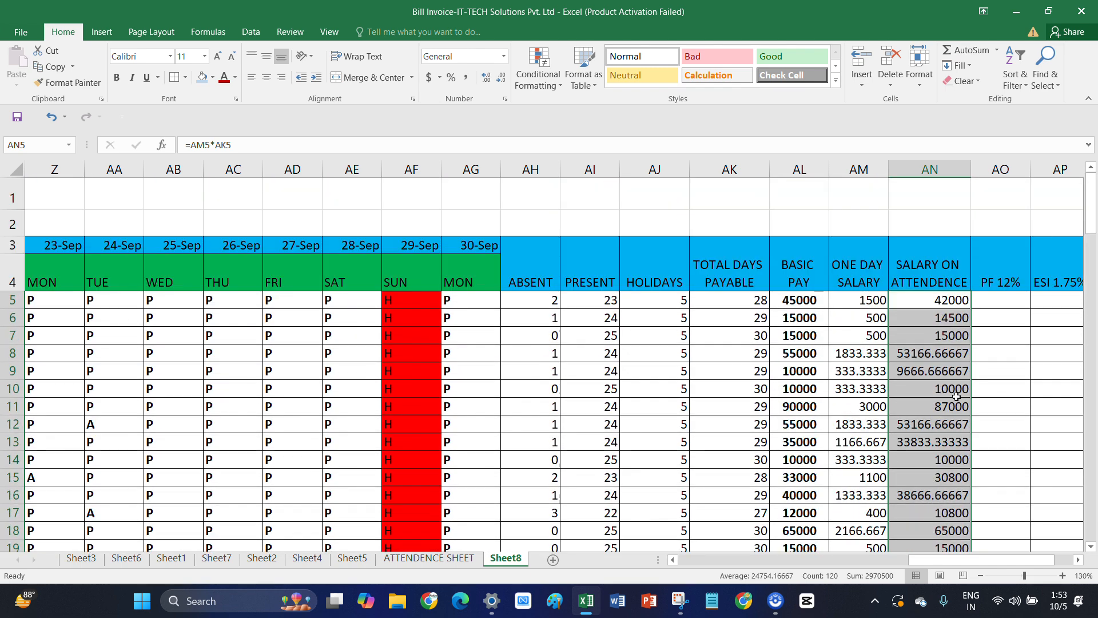
{"action": "left_click_drag", "start_coordinate": [962, 560], "coordinate": [991, 560]}
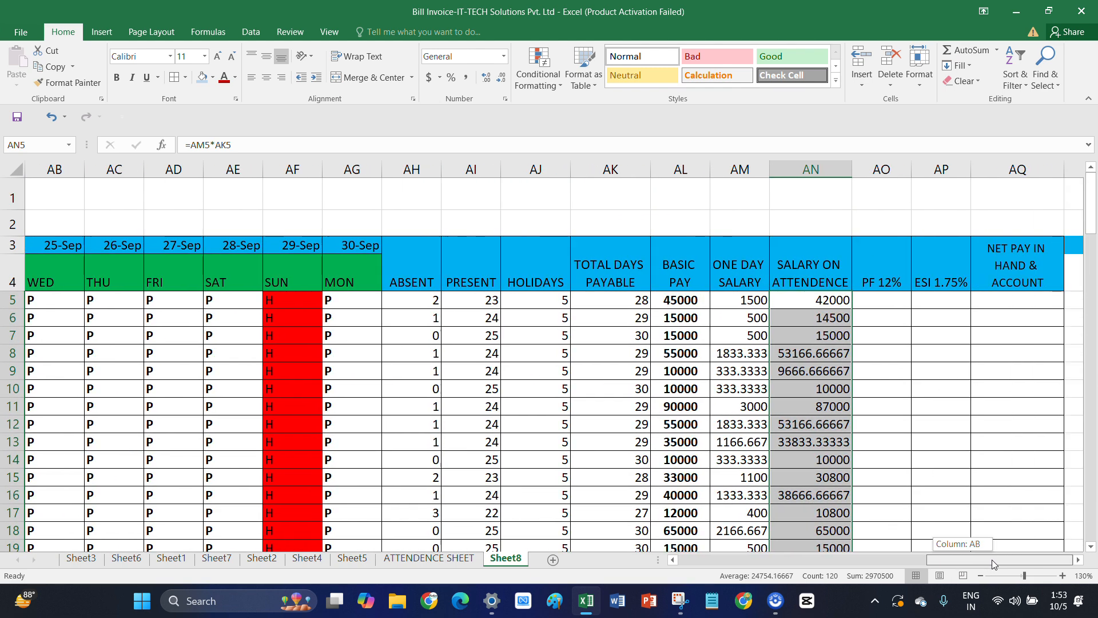
{"action": "left_click", "coordinate": [883, 303]}
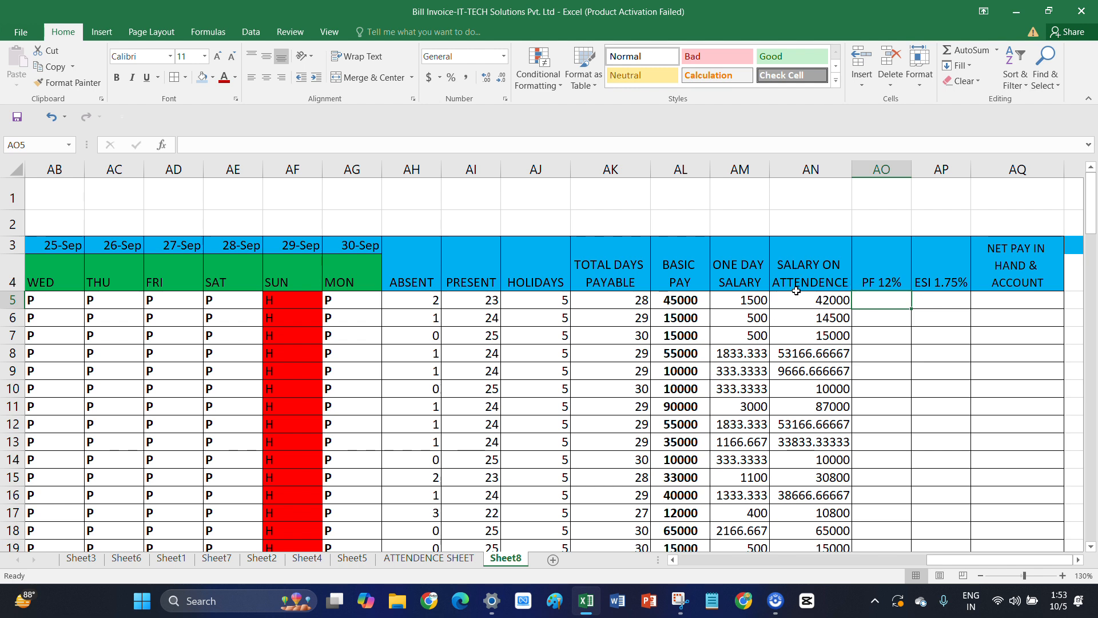
{"action": "left_click", "coordinate": [818, 298]}
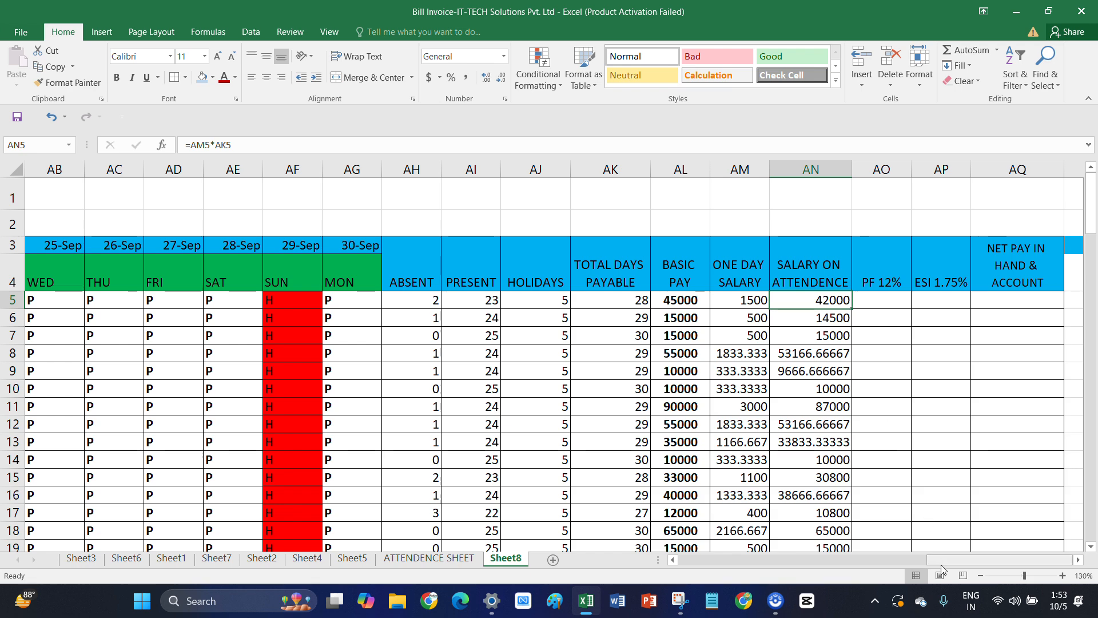
{"action": "left_click_drag", "start_coordinate": [932, 559], "coordinate": [1027, 577]}
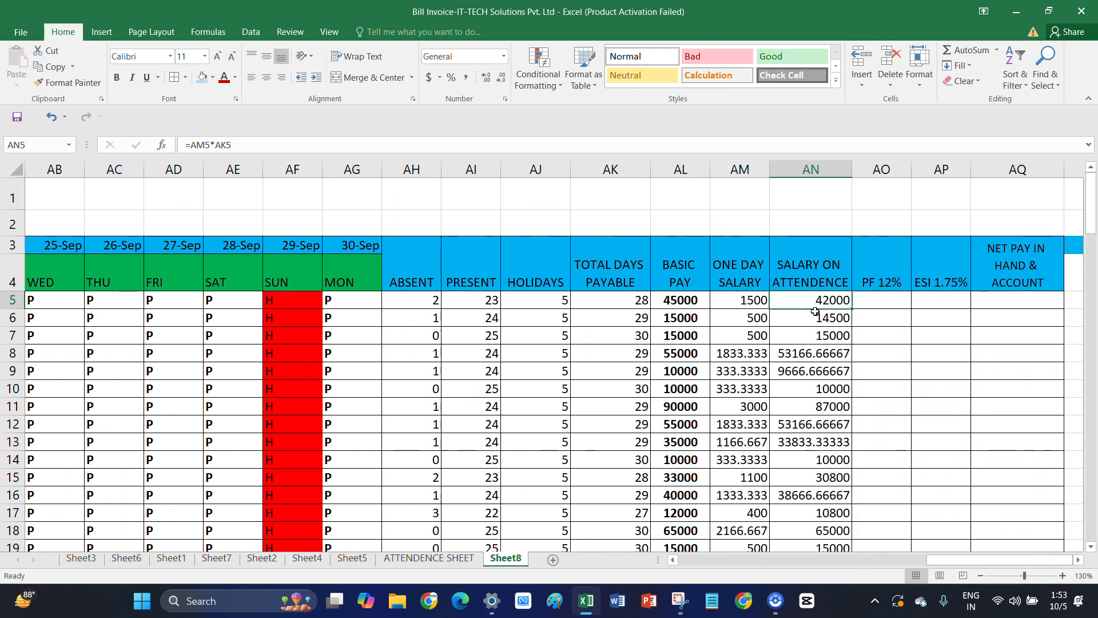
{"action": "left_click", "coordinate": [426, 558]}
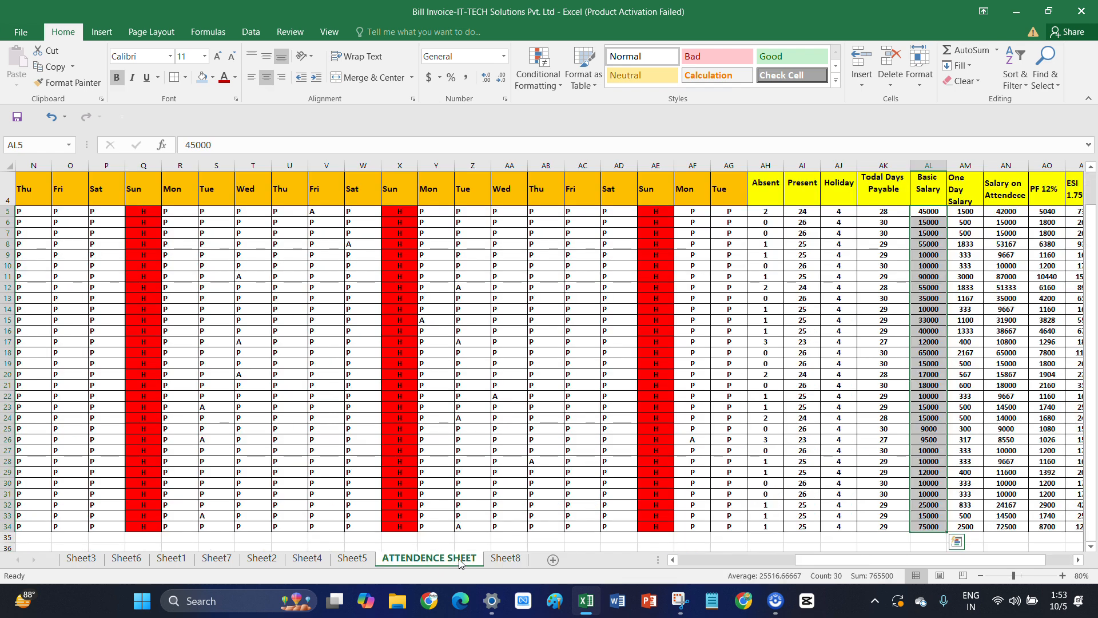
{"action": "left_click", "coordinate": [505, 558]}
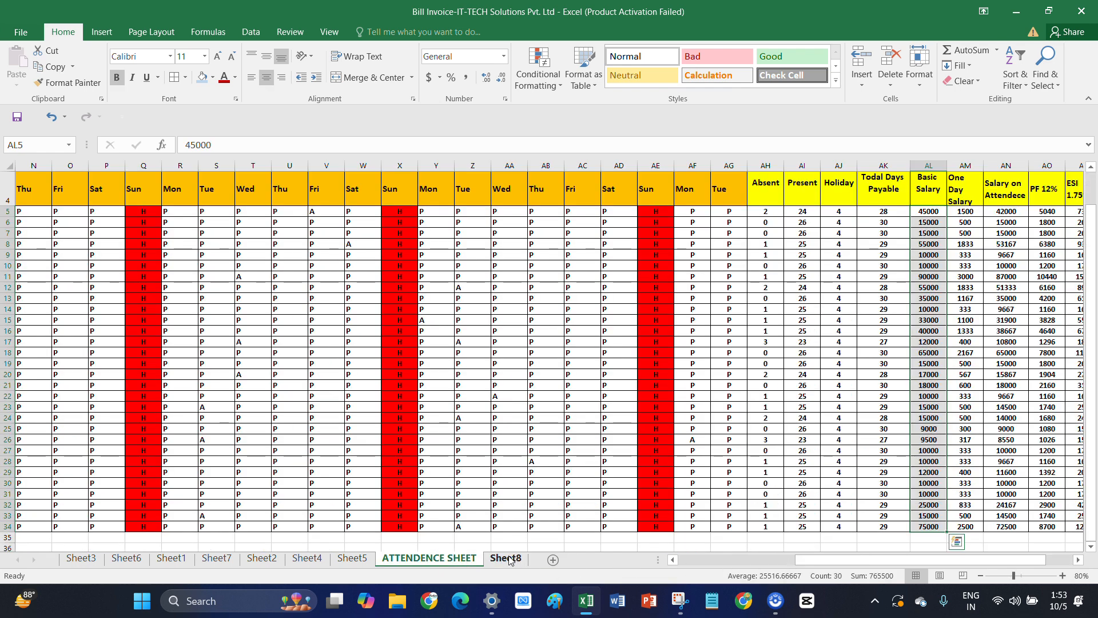
{"action": "left_click", "coordinate": [879, 302]}
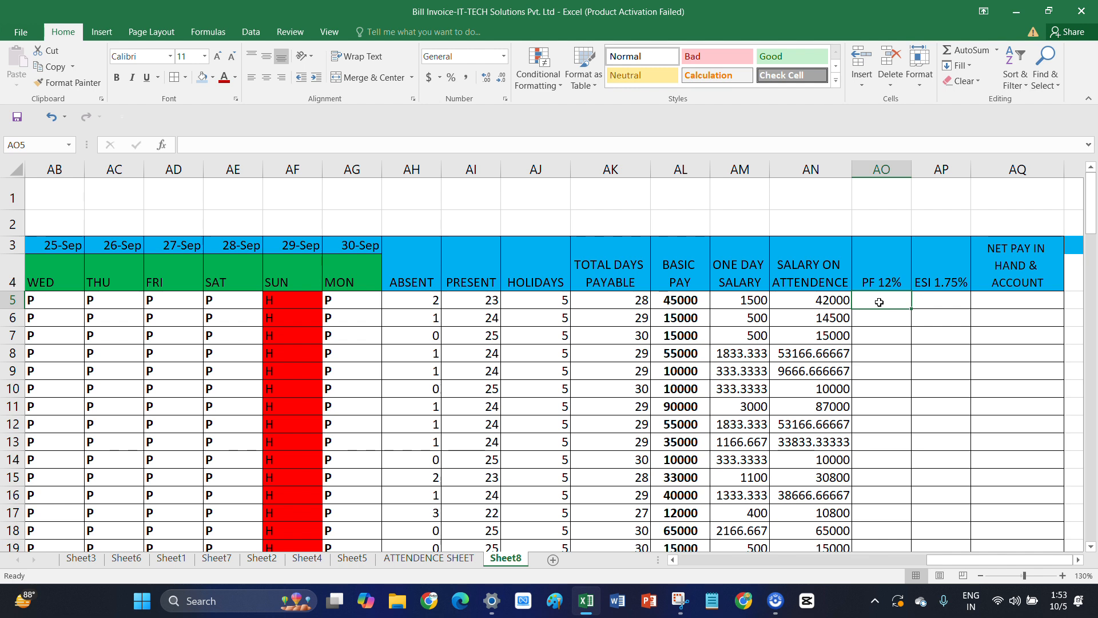
{"action": "type", "text": "="}
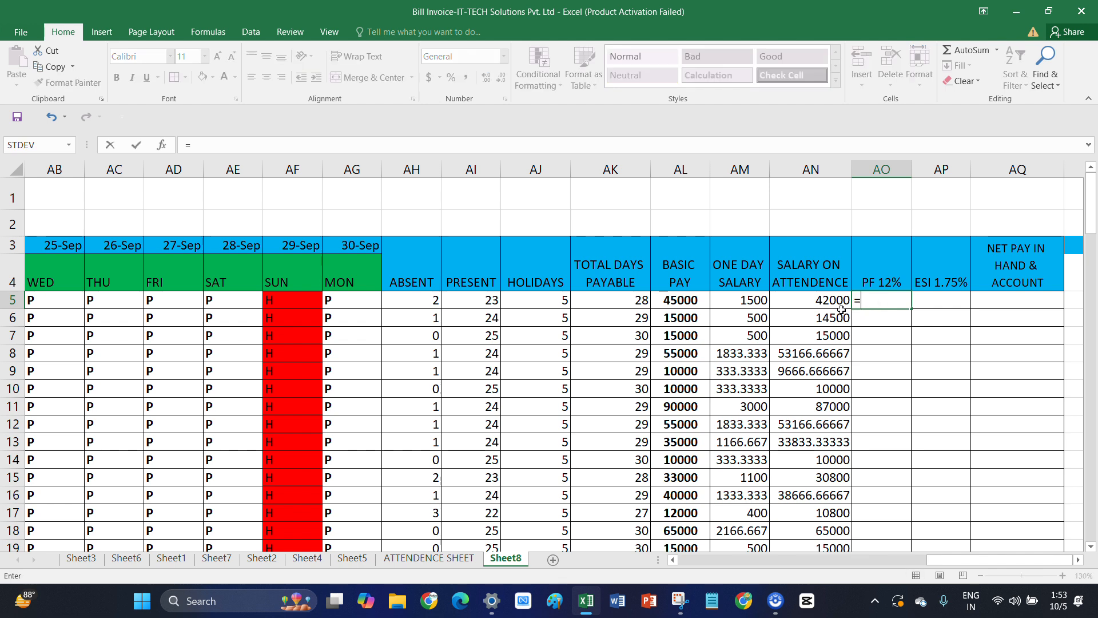
{"action": "left_click", "coordinate": [821, 300]}
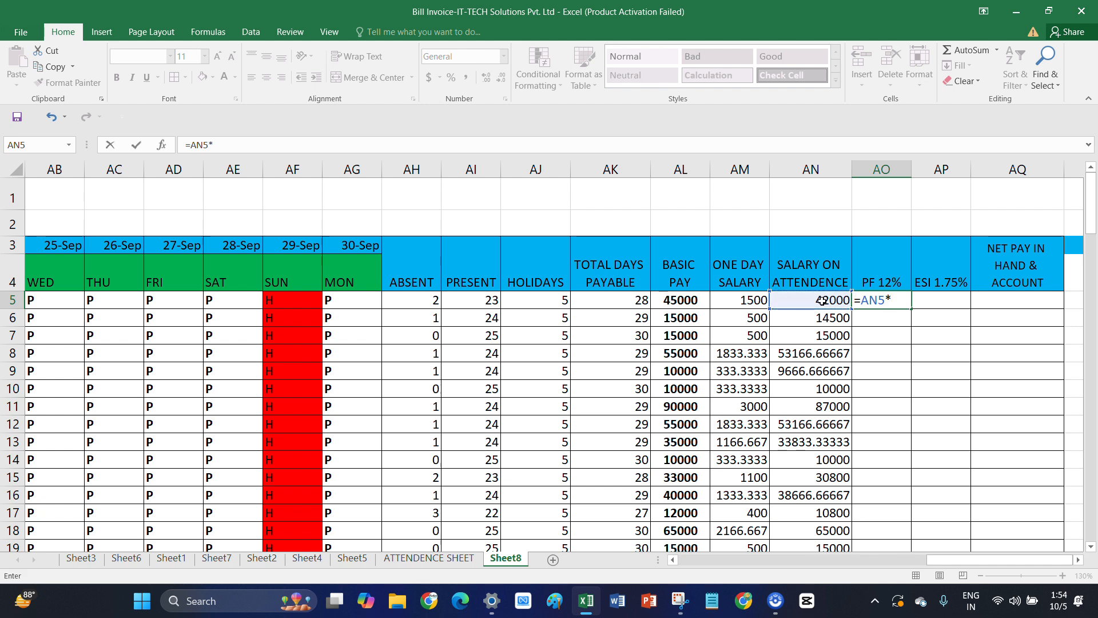
{"action": "type", "text": "12%"}
{"action": "key", "text": "Return"}
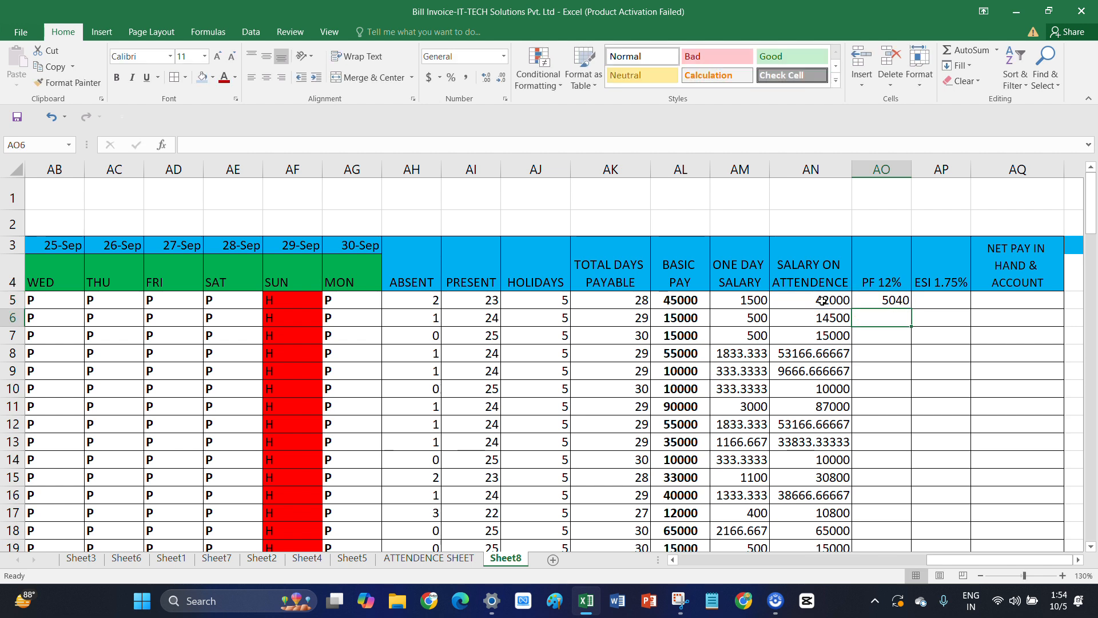
Compare the PF amount with ATTENDENCE SHEET and fill the PF formula from AO5 down to AO124 in Sheet8 for all employees
{"action": "left_click", "coordinate": [896, 302]}
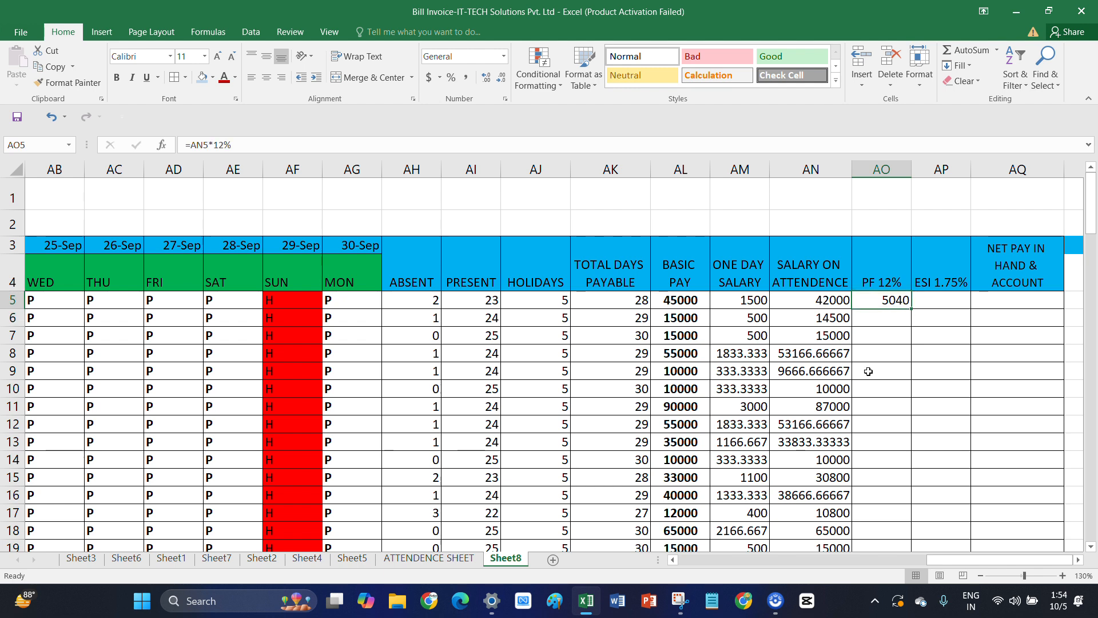
{"action": "left_click", "coordinate": [459, 558]}
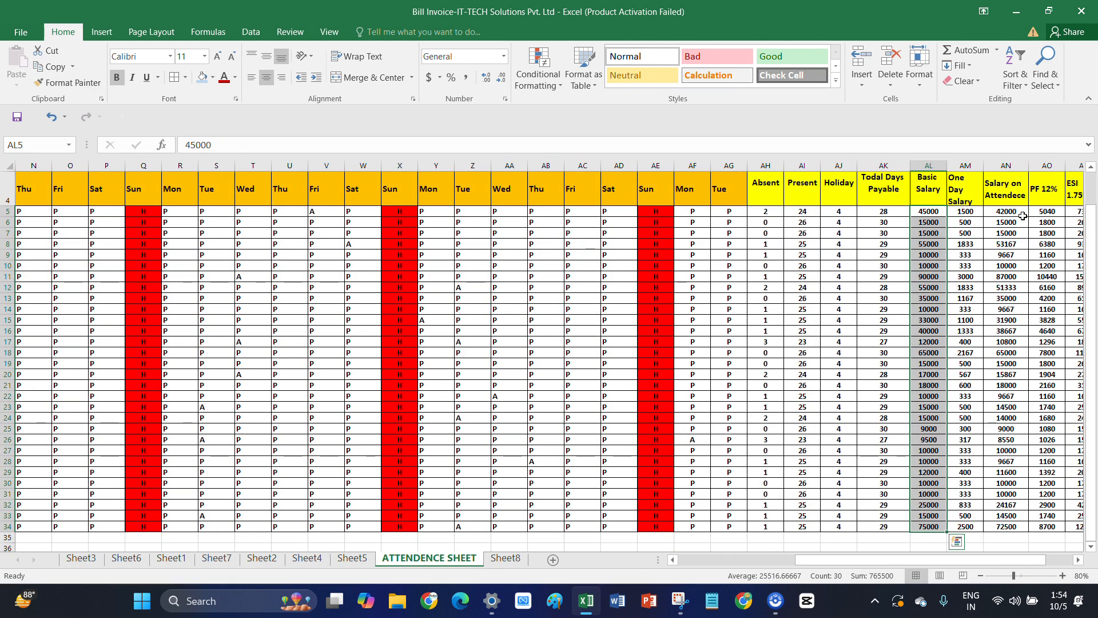
{"action": "left_click", "coordinate": [511, 558]}
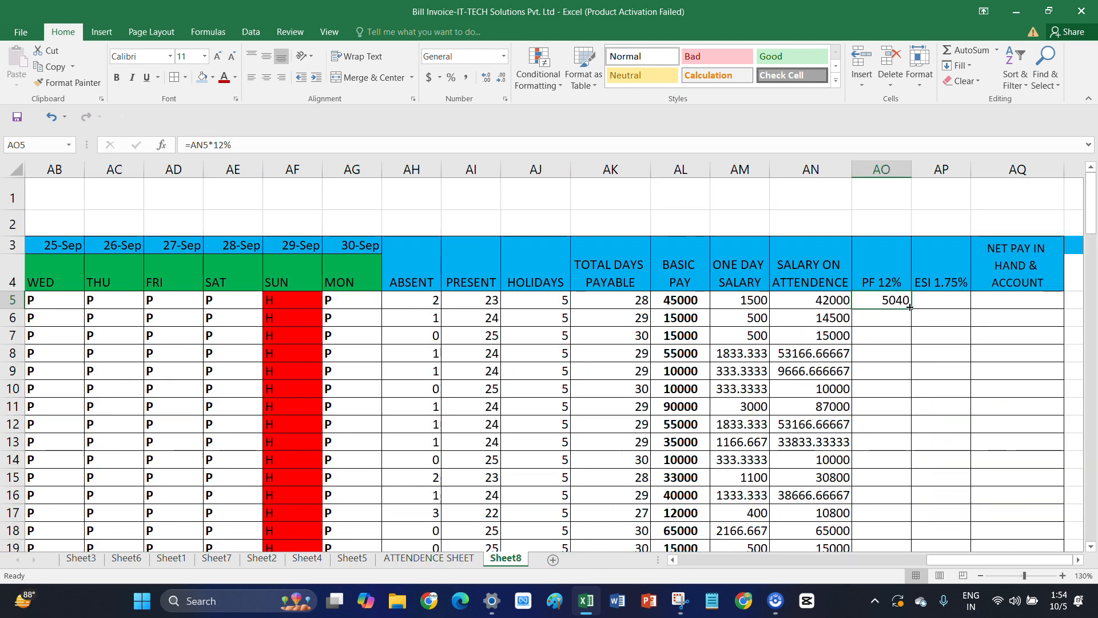
{"action": "left_click_drag", "start_coordinate": [912, 309], "coordinate": [905, 516]}
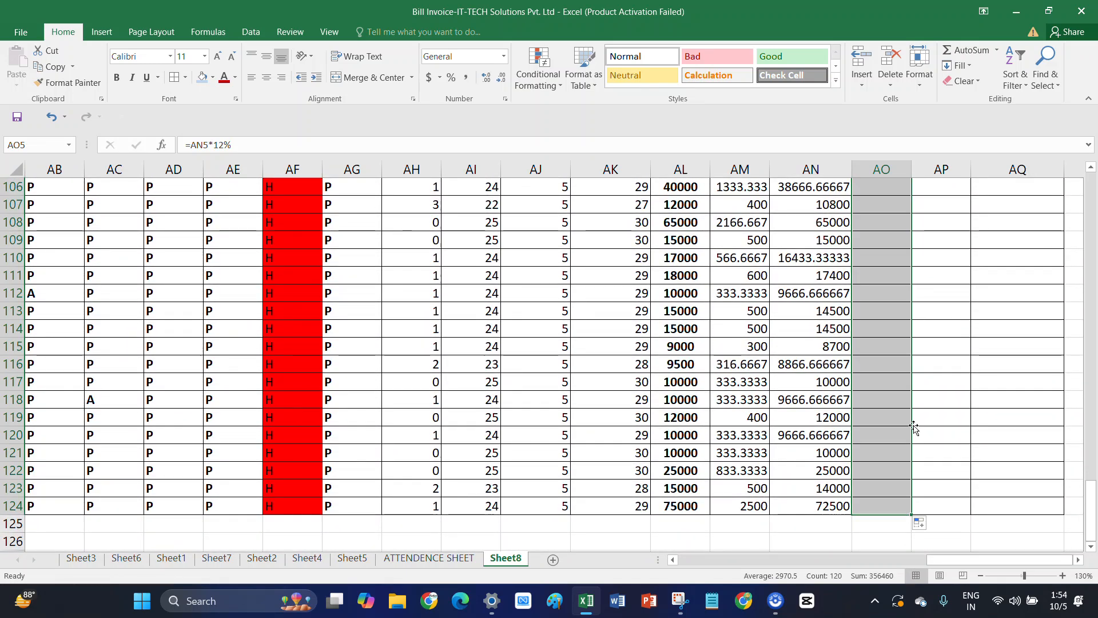
{"action": "scroll", "coordinate": [910, 420], "scroll_direction": "up", "scroll_amount": 6}
{"action": "scroll", "coordinate": [909, 420], "scroll_direction": "up", "scroll_amount": 20}
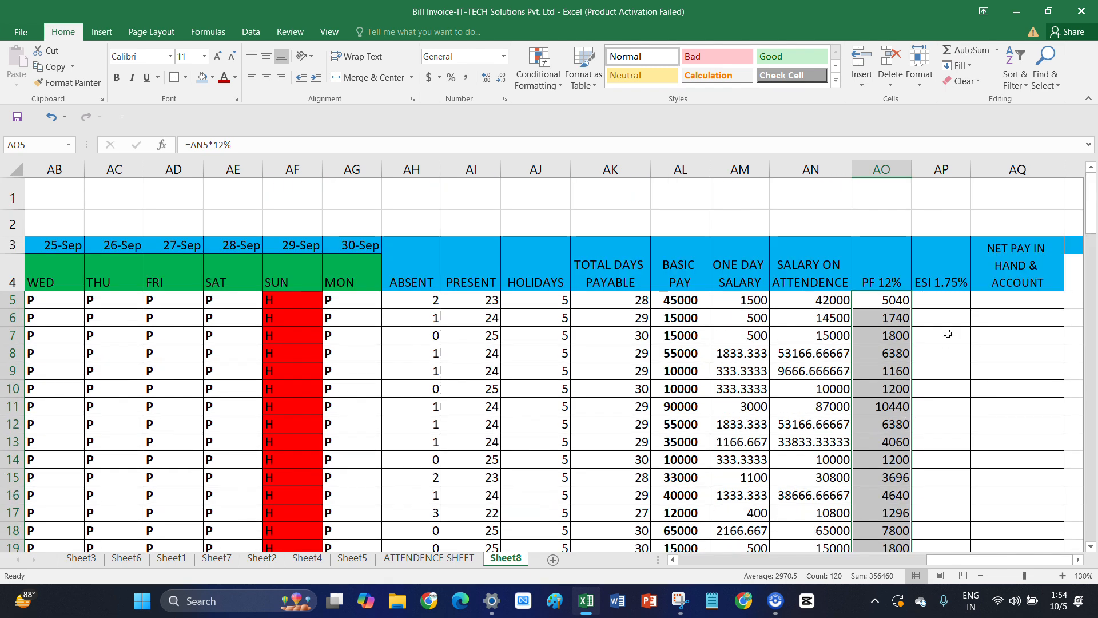
Enter the formula =AN5*1.75/100 in AP5 to calculate the first employee's ESI deduction from salary on attendance
{"action": "left_click", "coordinate": [943, 300]}
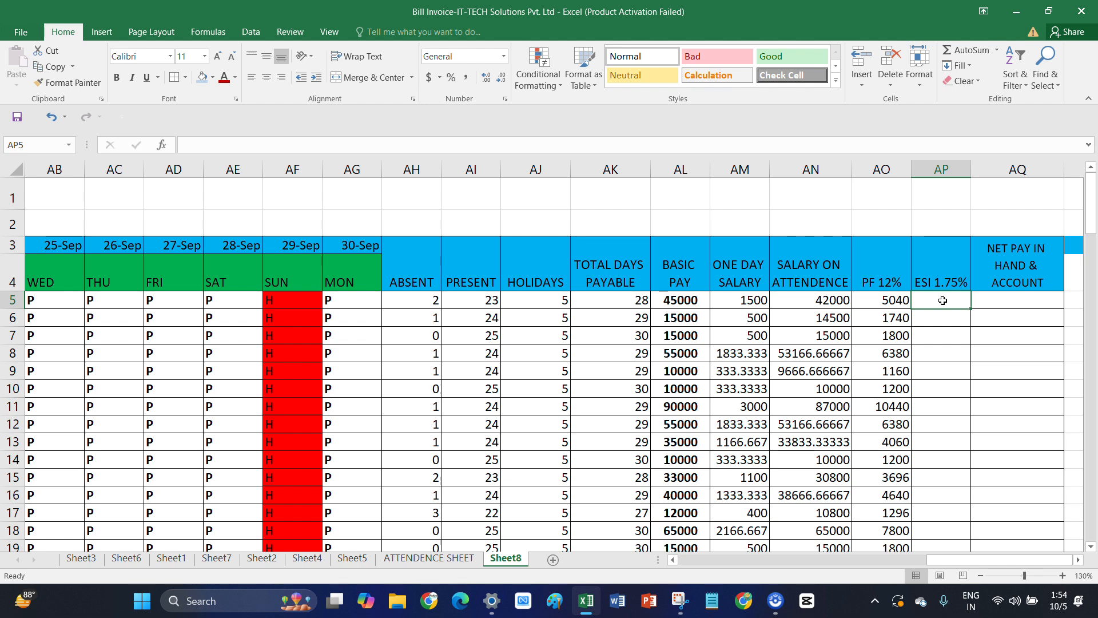
{"action": "type", "text": "="}
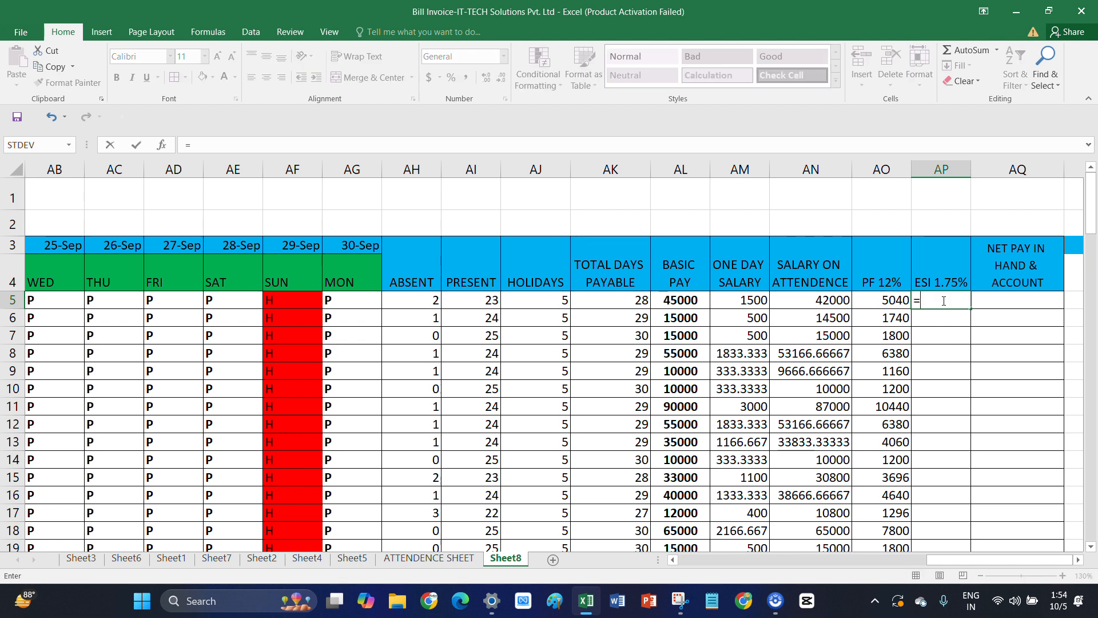
{"action": "left_click", "coordinate": [827, 304]}
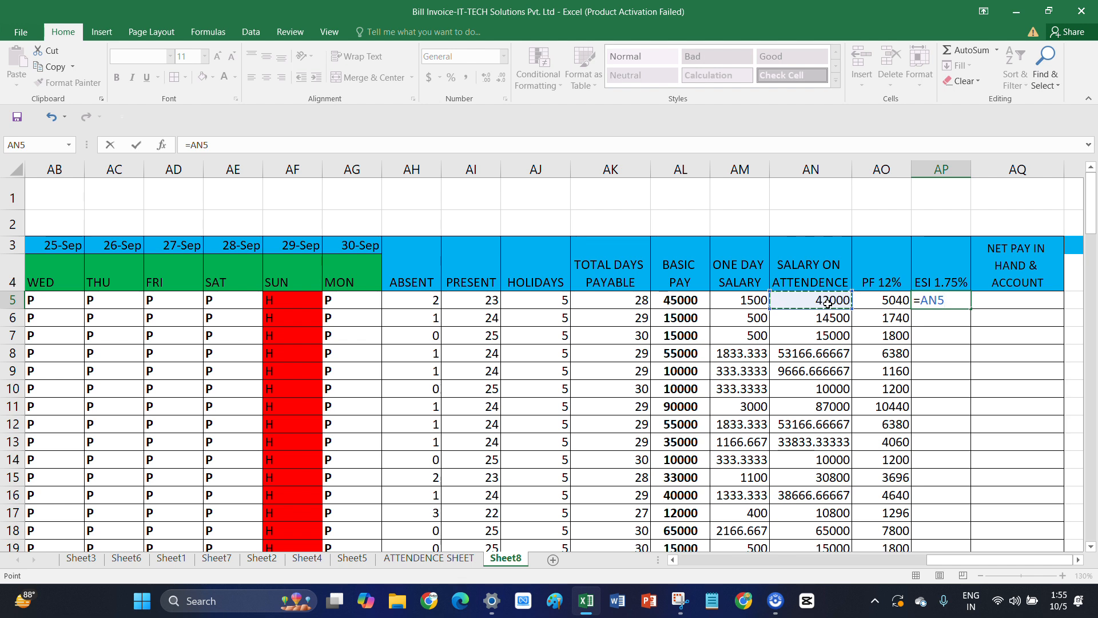
{"action": "type", "text": "8"}
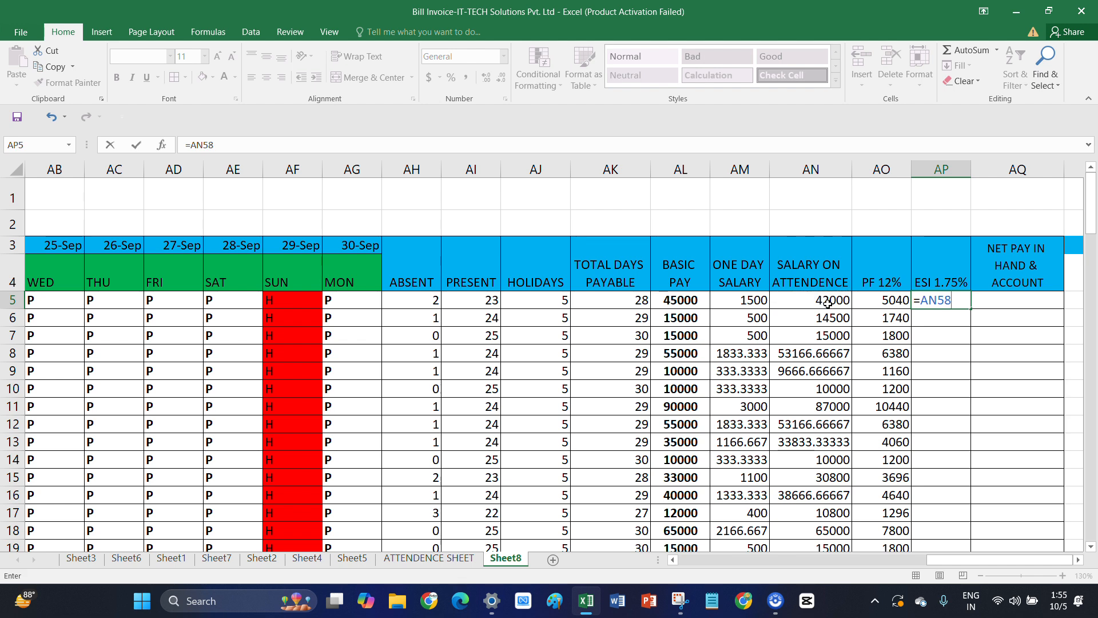
{"action": "key", "text": "BackSpace"}
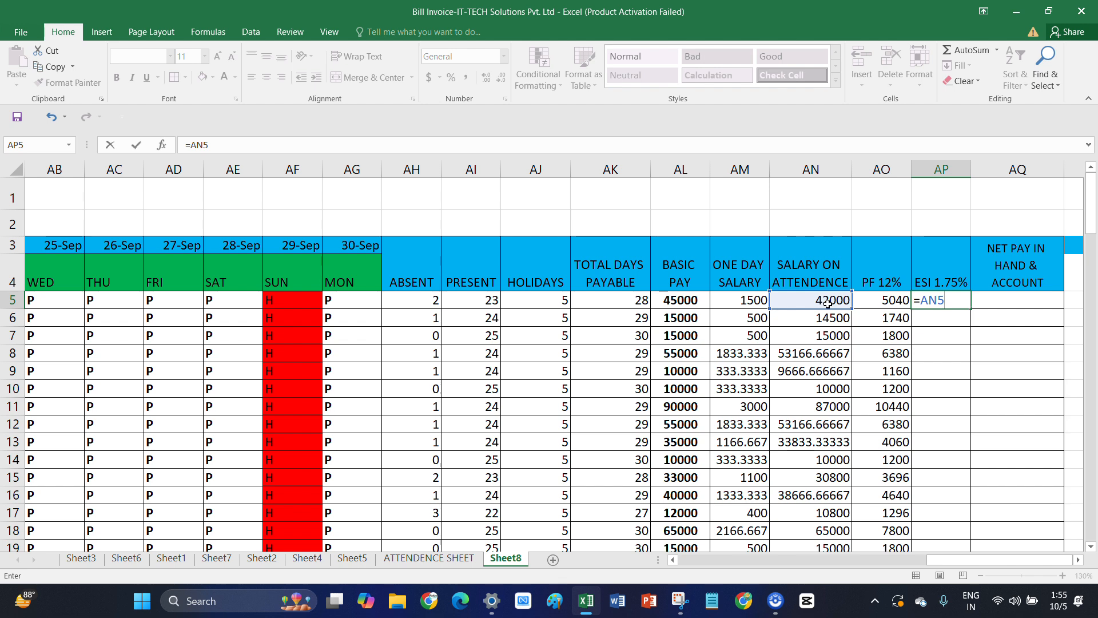
{"action": "type", "text": "*1.75/100"}
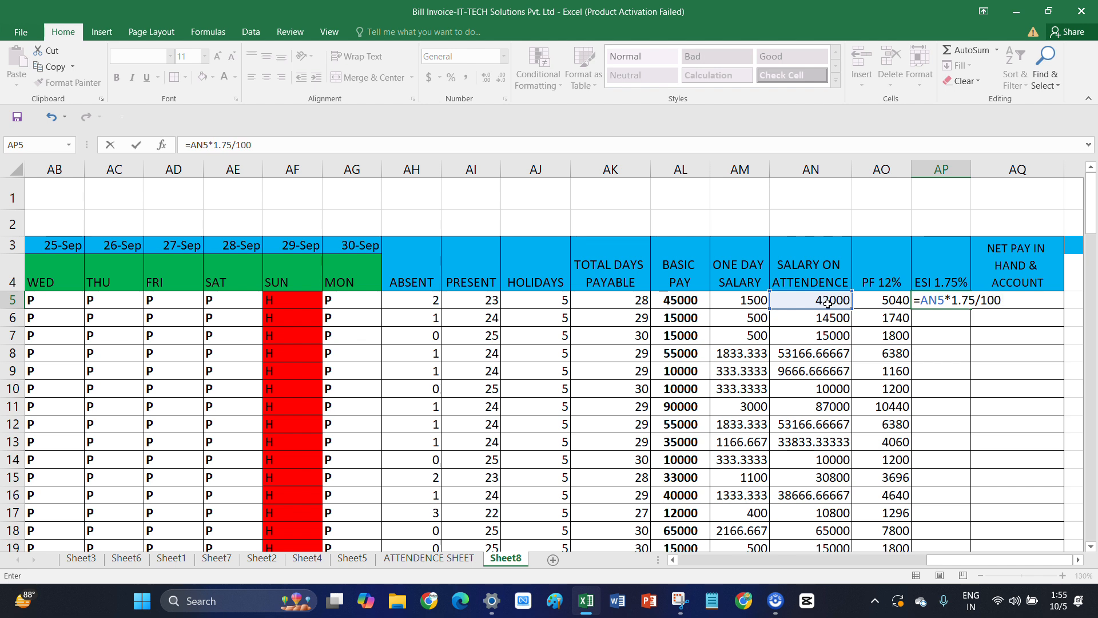
{"action": "key", "text": "Return"}
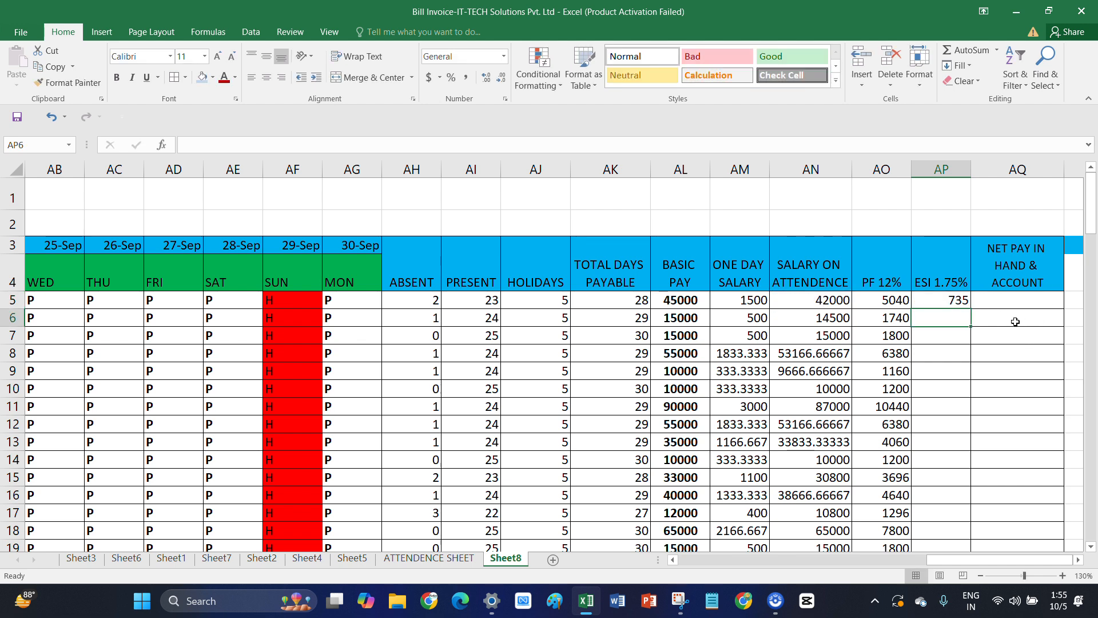
Compare the ESI amount with ATTENDENCE SHEET and fill the ESI formula from AP5 down to AP124 in Sheet8 for all employees
{"action": "left_click", "coordinate": [430, 562]}
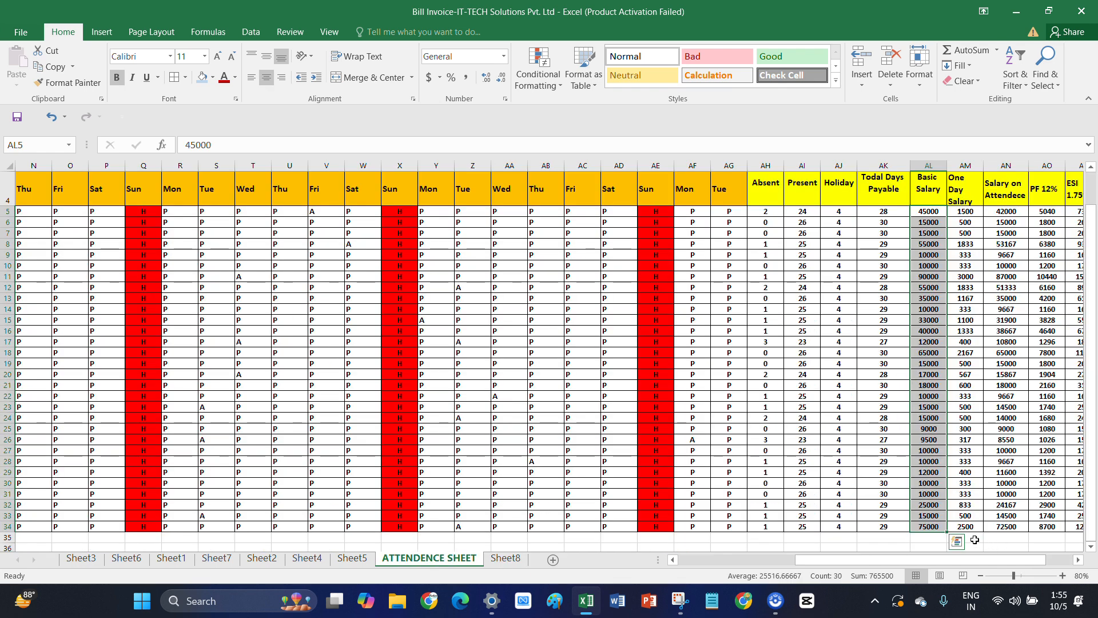
{"action": "left_click_drag", "start_coordinate": [967, 557], "coordinate": [984, 558]}
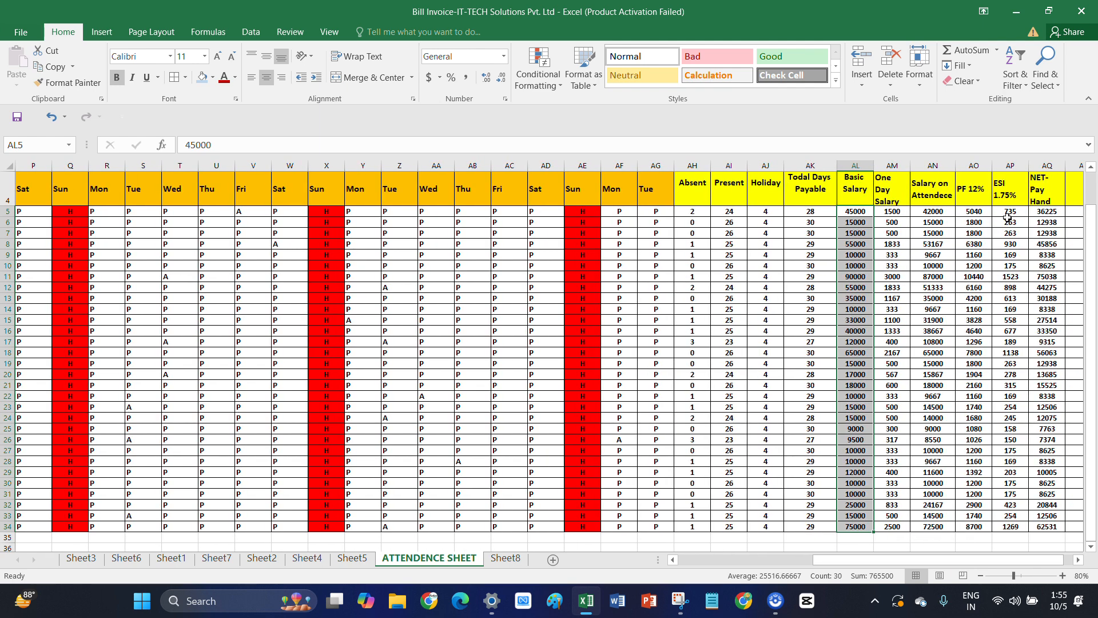
{"action": "left_click", "coordinate": [505, 558]}
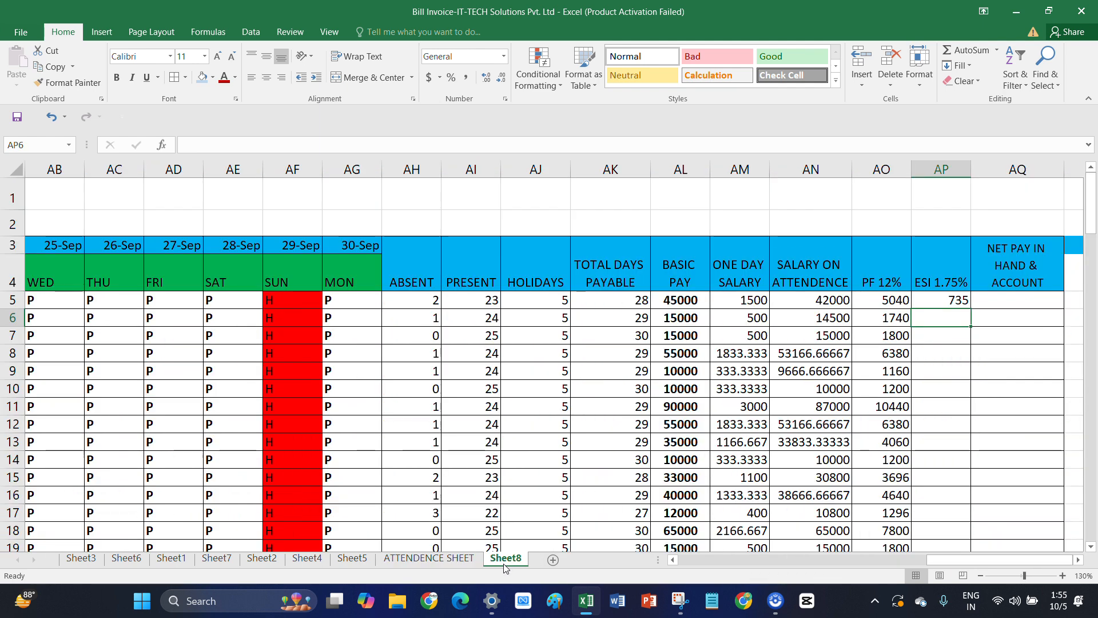
{"action": "left_click", "coordinate": [964, 302]}
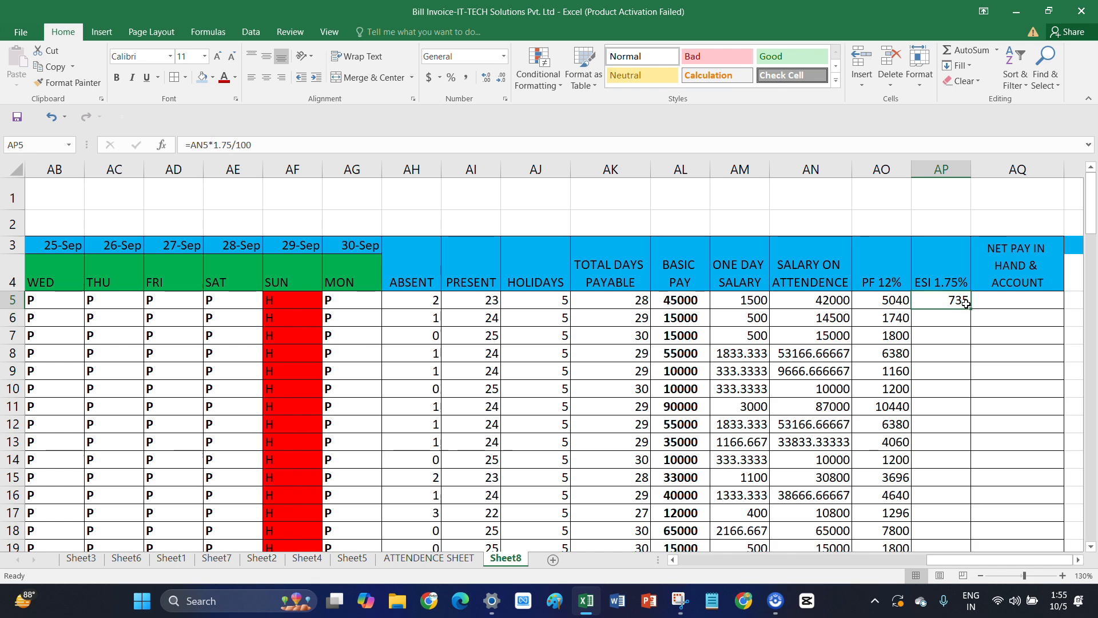
{"action": "left_click_drag", "start_coordinate": [972, 310], "coordinate": [959, 512]}
{"action": "scroll", "coordinate": [957, 426], "scroll_direction": "up", "scroll_amount": 5}
{"action": "scroll", "coordinate": [957, 426], "scroll_direction": "up", "scroll_amount": 20}
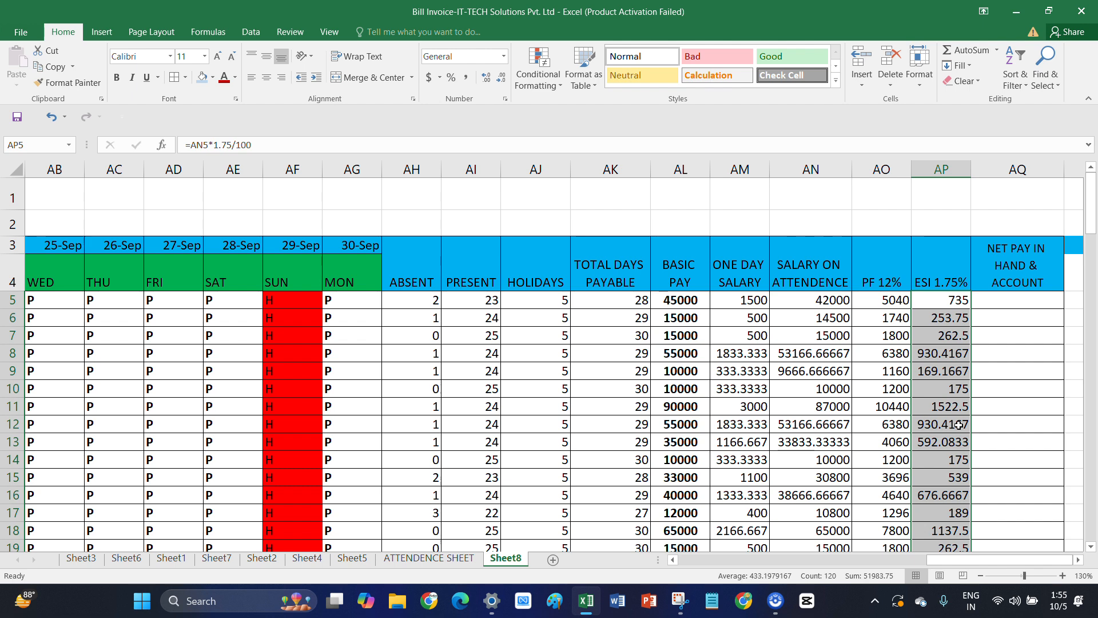
Enter the formula =AN5-AO5-AP5 in AQ5 to calculate the first employee's net pay after PF and ESI deductions
{"action": "left_click", "coordinate": [1008, 303]}
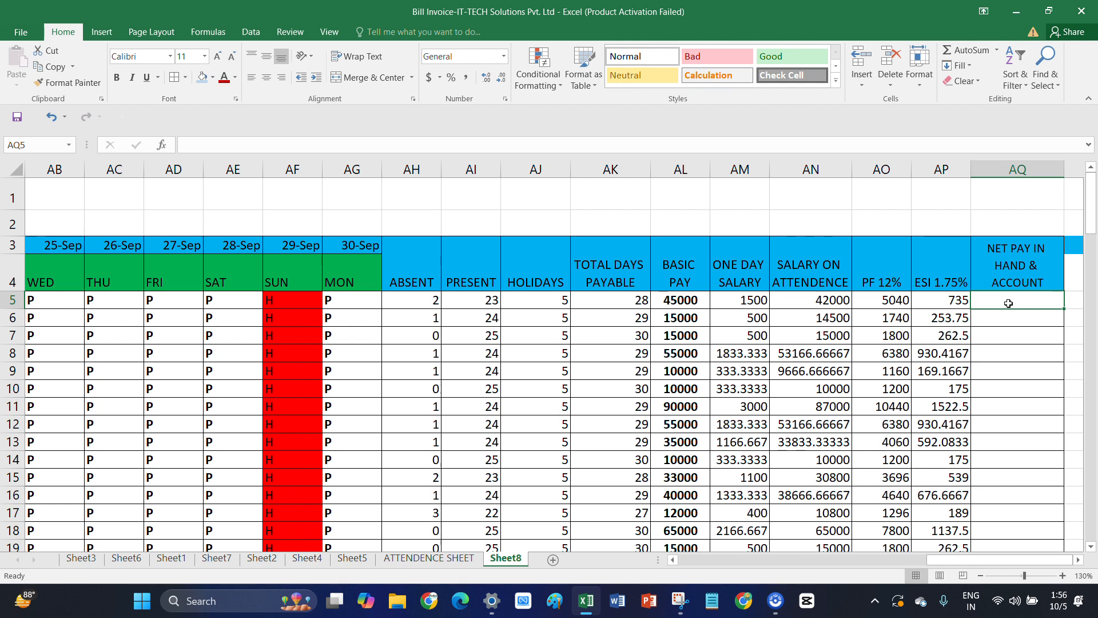
{"action": "type", "text": "="}
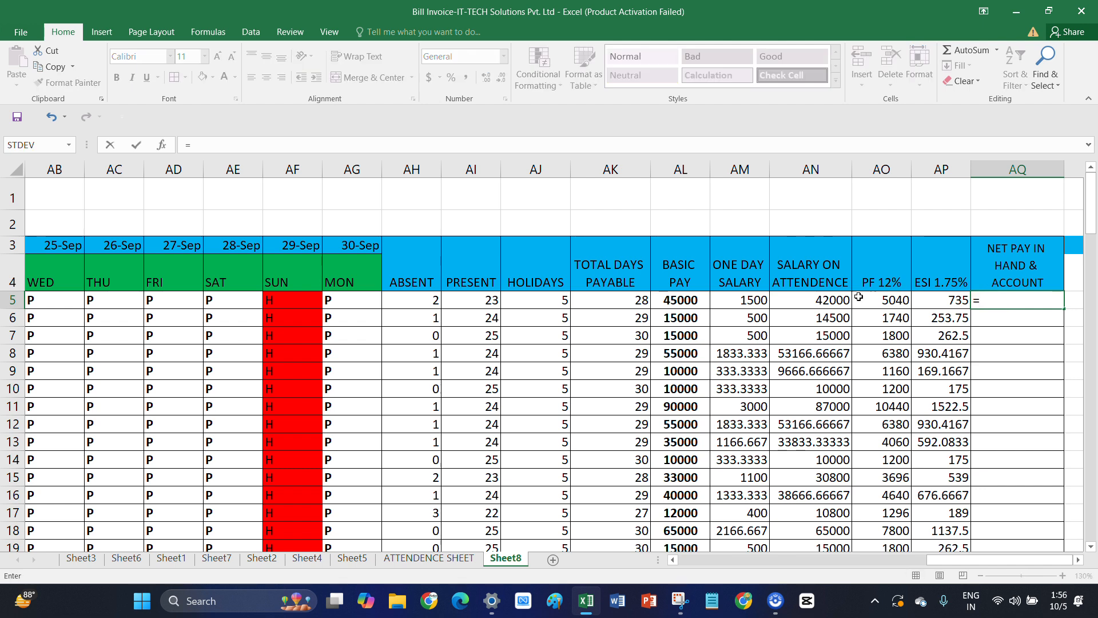
{"action": "left_click", "coordinate": [821, 302]}
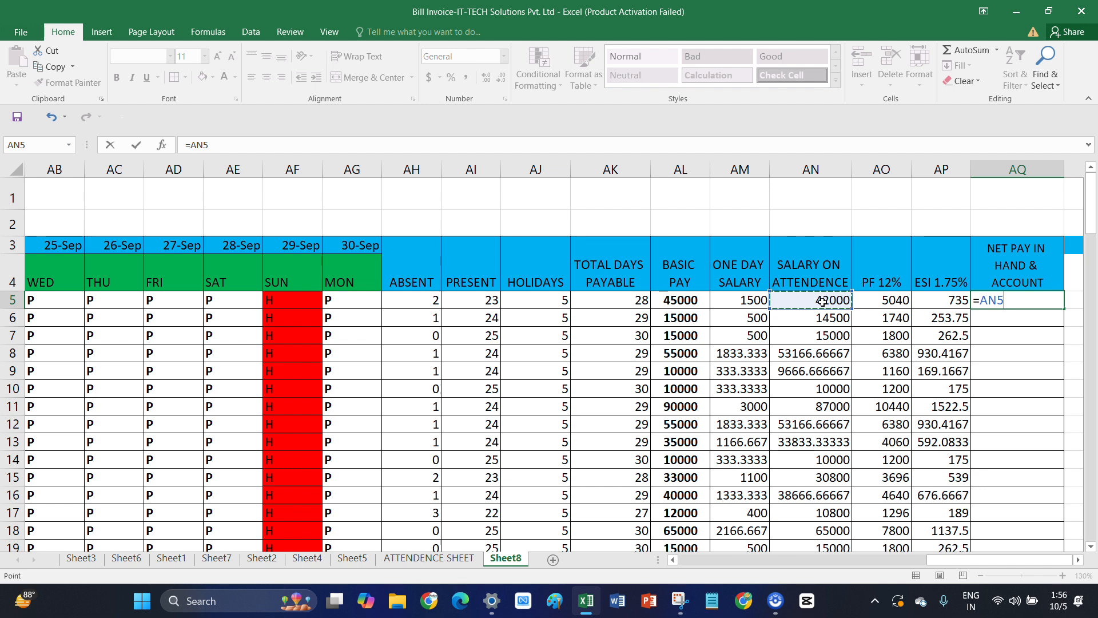
{"action": "type", "text": "-"}
{"action": "left_click", "coordinate": [884, 300]}
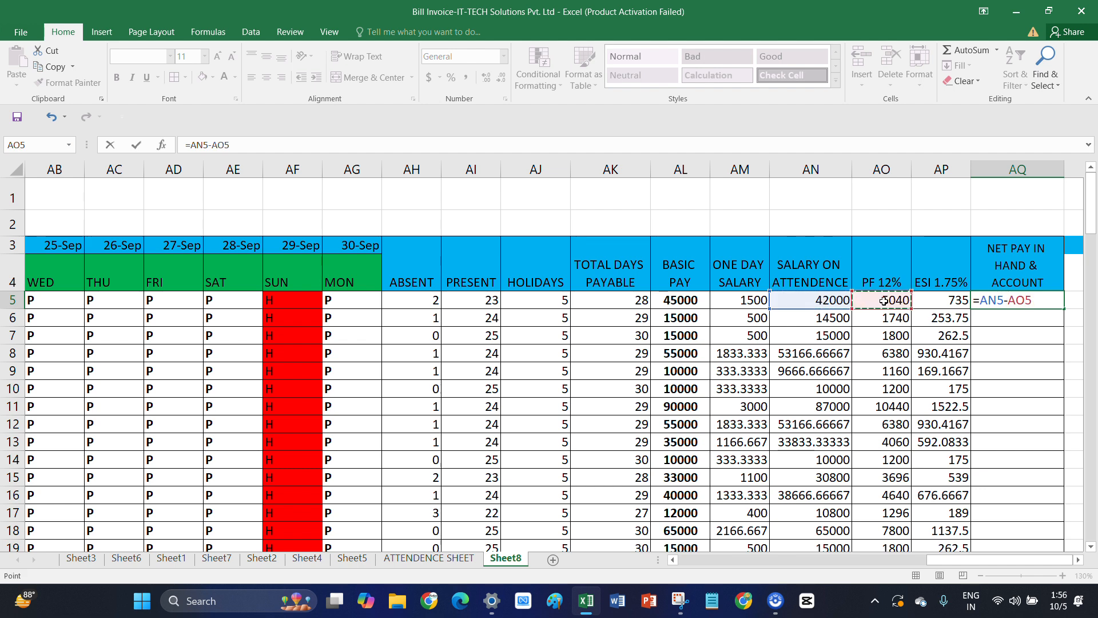
{"action": "type", "text": "-"}
{"action": "left_click", "coordinate": [941, 303]}
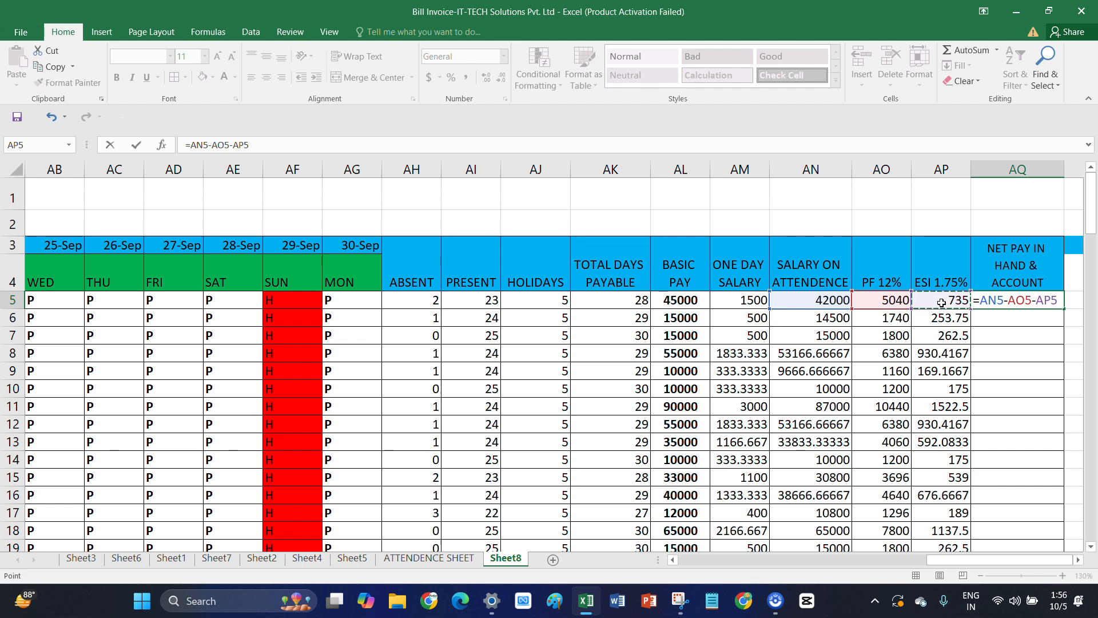
{"action": "key", "text": "Return"}
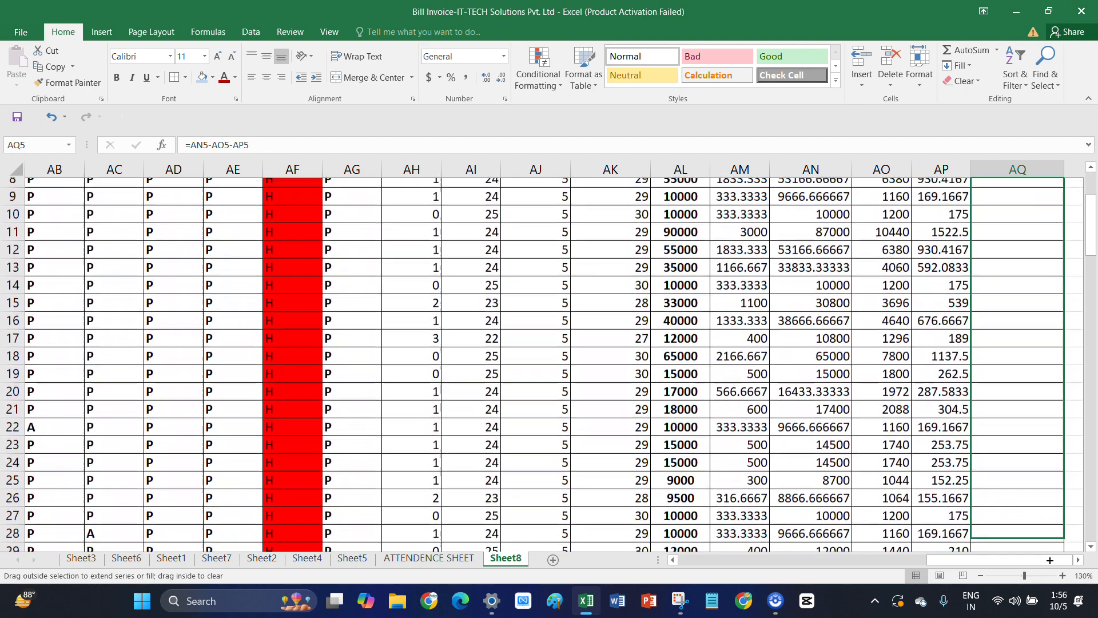
Fill the net pay formula from AQ5 down to AQ124 for all employees
{"action": "left_click_drag", "start_coordinate": [1050, 559], "coordinate": [1037, 507]}
{"action": "scroll", "coordinate": [1022, 410], "scroll_direction": "up", "scroll_amount": 2}
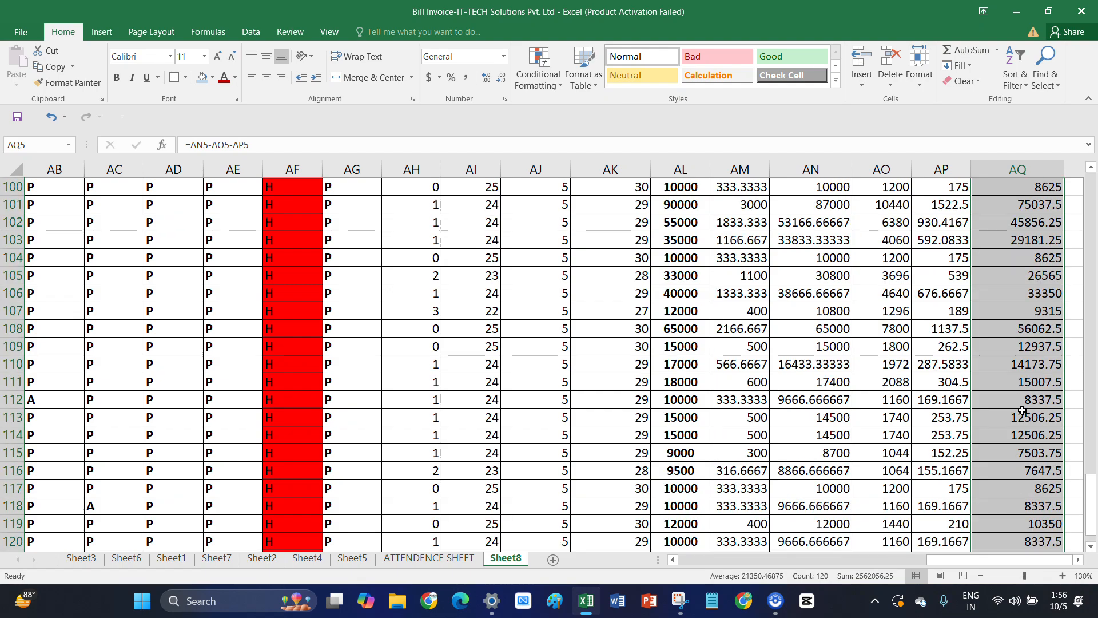
{"action": "scroll", "coordinate": [1021, 410], "scroll_direction": "up", "scroll_amount": 20}
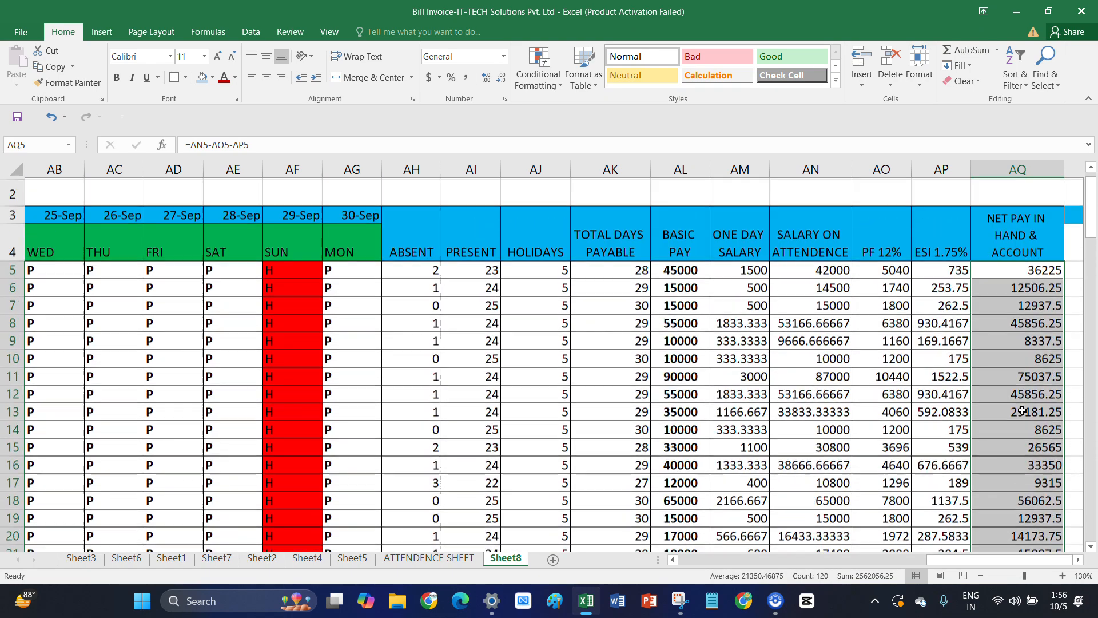
{"action": "scroll", "coordinate": [1021, 410], "scroll_direction": "up", "scroll_amount": 1}
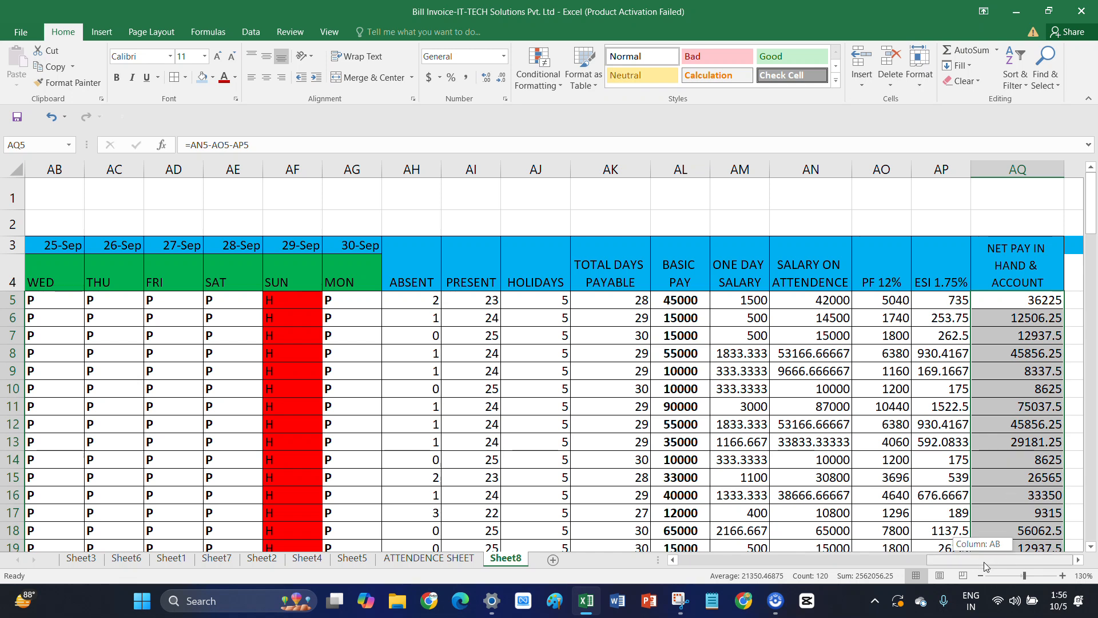
{"action": "left_click_drag", "start_coordinate": [984, 562], "coordinate": [689, 563]}
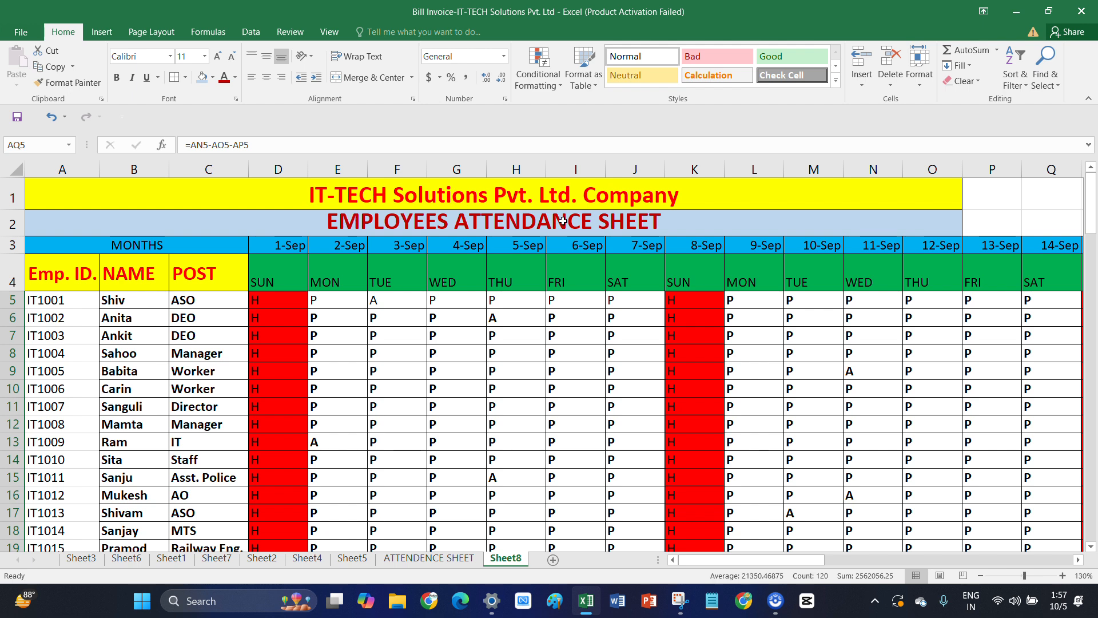